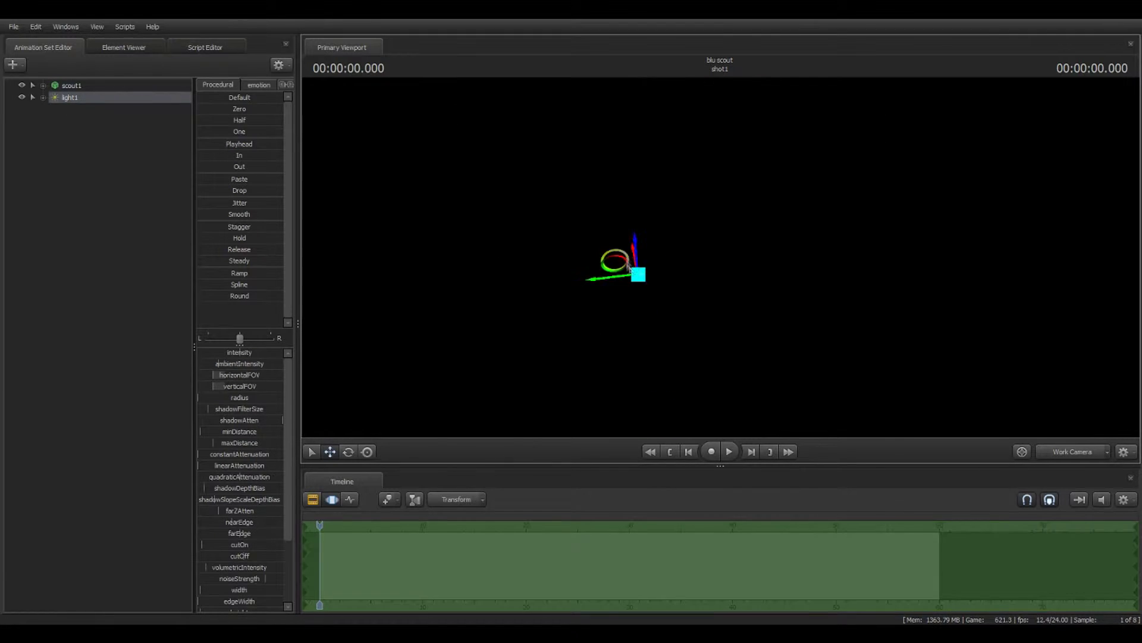
Raise the scout1 model into the light's beam and widen light1's horizontal field of view
{"action": "left_click", "coordinate": [72, 85]}
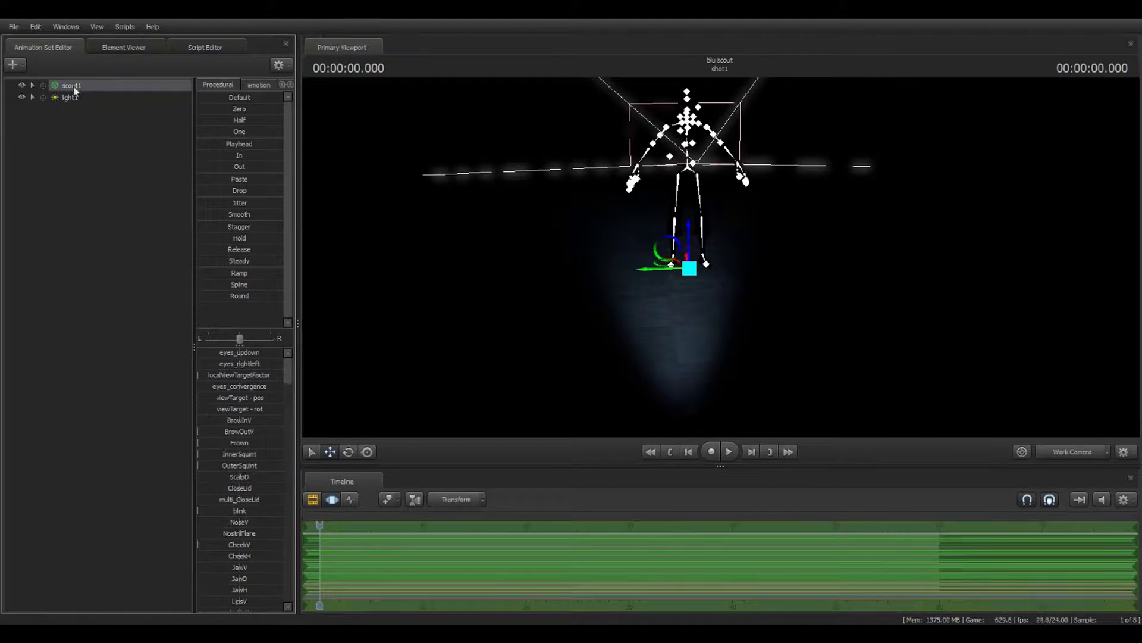
{"action": "left_click_drag", "start_coordinate": [689, 232], "coordinate": [677, 95]}
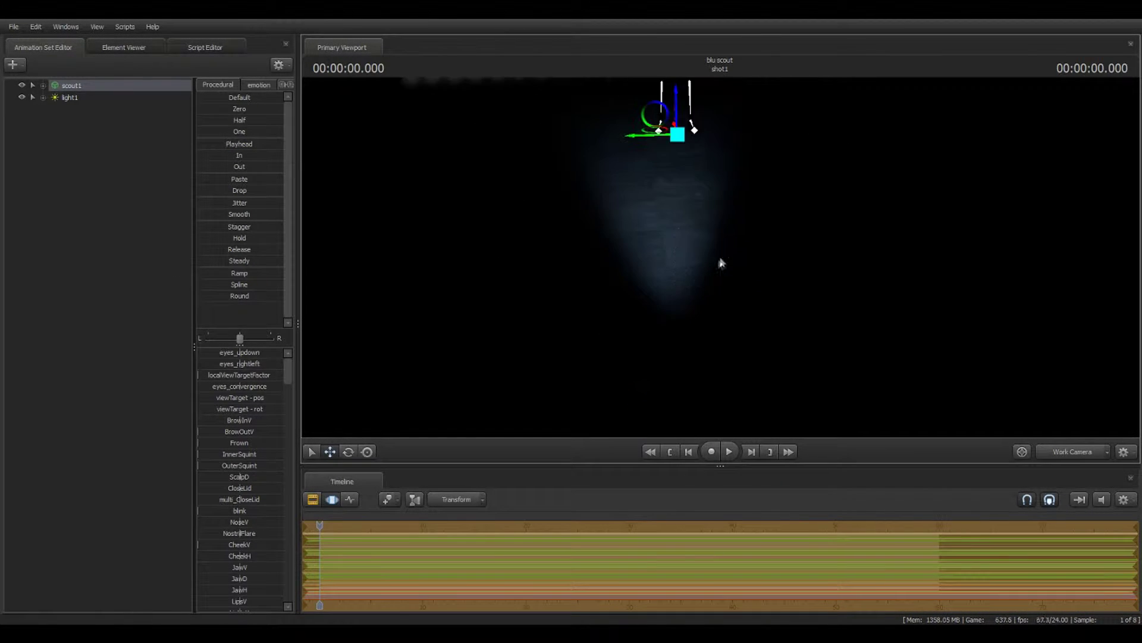
{"action": "left_click", "coordinate": [70, 98]}
{"action": "left_click_drag", "start_coordinate": [688, 343], "coordinate": [961, 327]}
{"action": "mouse_move", "coordinate": [217, 375]}
{"action": "left_mouse_down"}
{"action": "mouse_move", "coordinate": [283, 376]}
{"action": "mouse_move", "coordinate": [237, 376]}
{"action": "left_mouse_up"}
Frame the scout's whole body from the front in the camera1 view
{"action": "left_click", "coordinate": [1069, 453]}
{"action": "key", "text": "s"}
{"action": "mouse_move", "coordinate": [720, 257]}
{"action": "left_mouse_down"}
{"action": "mouse_move", "coordinate": [722, 196]}
{"action": "mouse_move", "coordinate": [733, 243]}
{"action": "left_mouse_up"}
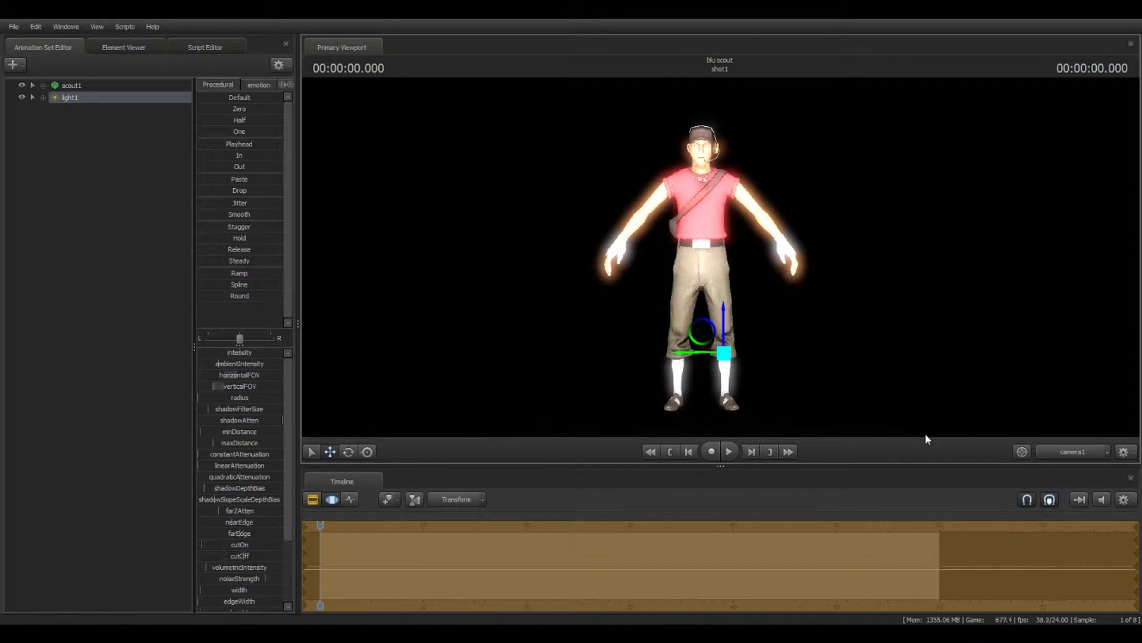
Rotate scout1 about its vertical axis at the root in the Work Camera view
{"action": "left_click", "coordinate": [1094, 453]}
{"action": "left_click_drag", "start_coordinate": [959, 326], "coordinate": [794, 332]}
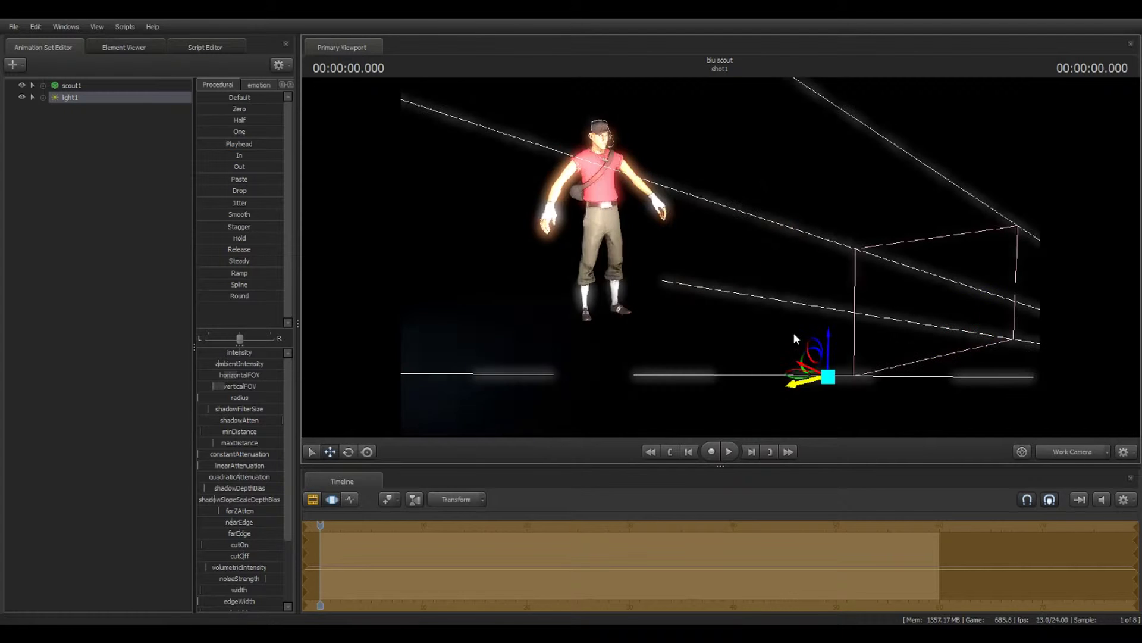
{"action": "key", "text": "ctrl+z"}
{"action": "left_click", "coordinate": [176, 370]}
{"action": "left_click_drag", "start_coordinate": [571, 279], "coordinate": [536, 247]}
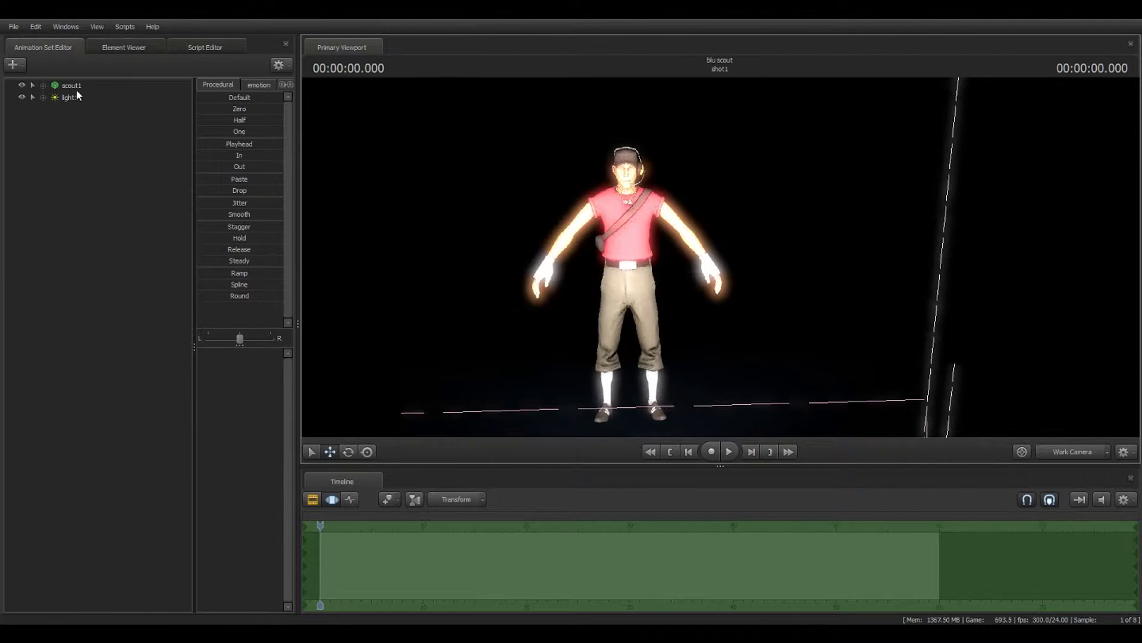
{"action": "left_click", "coordinate": [82, 86]}
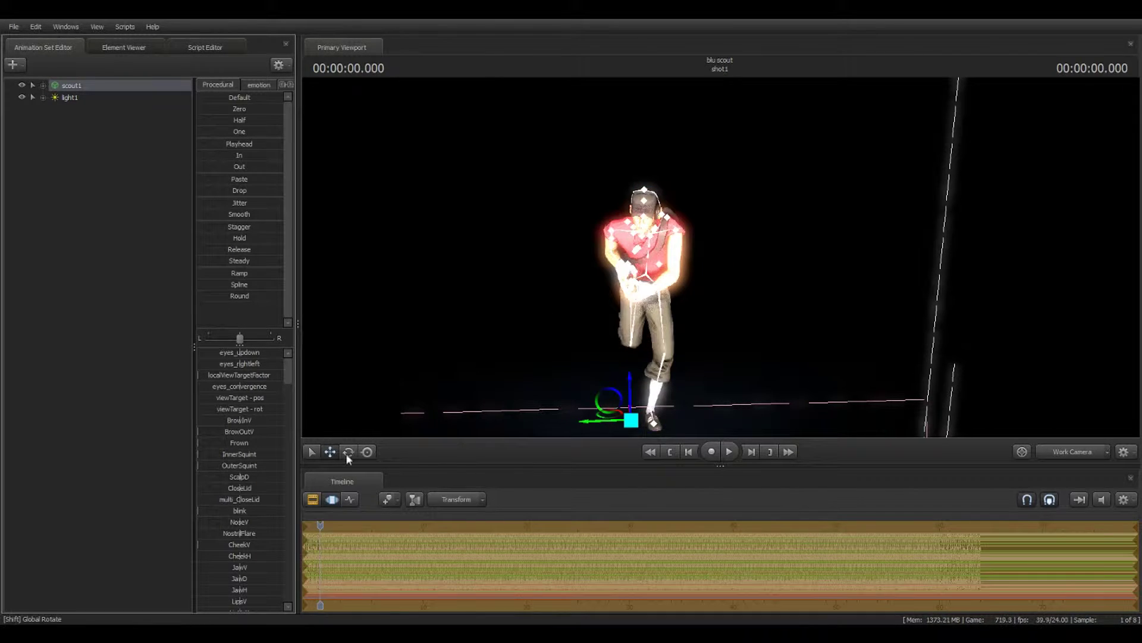
{"action": "left_click", "coordinate": [349, 452]}
{"action": "left_click_drag", "start_coordinate": [616, 434], "coordinate": [620, 435]}
Set the playhead to 00:00:00.083 and frame the running scout more closely in camera1
{"action": "key", "text": "Right"}
{"action": "key", "text": "Right"}
{"action": "key", "text": "Right"}
{"action": "key", "text": "Right"}
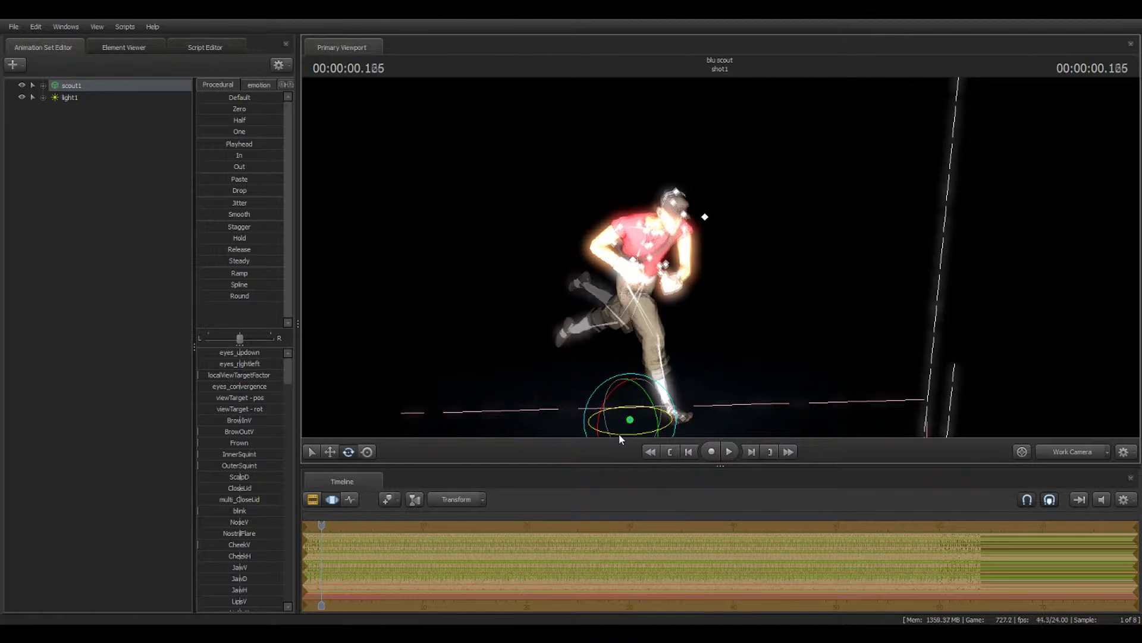
{"action": "key", "text": "Left"}
{"action": "key", "text": "Left"}
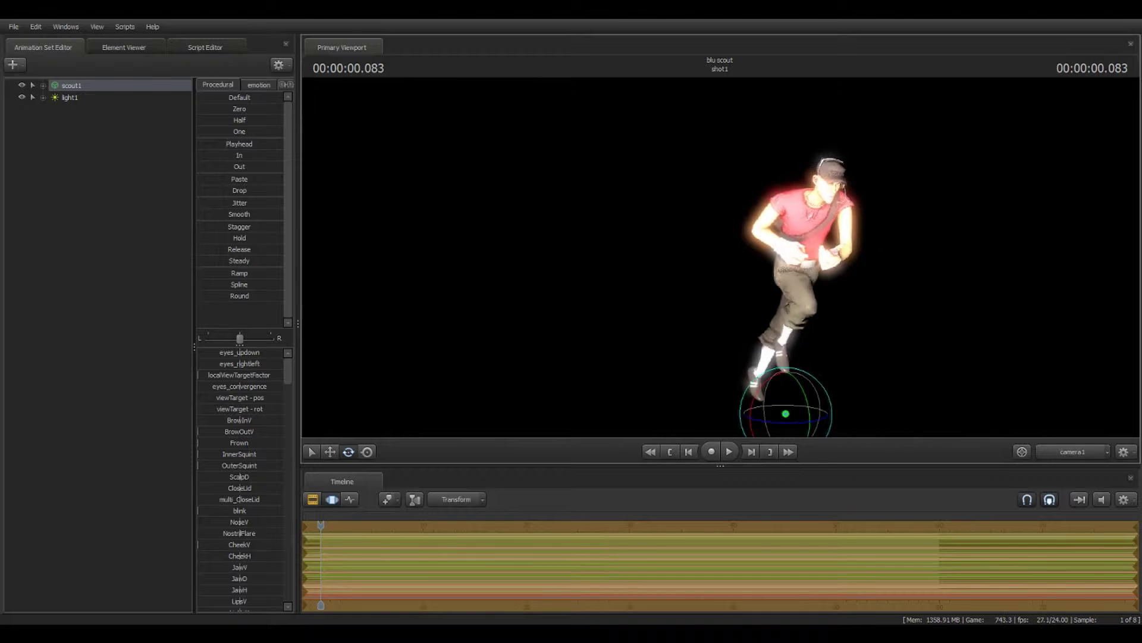
{"action": "left_click_drag", "start_coordinate": [720, 257], "coordinate": [732, 268]}
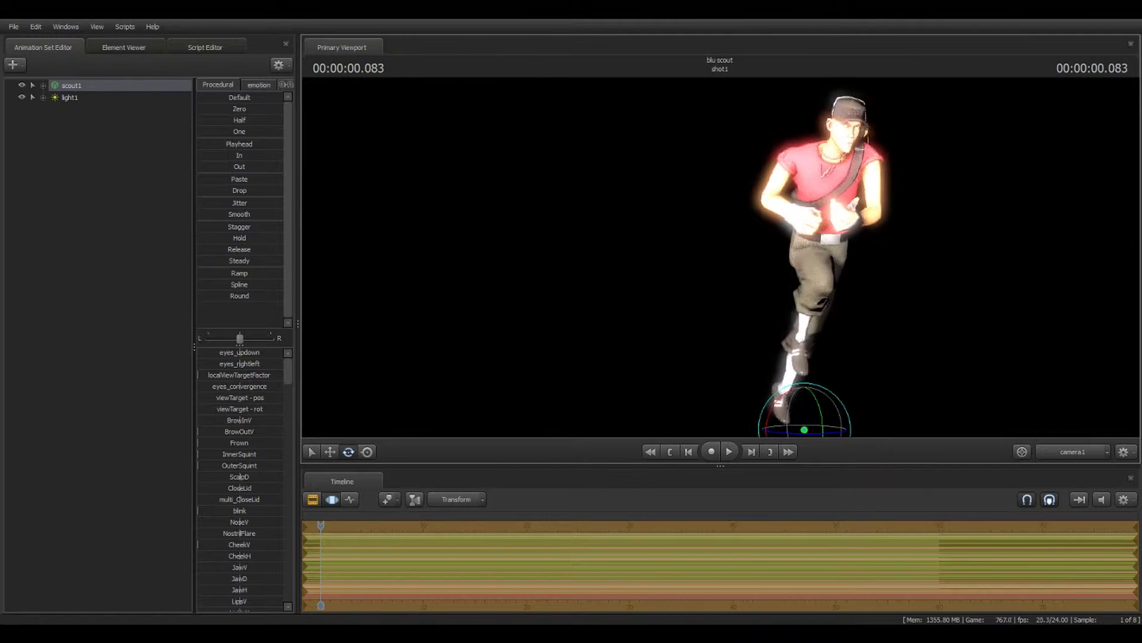
Reduce light1's intensity to soften the overexposed glow on the scout
{"action": "left_click", "coordinate": [70, 97]}
{"action": "left_click_drag", "start_coordinate": [239, 352], "coordinate": [221, 352]}
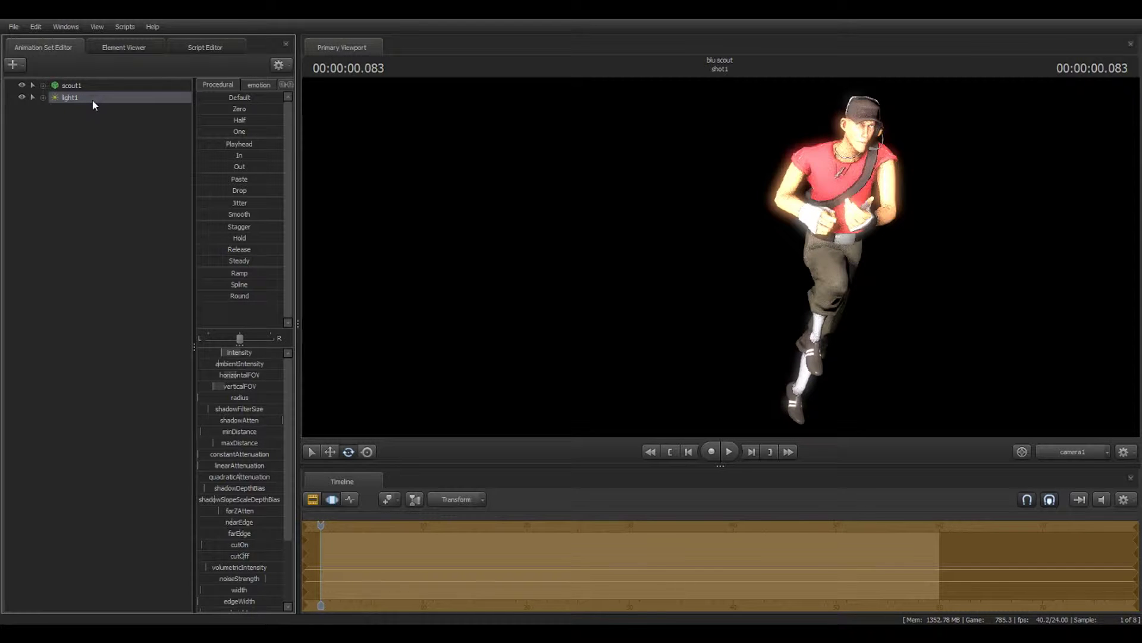
{"action": "left_click", "coordinate": [56, 138]}
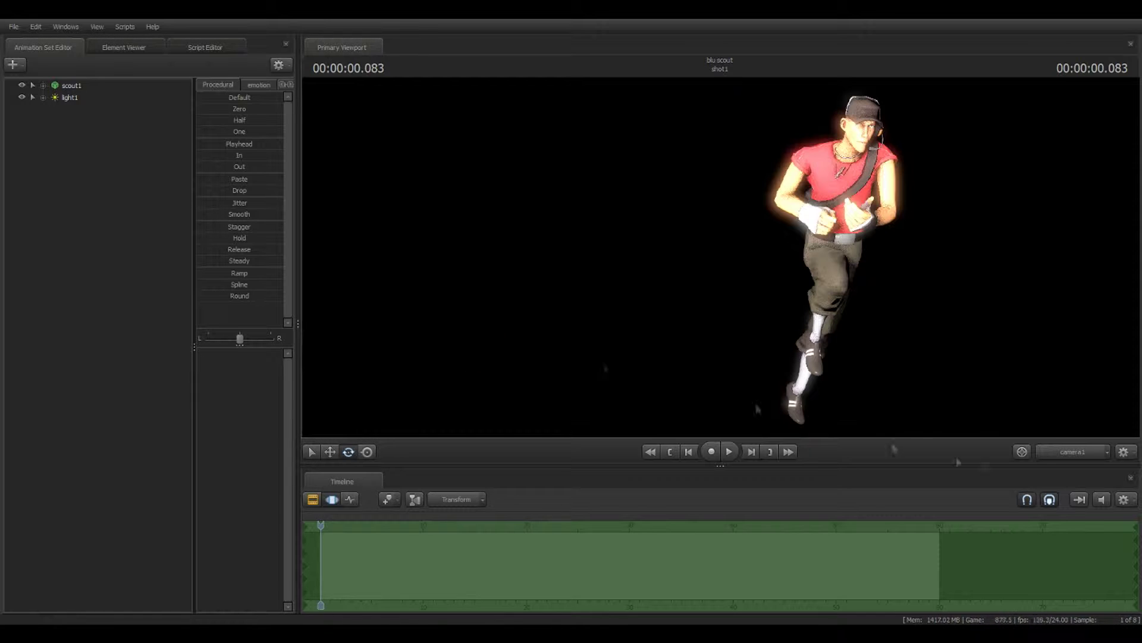
Lock c_double_barrel1's rootTransform, weapon_bone and weapon_bone_1 to the matching bones of scout1
{"action": "left_click", "coordinate": [49, 123]}
{"action": "left_click", "coordinate": [55, 122]}
{"action": "left_click", "coordinate": [44, 87]}
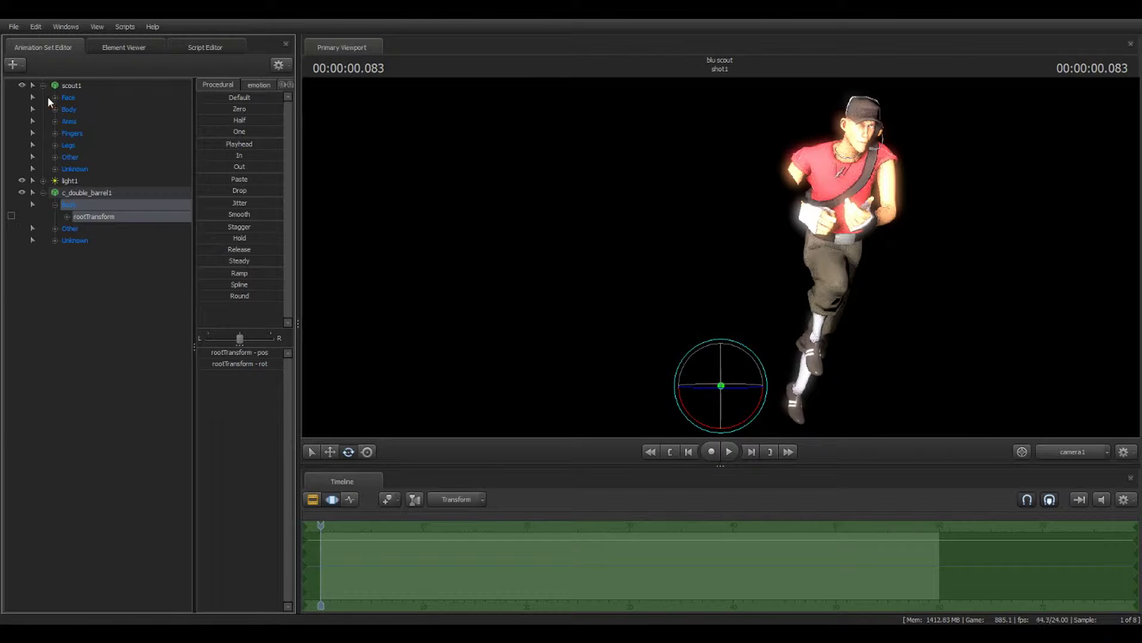
{"action": "left_click", "coordinate": [55, 98]}
{"action": "left_click", "coordinate": [55, 98]}
{"action": "left_click", "coordinate": [54, 110]}
{"action": "left_click", "coordinate": [89, 122]}
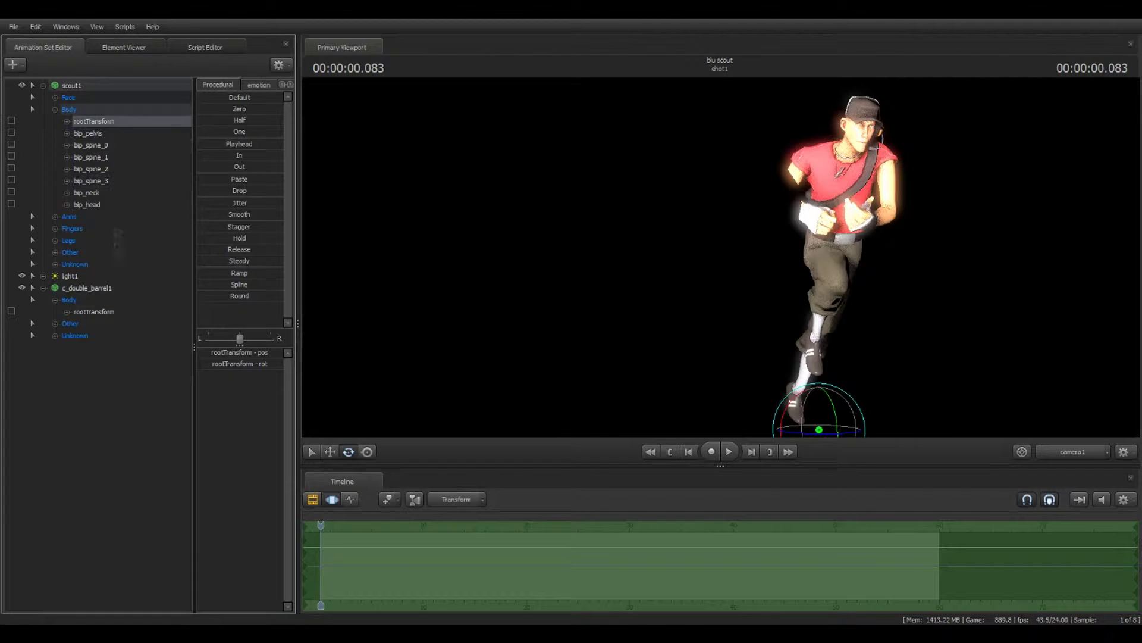
{"action": "left_click", "coordinate": [55, 252]}
{"action": "left_click", "coordinate": [59, 360]}
{"action": "left_click", "coordinate": [54, 276]}
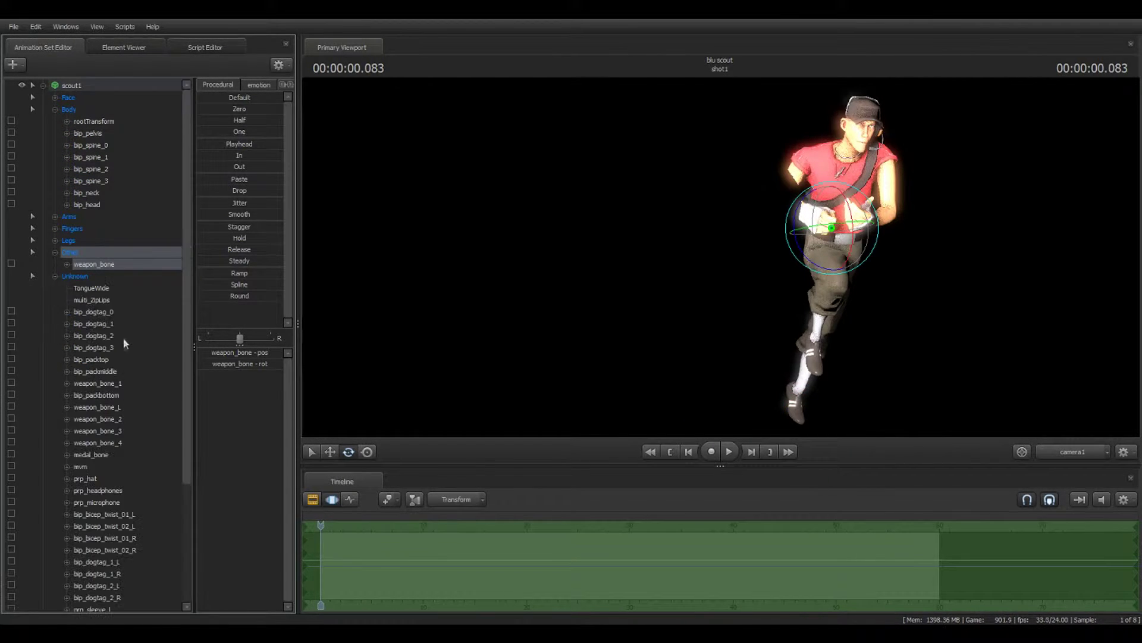
{"action": "left_click", "coordinate": [95, 383]}
Lock c_double_barrel1's remaining weapon bones to the scout's and zero all of the gun's transforms
{"action": "scroll", "coordinate": [116, 387], "scroll_direction": "down", "scroll_amount": 5}
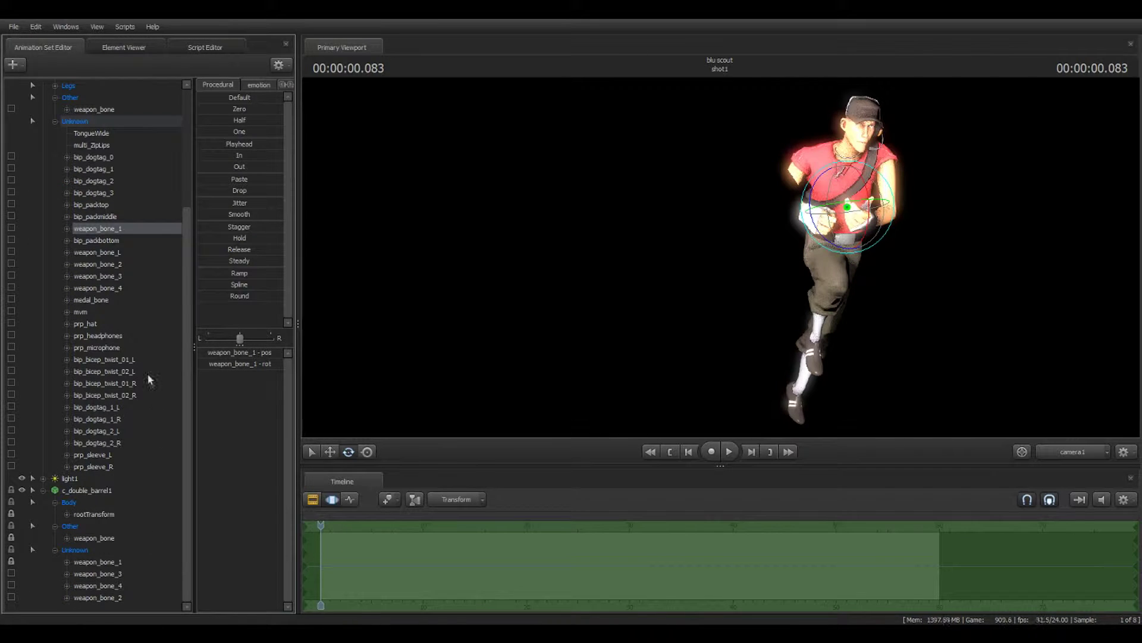
{"action": "left_click_drag", "start_coordinate": [115, 266], "coordinate": [145, 576]}
{"action": "left_click_drag", "start_coordinate": [117, 289], "coordinate": [134, 587]}
{"action": "left_click", "coordinate": [96, 491]}
{"action": "double_click", "coordinate": [239, 109]}
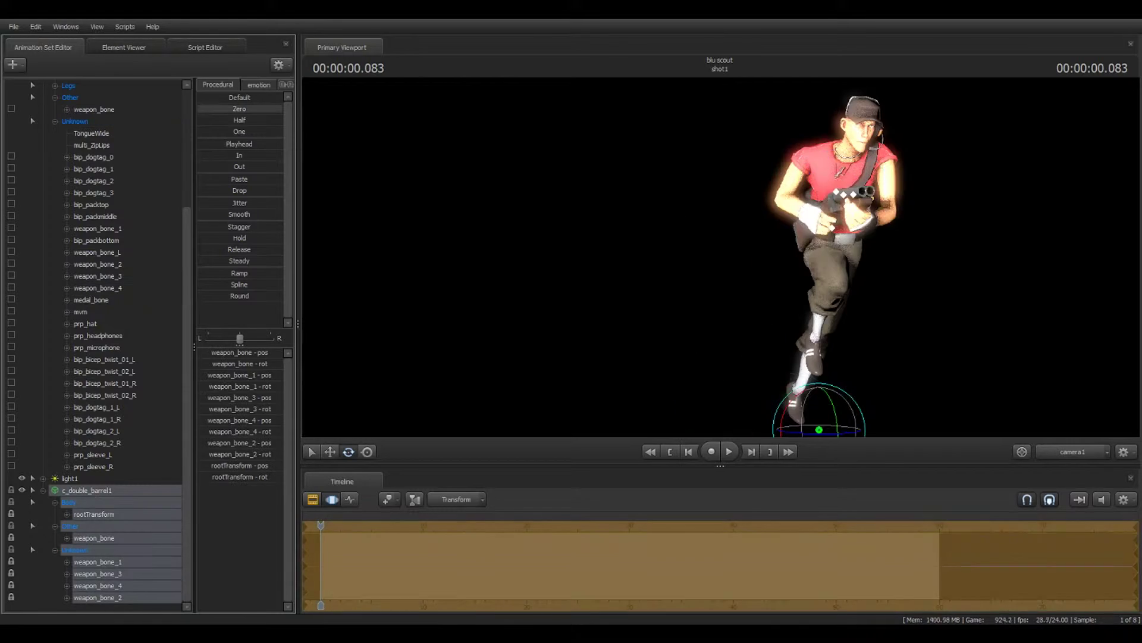
Get close to the scout's neck in the Work Camera and select bip_dogtag_0 through bip_dogtag_3
{"action": "left_click_drag", "start_coordinate": [385, 128], "coordinate": [488, 163]}
{"action": "key", "text": "w"}
{"action": "key", "text": "a"}
{"action": "key", "text": "w"}
{"action": "key", "text": "s"}
{"action": "mouse_move", "coordinate": [721, 257]}
{"action": "left_mouse_down"}
{"action": "mouse_move", "coordinate": [735, 247]}
{"action": "mouse_move", "coordinate": [721, 257]}
{"action": "left_mouse_up"}
{"action": "key", "text": "w"}
{"action": "key", "text": "ctrl"}
{"action": "left_click", "coordinate": [695, 237]}
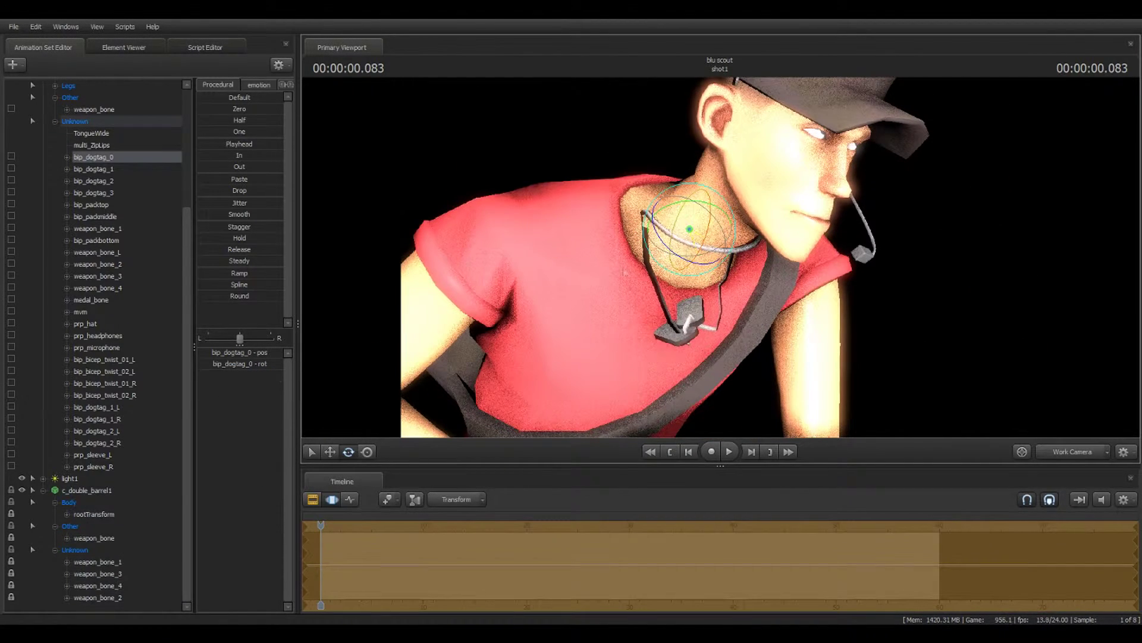
{"action": "scroll", "coordinate": [114, 155], "scroll_direction": "up", "scroll_amount": 1}
{"action": "left_click", "coordinate": [109, 231], "text": "shift"}
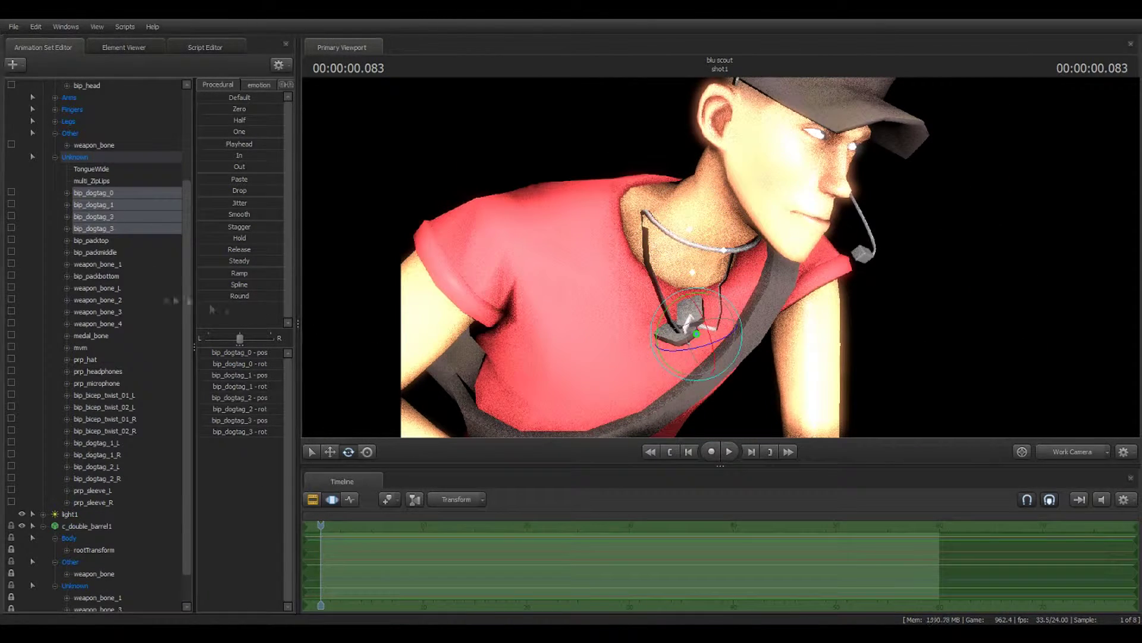
Rotate the scout's dog tag necklace so the tags fly up behind the shoulder beside the head
{"action": "left_click_drag", "start_coordinate": [652, 428], "coordinate": [816, 526]}
{"action": "key", "text": "d"}
{"action": "left_click_drag", "start_coordinate": [749, 285], "coordinate": [703, 253]}
{"action": "key", "text": "s"}
{"action": "key", "text": "ctrl"}
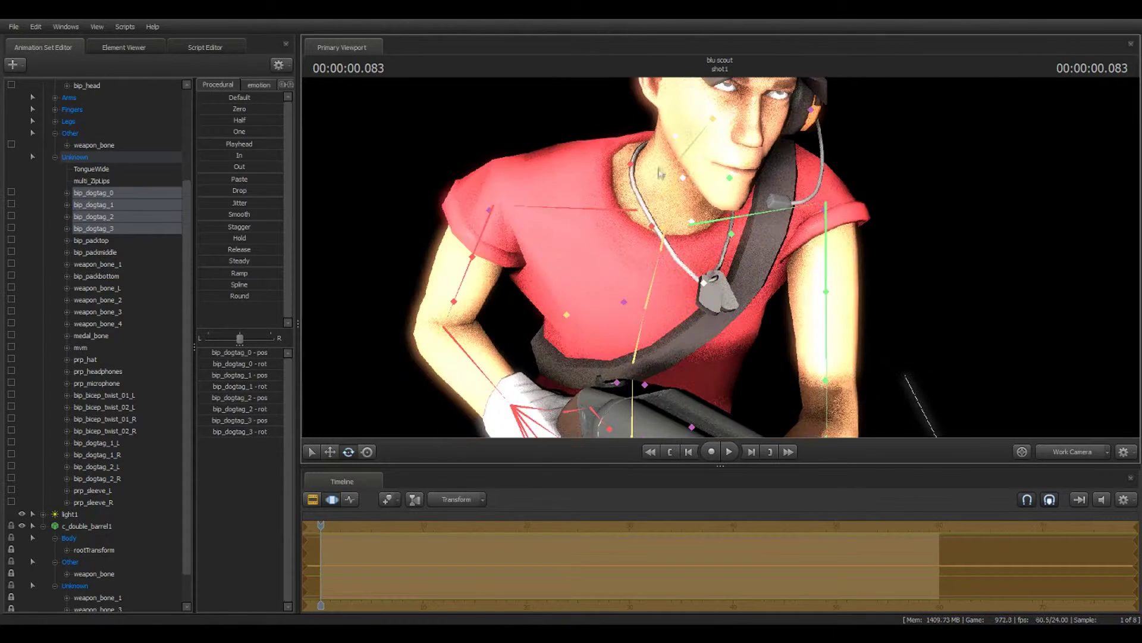
{"action": "left_click", "coordinate": [683, 178], "text": "ctrl"}
{"action": "left_click_drag", "start_coordinate": [661, 212], "coordinate": [696, 304]}
Adjust bip_dogtag_2's rotation to tilt the end of the dog tag chain, and return to the camera1 view
{"action": "left_click", "coordinate": [626, 259], "text": "ctrl"}
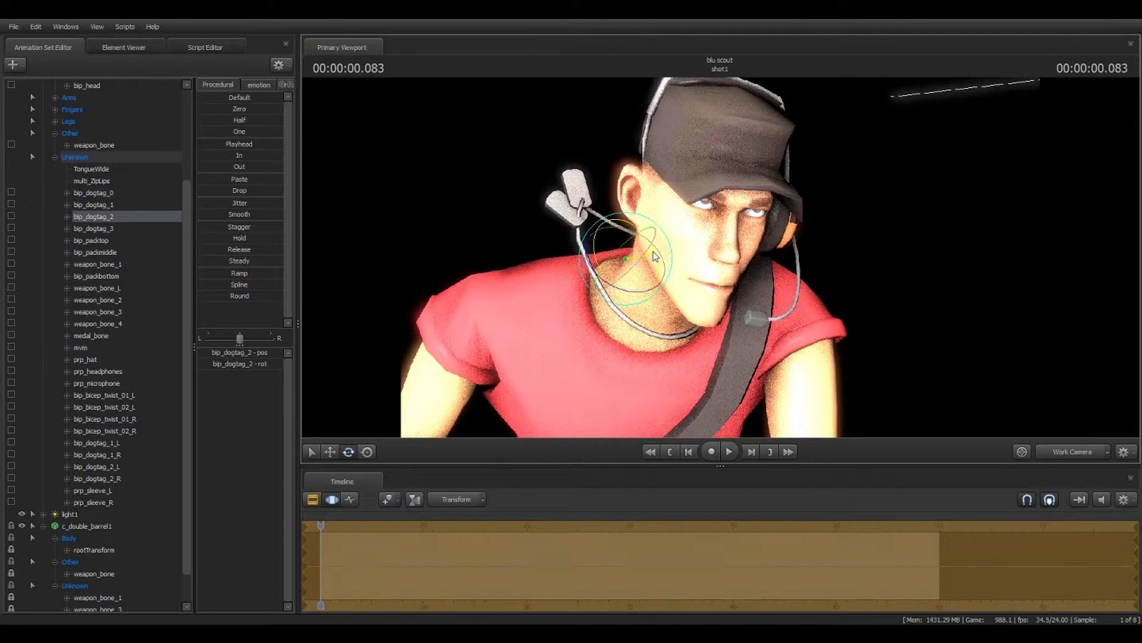
{"action": "left_click_drag", "start_coordinate": [644, 237], "coordinate": [648, 252]}
{"action": "left_click", "coordinate": [574, 225]}
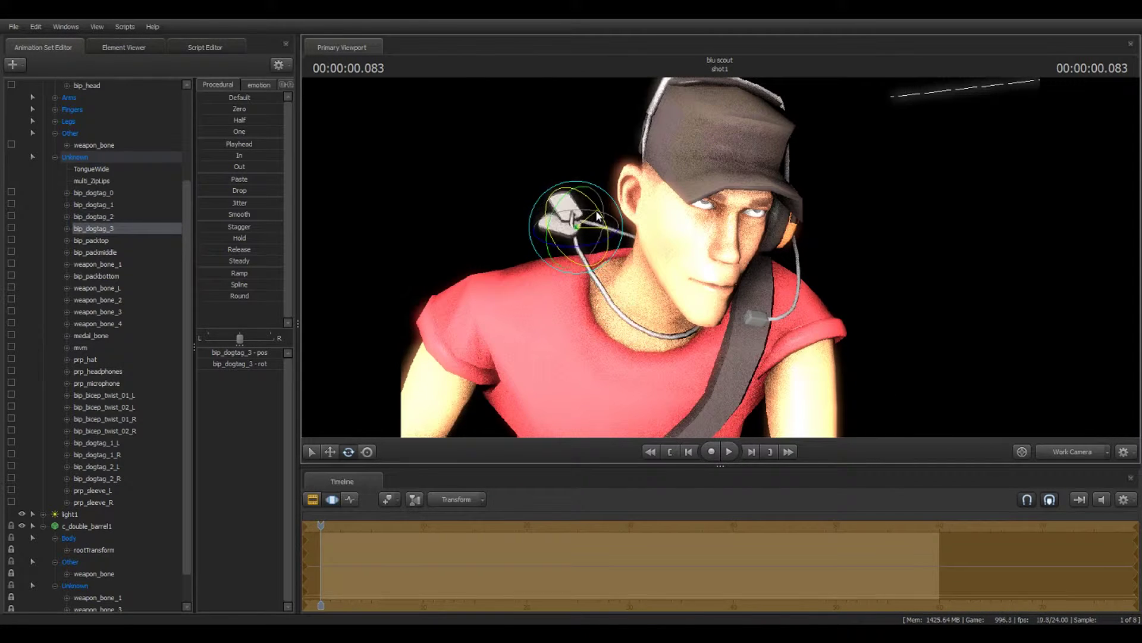
{"action": "left_click", "coordinate": [1075, 454]}
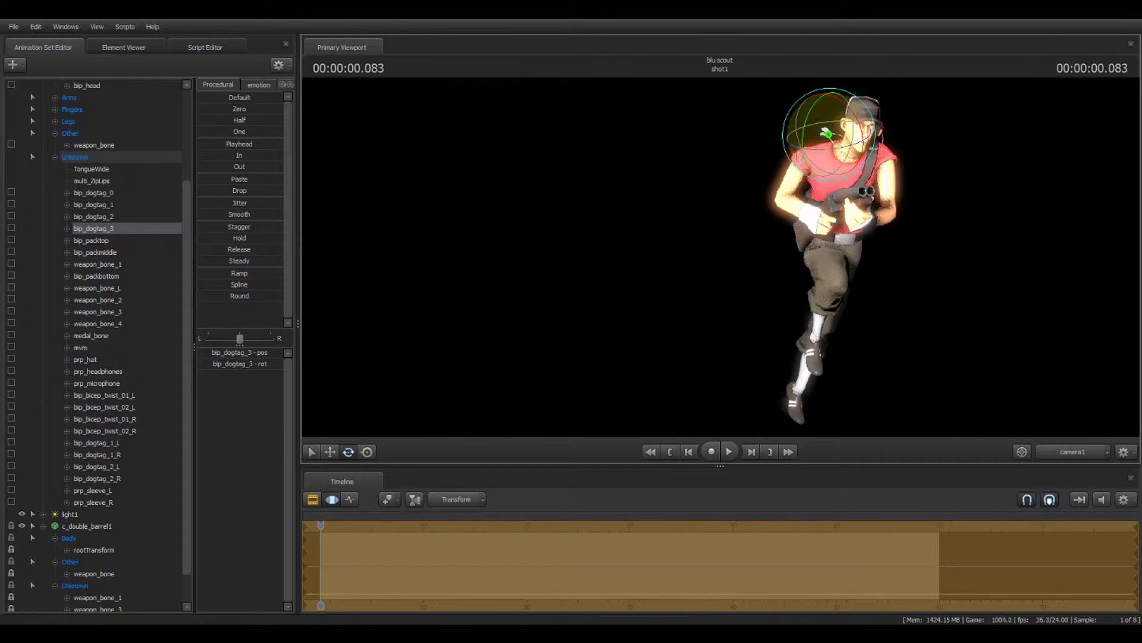
{"action": "left_click", "coordinate": [793, 410]}
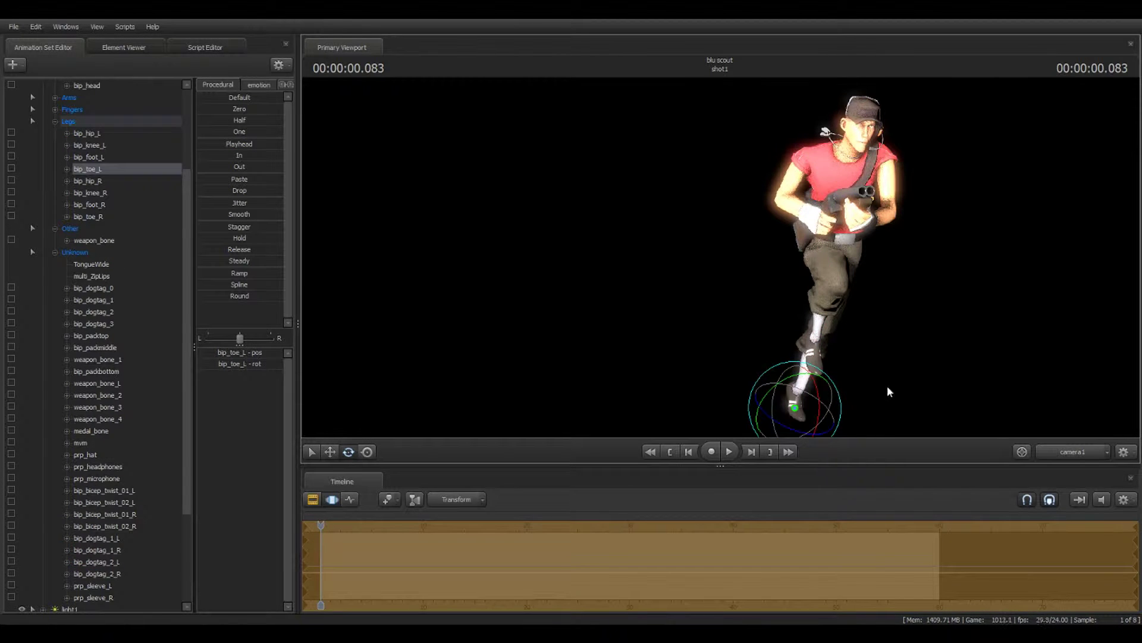
{"action": "left_click", "coordinate": [851, 247]}
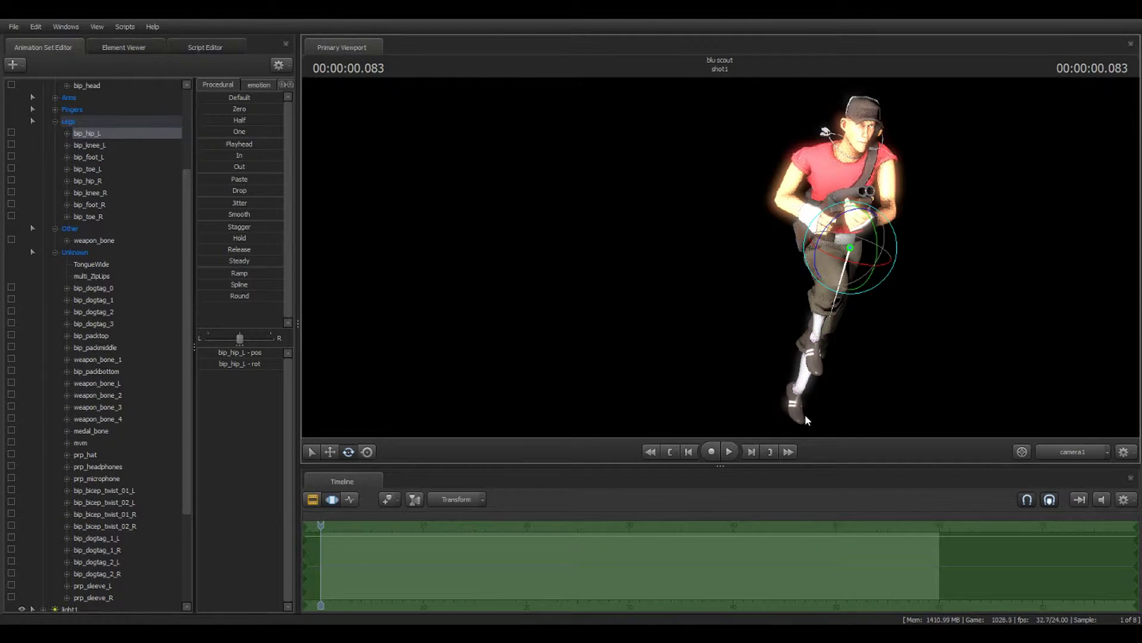
{"action": "key", "text": "d"}
{"action": "left_click_drag", "start_coordinate": [742, 326], "coordinate": [635, 331]}
{"action": "left_click_drag", "start_coordinate": [964, 324], "coordinate": [722, 260]}
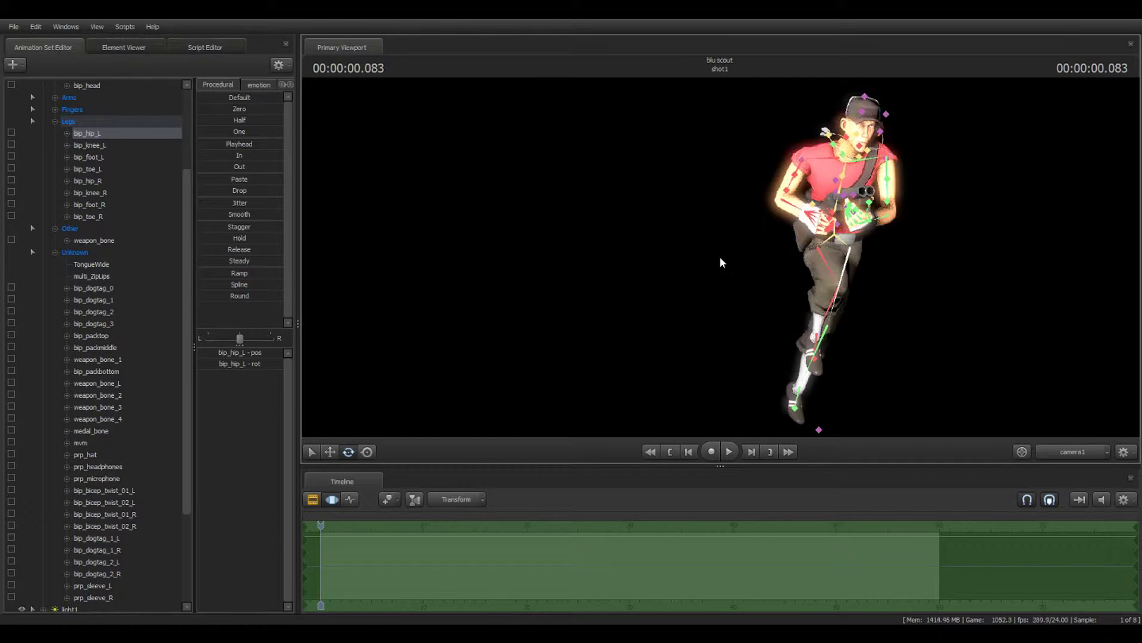
Select the whole scout1 animation set and bring in a run animation for it
{"action": "left_click", "coordinate": [96, 86]}
{"action": "left_click", "coordinate": [68, 97]}
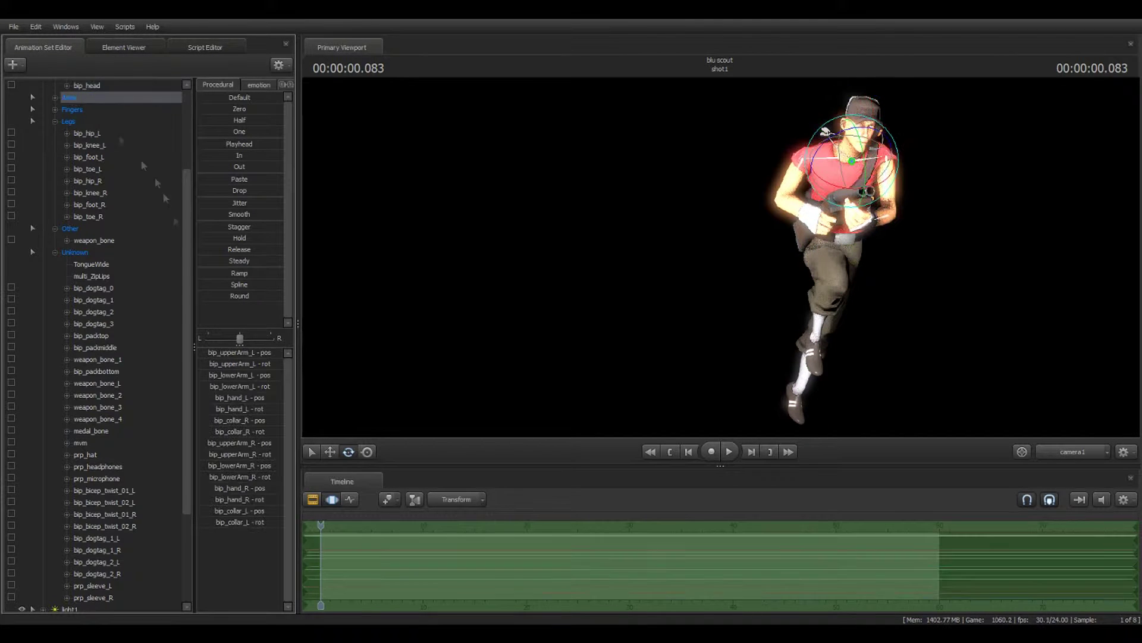
{"action": "scroll", "coordinate": [142, 160], "scroll_direction": "up", "scroll_amount": 4}
{"action": "left_click", "coordinate": [85, 86]}
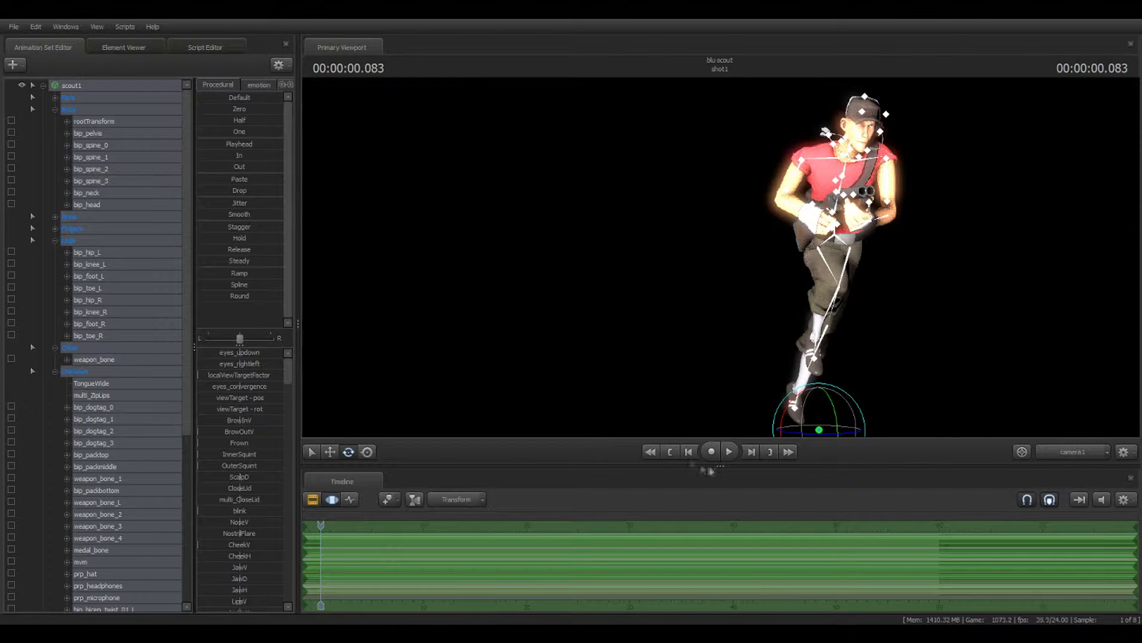
{"action": "key", "text": "ctrl+v"}
Step the playhead forward through the run to the mid-stride pose at 00:00:01.166
{"action": "key", "text": "Right"}
{"action": "key", "text": "Right"}
{"action": "key", "text": "Right"}
{"action": "key", "text": "Right"}
{"action": "key", "text": "Right"}
{"action": "key", "text": "Right"}
{"action": "key", "text": "Right"}
{"action": "key", "text": "Right"}
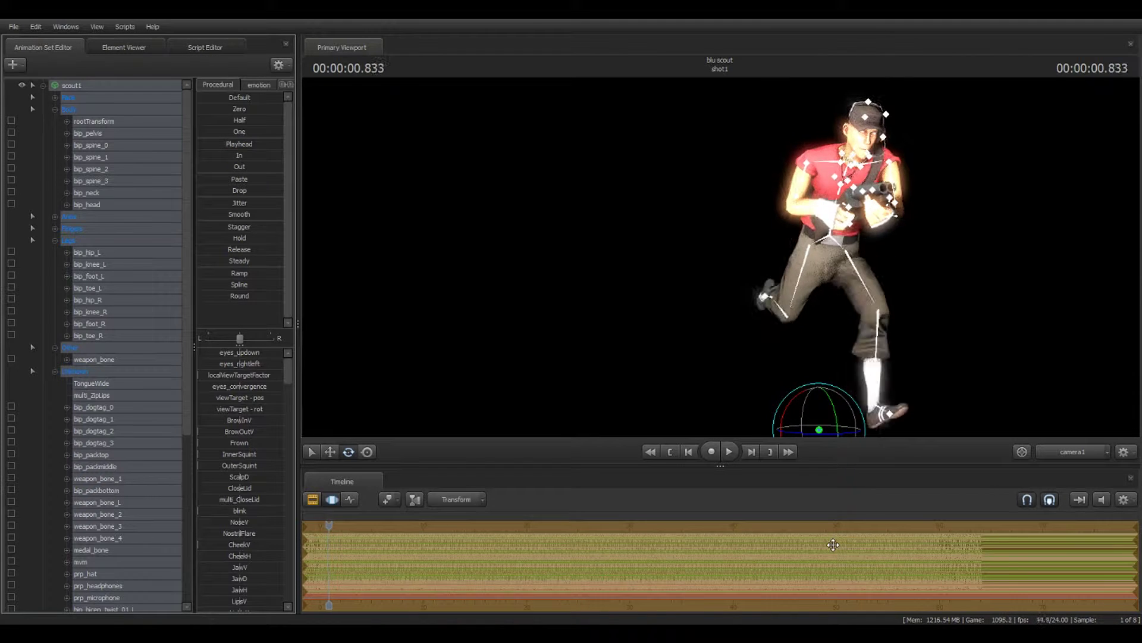
{"action": "scroll", "coordinate": [429, 540], "scroll_direction": "down", "scroll_amount": 2}
{"action": "scroll", "coordinate": [398, 543], "scroll_direction": "up", "scroll_amount": 10}
{"action": "key", "text": "Right"}
{"action": "key", "text": "Left"}
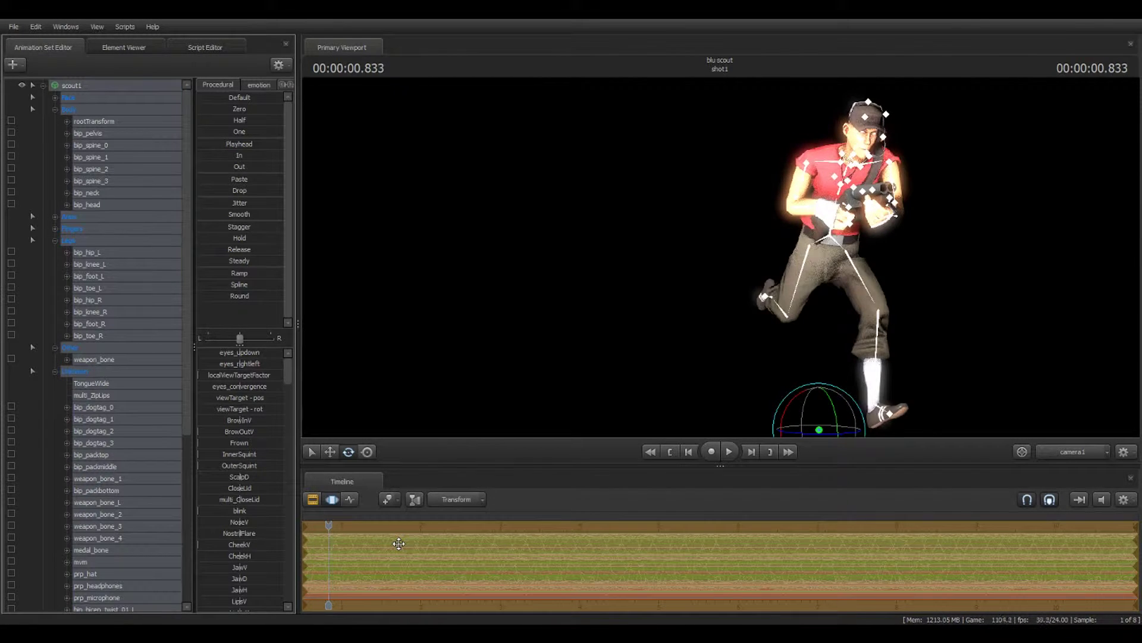
{"action": "key", "text": "Right"}
{"action": "key", "text": "Right"}
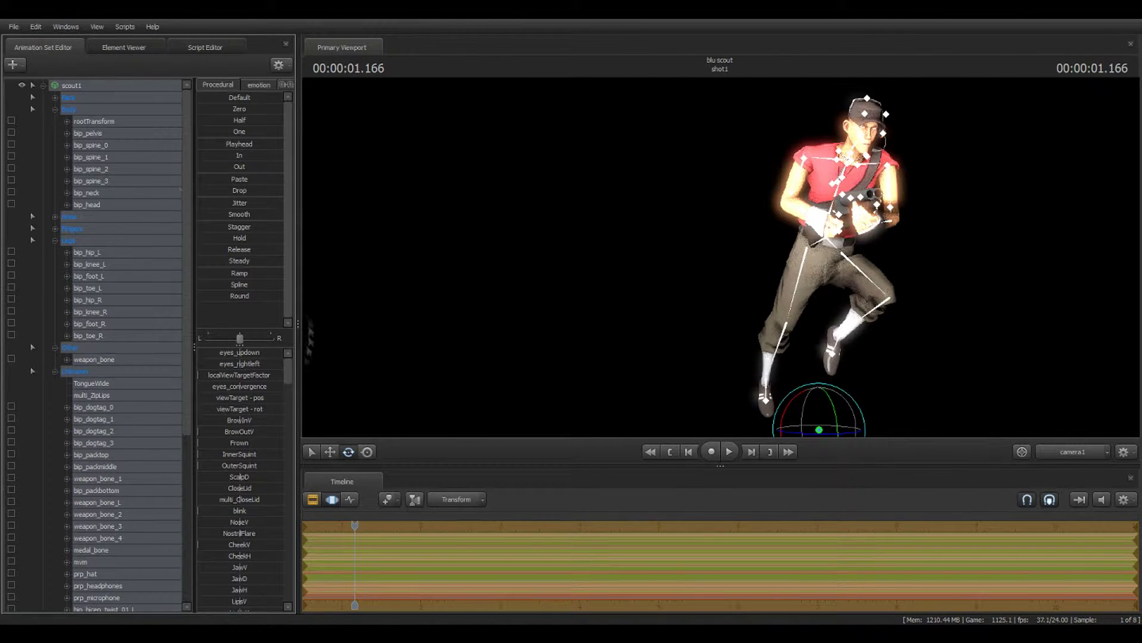
Try repositioning the scout's left and right foot rig controls, and undo the moves
{"action": "left_click", "coordinate": [840, 334], "text": "ctrl"}
{"action": "key", "text": "w"}
{"action": "mouse_move", "coordinate": [853, 338]}
{"action": "left_mouse_down"}
{"action": "mouse_move", "coordinate": [865, 343]}
{"action": "mouse_move", "coordinate": [844, 325]}
{"action": "mouse_move", "coordinate": [896, 350]}
{"action": "mouse_move", "coordinate": [858, 357]}
{"action": "mouse_move", "coordinate": [860, 346]}
{"action": "left_mouse_up"}
{"action": "left_click_drag", "start_coordinate": [834, 309], "coordinate": [834, 302]}
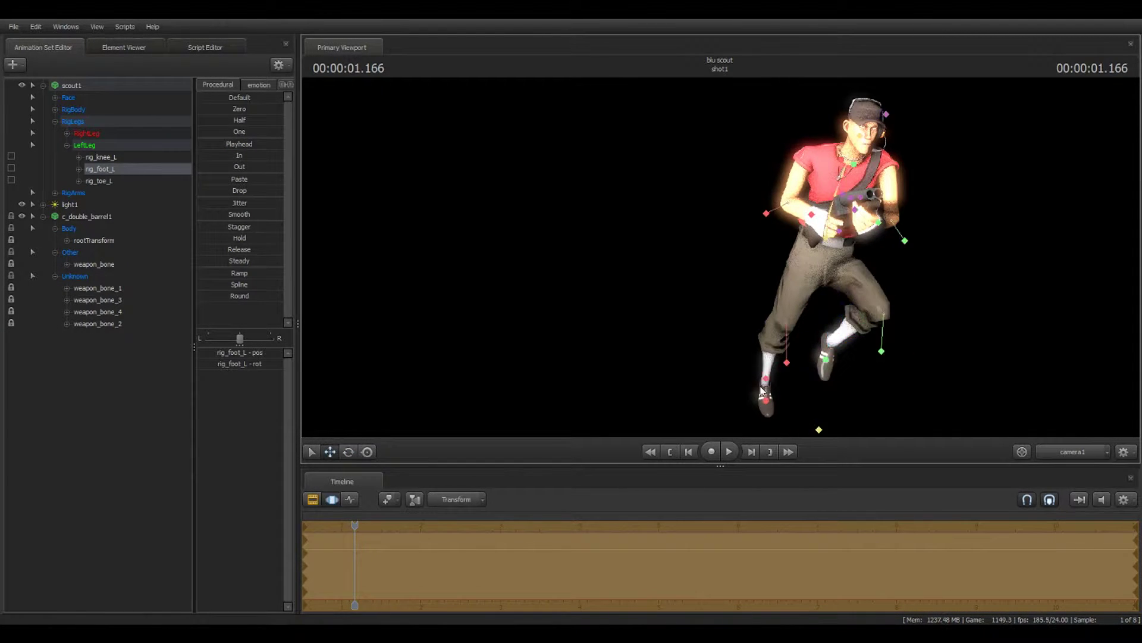
{"action": "left_click", "coordinate": [766, 380], "text": "ctrl"}
{"action": "left_click_drag", "start_coordinate": [793, 381], "coordinate": [786, 382]}
{"action": "key", "text": "ctrl+z"}
{"action": "key", "text": "ctrl+z"}
{"action": "key", "text": "ctrl+z"}
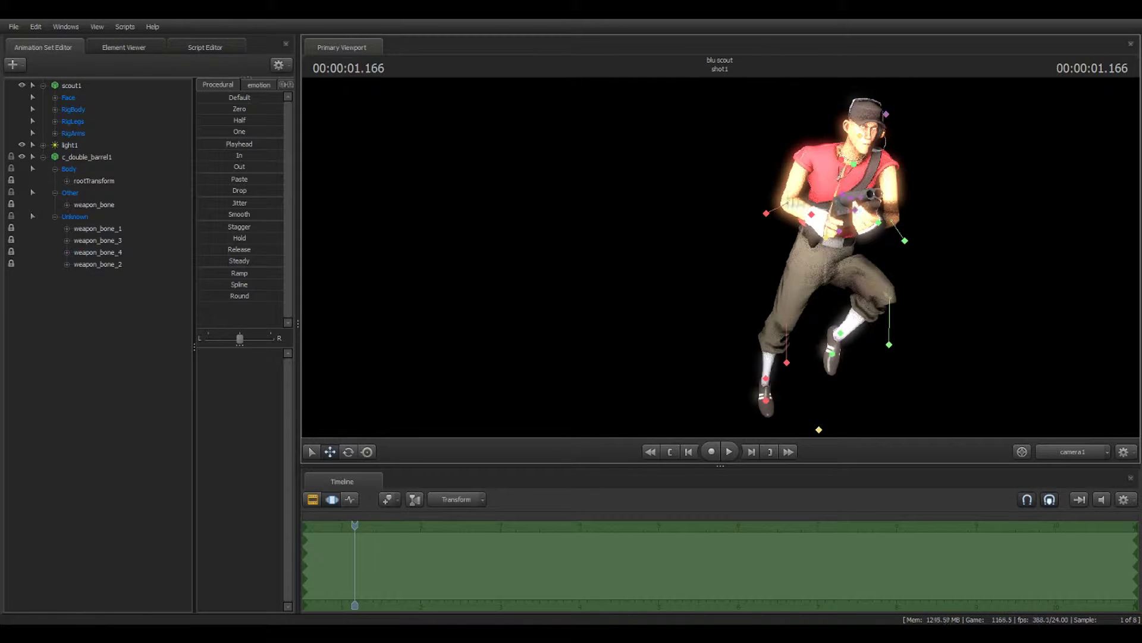
Try rotating the scout's spine and neck rig controls to adjust the upper body and head
{"action": "left_click", "coordinate": [830, 211]}
{"action": "key", "text": "e"}
{"action": "left_click_drag", "start_coordinate": [846, 201], "coordinate": [858, 163]}
{"action": "left_click", "coordinate": [836, 198], "text": "ctrl"}
{"action": "left_click", "coordinate": [840, 178], "text": "ctrl"}
{"action": "left_click", "coordinate": [842, 178], "text": "ctrl"}
{"action": "left_click", "coordinate": [869, 138]}
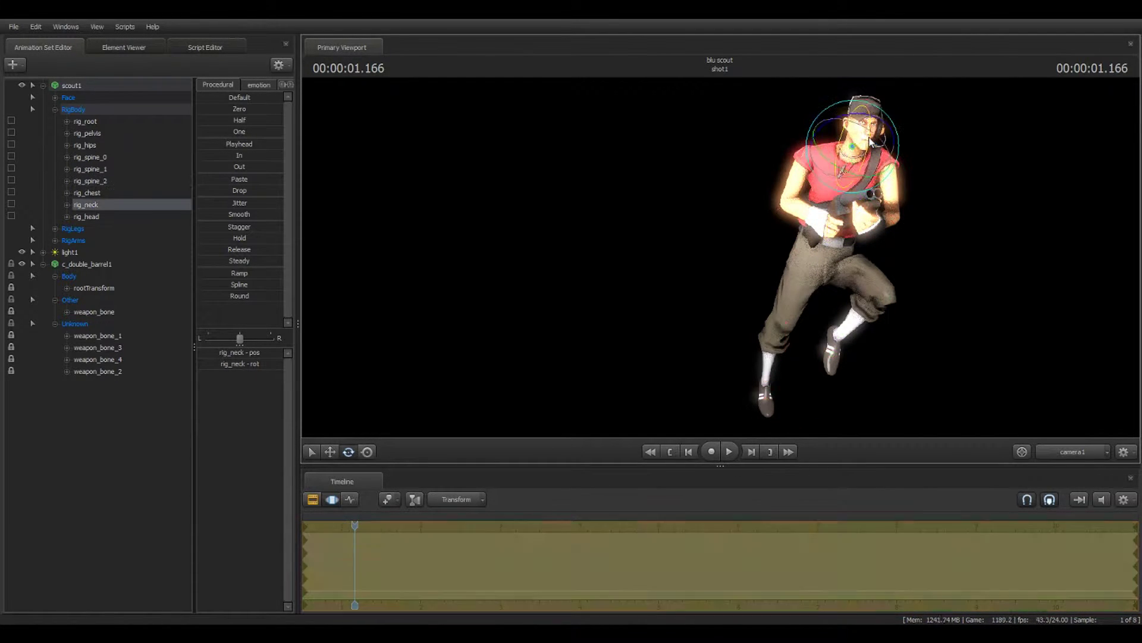
{"action": "left_click", "coordinate": [765, 379]}
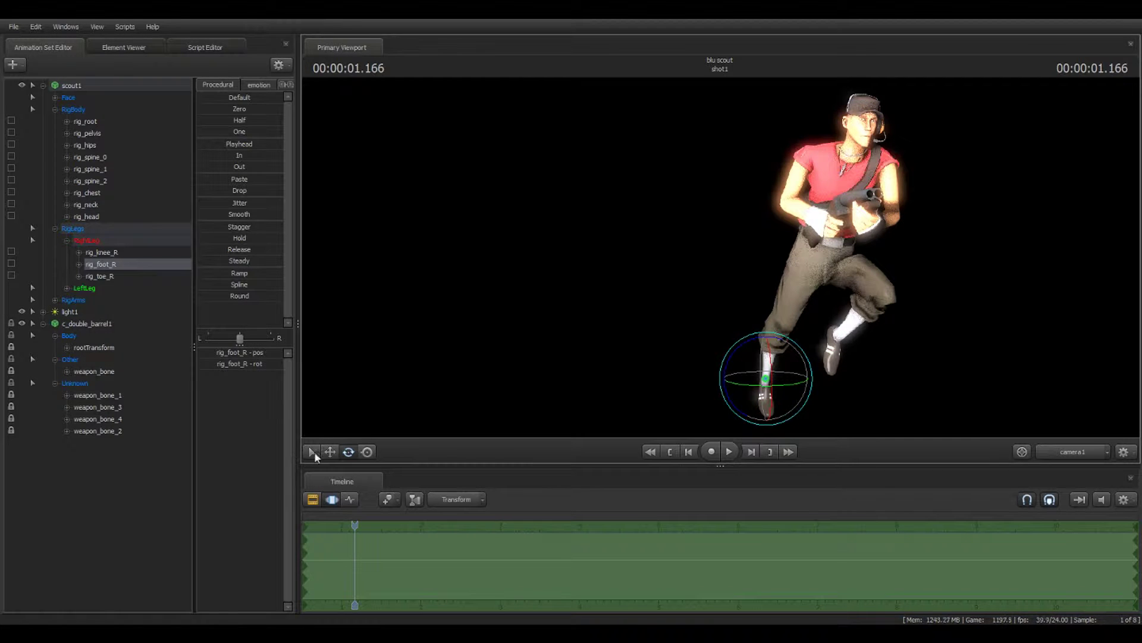
Try rotating rig_collar_R and rig_collar_L to shift the shoulders, and undo the latest rotations
{"action": "left_click", "coordinate": [840, 160], "text": "ctrl"}
{"action": "left_click_drag", "start_coordinate": [813, 129], "coordinate": [804, 142]}
{"action": "left_click", "coordinate": [854, 162], "text": "ctrl"}
{"action": "left_click_drag", "start_coordinate": [888, 135], "coordinate": [900, 153]}
{"action": "key", "text": "ctrl+z"}
{"action": "key", "text": "ctrl+z"}
{"action": "key", "text": "ctrl+z"}
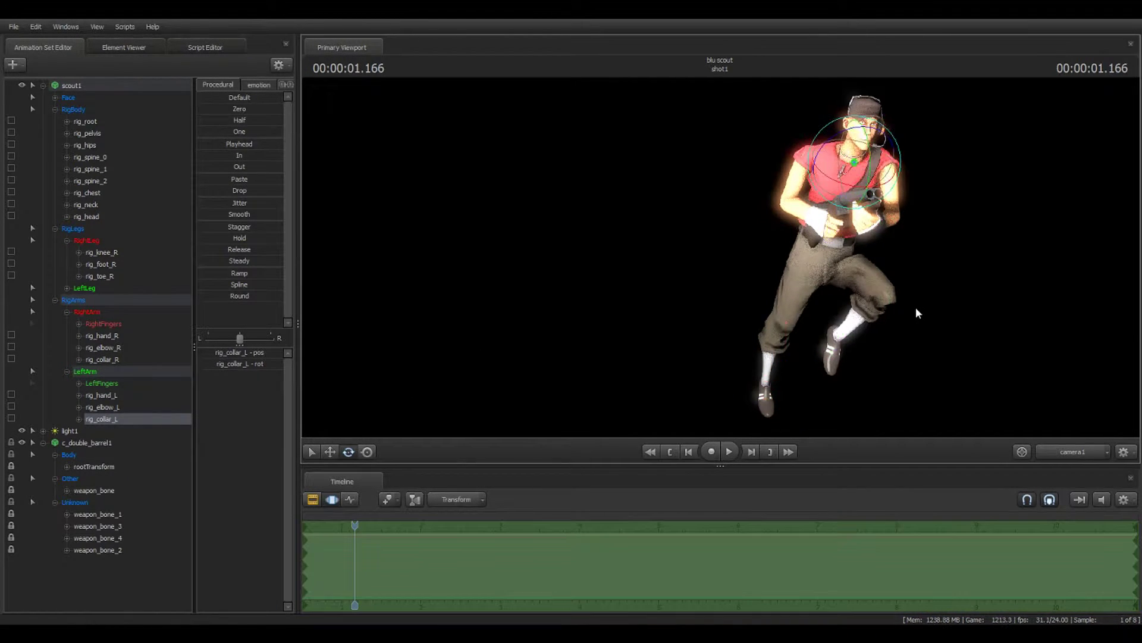
Adjust the rig_toe_R control on the planted foot and nudge camera1 to reframe the scout
{"action": "left_click", "coordinate": [766, 380]}
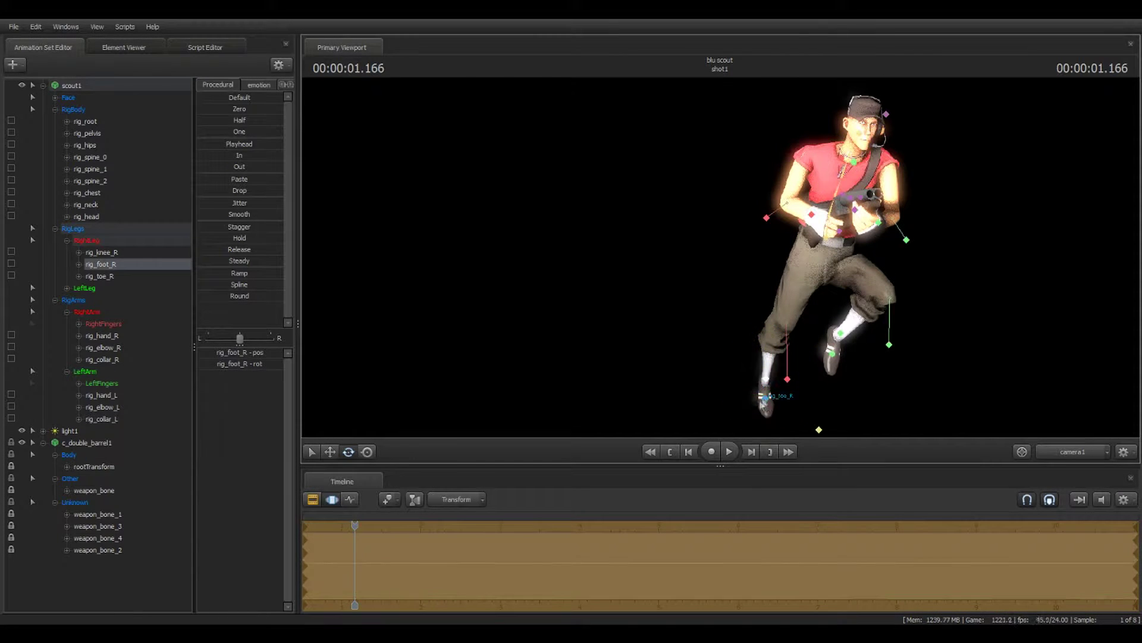
{"action": "left_click", "coordinate": [774, 390]}
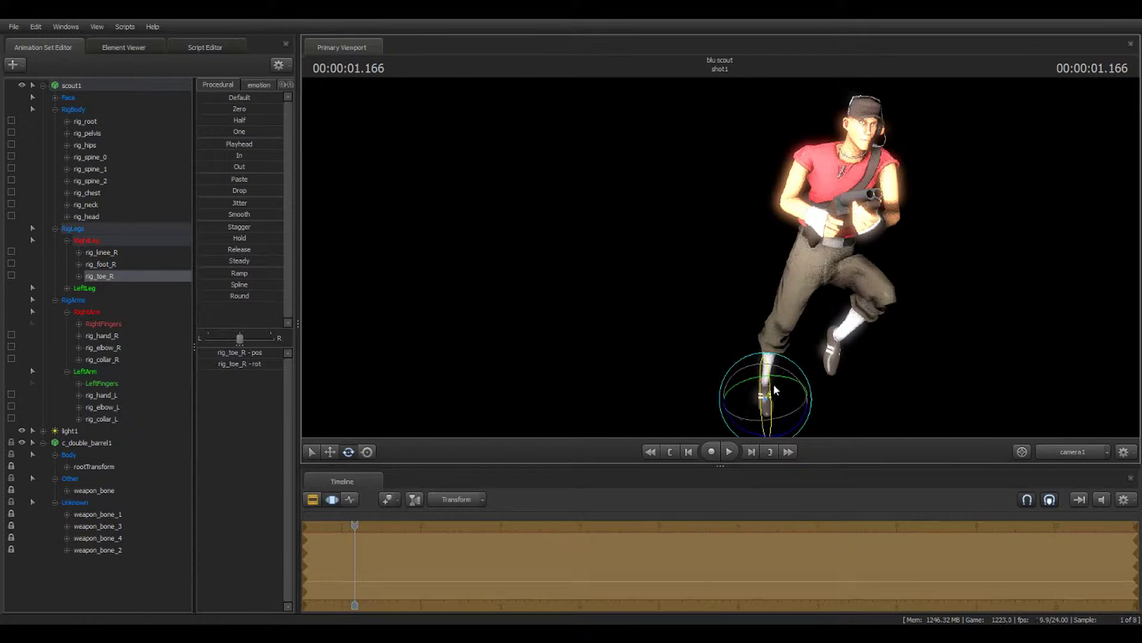
{"action": "left_click", "coordinate": [50, 48]}
{"action": "mouse_move", "coordinate": [1012, 368]}
{"action": "left_mouse_down"}
{"action": "mouse_move", "coordinate": [990, 361]}
{"action": "mouse_move", "coordinate": [1035, 361]}
{"action": "mouse_move", "coordinate": [974, 361]}
{"action": "mouse_move", "coordinate": [993, 361]}
{"action": "left_mouse_up"}
{"action": "left_click_drag", "start_coordinate": [722, 261], "coordinate": [720, 262]}
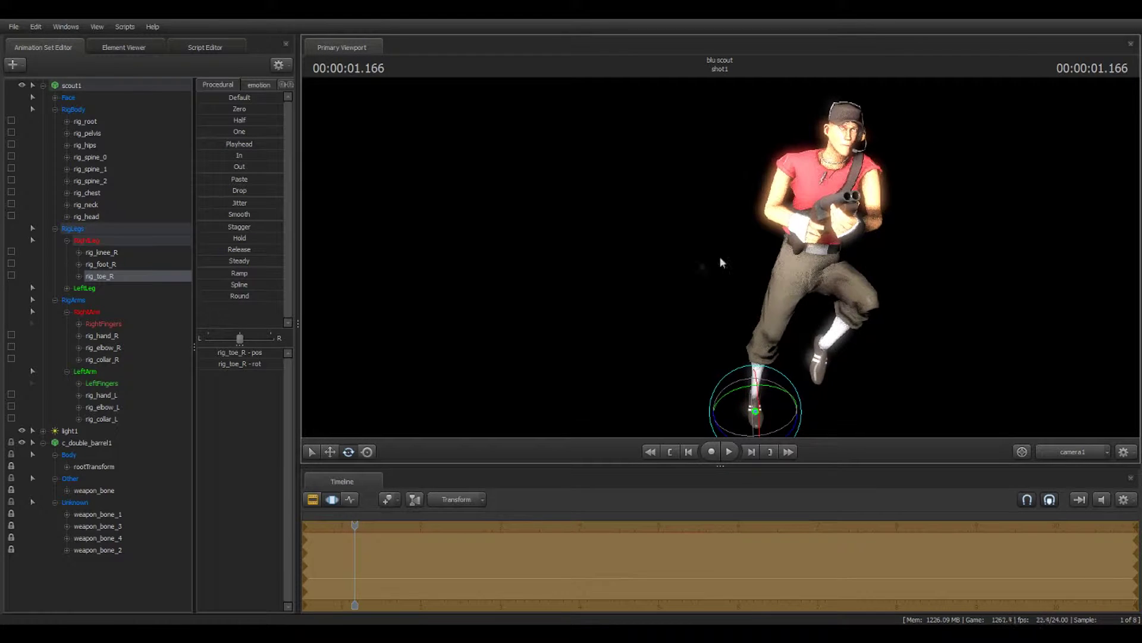
Collapse the scout1 and c_double_barrel1 groups and detach the rig from scout1
{"action": "left_click", "coordinate": [22, 86]}
{"action": "left_click", "coordinate": [21, 86]}
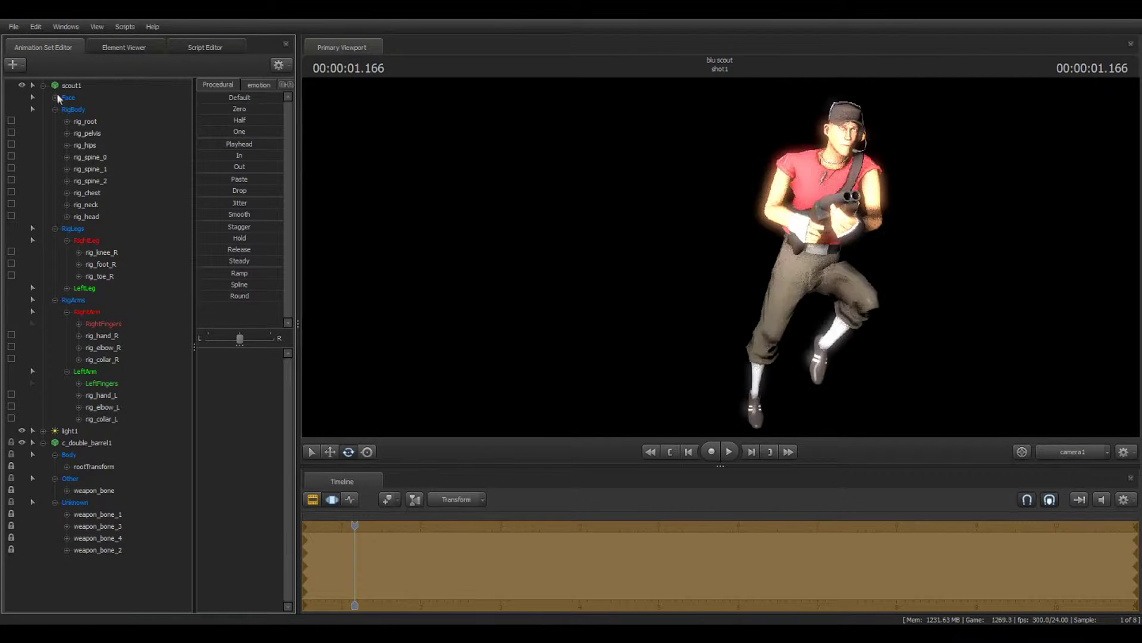
{"action": "left_click", "coordinate": [43, 87]}
{"action": "left_click", "coordinate": [44, 109]}
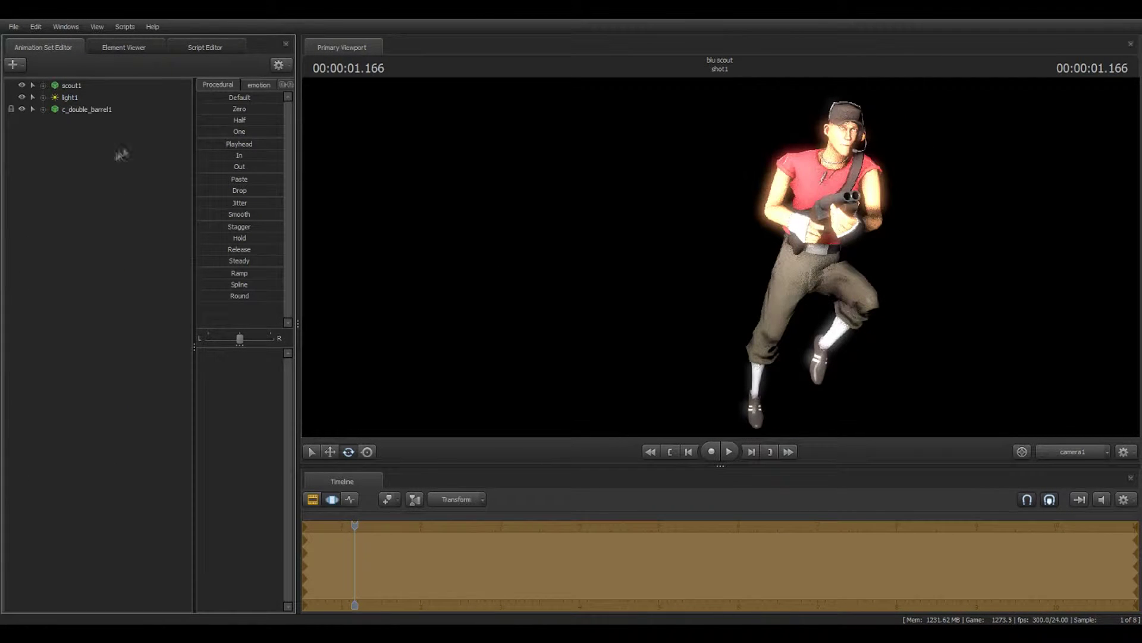
Reset bip_dogtag_0 through bip_dogtag_3 to their default pose, working close up in the Work Camera
{"action": "left_click", "coordinate": [1062, 452], "text": "ctrl"}
{"action": "left_click", "coordinate": [65, 86]}
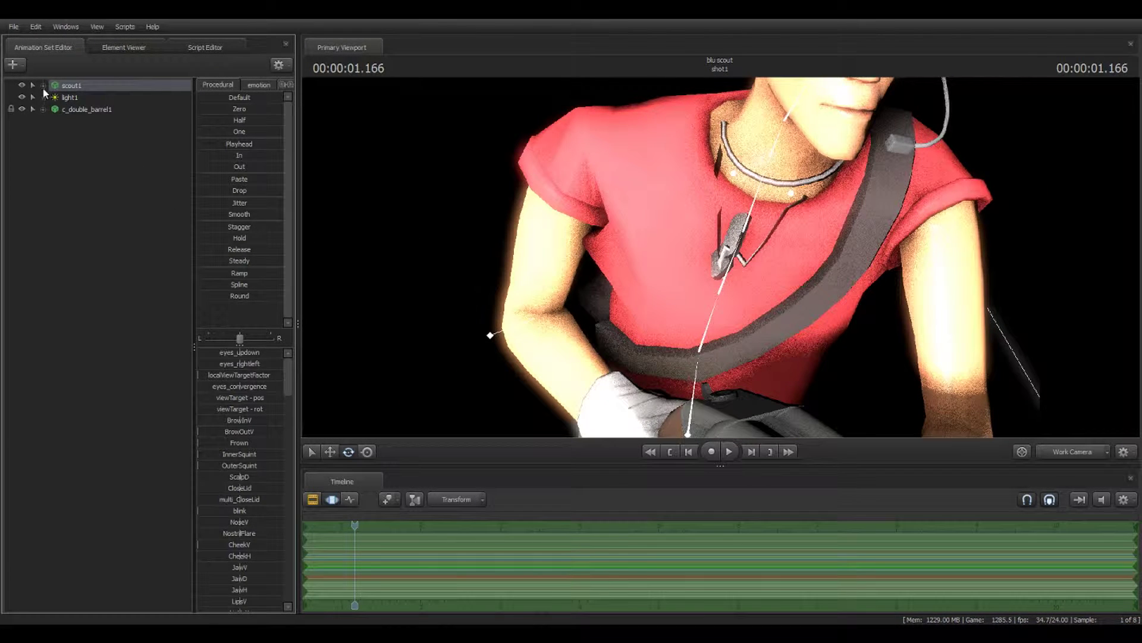
{"action": "left_click", "coordinate": [43, 88]}
{"action": "left_click", "coordinate": [56, 174]}
{"action": "left_click", "coordinate": [742, 265], "text": "ctrl"}
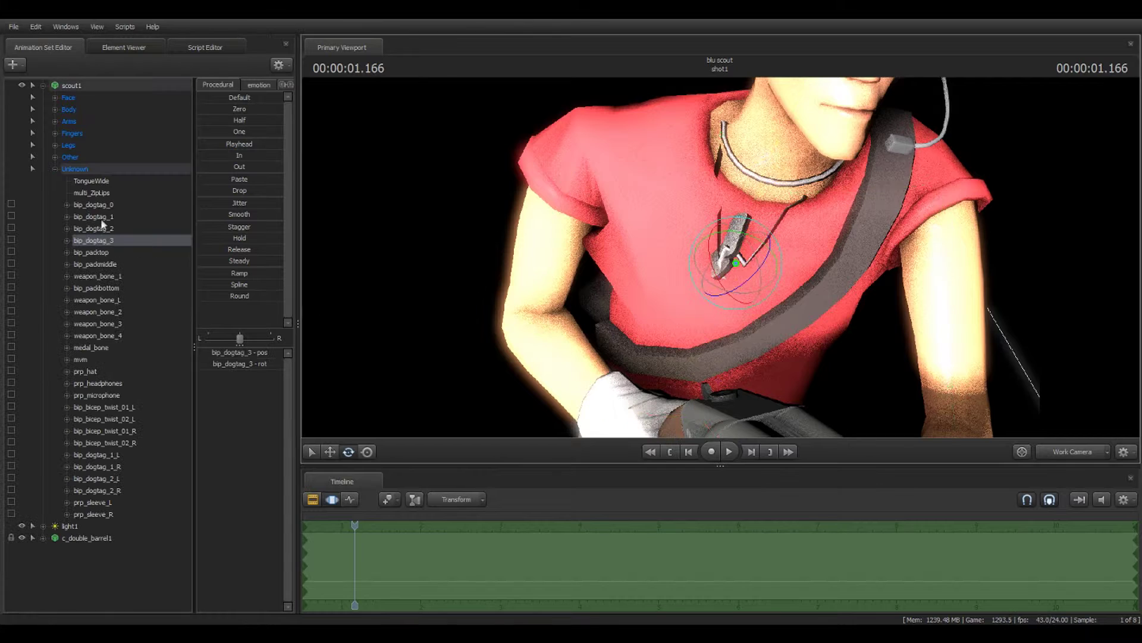
{"action": "left_click", "coordinate": [94, 205], "text": "shift"}
{"action": "double_click", "coordinate": [239, 97]}
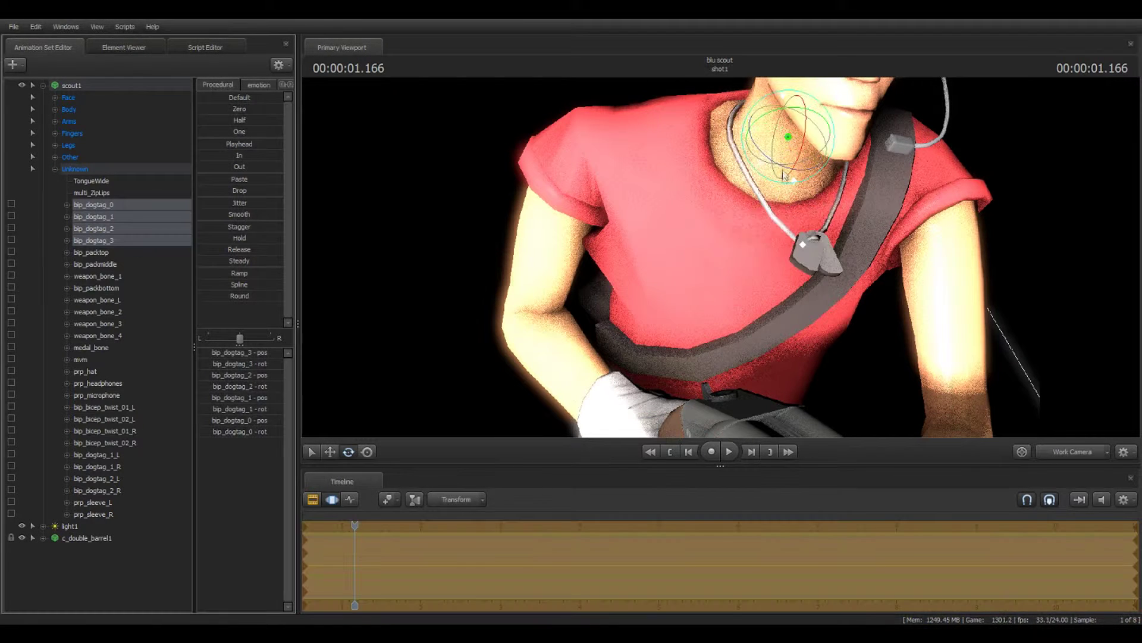
Rotate the dog tag bones so the tags fly up over the scout's shoulder, checking them in camera1
{"action": "left_click_drag", "start_coordinate": [776, 175], "coordinate": [738, 119]}
{"action": "left_click_drag", "start_coordinate": [706, 256], "coordinate": [681, 174]}
{"action": "left_click", "coordinate": [694, 194], "text": "ctrl"}
{"action": "left_click", "coordinate": [650, 176], "text": "ctrl"}
{"action": "left_click", "coordinate": [1059, 449]}
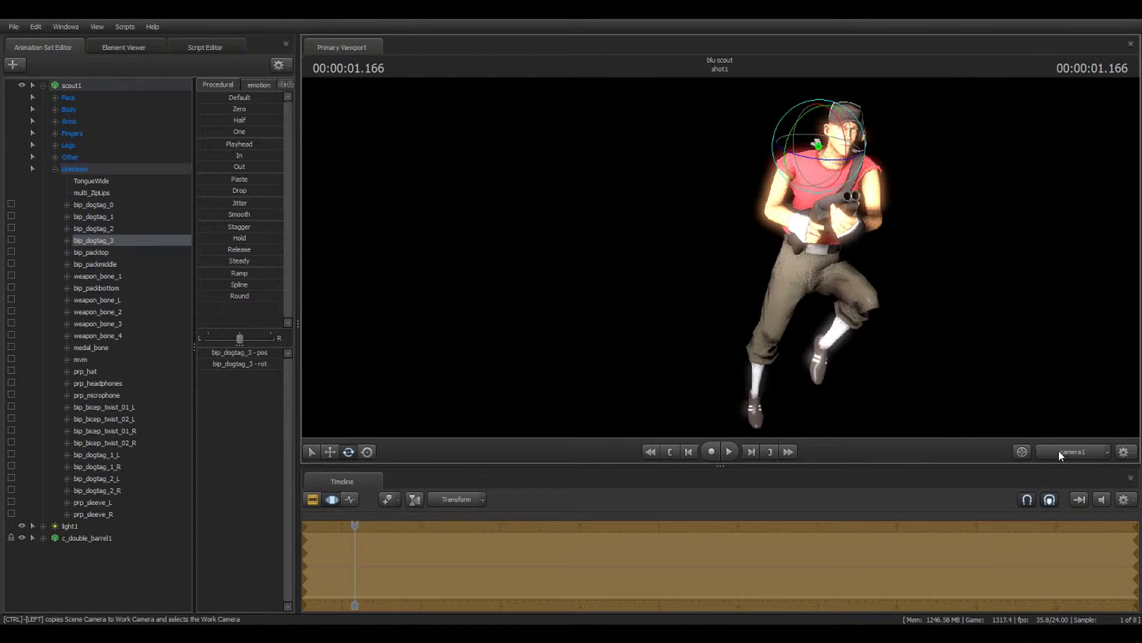
Switch scout1 to the blue skin and shape the brows, eyes and nose with Frown, InnerSquint, CloseLid and NoseV
{"action": "left_click", "coordinate": [108, 581]}
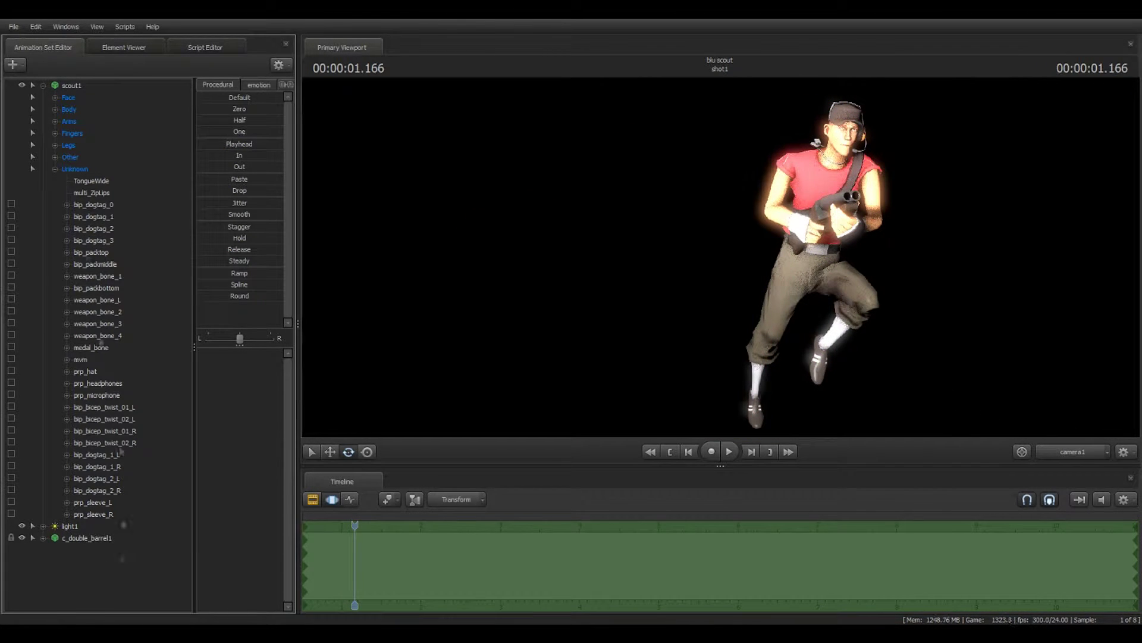
{"action": "left_click", "coordinate": [71, 86]}
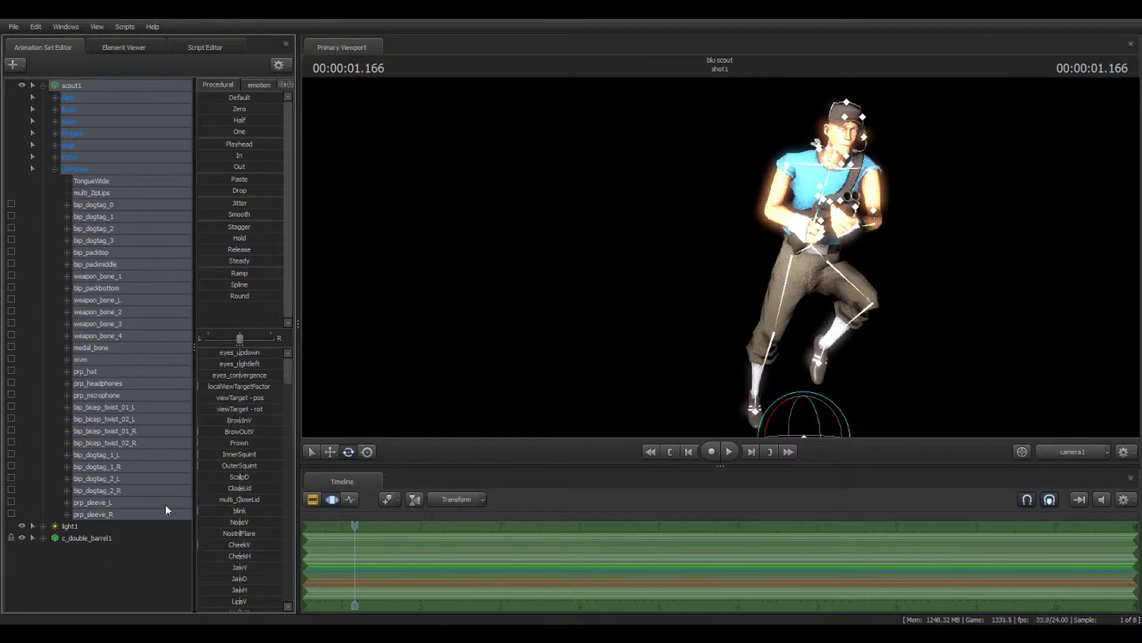
{"action": "left_click", "coordinate": [233, 387]}
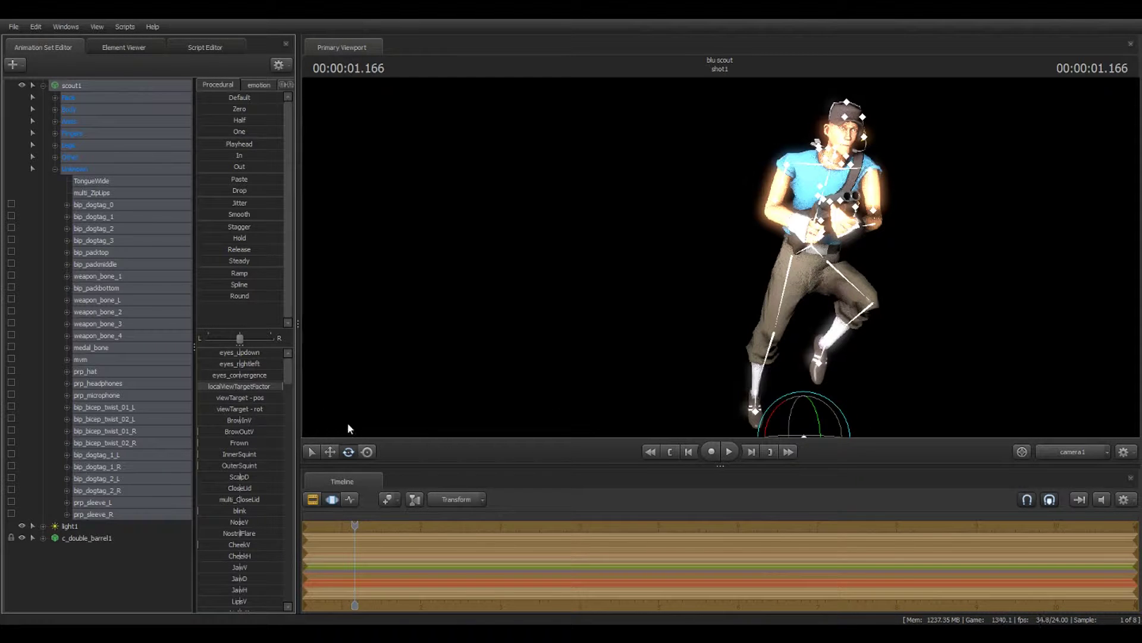
{"action": "left_click", "coordinate": [661, 368]}
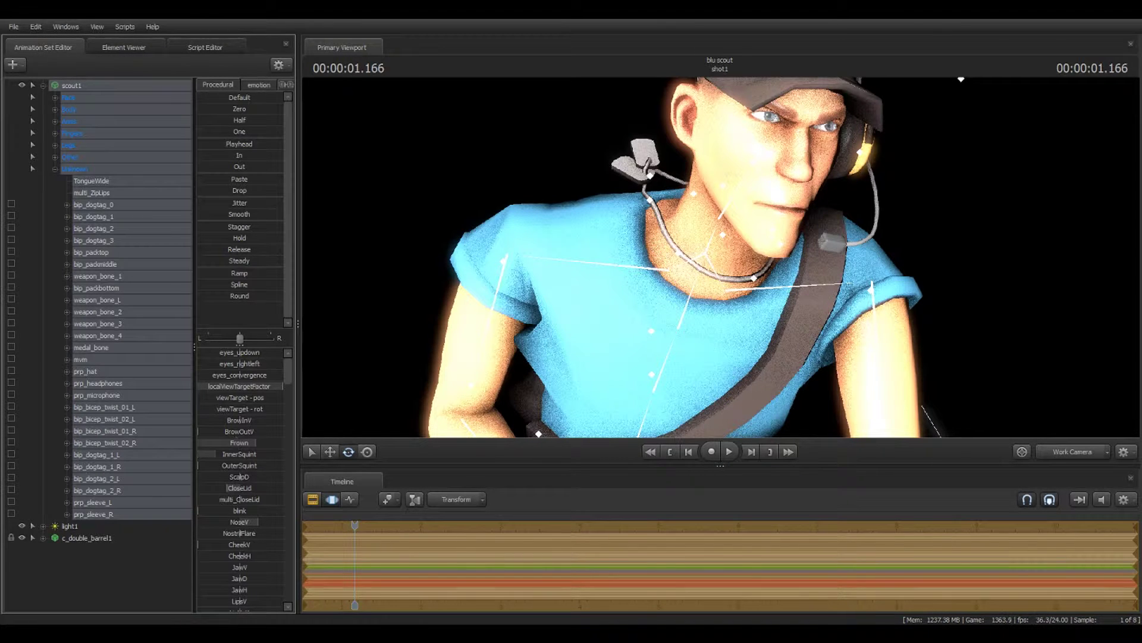
Give the scout a smile with the Smile, LipUpV and LipLoV sliders, comparing the face in camera1
{"action": "scroll", "coordinate": [239, 470], "scroll_direction": "down", "scroll_amount": 4}
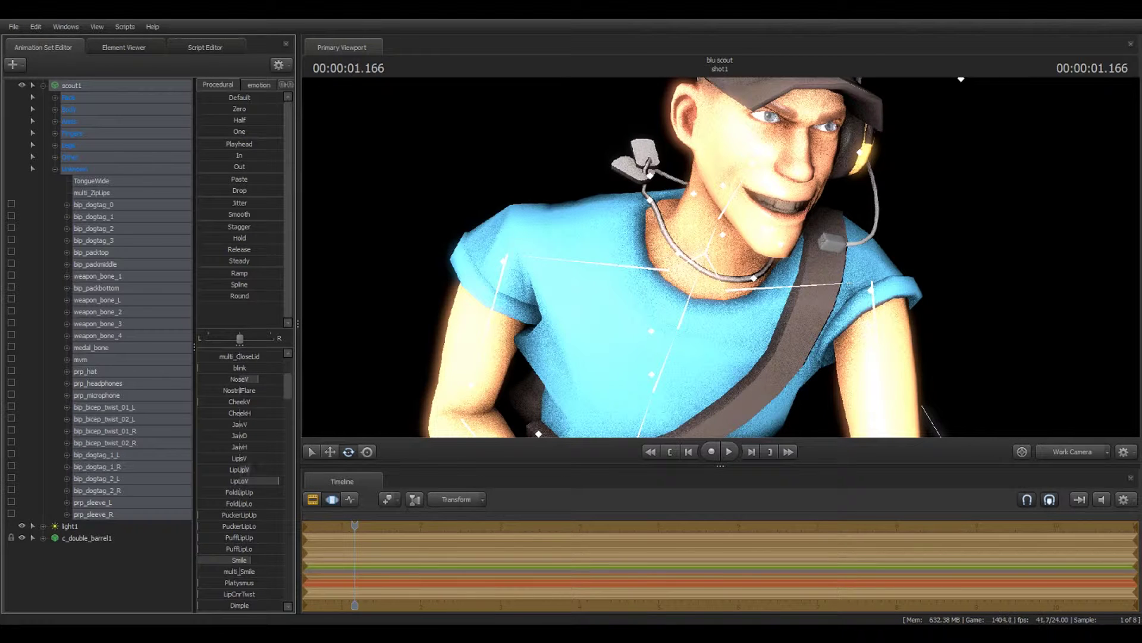
{"action": "left_click", "coordinate": [1063, 459]}
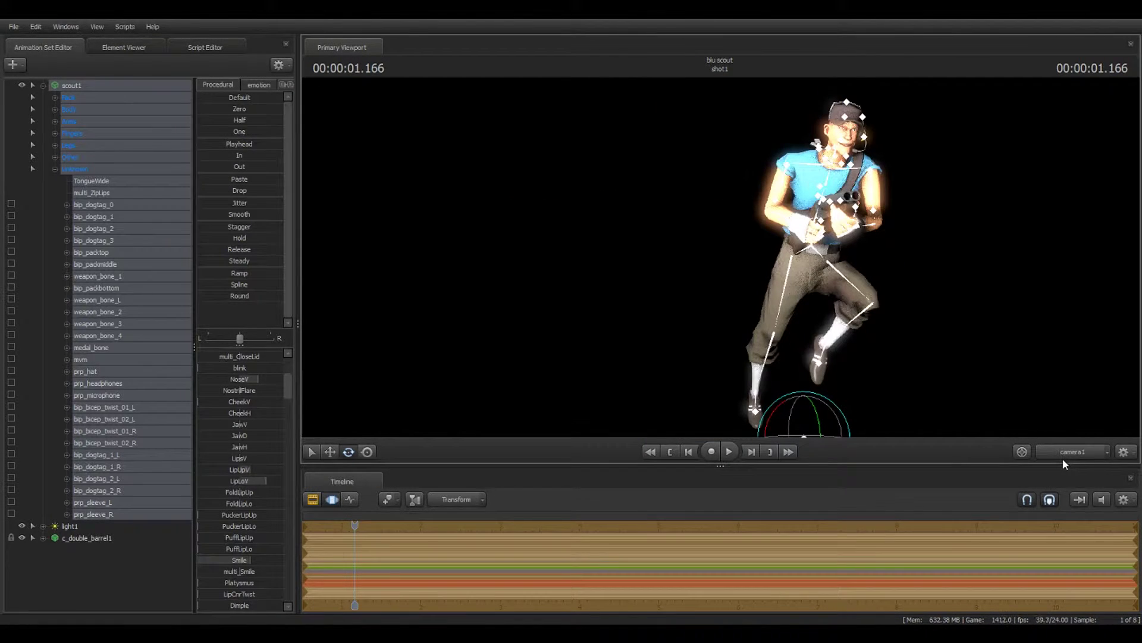
{"action": "left_click", "coordinate": [1063, 458]}
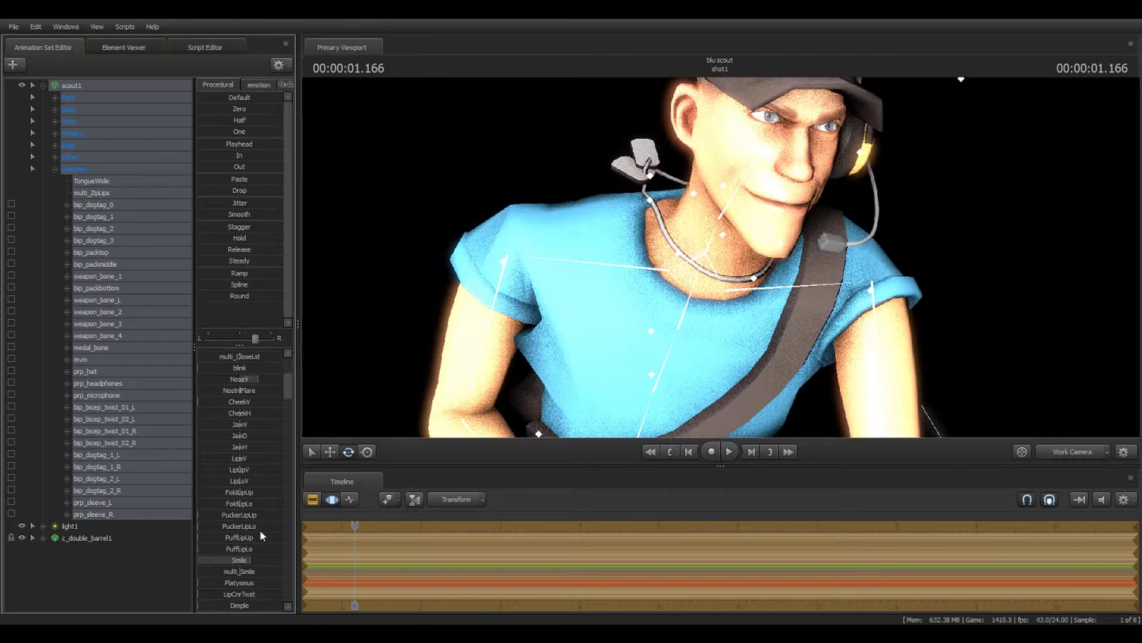
Refine the grin with multi_Smile and LipLoV, biasing the facial balance toward the right side
{"action": "scroll", "coordinate": [261, 537], "scroll_direction": "down", "scroll_amount": 2}
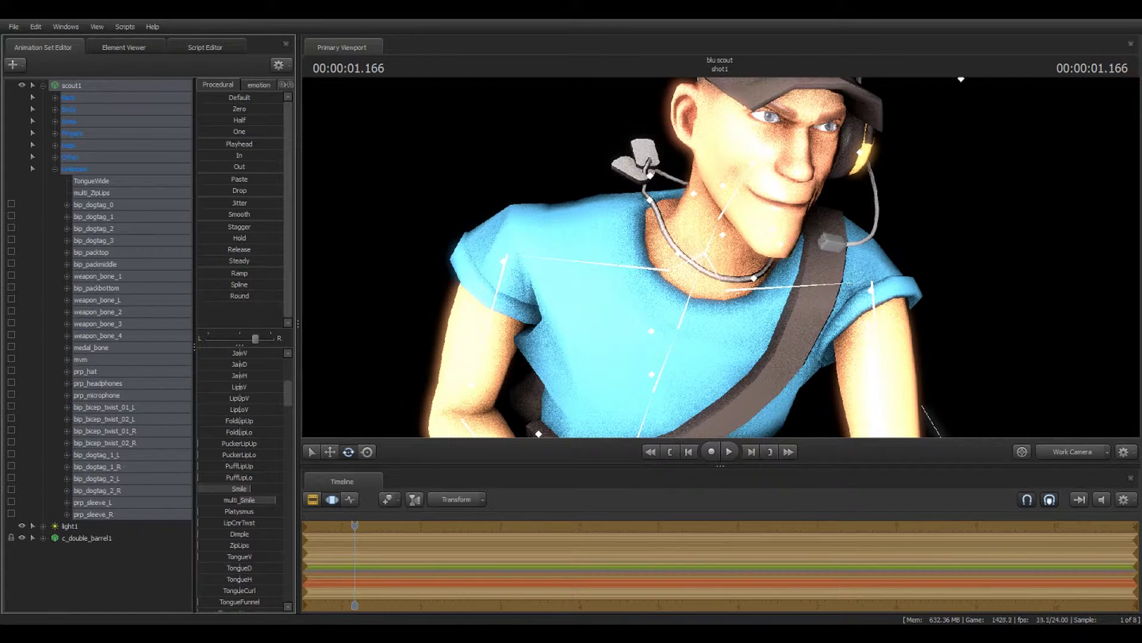
{"action": "left_click_drag", "start_coordinate": [255, 338], "coordinate": [237, 349]}
{"action": "scroll", "coordinate": [260, 528], "scroll_direction": "down", "scroll_amount": 2}
{"action": "scroll", "coordinate": [262, 497], "scroll_direction": "up", "scroll_amount": 3}
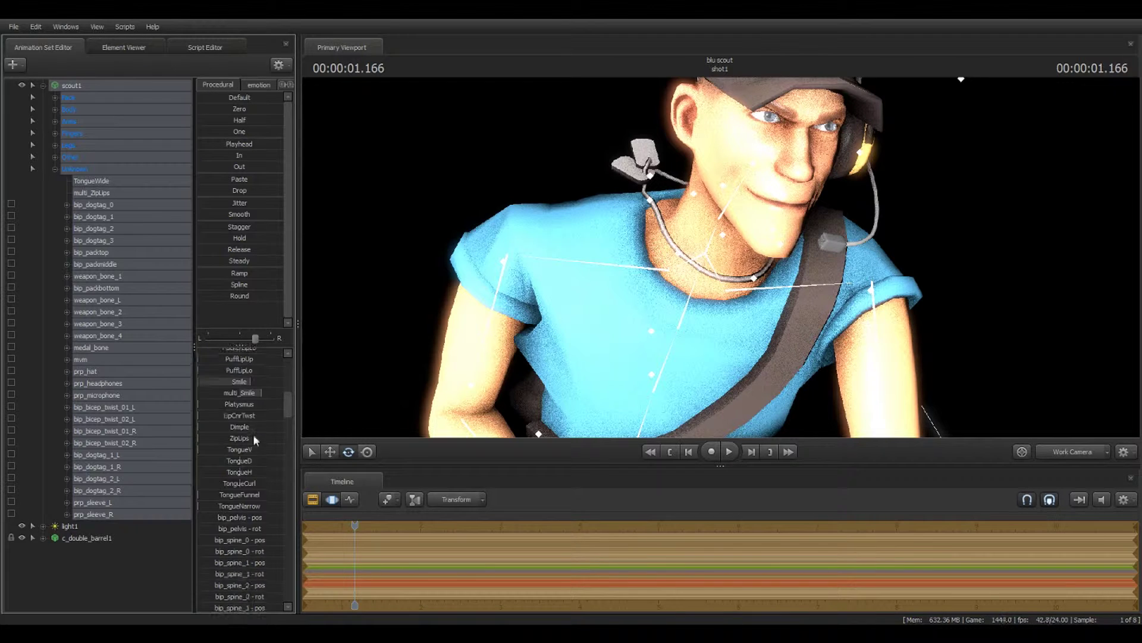
{"action": "left_click_drag", "start_coordinate": [277, 446], "coordinate": [283, 447]}
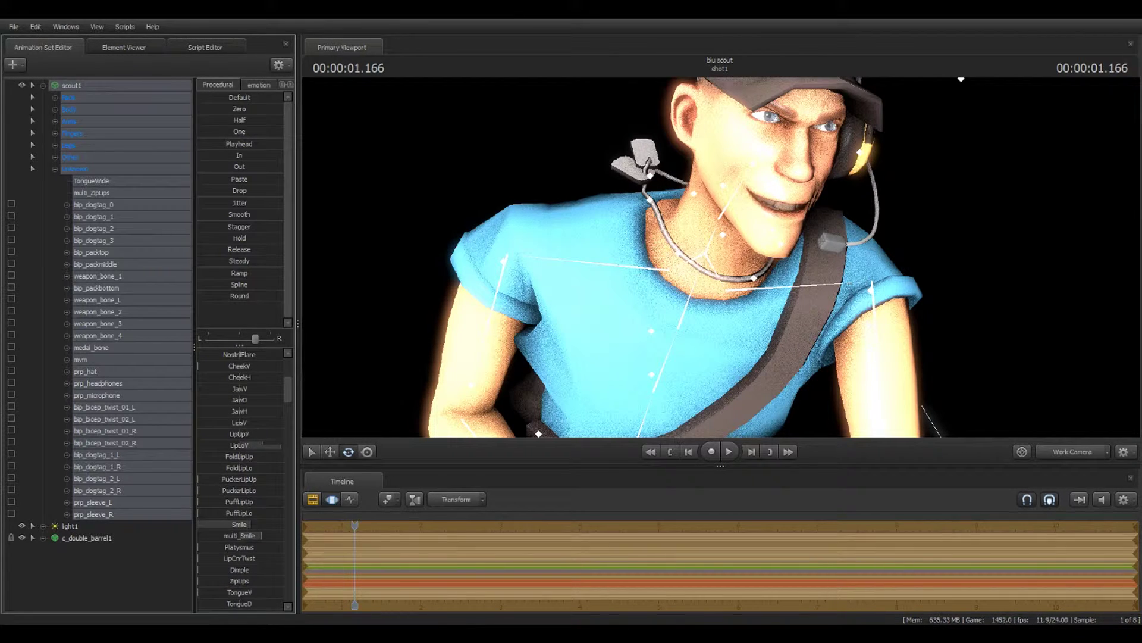
{"action": "left_click_drag", "start_coordinate": [635, 349], "coordinate": [488, 348]}
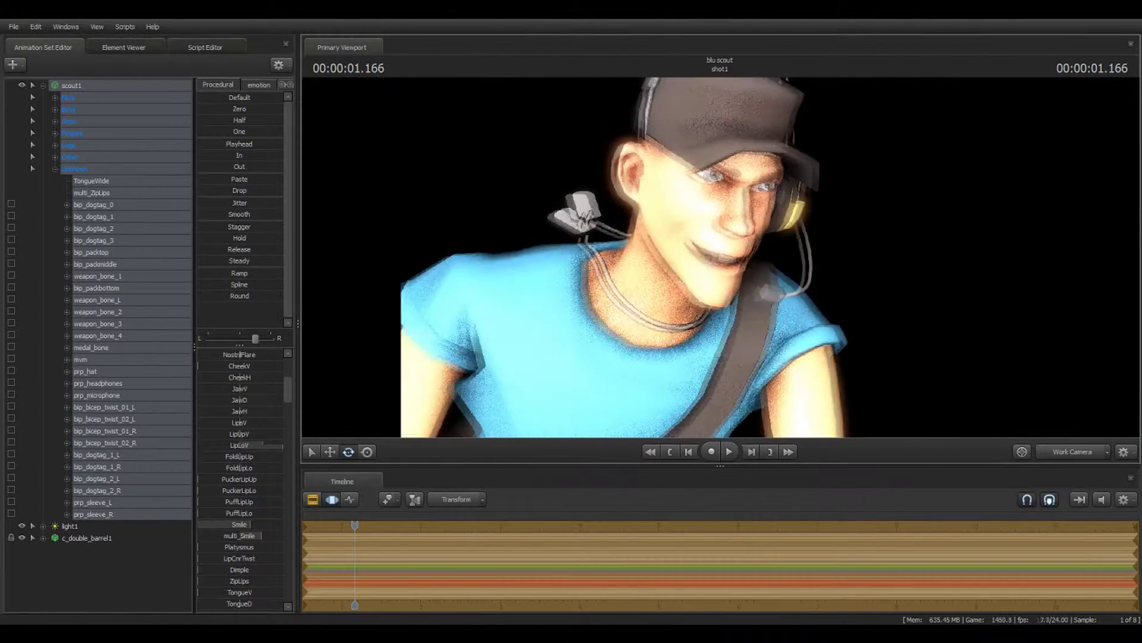
{"action": "left_click", "coordinate": [1061, 456]}
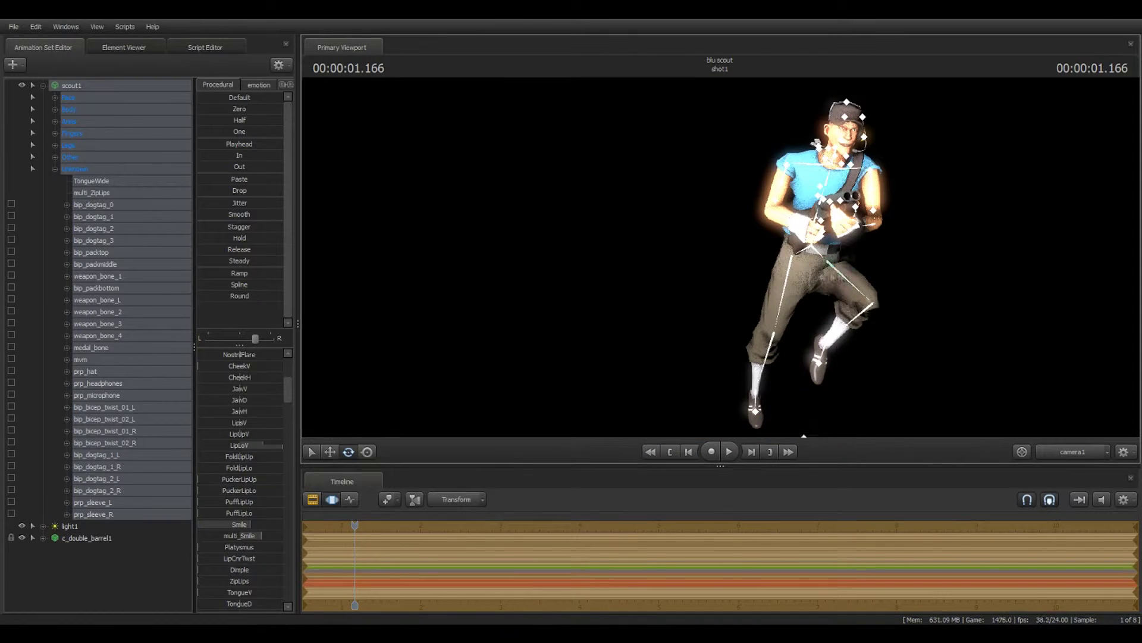
Rotate the bip_hip_L and bip_hip_R bones to refine the scout's running leg pose
{"action": "left_click", "coordinate": [828, 264], "text": "ctrl"}
{"action": "left_click_drag", "start_coordinate": [819, 275], "coordinate": [810, 284]}
{"action": "left_click", "coordinate": [786, 269], "text": "ctrl"}
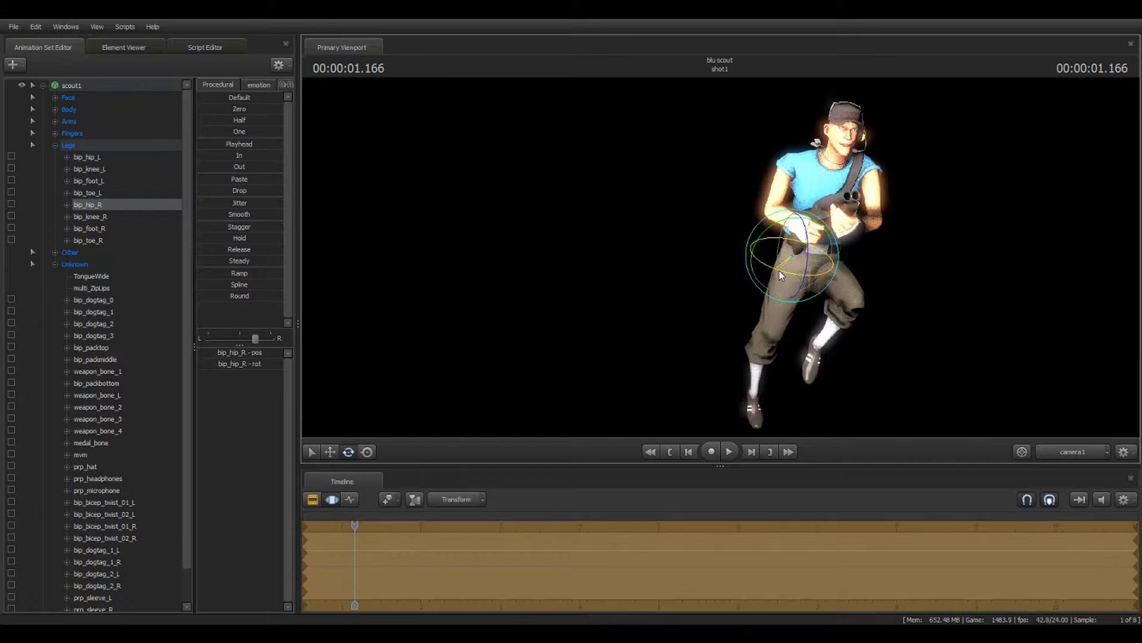
{"action": "left_click", "coordinate": [826, 277]}
{"action": "left_click_drag", "start_coordinate": [826, 275], "coordinate": [819, 308]}
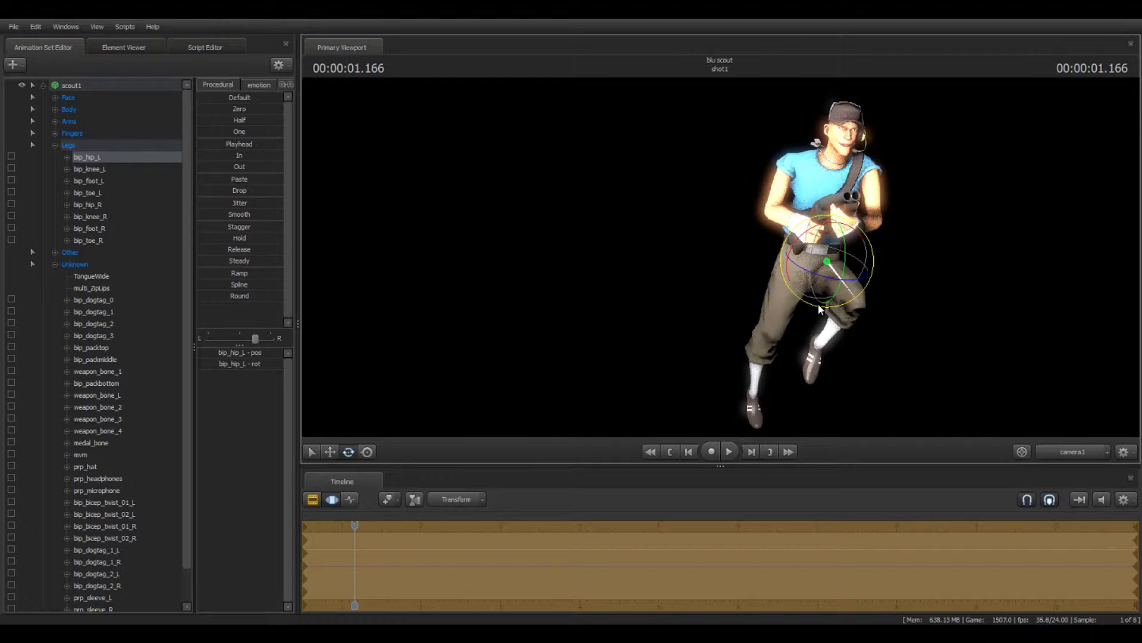
Add a second light to the scene and select it from a Work Camera view of the scout's side
{"action": "left_click", "coordinate": [43, 86]}
{"action": "left_click", "coordinate": [115, 198]}
{"action": "right_click", "coordinate": [115, 199]}
{"action": "left_click", "coordinate": [148, 229]}
{"action": "left_click", "coordinate": [1073, 451]}
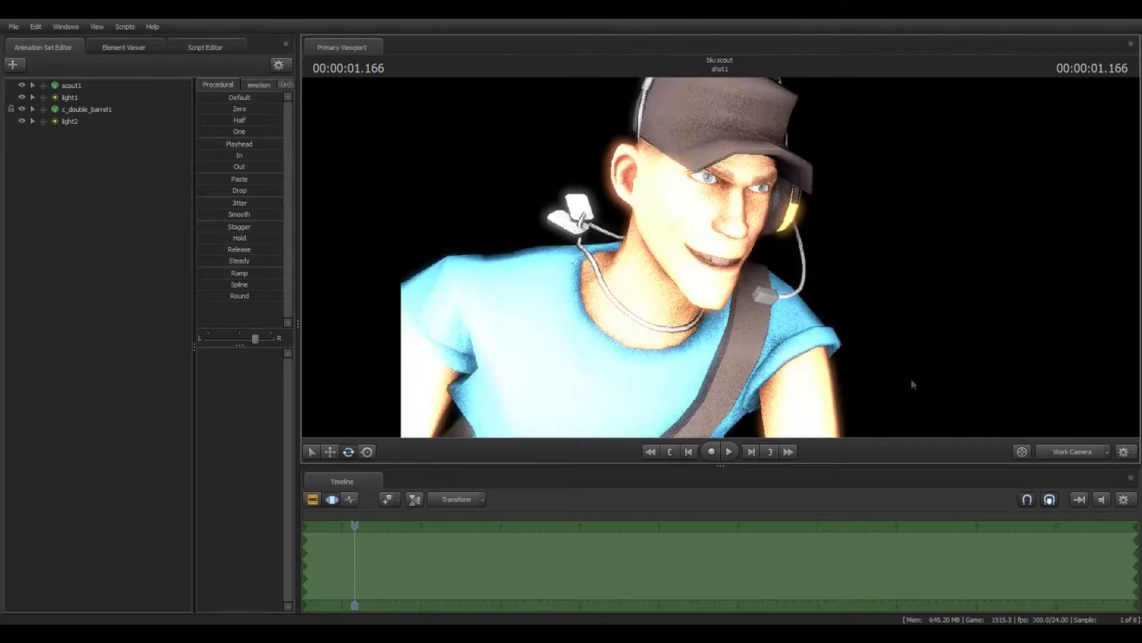
{"action": "left_click_drag", "start_coordinate": [913, 385], "coordinate": [714, 244]}
{"action": "left_click", "coordinate": [933, 253]}
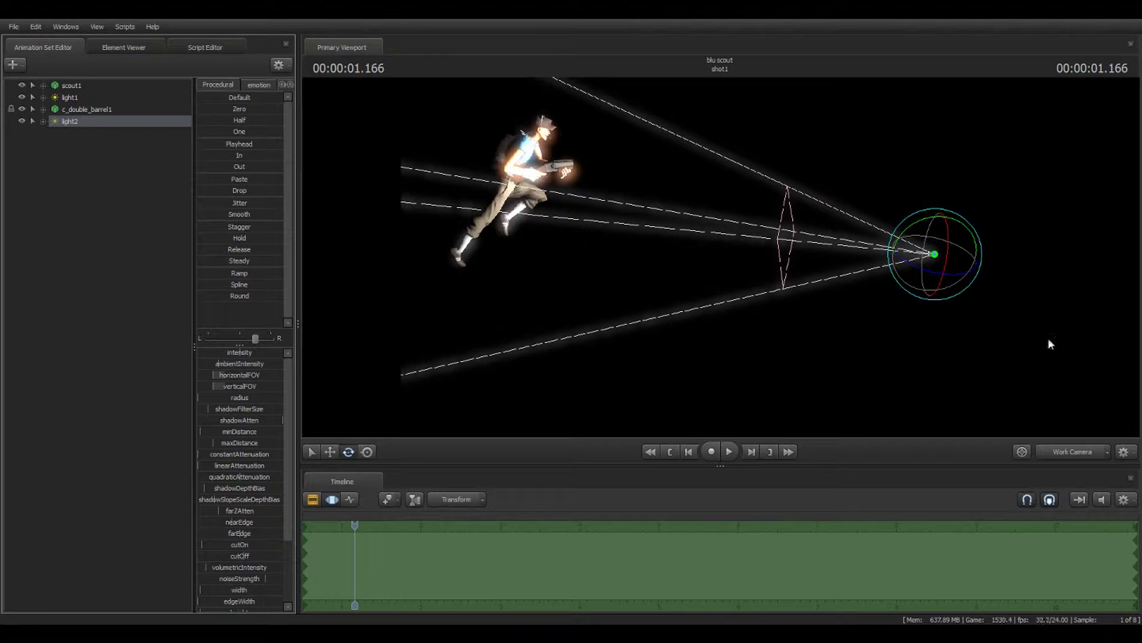
Move light2 below the scout, rotate it up toward him, and widen its horizontalFOV to the maximum
{"action": "left_click_drag", "start_coordinate": [927, 274], "coordinate": [462, 395]}
{"action": "left_click", "coordinate": [330, 452]}
{"action": "left_click_drag", "start_coordinate": [523, 351], "coordinate": [714, 324]}
{"action": "key", "text": "e"}
{"action": "key", "text": "w"}
{"action": "key", "text": "e"}
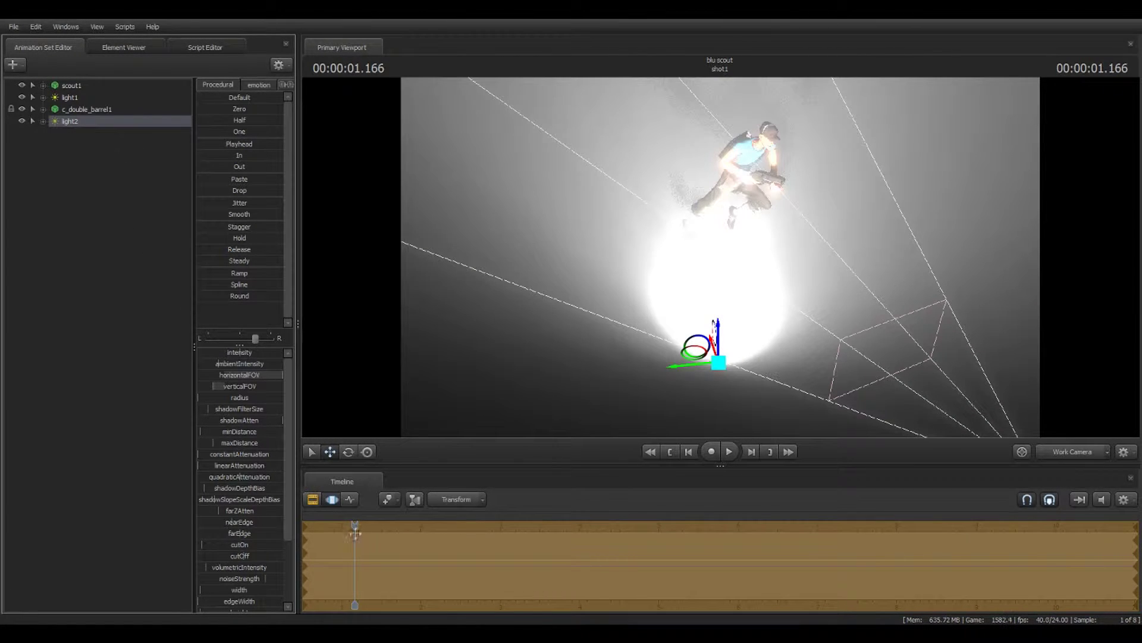
Set the playhead to 00:00:01.750 and fine-tune light2's placement around the scout
{"action": "left_click_drag", "start_coordinate": [355, 534], "coordinate": [401, 551]}
{"action": "left_click", "coordinate": [1080, 450]}
{"action": "left_click", "coordinate": [1078, 450], "text": "ctrl"}
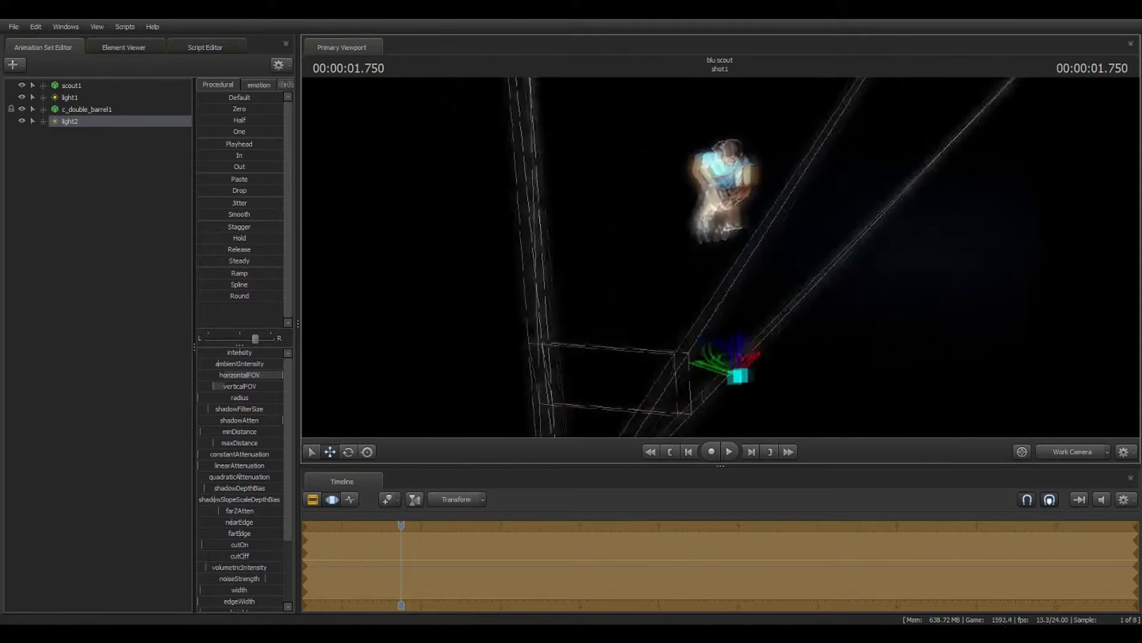
{"action": "left_click_drag", "start_coordinate": [722, 257], "coordinate": [726, 235]}
{"action": "left_click_drag", "start_coordinate": [650, 333], "coordinate": [670, 265]}
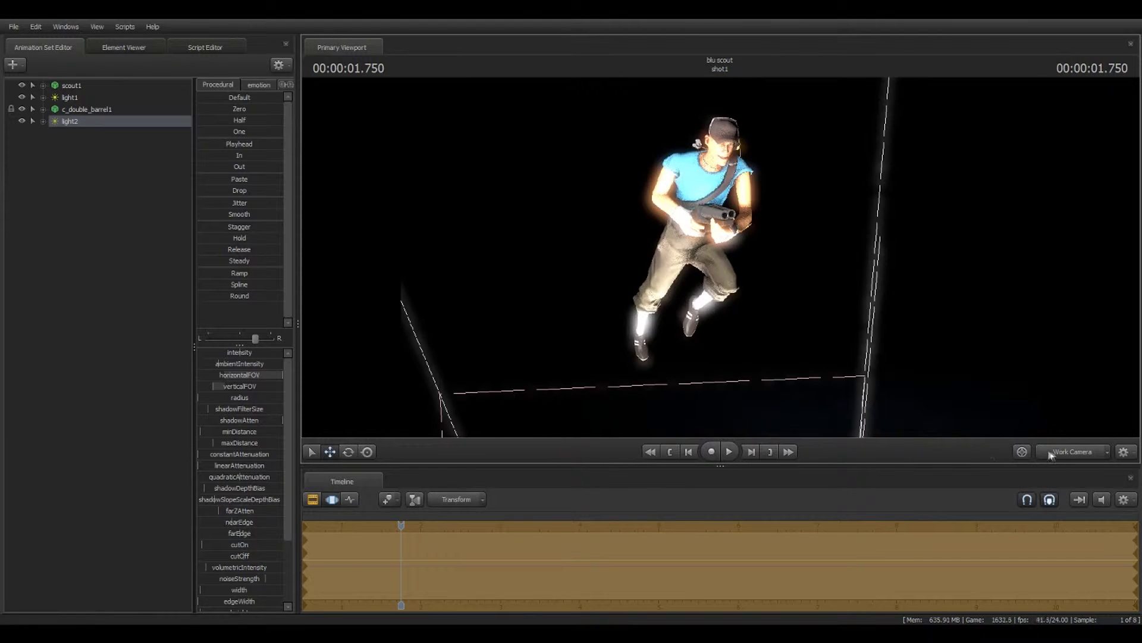
{"action": "left_click", "coordinate": [1052, 453]}
Tint light2 cyan by removing color_red and reducing color_green, hiding light1 only while adjusting the colour
{"action": "left_click", "coordinate": [22, 97]}
{"action": "left_click", "coordinate": [60, 122]}
{"action": "scroll", "coordinate": [261, 417], "scroll_direction": "down", "scroll_amount": 3}
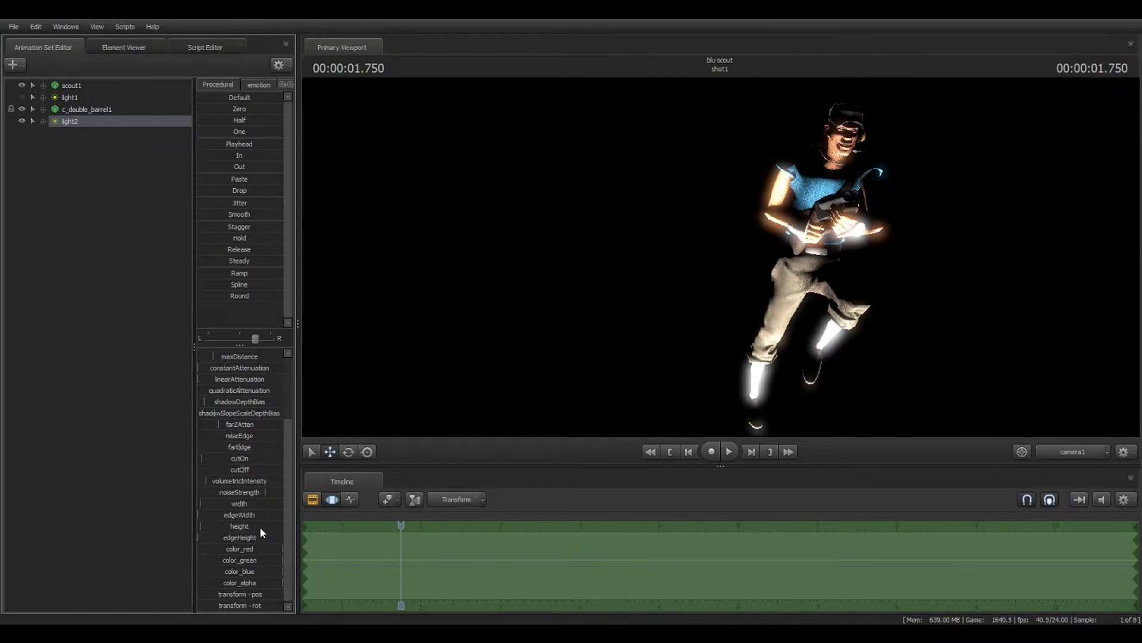
{"action": "mouse_move", "coordinate": [271, 550]}
{"action": "left_mouse_down"}
{"action": "mouse_move", "coordinate": [114, 544]}
{"action": "mouse_move", "coordinate": [256, 560]}
{"action": "left_mouse_up"}
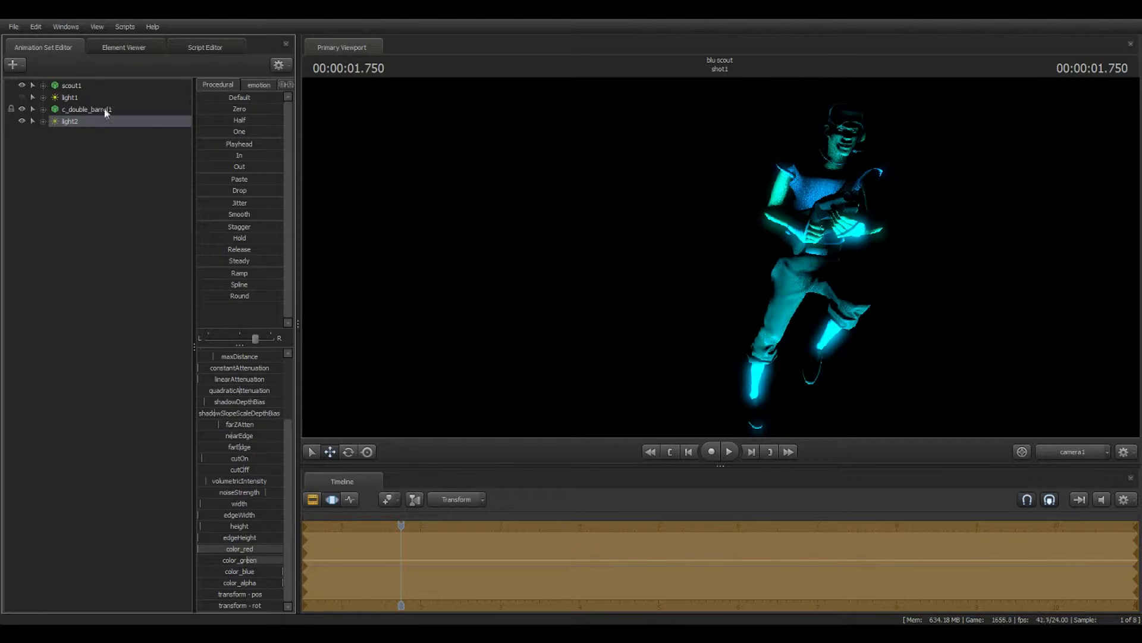
{"action": "left_click", "coordinate": [21, 97]}
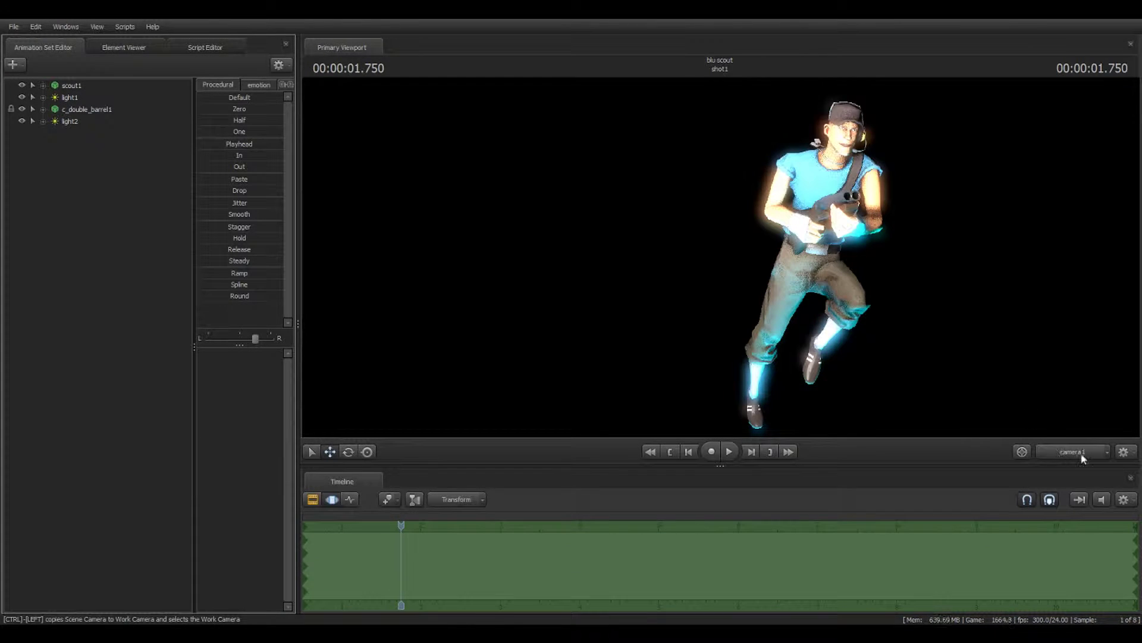
Add a third light to the scene and select it in the Work Camera view
{"action": "left_click", "coordinate": [71, 122]}
{"action": "left_click", "coordinate": [80, 185]}
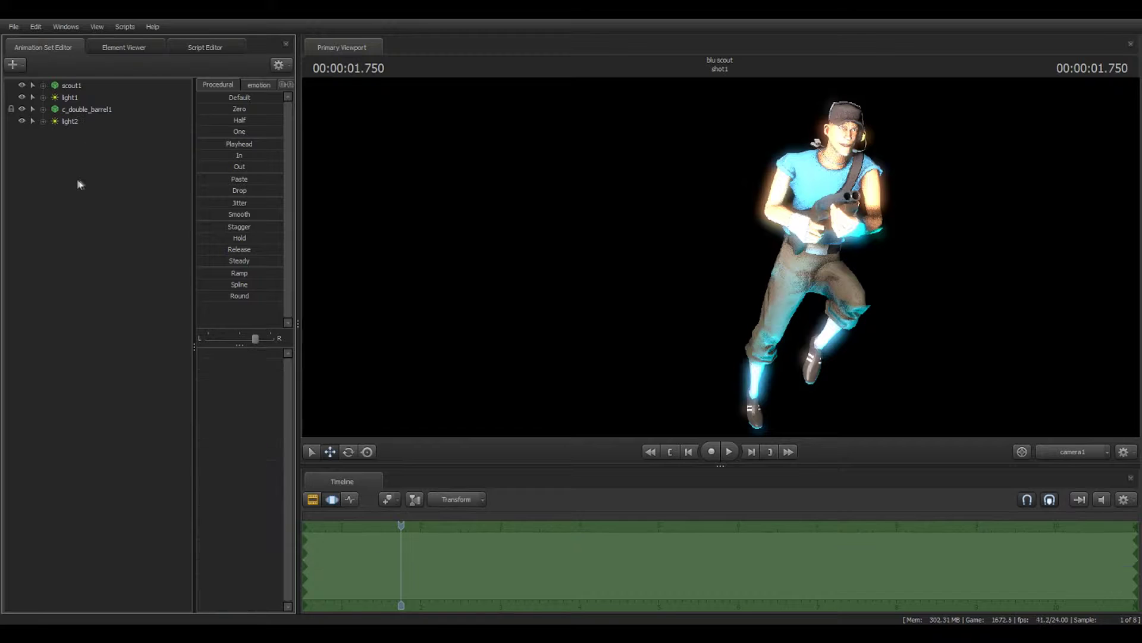
{"action": "right_click", "coordinate": [134, 239]}
{"action": "left_click", "coordinate": [173, 259]}
{"action": "left_click", "coordinate": [1073, 451]}
{"action": "left_click_drag", "start_coordinate": [774, 268], "coordinate": [720, 312]}
{"action": "left_click", "coordinate": [78, 134]}
Move and rotate light3 to one side of the scout with a widened horizontalFOV, and hide light1
{"action": "left_click_drag", "start_coordinate": [575, 357], "coordinate": [567, 259]}
{"action": "left_click_drag", "start_coordinate": [533, 281], "coordinate": [352, 291]}
{"action": "left_click_drag", "start_coordinate": [369, 292], "coordinate": [286, 256]}
{"action": "left_click_drag", "start_coordinate": [504, 311], "coordinate": [548, 223]}
{"action": "key", "text": "e"}
{"action": "key", "text": "F4"}
{"action": "left_click", "coordinate": [22, 97]}
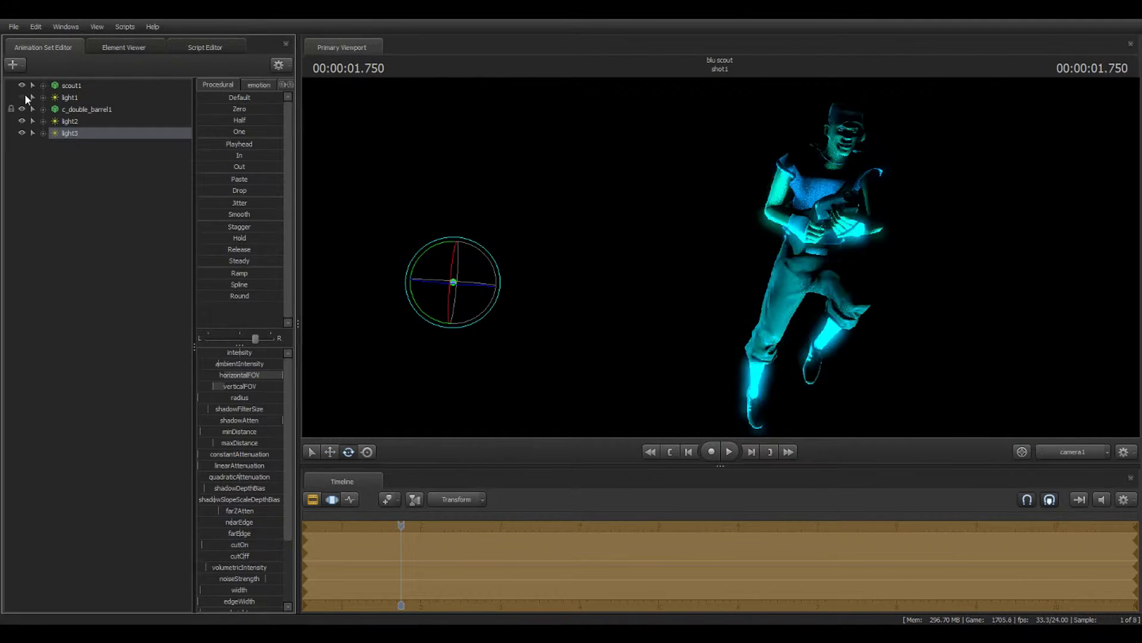
Reposition and rotate light3 to the scout's side, using both the camera1 and Work Camera views
{"action": "left_click_drag", "start_coordinate": [426, 259], "coordinate": [646, 292]}
{"action": "key", "text": "w"}
{"action": "key", "text": "e"}
{"action": "left_click_drag", "start_coordinate": [709, 269], "coordinate": [614, 129]}
{"action": "left_click", "coordinate": [330, 452]}
{"action": "left_click_drag", "start_coordinate": [641, 83], "coordinate": [639, 215]}
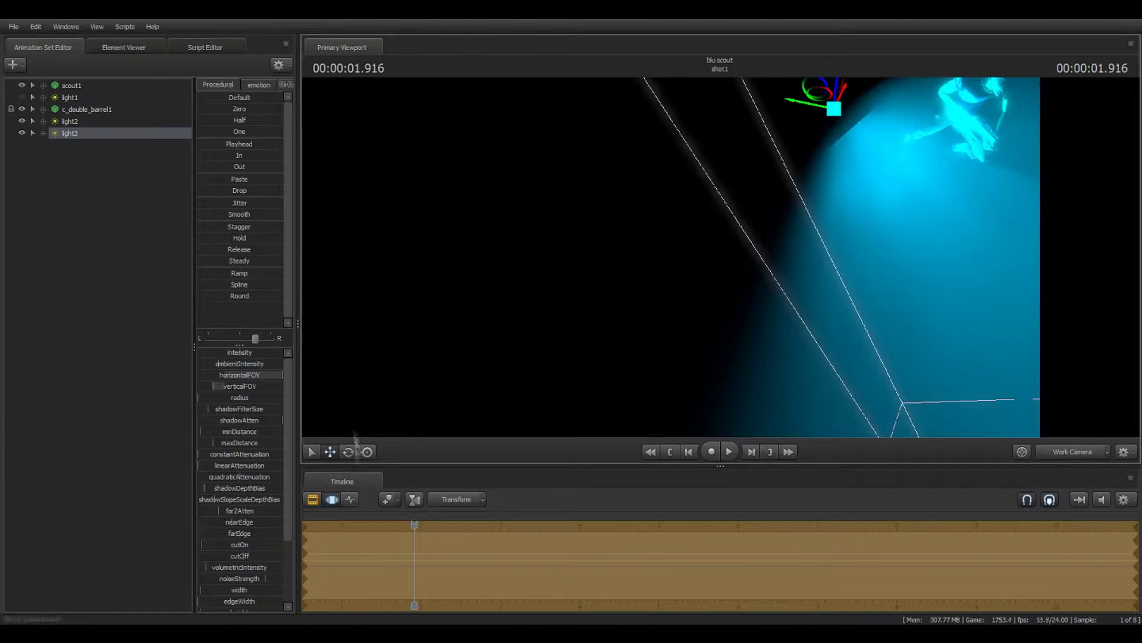
{"action": "key", "text": "e"}
{"action": "left_click_drag", "start_coordinate": [836, 145], "coordinate": [522, 208]}
{"action": "key", "text": "w"}
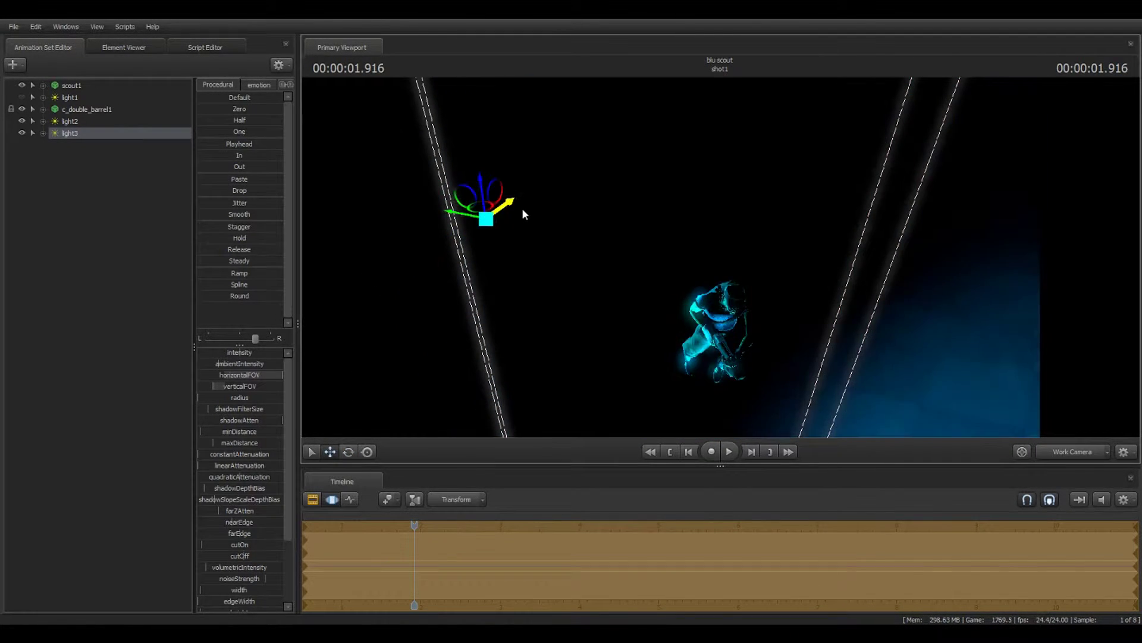
In the camera1 view, move light3 down near the floor beside the scout, rotate it slightly and lower its intensity
{"action": "left_click", "coordinate": [1080, 456]}
{"action": "left_click_drag", "start_coordinate": [447, 261], "coordinate": [446, 360]}
{"action": "left_click_drag", "start_coordinate": [464, 393], "coordinate": [490, 402]}
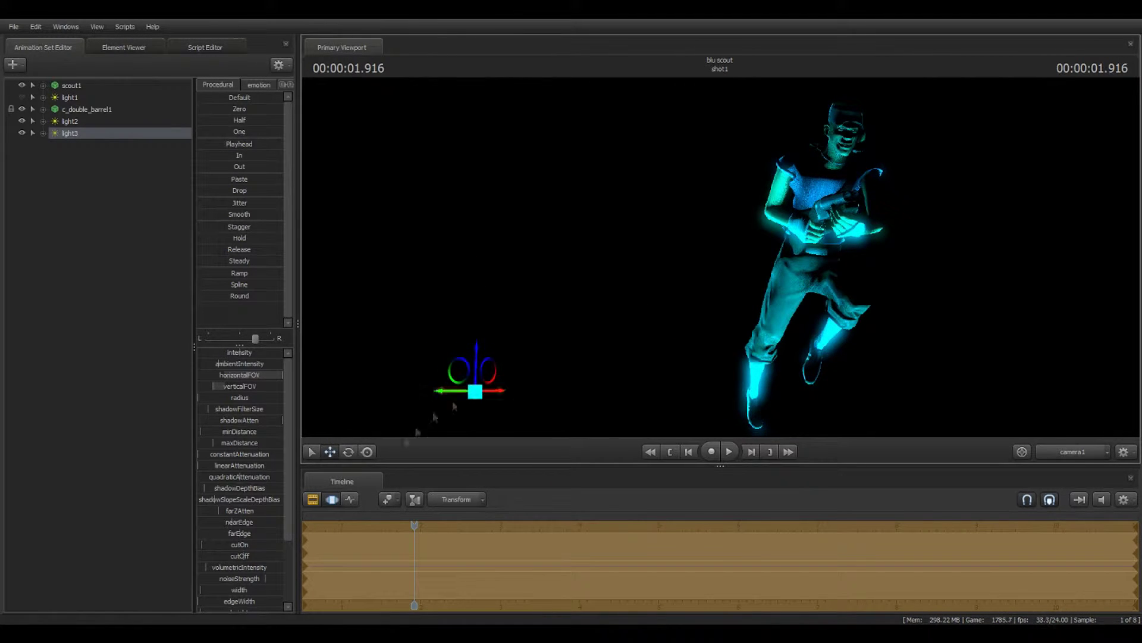
{"action": "key", "text": "e"}
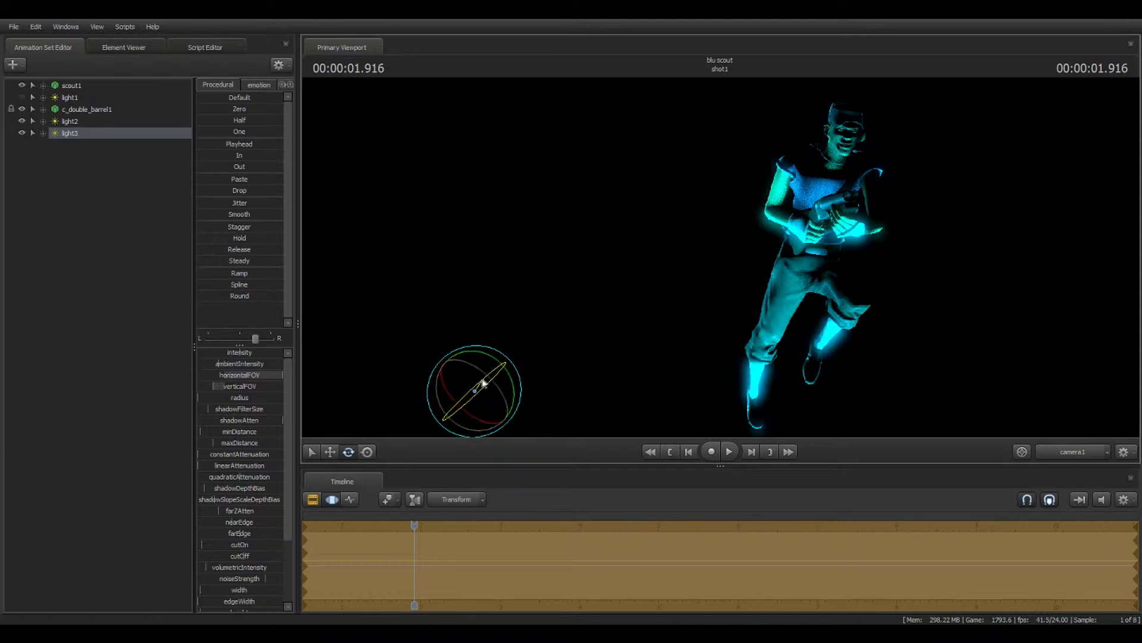
{"action": "left_click_drag", "start_coordinate": [483, 382], "coordinate": [478, 386]}
{"action": "left_click_drag", "start_coordinate": [242, 353], "coordinate": [210, 353]}
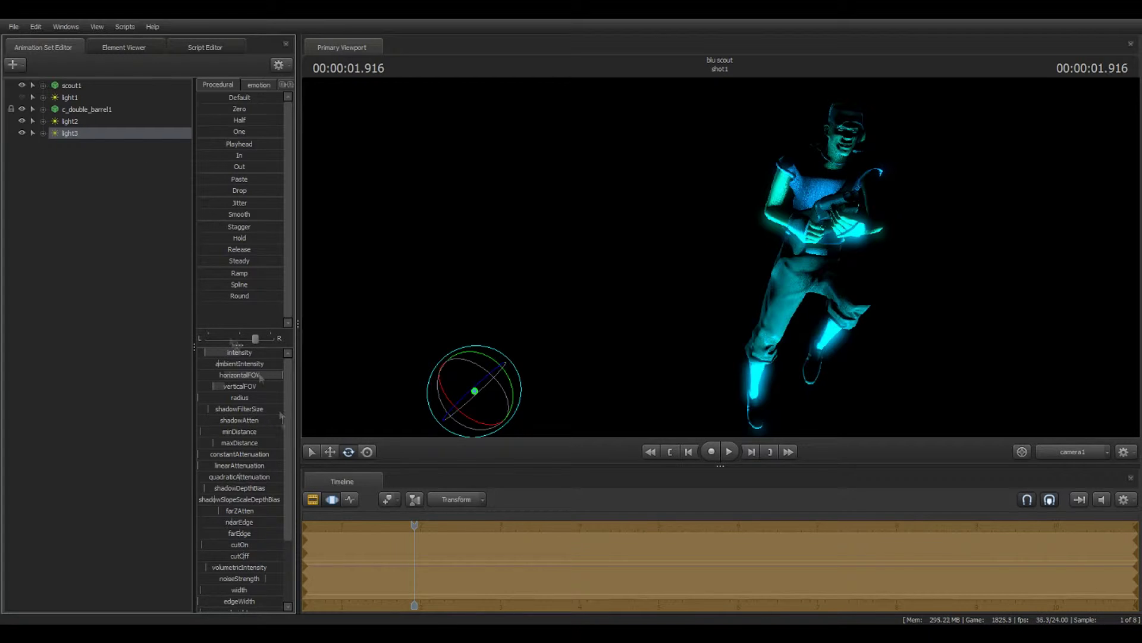
Make light1 visible again and select it for editing in the Work Camera view
{"action": "left_click", "coordinate": [92, 120]}
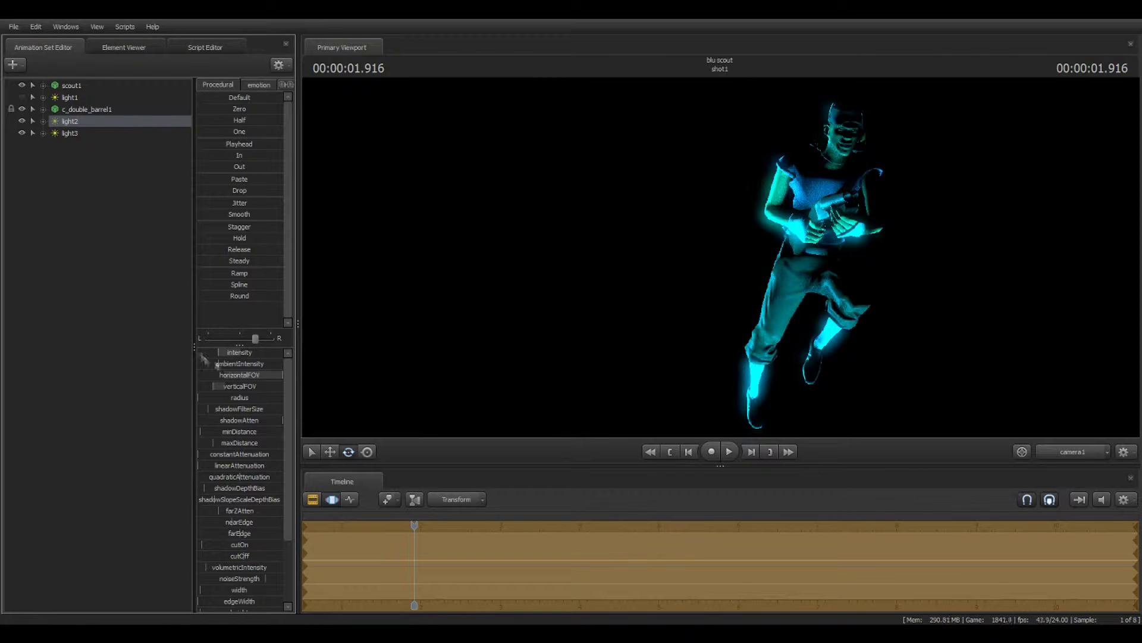
{"action": "left_click", "coordinate": [102, 211]}
{"action": "left_click", "coordinate": [90, 98]}
{"action": "left_click", "coordinate": [22, 97]}
{"action": "left_click", "coordinate": [1073, 451]}
{"action": "left_click", "coordinate": [1049, 439]}
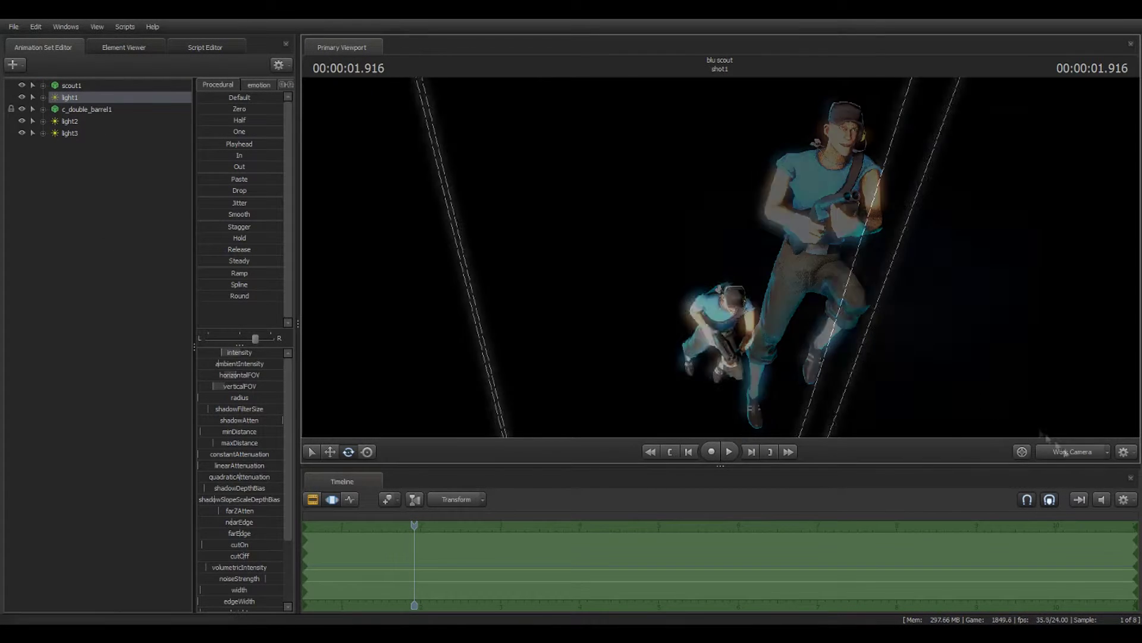
Move light1 across the scene to the far side of the scout
{"action": "left_click", "coordinate": [577, 360]}
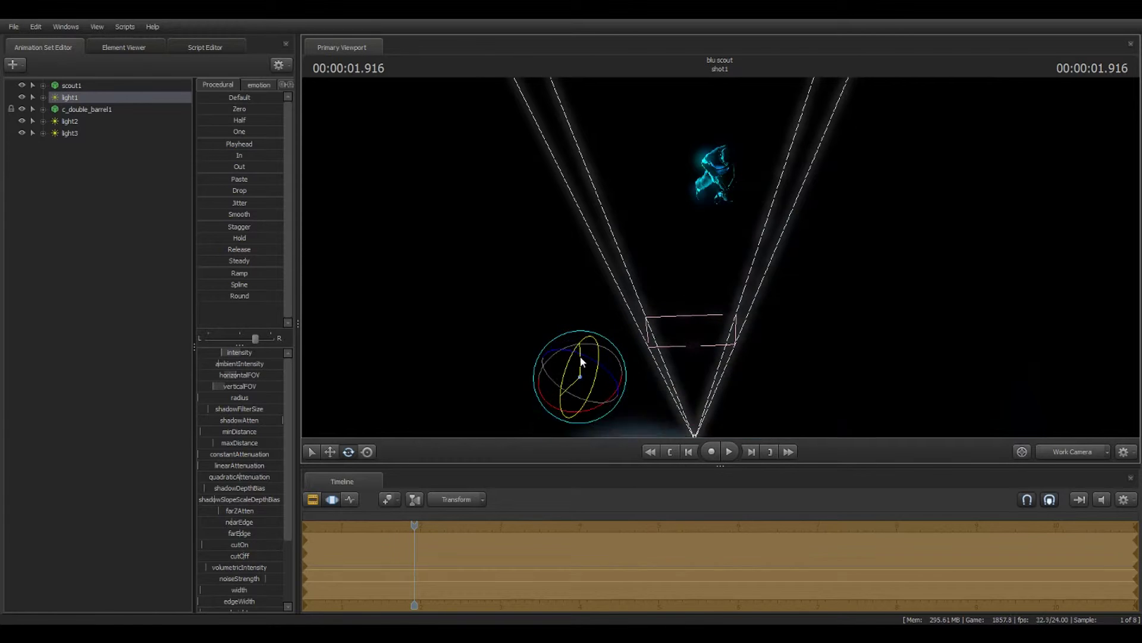
{"action": "key", "text": "w"}
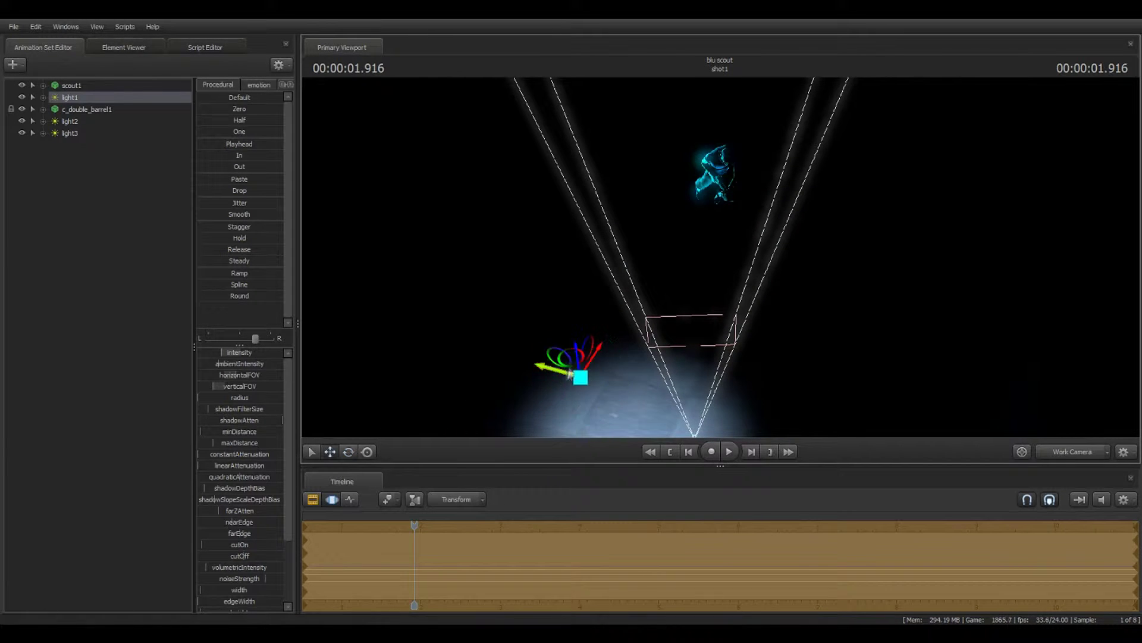
{"action": "left_click_drag", "start_coordinate": [572, 375], "coordinate": [715, 47]}
{"action": "left_click_drag", "start_coordinate": [714, 191], "coordinate": [636, 83]}
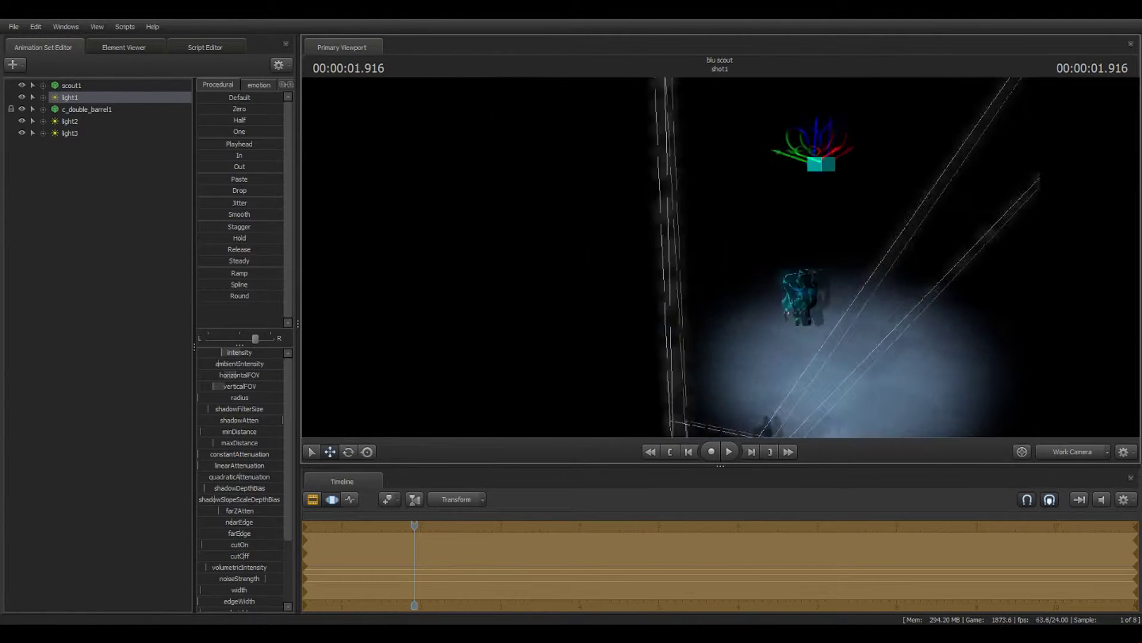
{"action": "left_click_drag", "start_coordinate": [720, 257], "coordinate": [723, 286]}
{"action": "left_click_drag", "start_coordinate": [727, 227], "coordinate": [935, 420]}
Fine-tune light1's position and rotate it to light the scout's other arm and leg as seen from camera1
{"action": "left_click", "coordinate": [1087, 453]}
{"action": "left_click", "coordinate": [1082, 458]}
{"action": "left_click_drag", "start_coordinate": [873, 280], "coordinate": [910, 324]}
{"action": "key", "text": "e"}
{"action": "left_click_drag", "start_coordinate": [777, 271], "coordinate": [795, 320]}
{"action": "left_click", "coordinate": [1068, 453]}
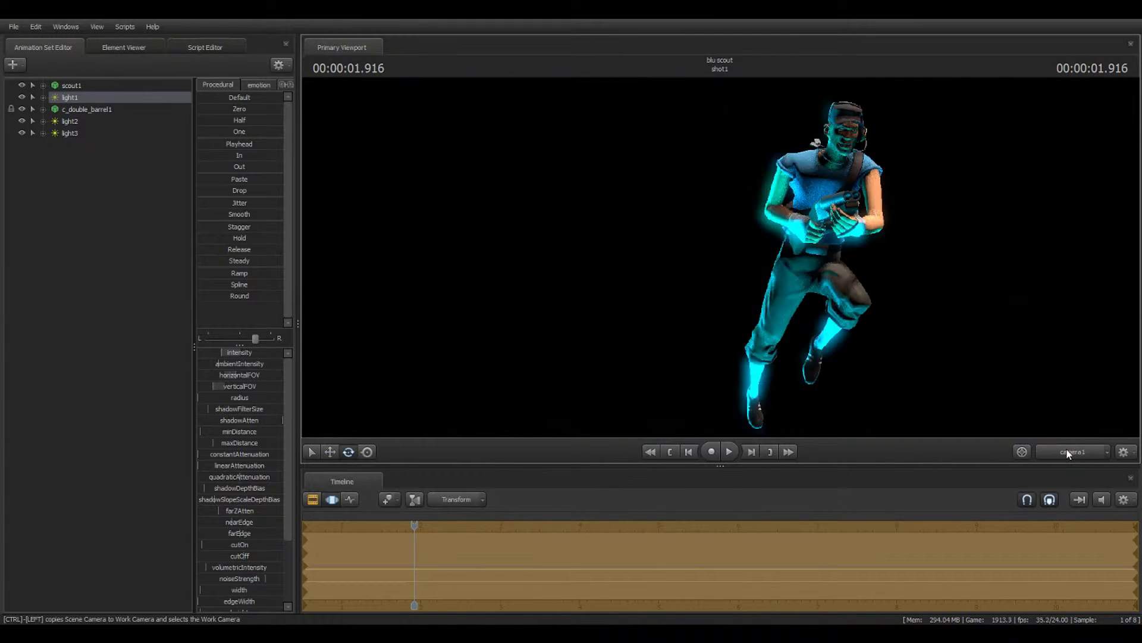
Widen light1's horizontalFOV to the maximum and tint the light pinkish red by reducing color_green
{"action": "left_click_drag", "start_coordinate": [235, 375], "coordinate": [283, 375]}
{"action": "left_click_drag", "start_coordinate": [221, 352], "coordinate": [247, 375]}
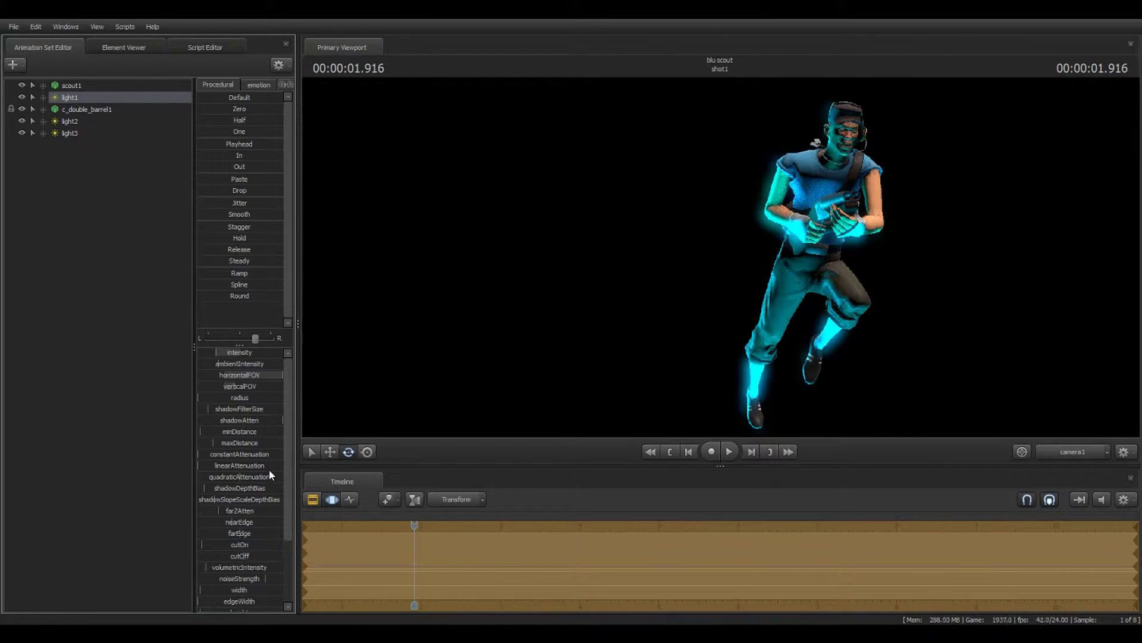
{"action": "scroll", "coordinate": [273, 552], "scroll_direction": "down", "scroll_amount": 3}
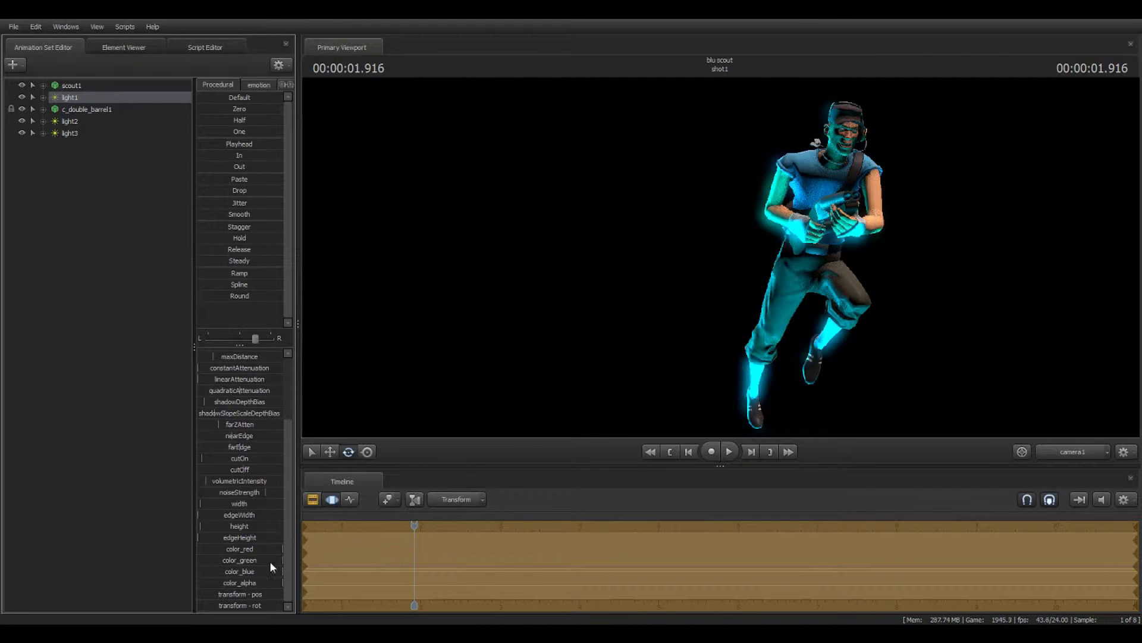
{"action": "left_click_drag", "start_coordinate": [271, 561], "coordinate": [256, 560]}
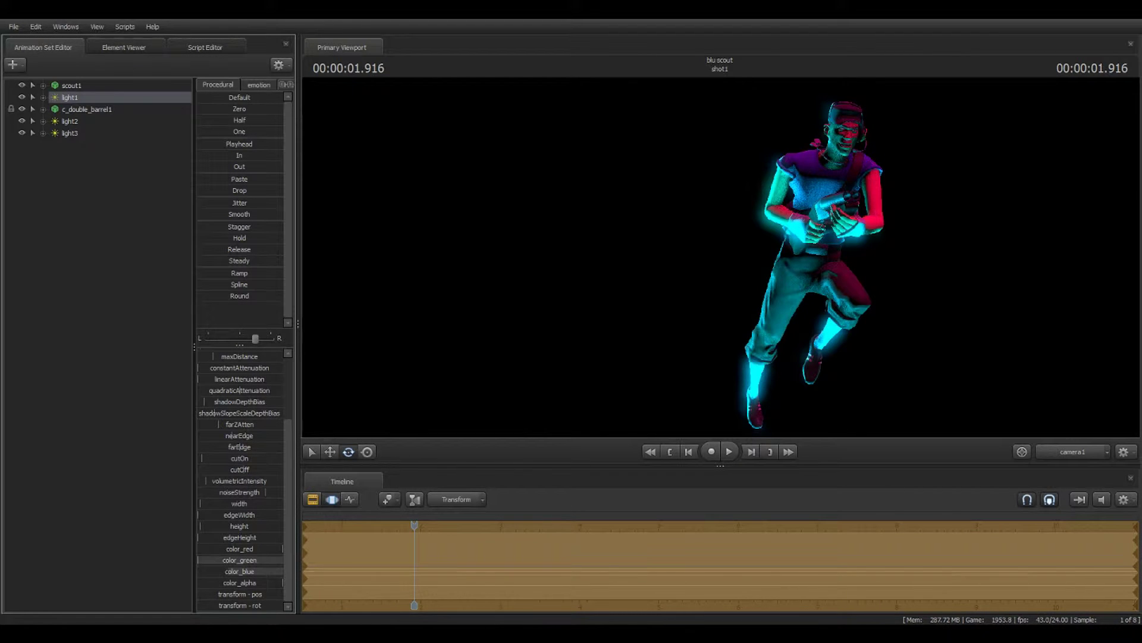
{"action": "left_click_drag", "start_coordinate": [198, 560], "coordinate": [282, 560]}
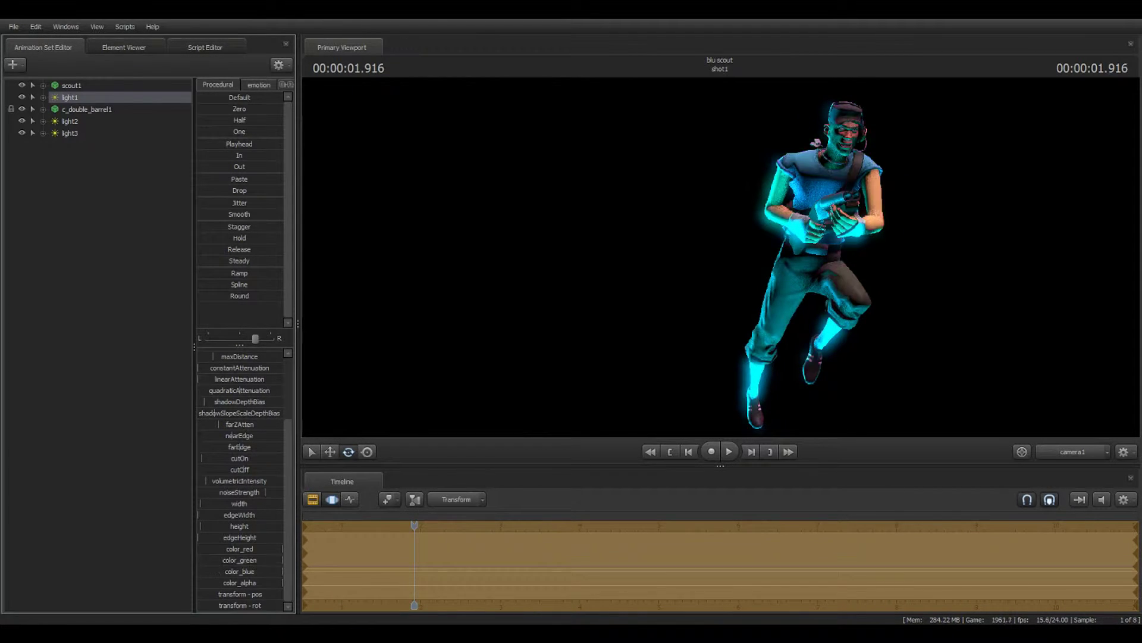
Check the tinted lighting close to the scout in the Work Camera view, and raise light1's intensity
{"action": "left_click", "coordinate": [1071, 450], "text": "ctrl"}
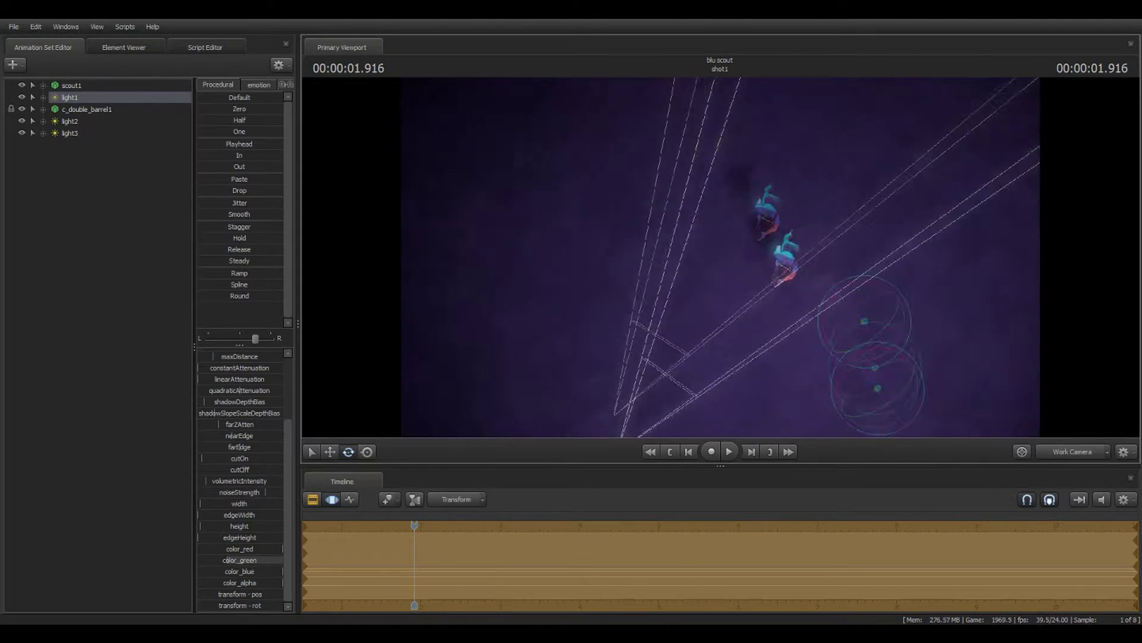
{"action": "left_click_drag", "start_coordinate": [720, 257], "coordinate": [720, 258]}
{"action": "key", "text": "s"}
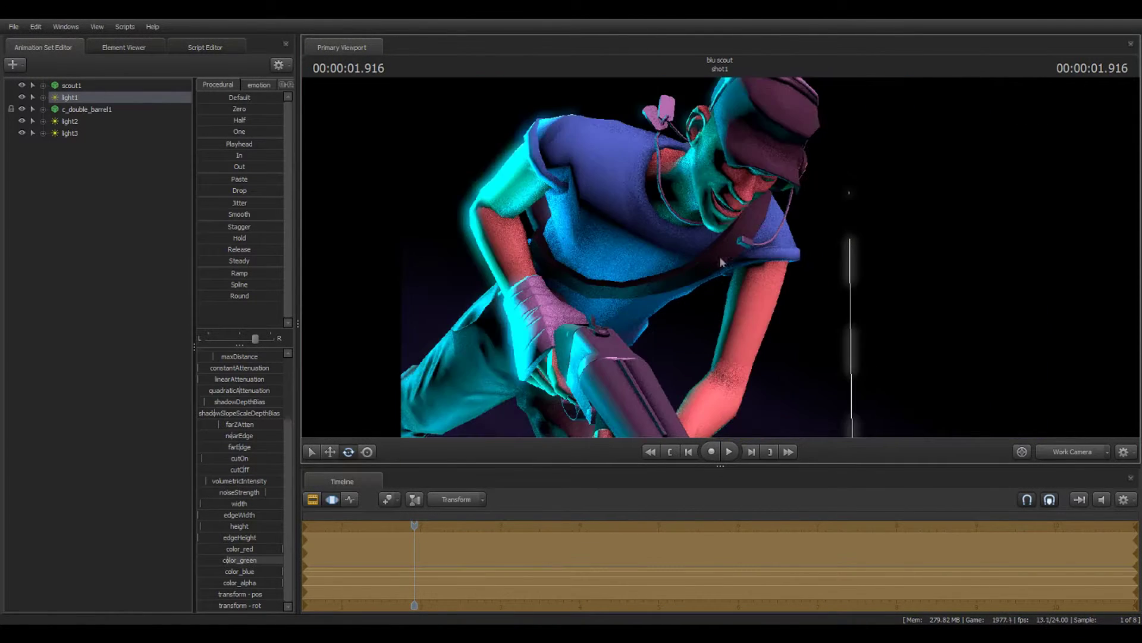
{"action": "left_click", "coordinate": [1080, 451], "text": "ctrl"}
{"action": "scroll", "coordinate": [239, 375], "scroll_direction": "up", "scroll_amount": 3}
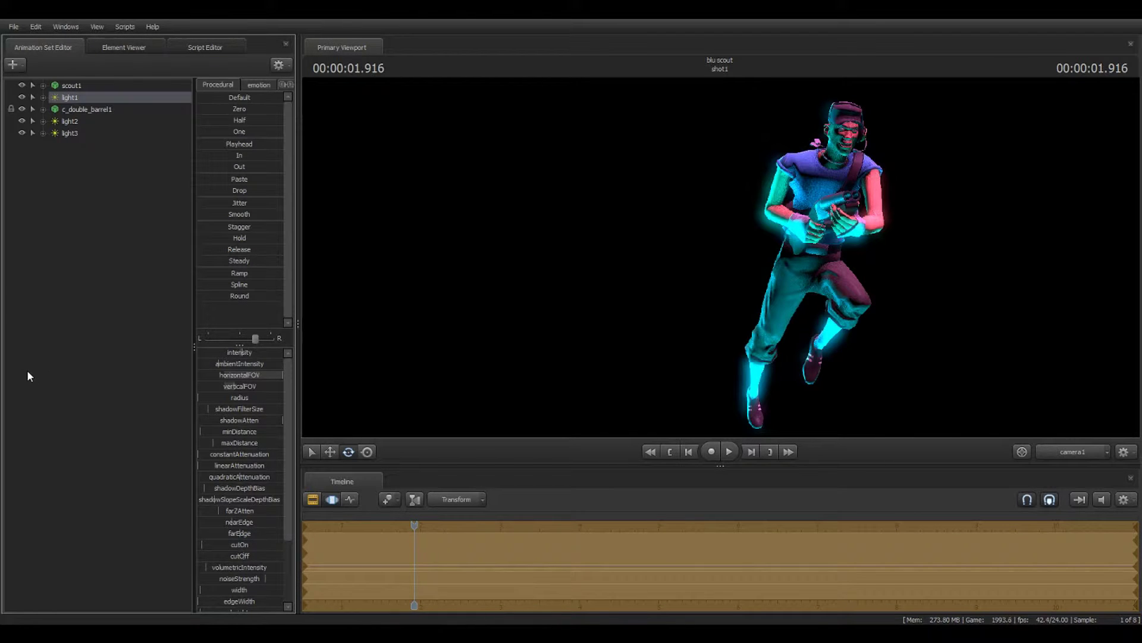
Add a fourth light to the scene and move it away from its starting point in the Work Camera view
{"action": "right_click", "coordinate": [102, 220]}
{"action": "left_click", "coordinate": [107, 234]}
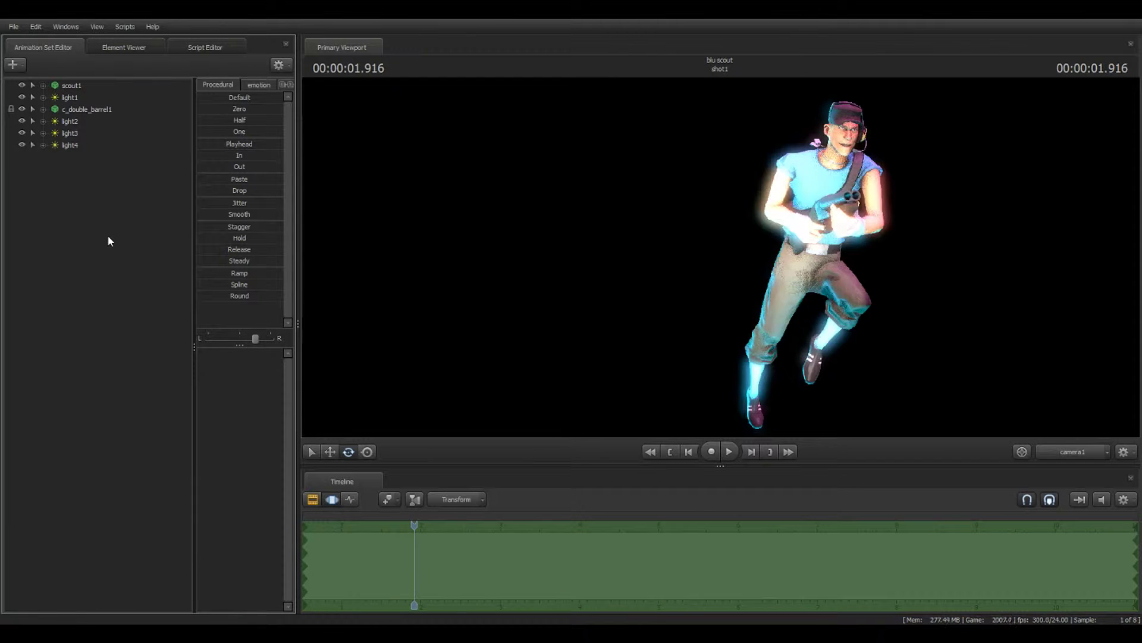
{"action": "left_click", "coordinate": [1080, 452], "text": "ctrl"}
{"action": "left_click", "coordinate": [70, 145]}
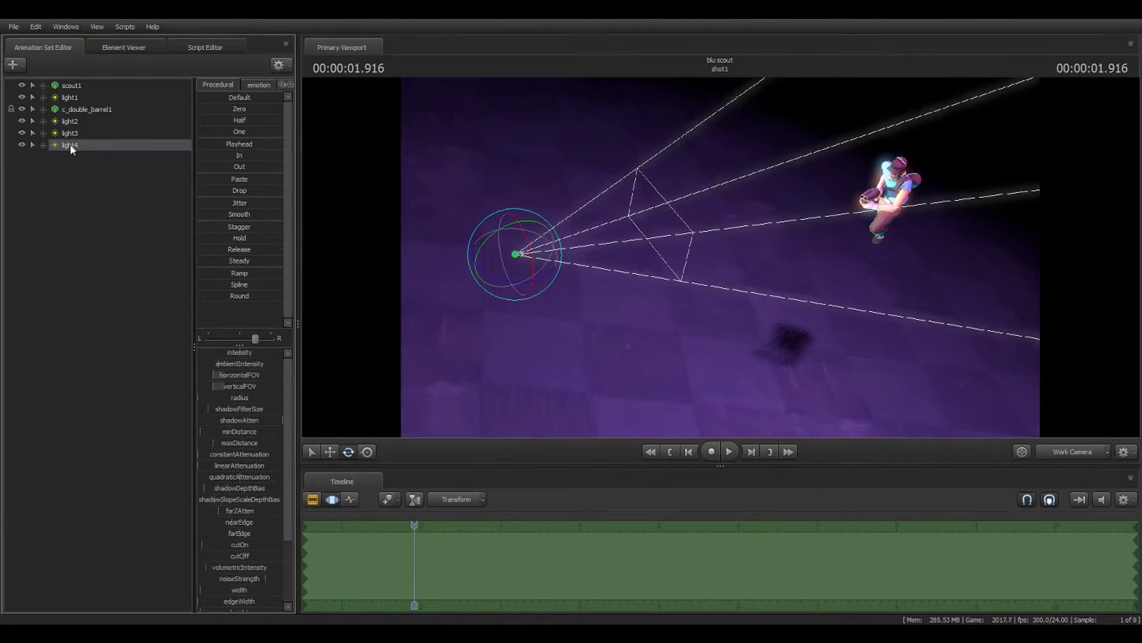
{"action": "left_click", "coordinate": [331, 452]}
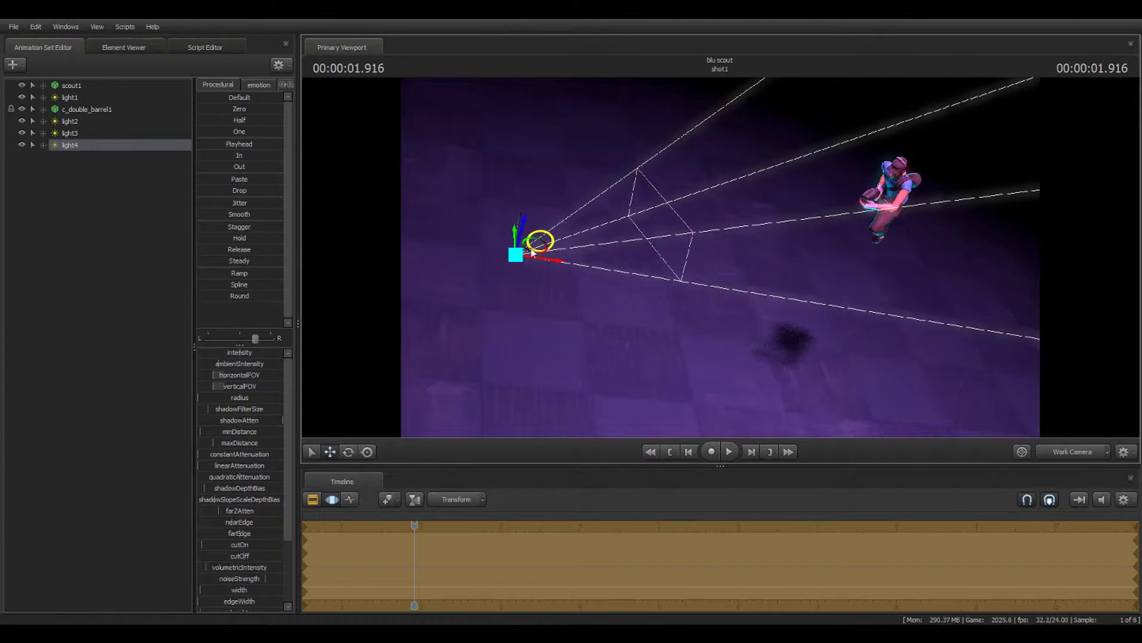
{"action": "left_click_drag", "start_coordinate": [524, 259], "coordinate": [579, 354]}
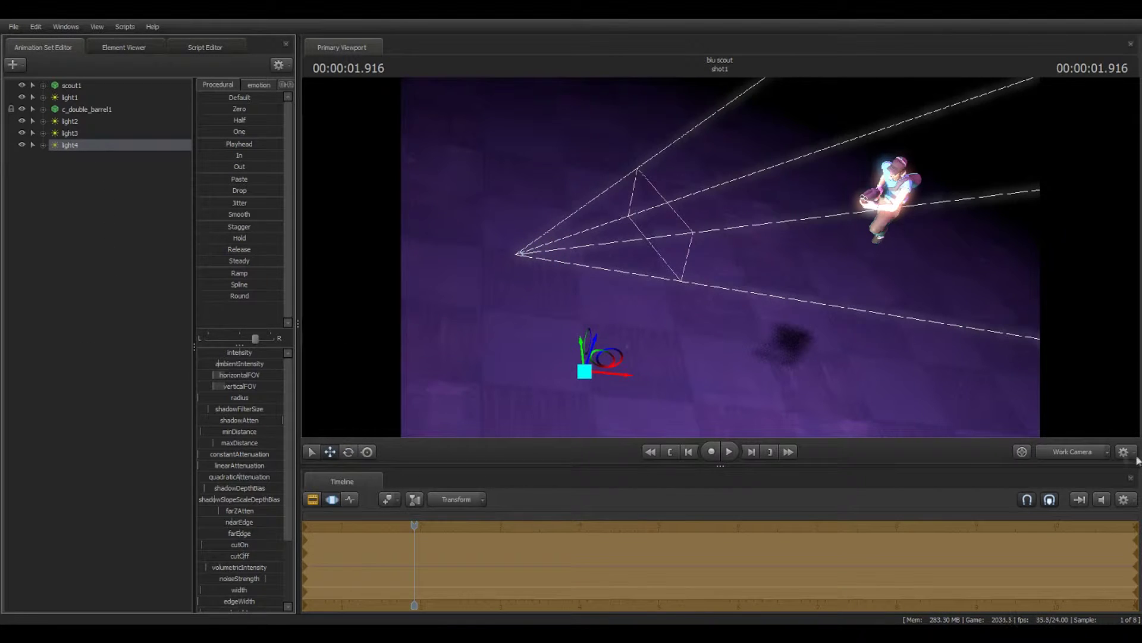
Lower light4's intensity to a soft fill and tint it blue by reducing color_red and color_green
{"action": "left_click", "coordinate": [1082, 453]}
{"action": "left_click_drag", "start_coordinate": [240, 352], "coordinate": [200, 352]}
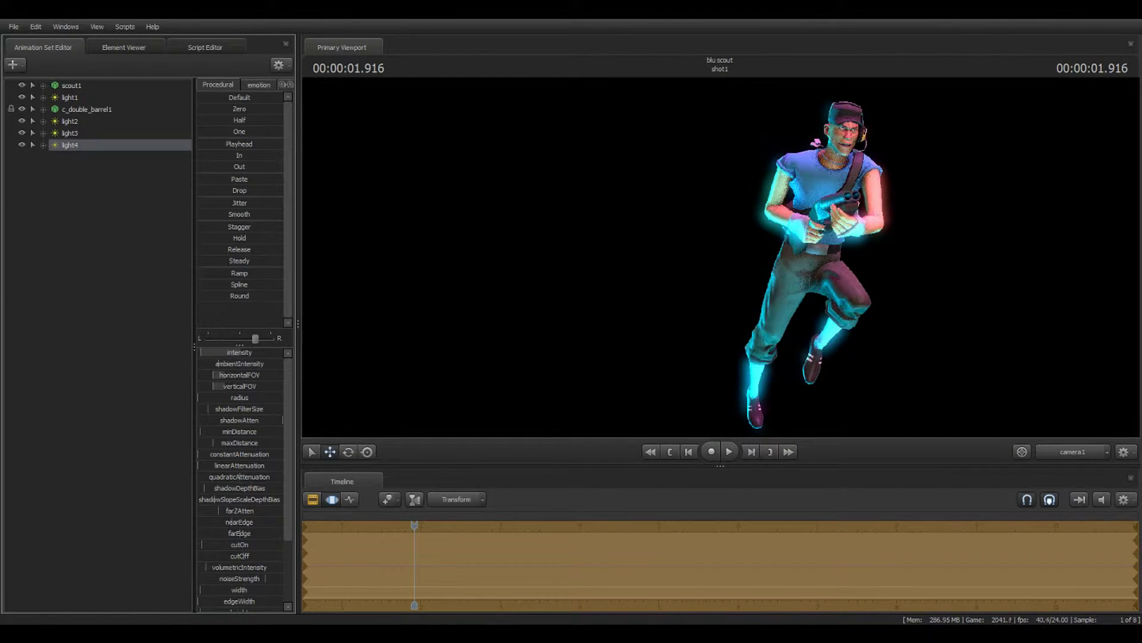
{"action": "scroll", "coordinate": [277, 489], "scroll_direction": "down", "scroll_amount": 3}
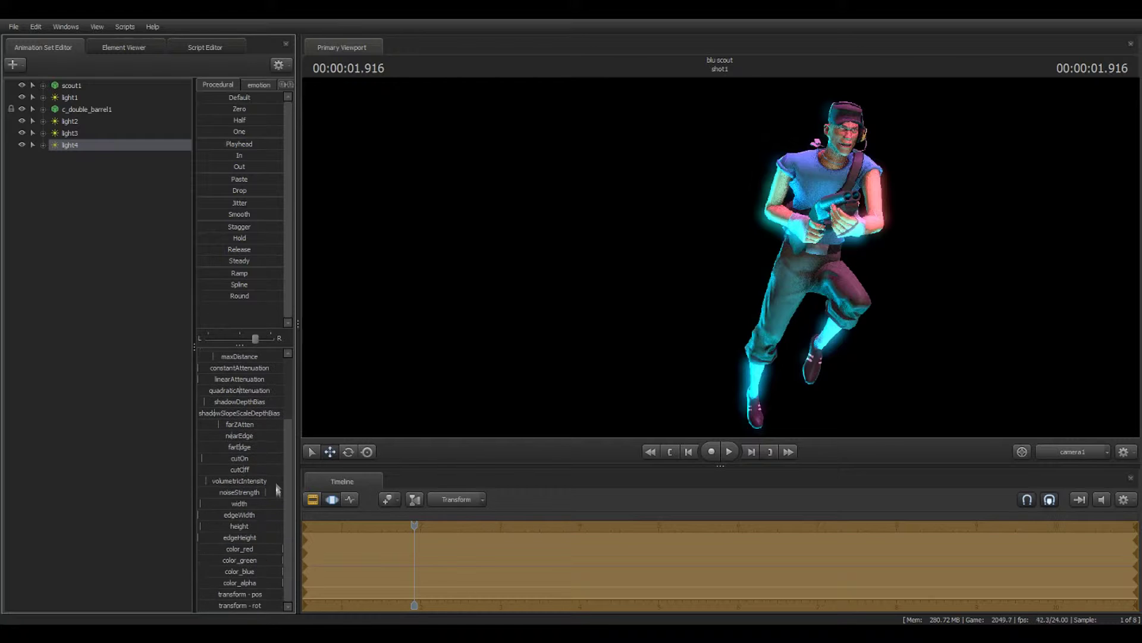
{"action": "left_click_drag", "start_coordinate": [262, 549], "coordinate": [219, 559]}
Examine light4's effect close to the scout's face and fine-tune its intensity
{"action": "left_click", "coordinate": [1053, 454]}
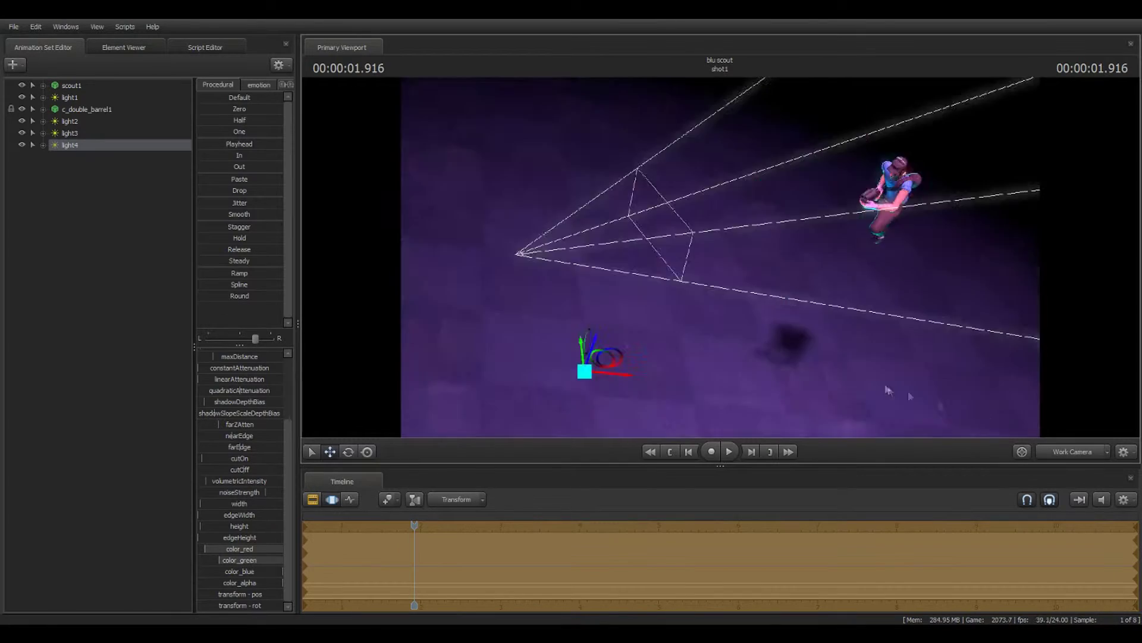
{"action": "key", "text": "w"}
{"action": "left_click_drag", "start_coordinate": [888, 390], "coordinate": [982, 333]}
{"action": "left_click_drag", "start_coordinate": [1035, 117], "coordinate": [982, 262]}
{"action": "scroll", "coordinate": [216, 363], "scroll_direction": "up", "scroll_amount": 3}
{"action": "left_click_drag", "start_coordinate": [206, 353], "coordinate": [205, 353]}
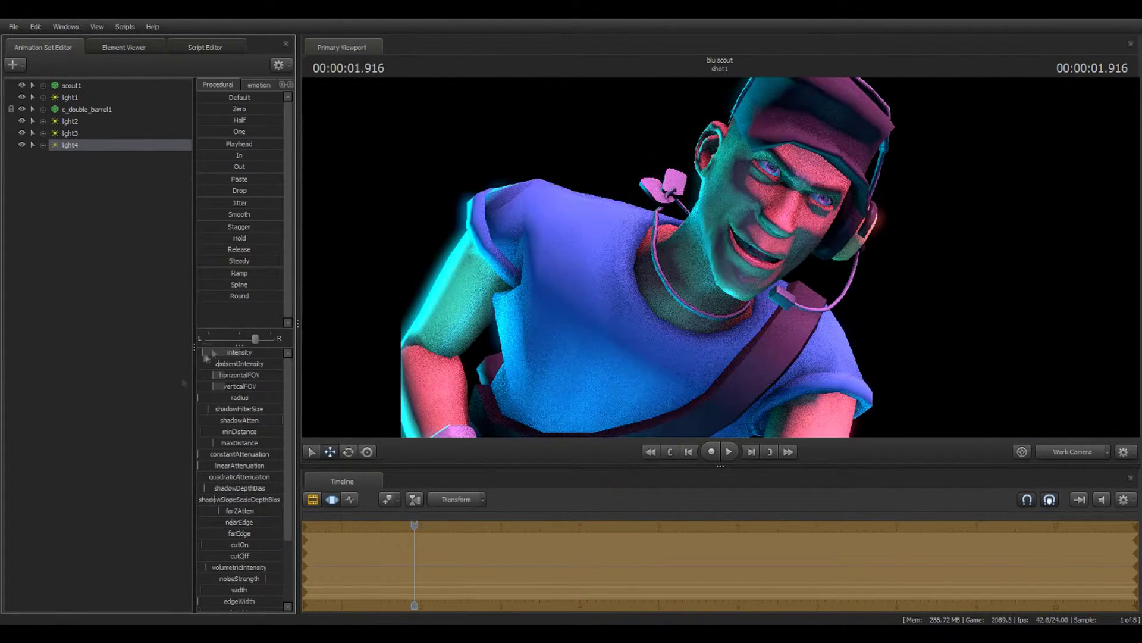
Rework light4's tint by keeping color_red near zero and reducing color_green to about half, checking it in camera1
{"action": "scroll", "coordinate": [244, 535], "scroll_direction": "down", "scroll_amount": 3}
{"action": "left_click_drag", "start_coordinate": [228, 551], "coordinate": [322, 556]}
{"action": "left_click_drag", "start_coordinate": [235, 571], "coordinate": [199, 561]}
{"action": "left_click", "coordinate": [1061, 451]}
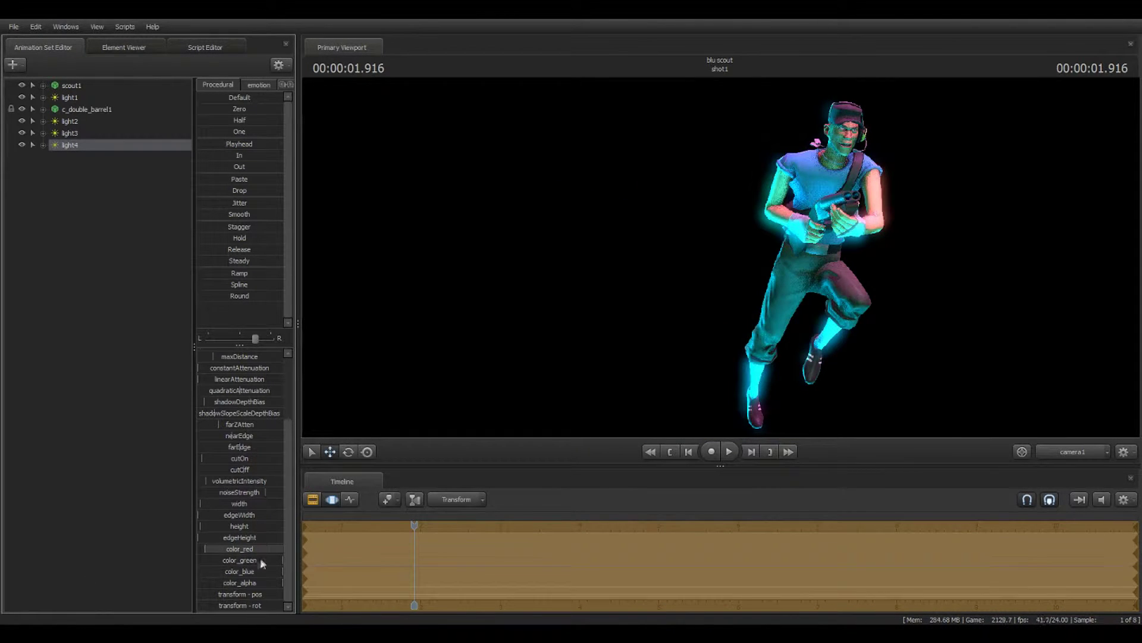
{"action": "left_click_drag", "start_coordinate": [263, 562], "coordinate": [225, 550]}
{"action": "left_click", "coordinate": [1089, 451]}
{"action": "left_click", "coordinate": [1073, 450]}
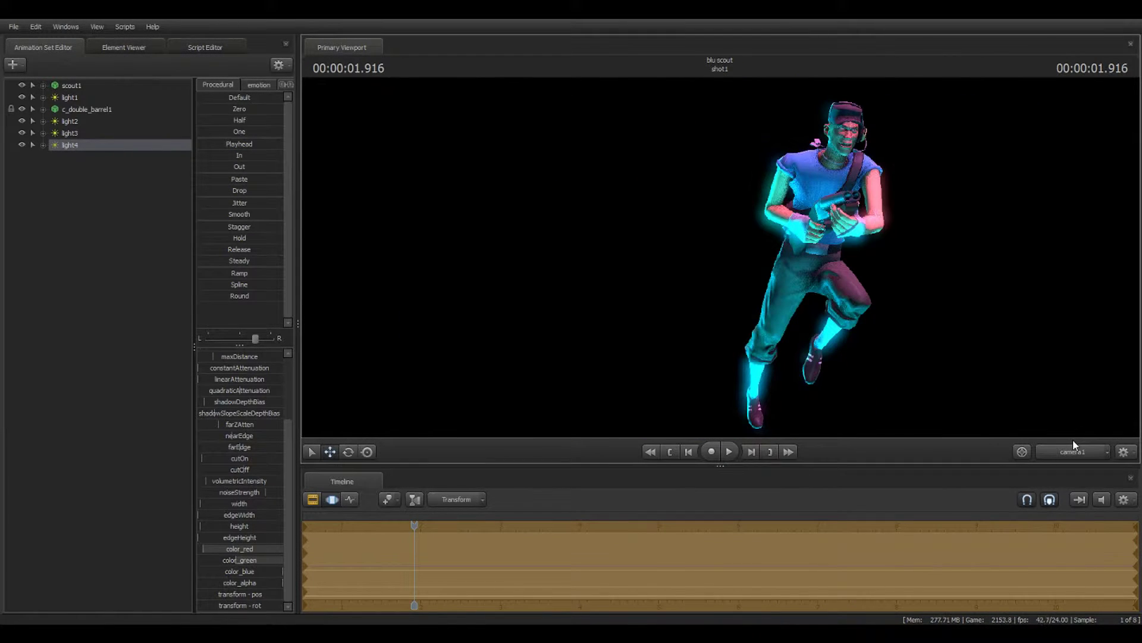
Inspect the lit scout from several angles in the Work Camera view, and return to camera1
{"action": "left_click", "coordinate": [1071, 451]}
{"action": "left_click_drag", "start_coordinate": [720, 257], "coordinate": [768, 297]}
{"action": "left_click_drag", "start_coordinate": [720, 257], "coordinate": [774, 208]}
{"action": "key", "text": "w"}
{"action": "key", "text": "a"}
{"action": "key", "text": "w"}
{"action": "left_click", "coordinate": [1073, 451]}
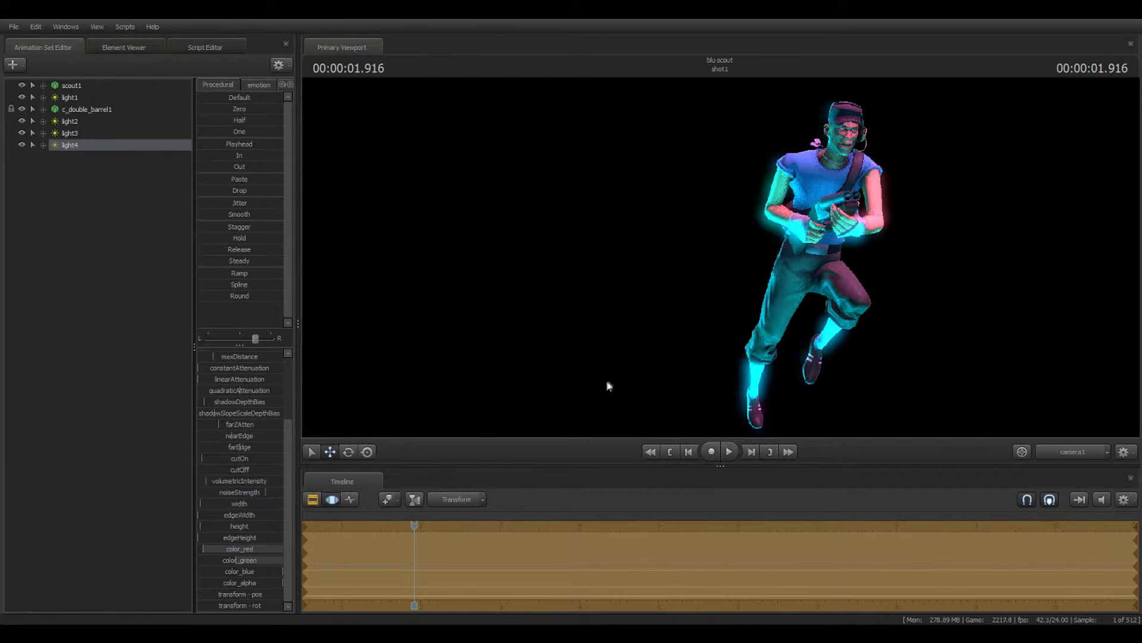
Create an animation set for the existing camera1 and lower the camera's toneMapScale
{"action": "left_click", "coordinate": [79, 231]}
{"action": "left_click_drag", "start_coordinate": [528, 251], "coordinate": [139, 251]}
{"action": "left_click", "coordinate": [82, 159]}
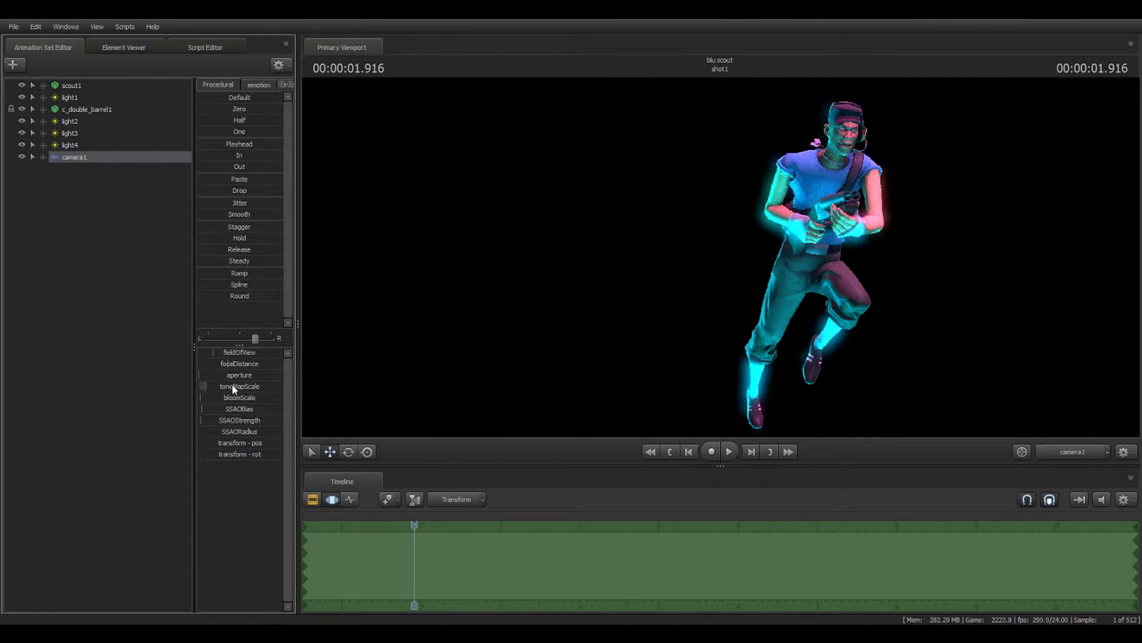
{"action": "left_click_drag", "start_coordinate": [233, 390], "coordinate": [259, 381]}
Rebalance the brightness on the scout by raising the intensity of the lights, including light4 and light1
{"action": "left_click", "coordinate": [70, 133]}
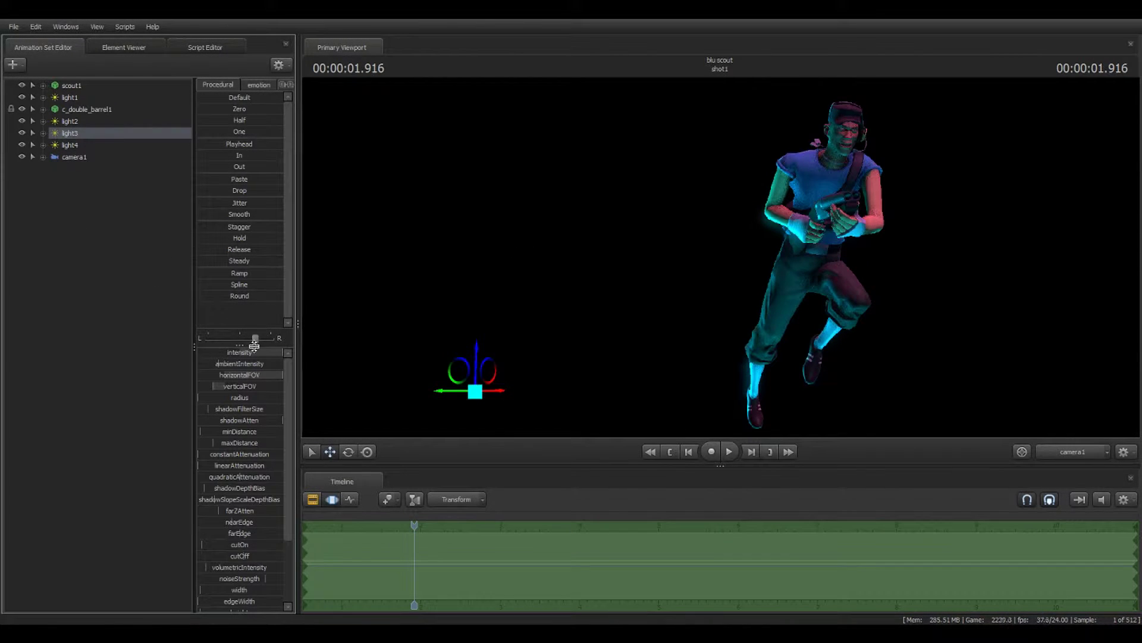
{"action": "left_click", "coordinate": [67, 145]}
{"action": "left_click_drag", "start_coordinate": [208, 353], "coordinate": [247, 351]}
{"action": "left_click", "coordinate": [78, 123]}
{"action": "left_click", "coordinate": [70, 97]}
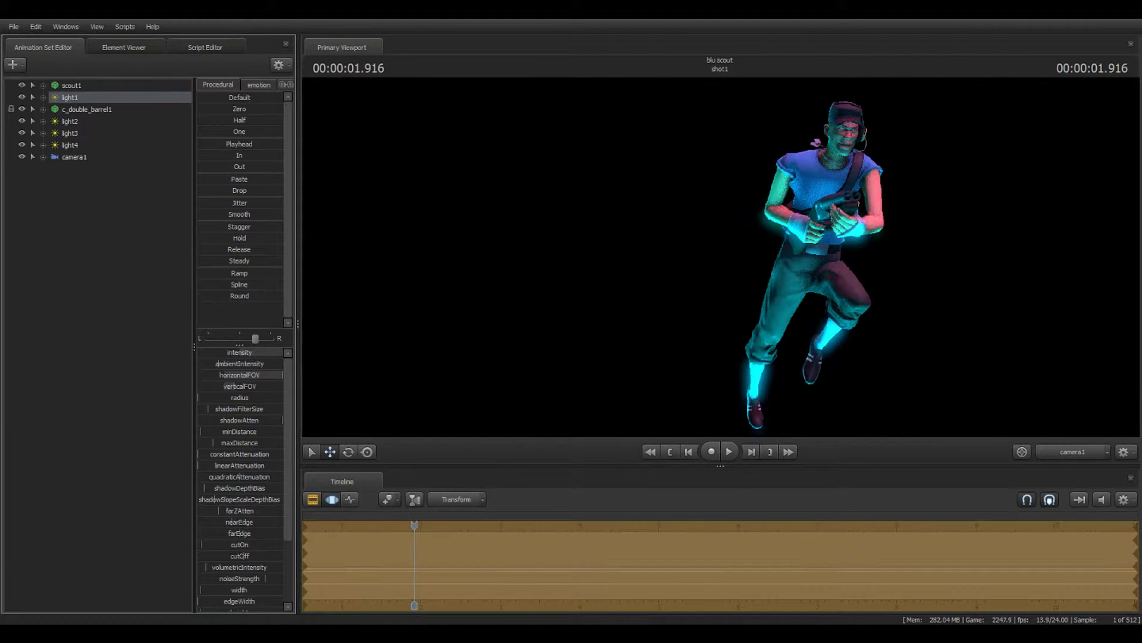
{"action": "left_click", "coordinate": [70, 133]}
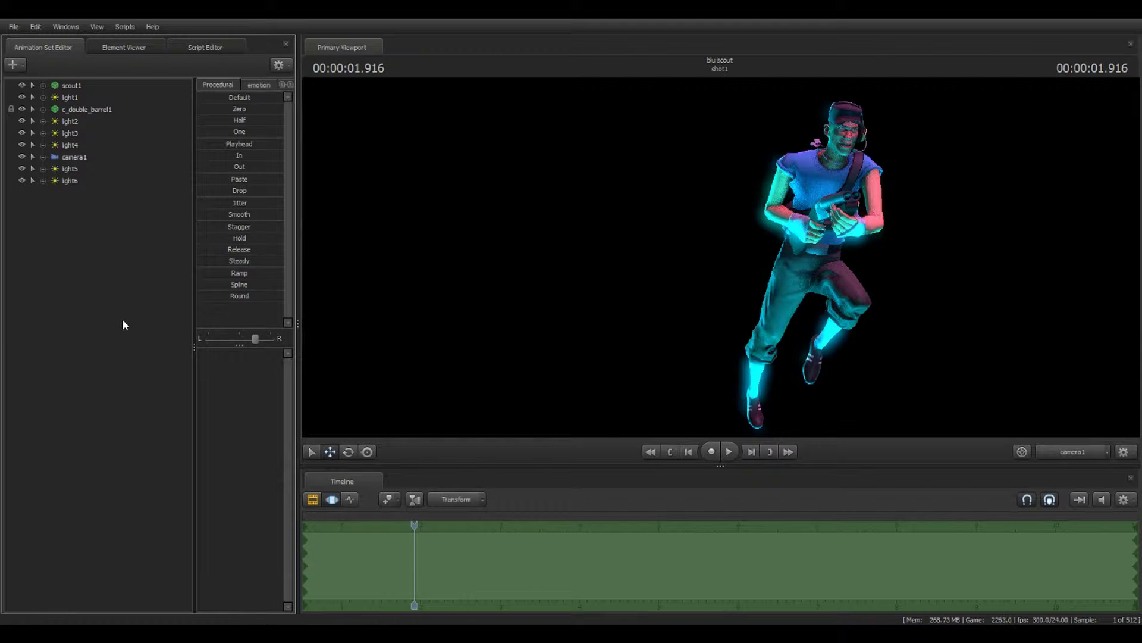
On camera1, set focalDistance to its maximum and raise the aperture, SSAOBias, SSAOStrength and SSAORadius
{"action": "left_click", "coordinate": [74, 157]}
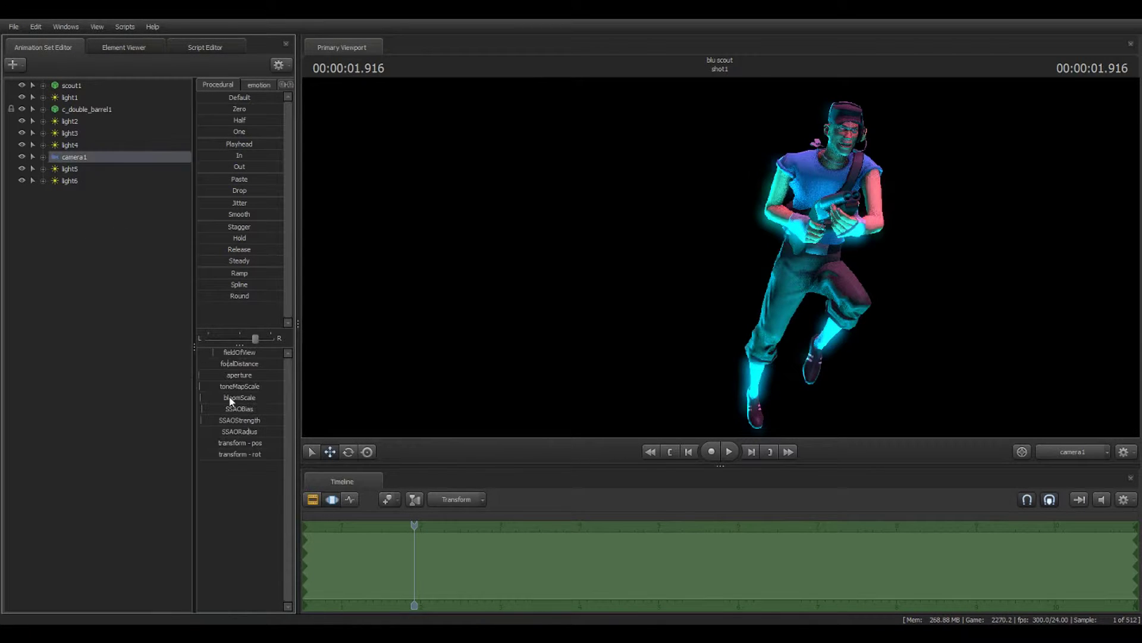
{"action": "left_click", "coordinate": [243, 361]}
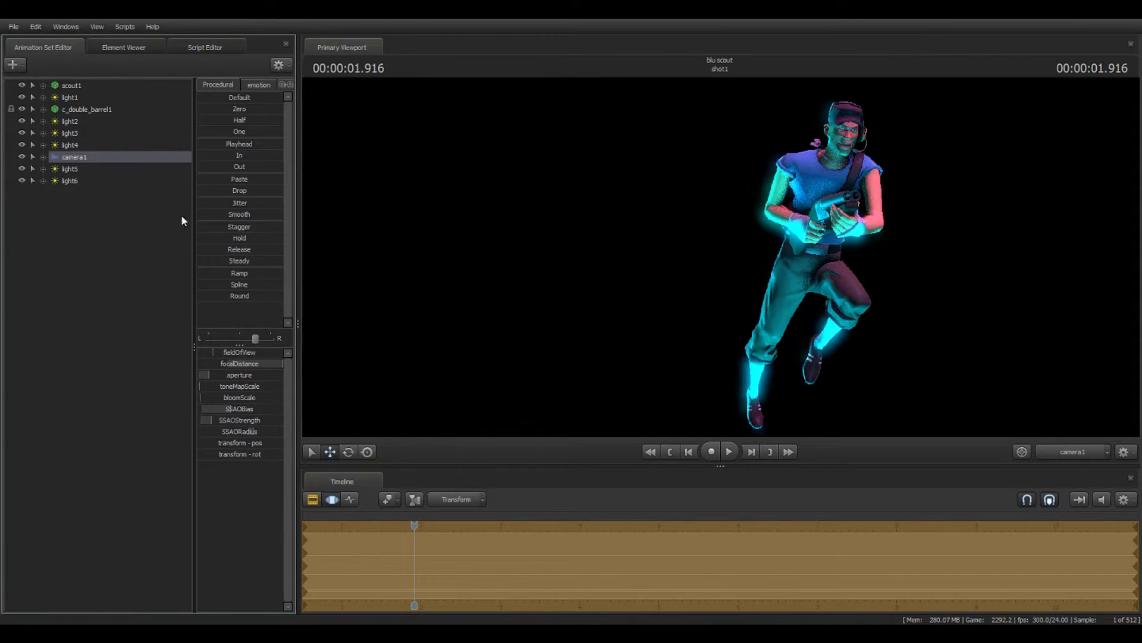
Set camera1's depthOfFieldQuality to 9 in its element properties, then return to the animation sets and select light2
{"action": "left_click", "coordinate": [168, 291]}
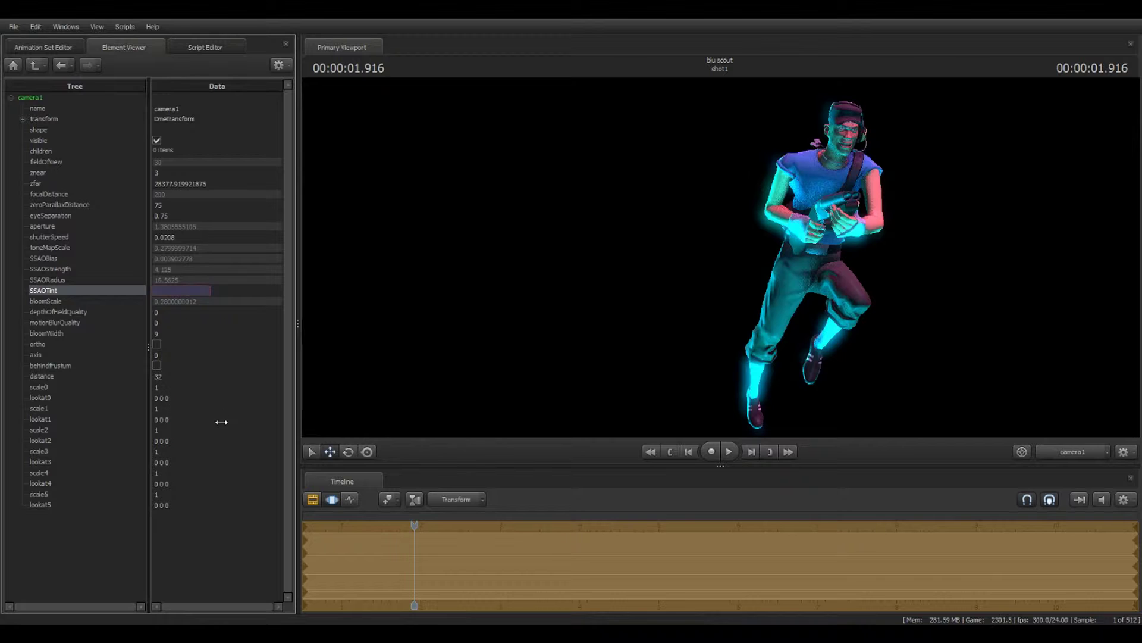
{"action": "double_click", "coordinate": [167, 312]}
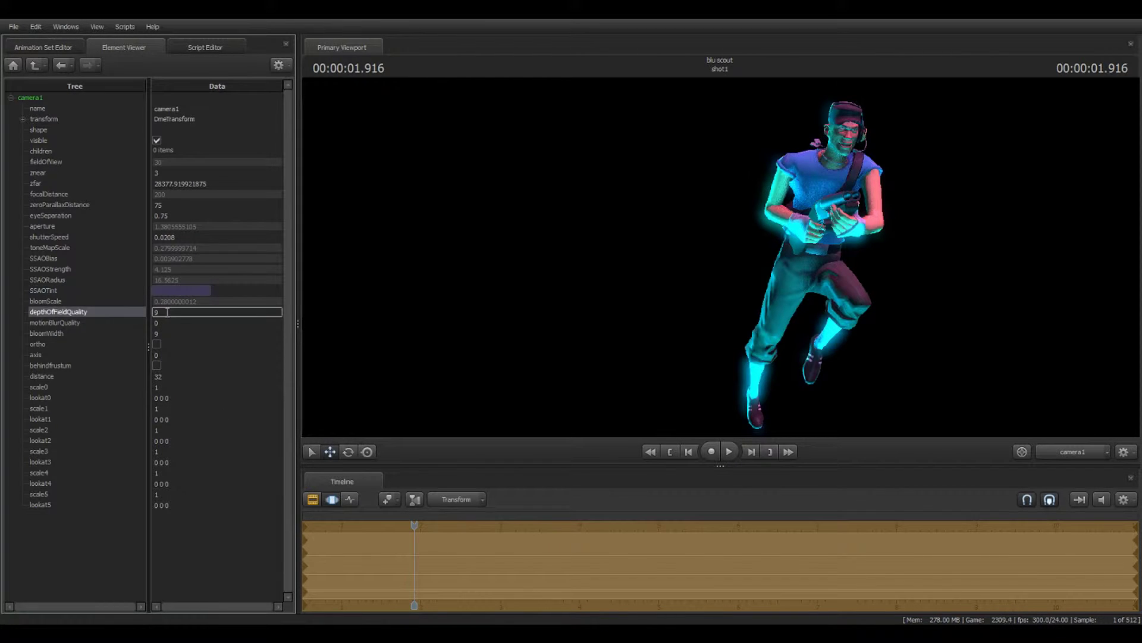
{"action": "type", "text": "9"}
{"action": "left_click", "coordinate": [51, 50]}
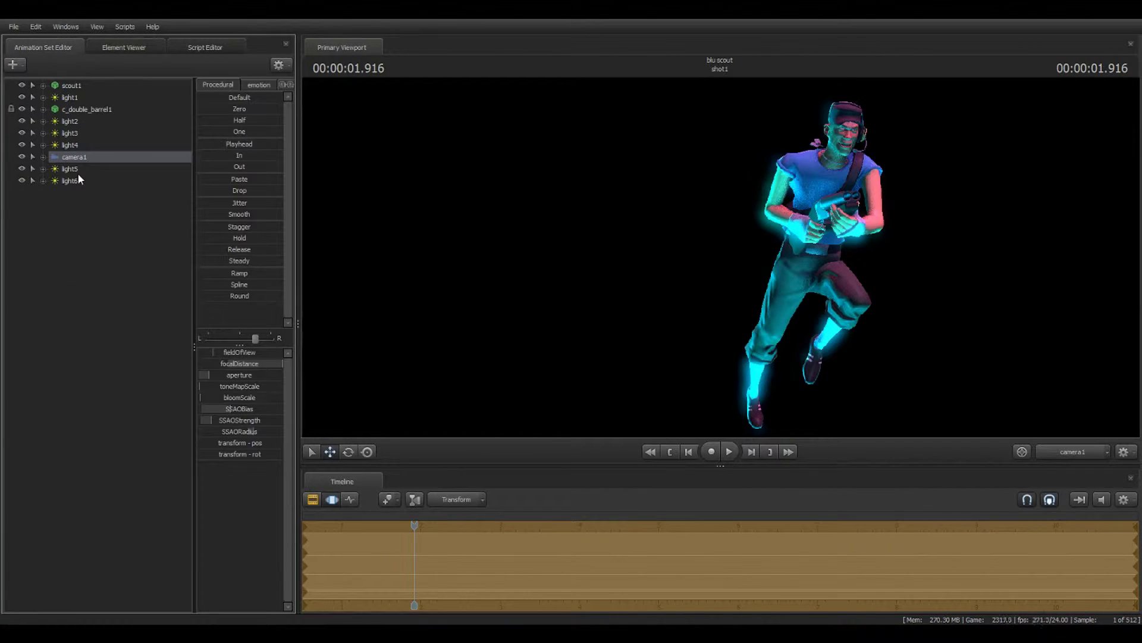
{"action": "left_click", "coordinate": [70, 121]}
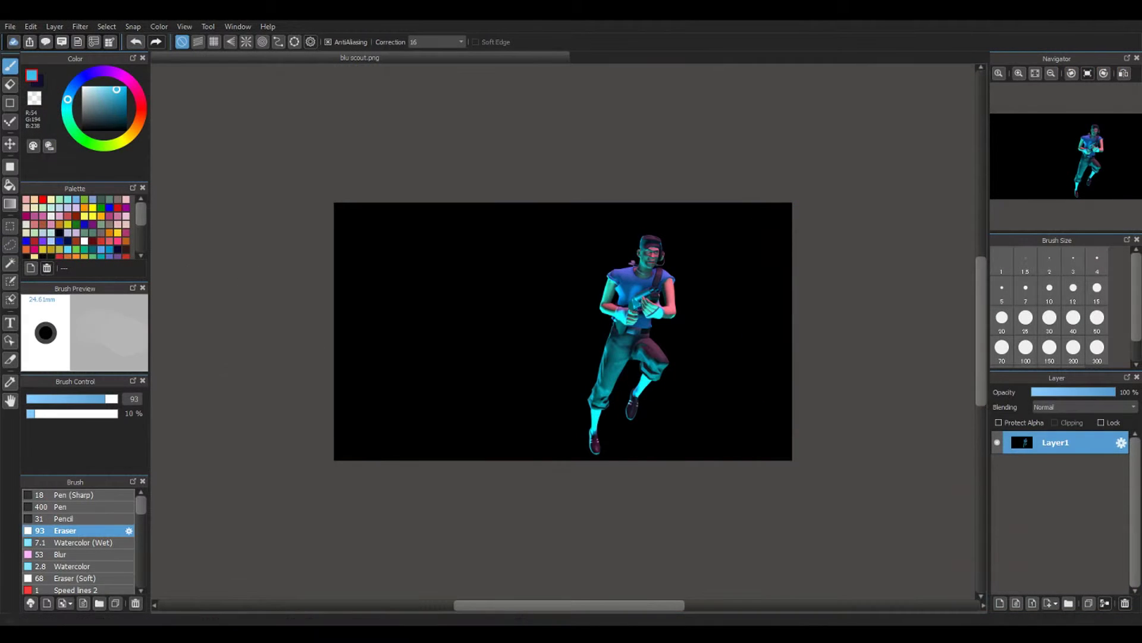
In blu scout.png in the paint program, delete the black background around the scout and clear the selection
{"action": "left_click", "coordinate": [10, 263]}
{"action": "left_click", "coordinate": [453, 309]}
{"action": "key", "text": "Delete"}
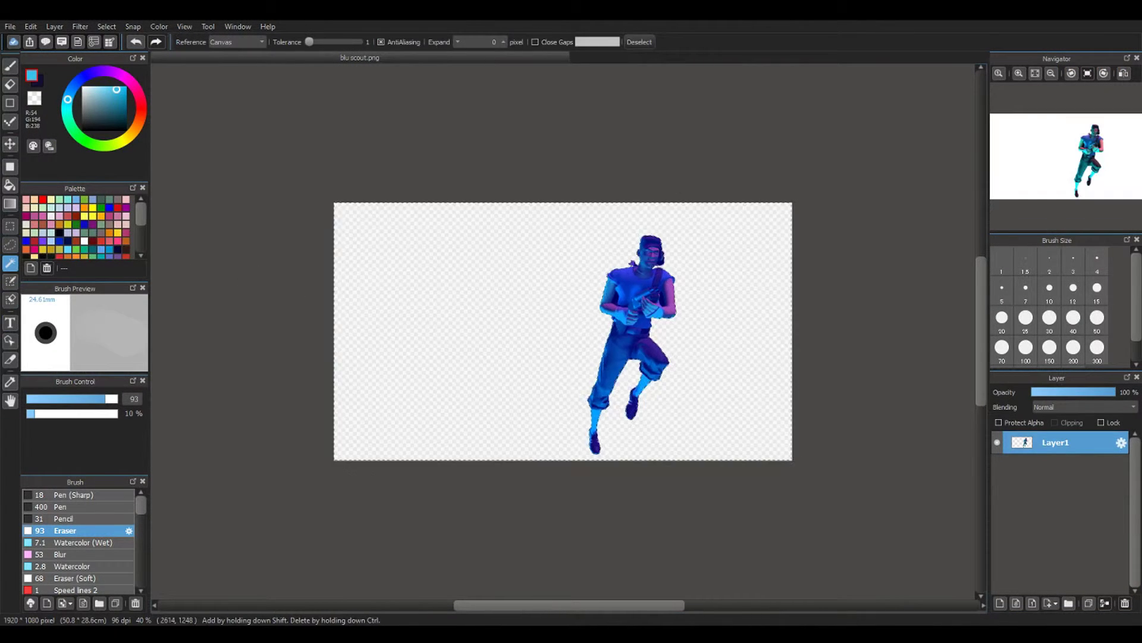
{"action": "left_click", "coordinate": [10, 226]}
{"action": "key", "text": "ctrl+d"}
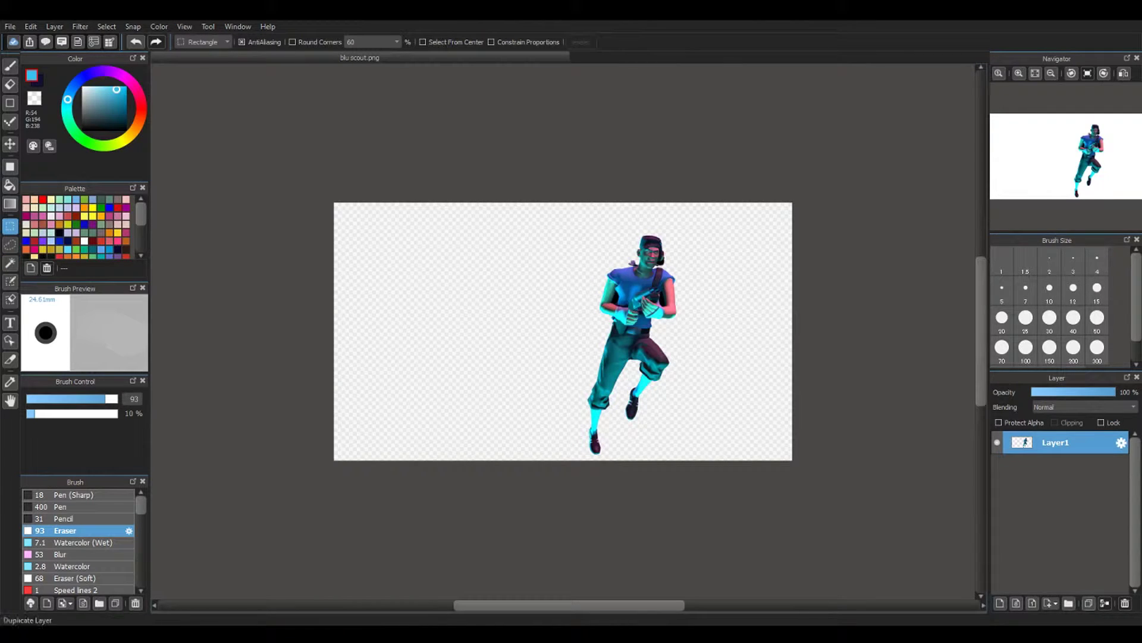
Add a layer beneath the scout and paint across it in bright blue with the Pen at full opacity
{"action": "left_click", "coordinate": [1001, 604]}
{"action": "left_click_drag", "start_coordinate": [1056, 443], "coordinate": [1056, 474]}
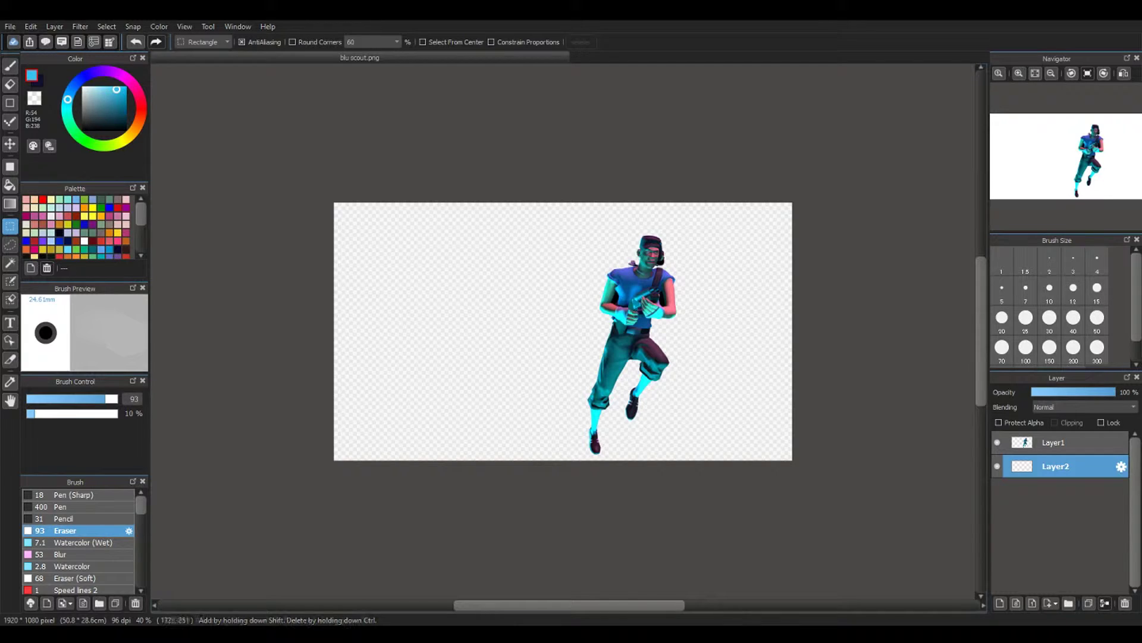
{"action": "left_click", "coordinate": [10, 66]}
{"action": "left_click", "coordinate": [26, 249]}
{"action": "left_click", "coordinate": [26, 241]}
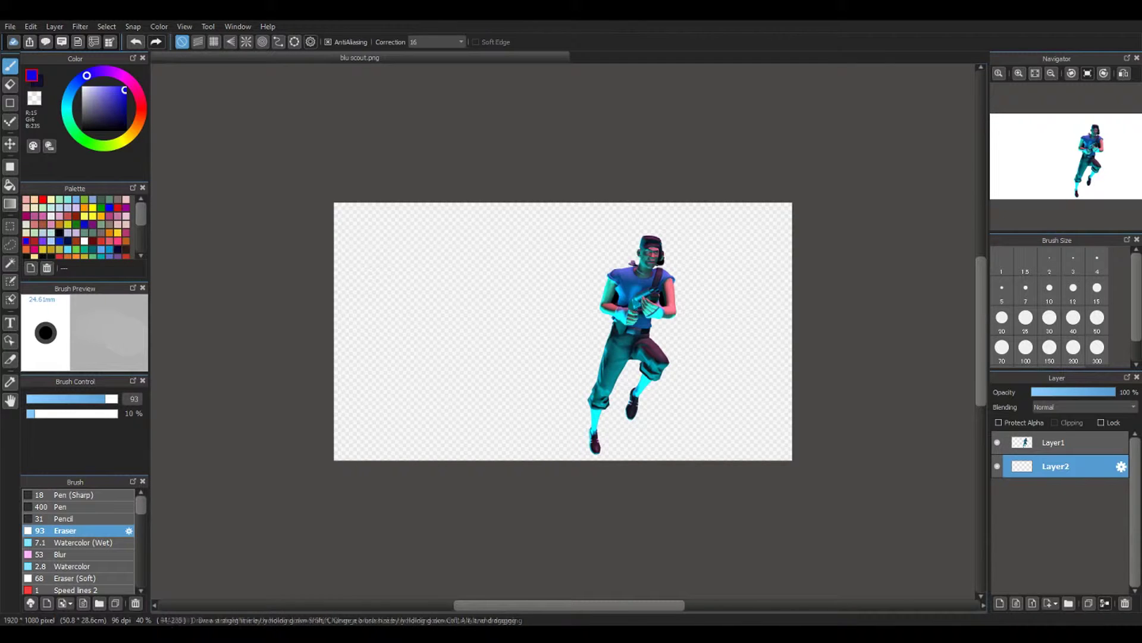
{"action": "mouse_move", "coordinate": [31, 413]}
{"action": "left_mouse_down"}
{"action": "mouse_move", "coordinate": [119, 413]}
{"action": "mouse_move", "coordinate": [140, 398]}
{"action": "left_mouse_up"}
{"action": "left_click", "coordinate": [66, 507]}
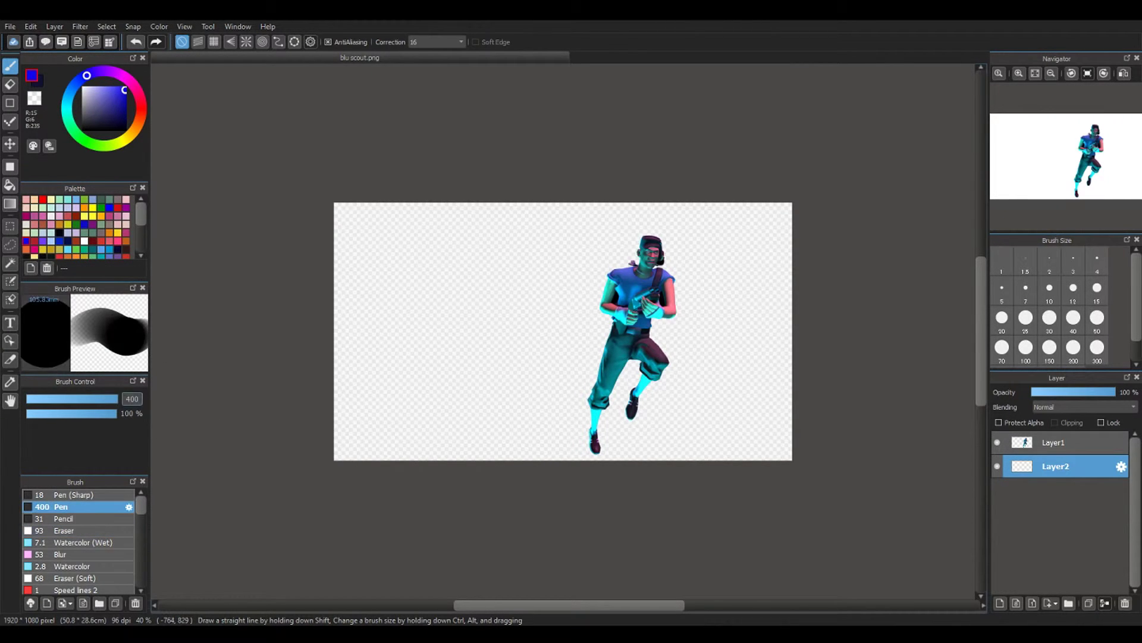
{"action": "mouse_move", "coordinate": [376, 416]}
{"action": "left_mouse_down"}
{"action": "mouse_move", "coordinate": [477, 123]}
{"action": "mouse_move", "coordinate": [726, 399]}
{"action": "left_mouse_up"}
Cover the whole background layer in dark navy, RGB 22, 21, 56, with the Pen at size 1000
{"action": "left_click", "coordinate": [109, 113]}
{"action": "left_click_drag", "start_coordinate": [109, 113], "coordinate": [111, 113]}
{"action": "mouse_move", "coordinate": [374, 209]}
{"action": "left_mouse_down"}
{"action": "mouse_move", "coordinate": [693, 227]}
{"action": "mouse_move", "coordinate": [768, 189]}
{"action": "left_mouse_up"}
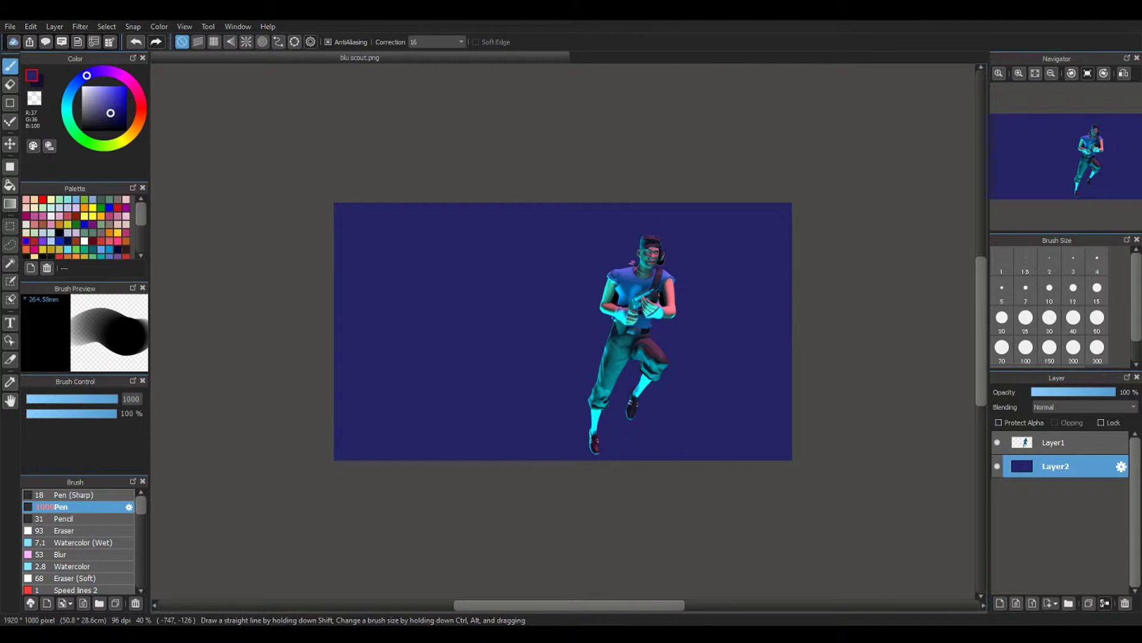
{"action": "left_click", "coordinate": [107, 114]}
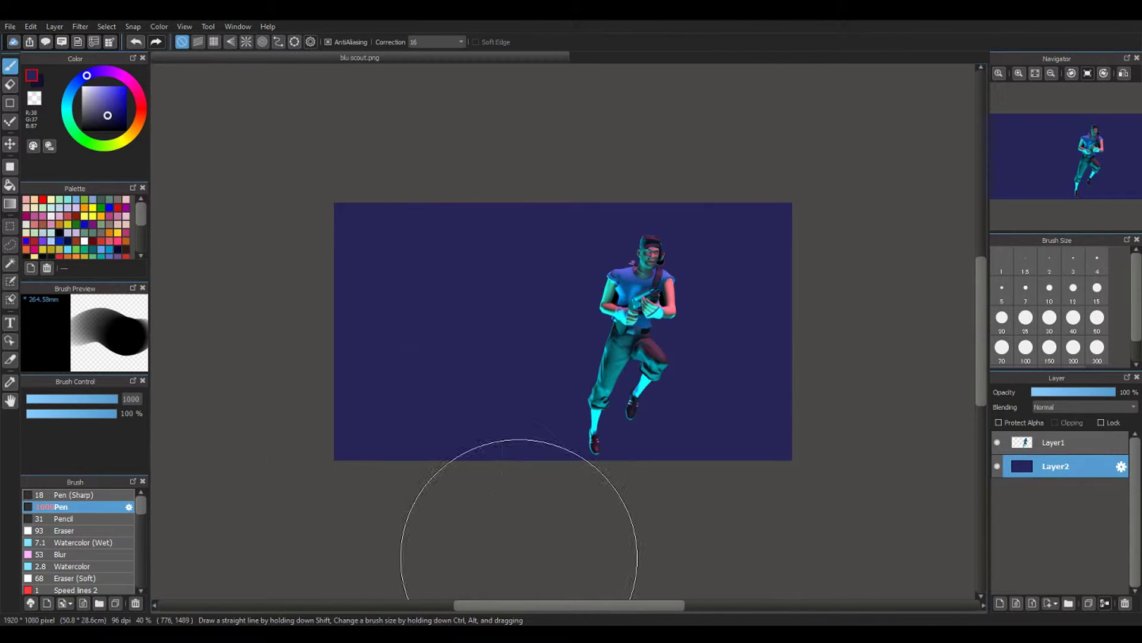
{"action": "mouse_move", "coordinate": [161, 285]}
{"action": "left_mouse_down"}
{"action": "mouse_move", "coordinate": [952, 321]}
{"action": "mouse_move", "coordinate": [488, 597]}
{"action": "left_mouse_up"}
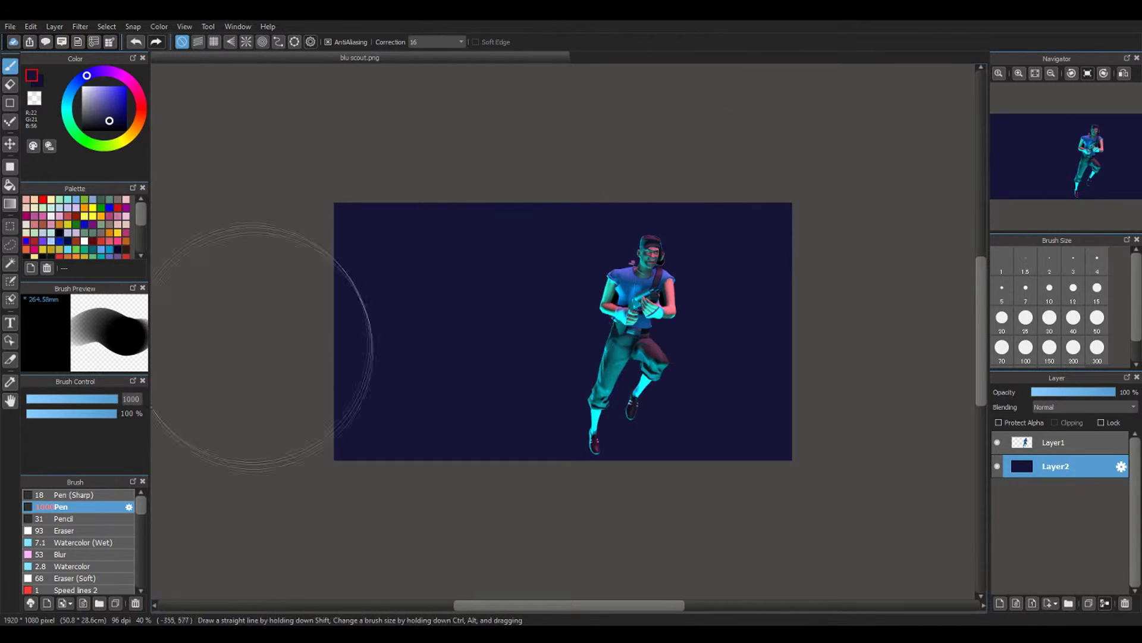
Change the paint colour to pale cyan, RGB 164, 255, 255, based on the scout's cyan highlights
{"action": "left_click", "coordinate": [51, 232]}
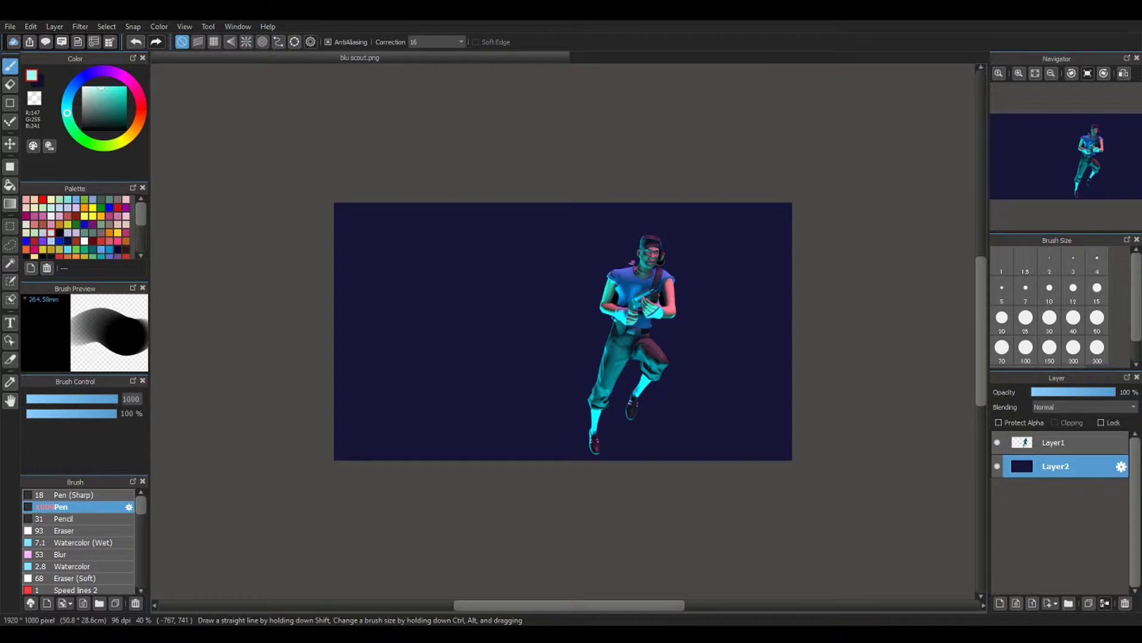
{"action": "left_click_drag", "start_coordinate": [101, 86], "coordinate": [100, 87]}
{"action": "left_click", "coordinate": [11, 382]}
{"action": "scroll", "coordinate": [542, 384], "scroll_direction": "up", "scroll_amount": 5}
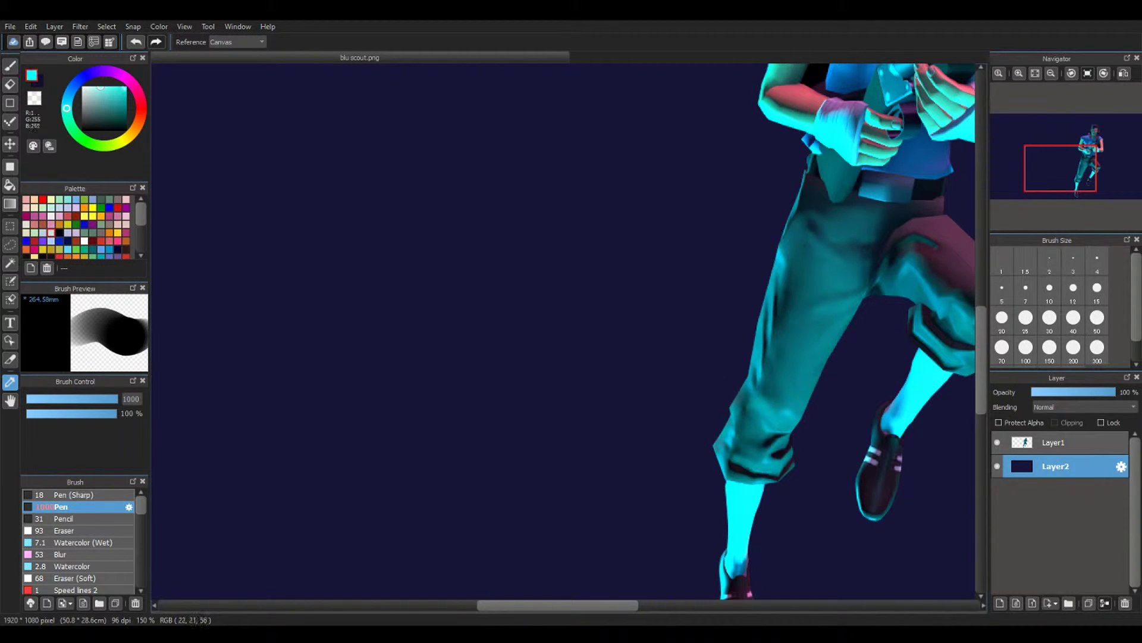
{"action": "left_click", "coordinate": [98, 88]}
Add a layer above the navy background and draw a full-width horizontal line behind the scout's lower legs with Pen size 5
{"action": "left_click", "coordinate": [32, 398]}
{"action": "scroll", "coordinate": [310, 393], "scroll_direction": "down", "scroll_amount": 7}
{"action": "key", "text": "b"}
{"action": "scroll", "coordinate": [246, 398], "scroll_direction": "up", "scroll_amount": 3}
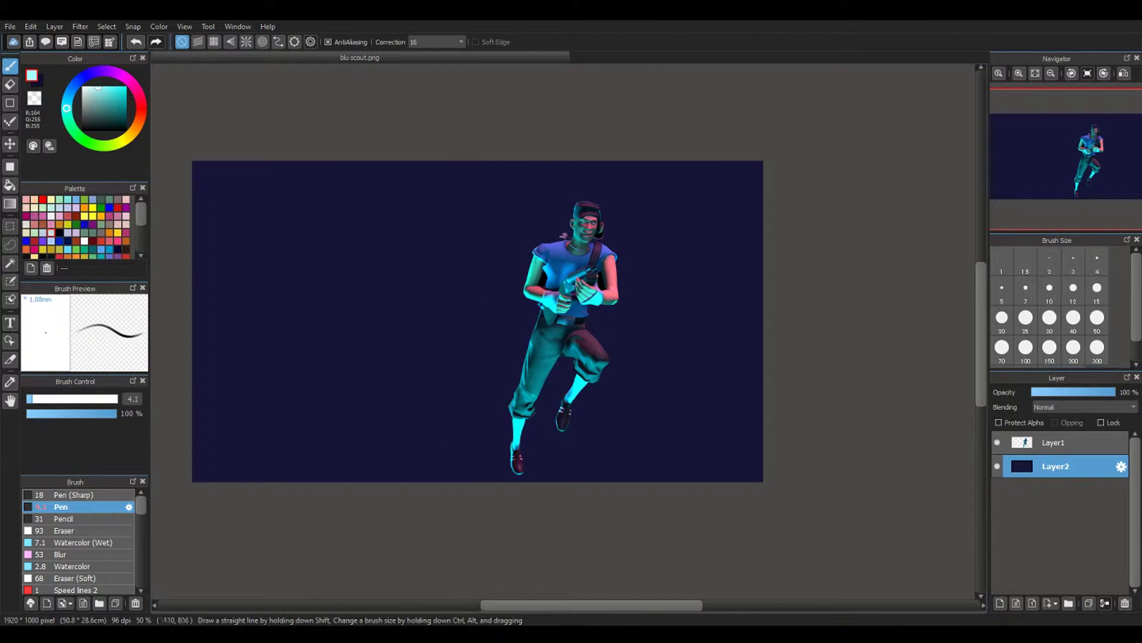
{"action": "type", "text": "5"}
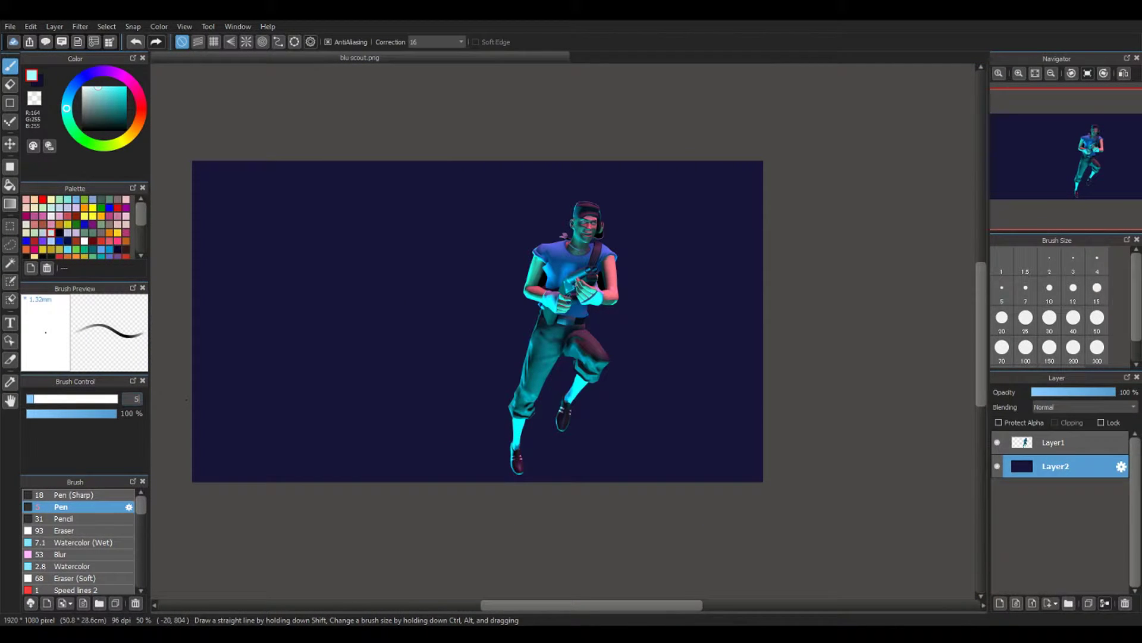
{"action": "left_click", "coordinate": [1000, 604]}
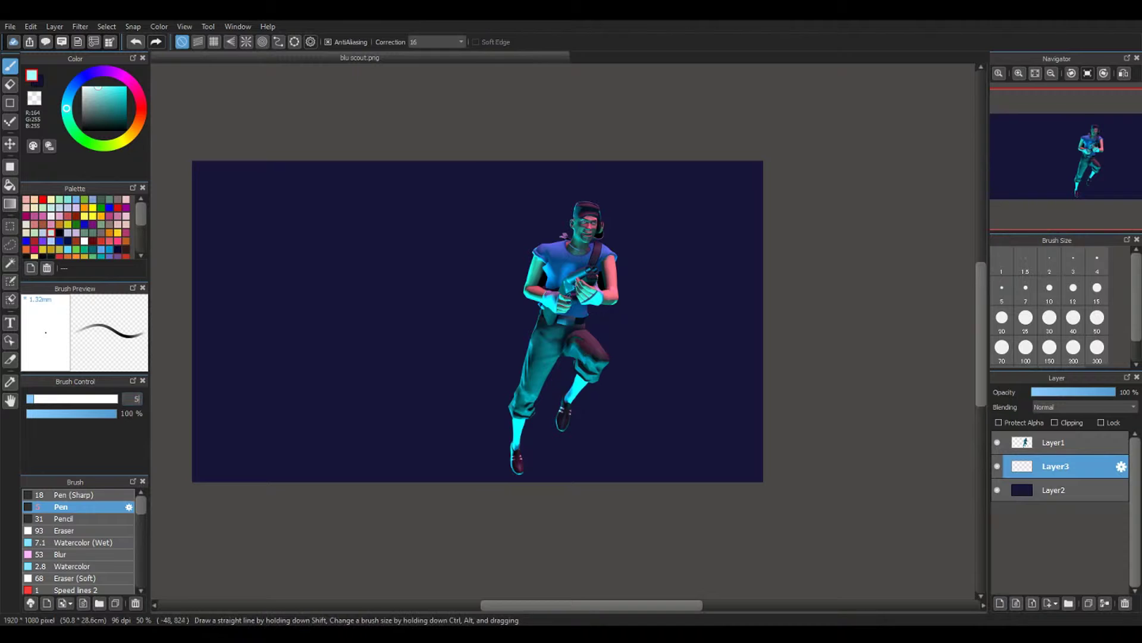
{"action": "left_click_drag", "start_coordinate": [180, 405], "coordinate": [810, 405], "text": "shift"}
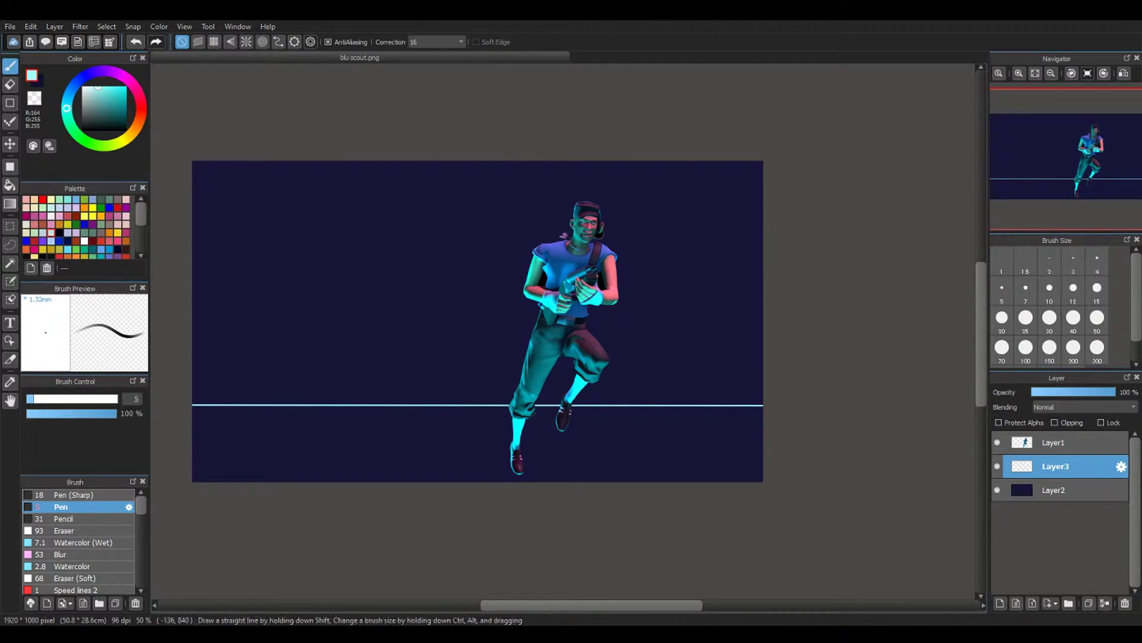
Replace the thick horizontal line with a thinner one across the canvas using Pen size 2
{"action": "scroll", "coordinate": [187, 411], "scroll_direction": "up", "scroll_amount": 5}
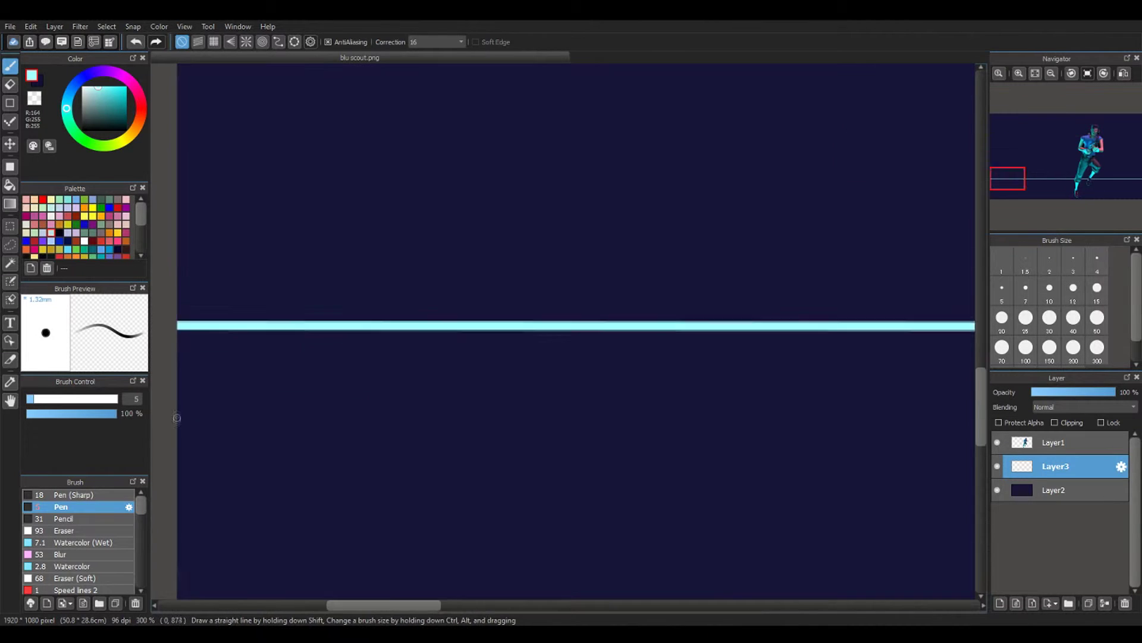
{"action": "scroll", "coordinate": [179, 411], "scroll_direction": "down", "scroll_amount": 5}
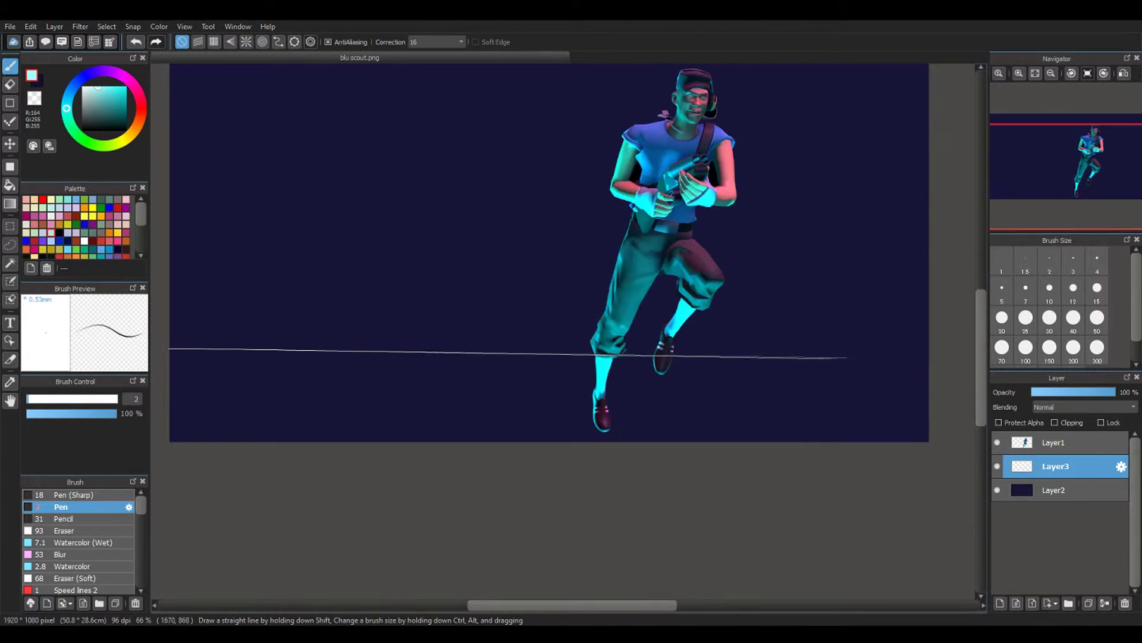
{"action": "scroll", "coordinate": [244, 324], "scroll_direction": "up", "scroll_amount": 5}
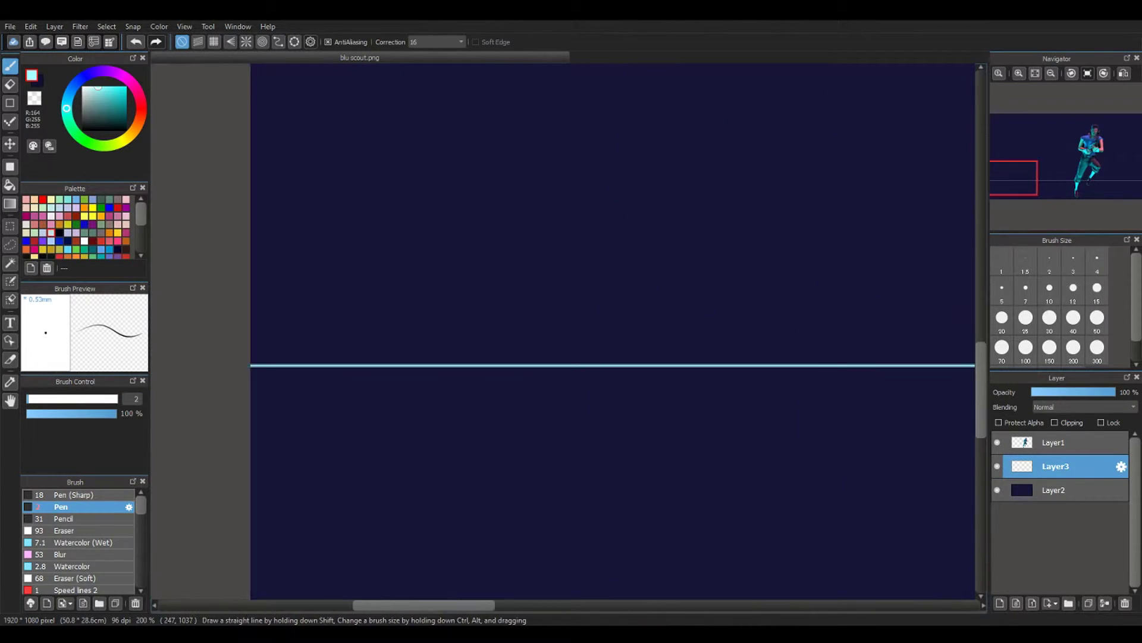
Draw a second straight horizontal line across the canvas just below the first with Pen size 2
{"action": "scroll", "coordinate": [244, 325], "scroll_direction": "down", "scroll_amount": 5}
{"action": "scroll", "coordinate": [840, 347], "scroll_direction": "down", "scroll_amount": 2}
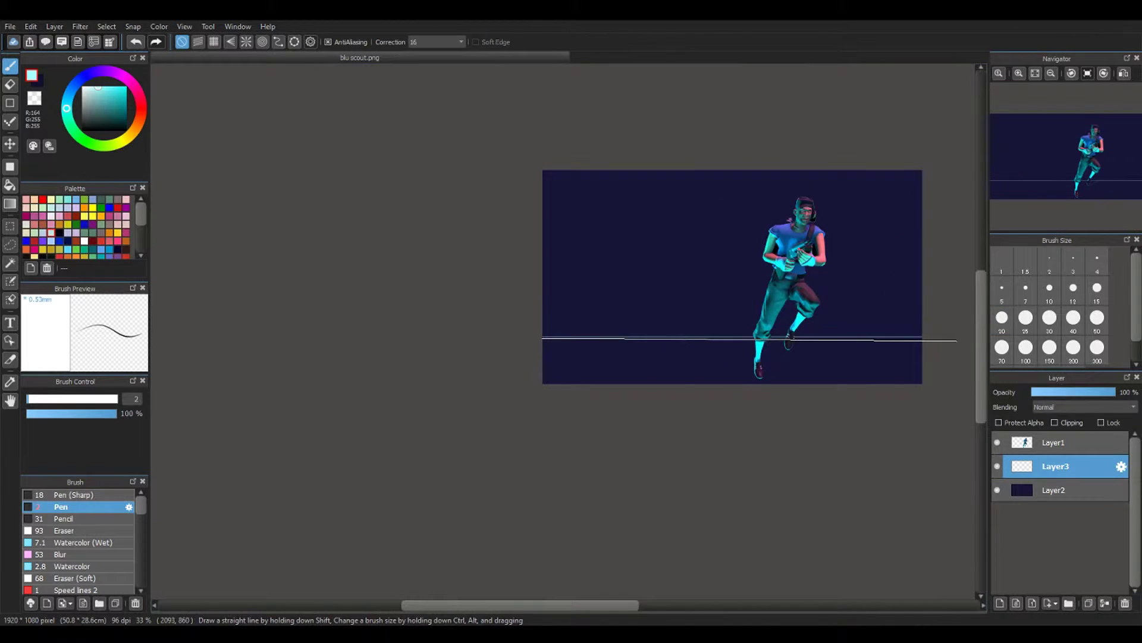
{"action": "left_click", "coordinate": [952, 340], "text": "shift"}
Try to draw a third horizontal line below the first two with Pen size 3, and undo it
{"action": "scroll", "coordinate": [875, 343], "scroll_direction": "up", "scroll_amount": 1}
{"action": "scroll", "coordinate": [966, 336], "scroll_direction": "up", "scroll_amount": 1}
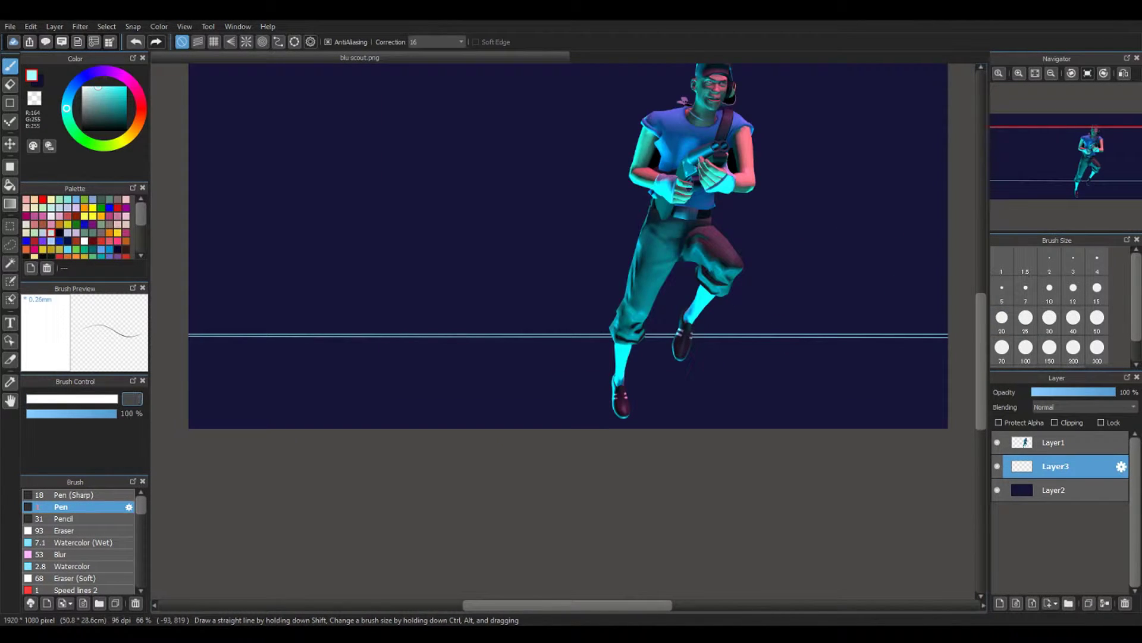
{"action": "scroll", "coordinate": [172, 321], "scroll_direction": "up", "scroll_amount": 3}
{"action": "scroll", "coordinate": [173, 320], "scroll_direction": "down", "scroll_amount": 3}
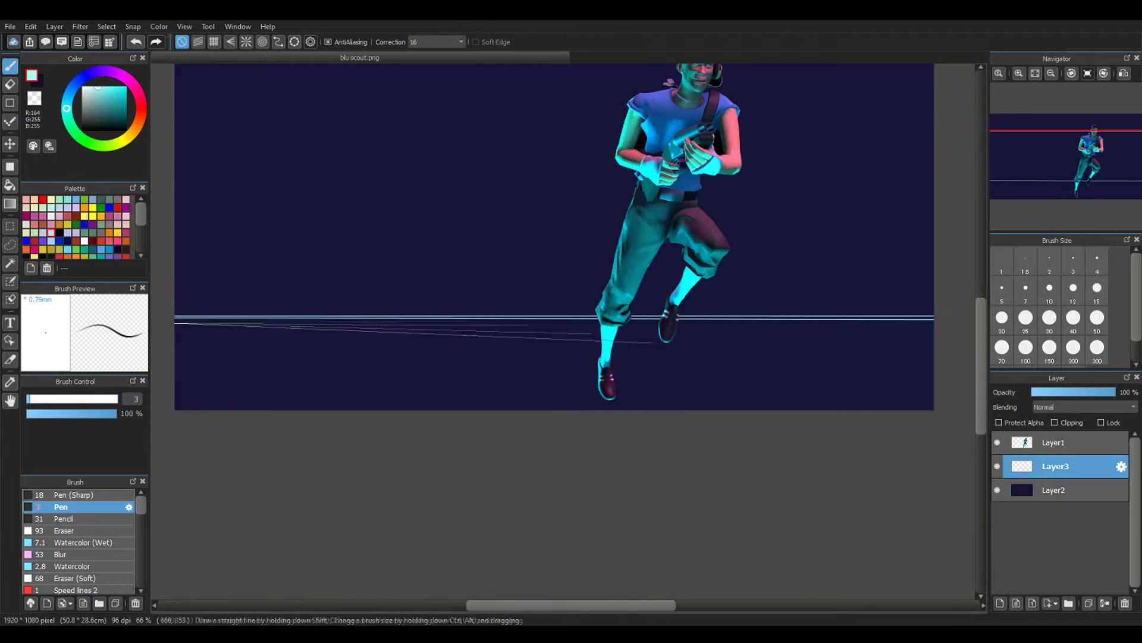
{"action": "left_click_drag", "start_coordinate": [174, 322], "coordinate": [937, 321], "text": "shift"}
{"action": "key", "text": "ctrl+z"}
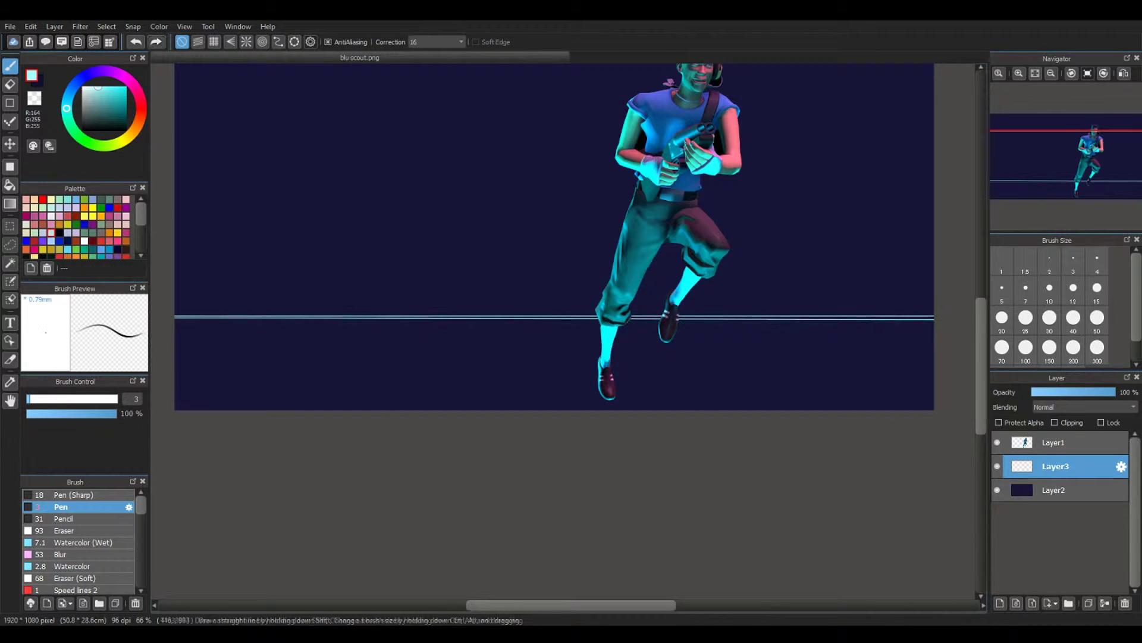
Starting from the canvas's left edge, draw a third full-width horizontal line below the pair with Pen size 3
{"action": "scroll", "coordinate": [166, 328], "scroll_direction": "up", "scroll_amount": 4}
{"action": "scroll", "coordinate": [162, 325], "scroll_direction": "down", "scroll_amount": 1}
{"action": "left_click_drag", "start_coordinate": [387, 605], "coordinate": [377, 606]}
{"action": "left_click", "coordinate": [212, 315]}
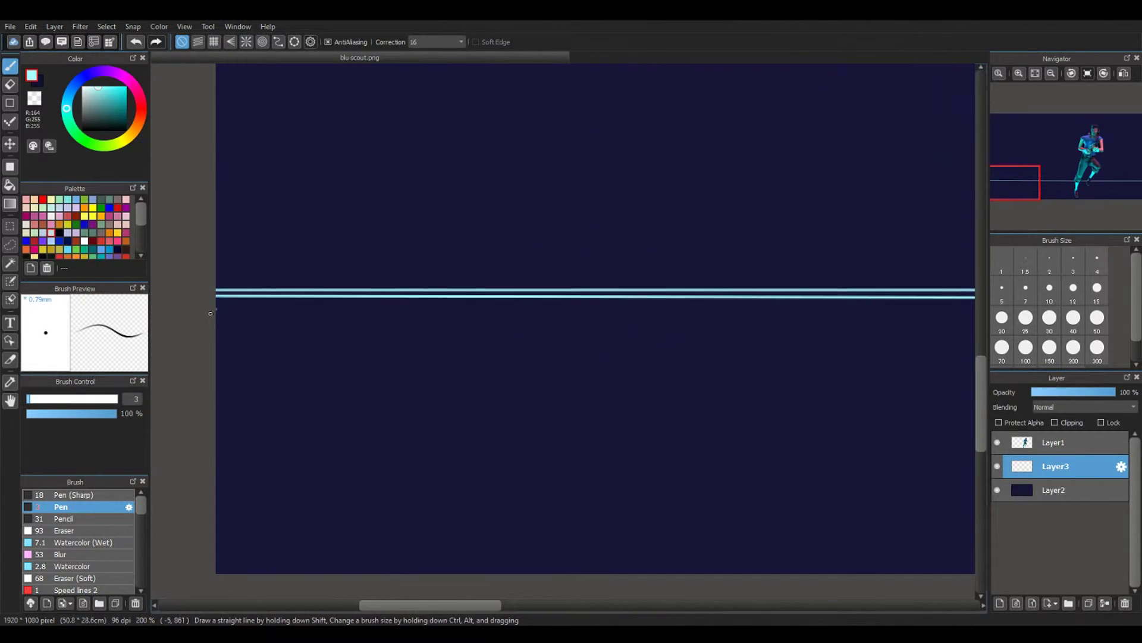
{"action": "scroll", "coordinate": [212, 315], "scroll_direction": "down", "scroll_amount": 4}
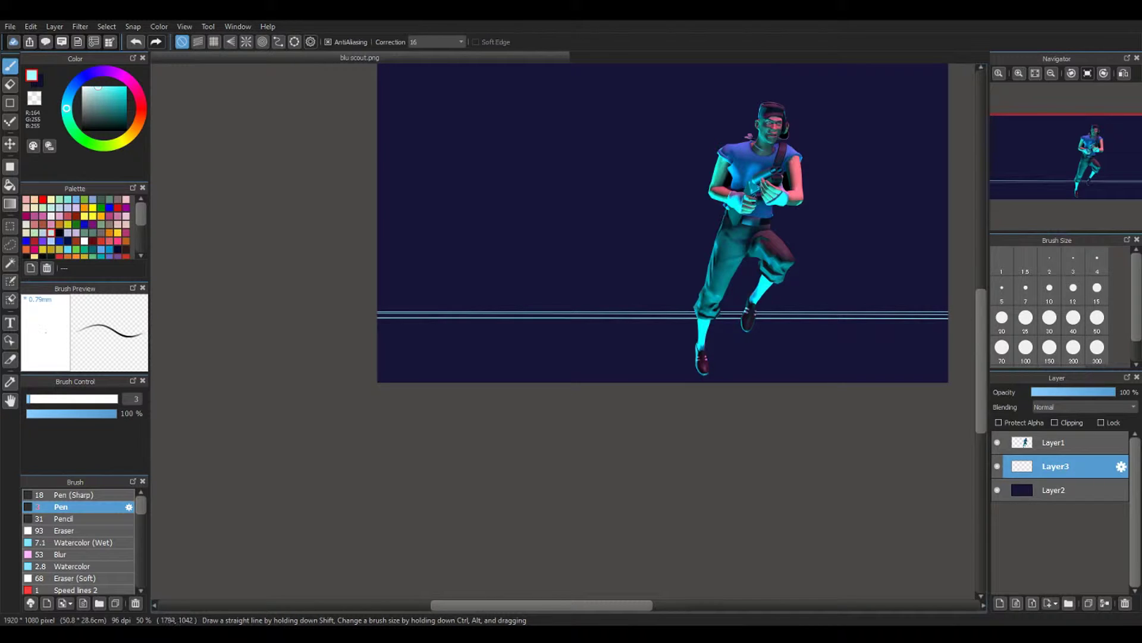
Draw three more full-width horizontal lines with Pen size 4, spaced progressively wider towards the bottom of the canvas
{"action": "scroll", "coordinate": [366, 335], "scroll_direction": "up", "scroll_amount": 4}
{"action": "scroll", "coordinate": [365, 333], "scroll_direction": "down", "scroll_amount": 4}
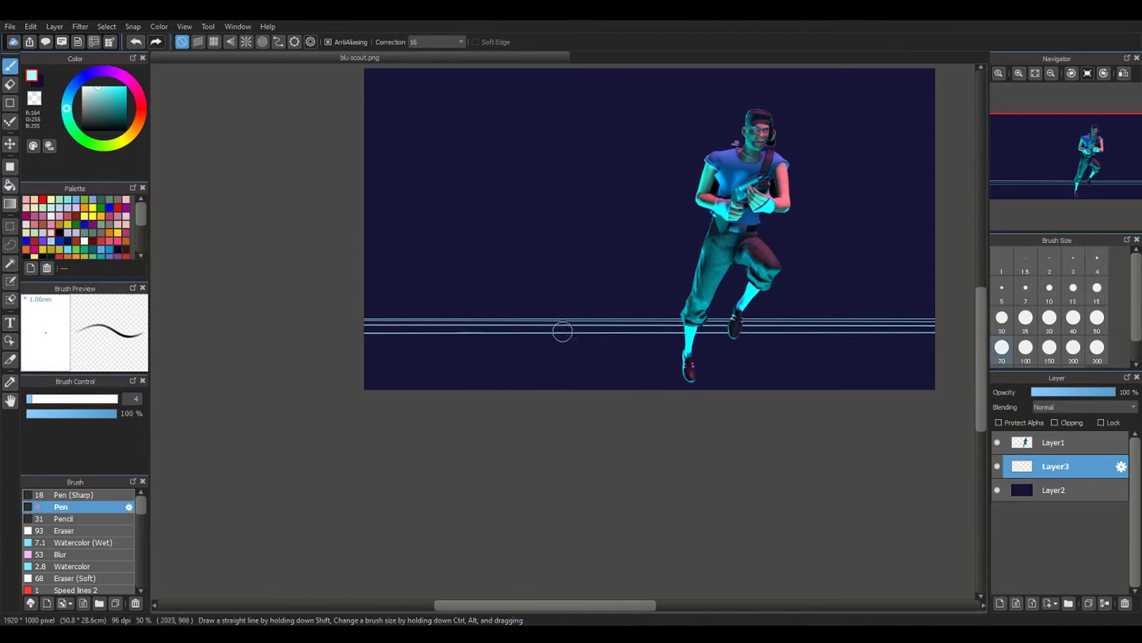
{"action": "left_click", "coordinate": [362, 347]}
{"action": "left_click", "coordinate": [968, 348], "text": "shift"}
{"action": "left_click_drag", "start_coordinate": [356, 376], "coordinate": [955, 376], "text": "shift"}
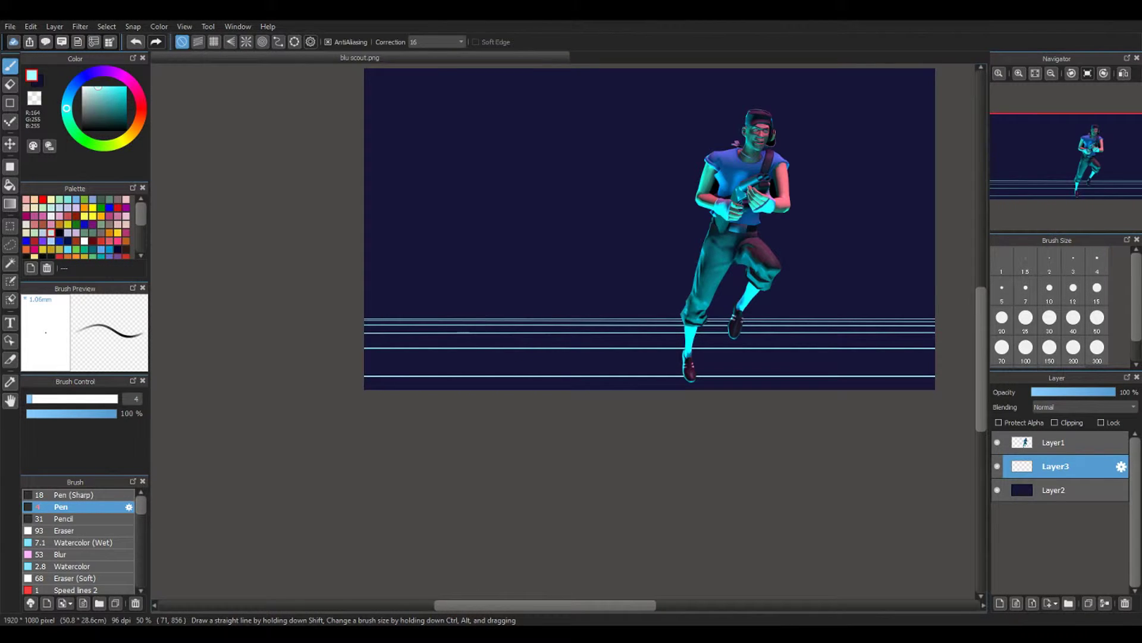
Undo the lower horizontal lines on the line layer
{"action": "scroll", "coordinate": [385, 323], "scroll_direction": "up", "scroll_amount": 3}
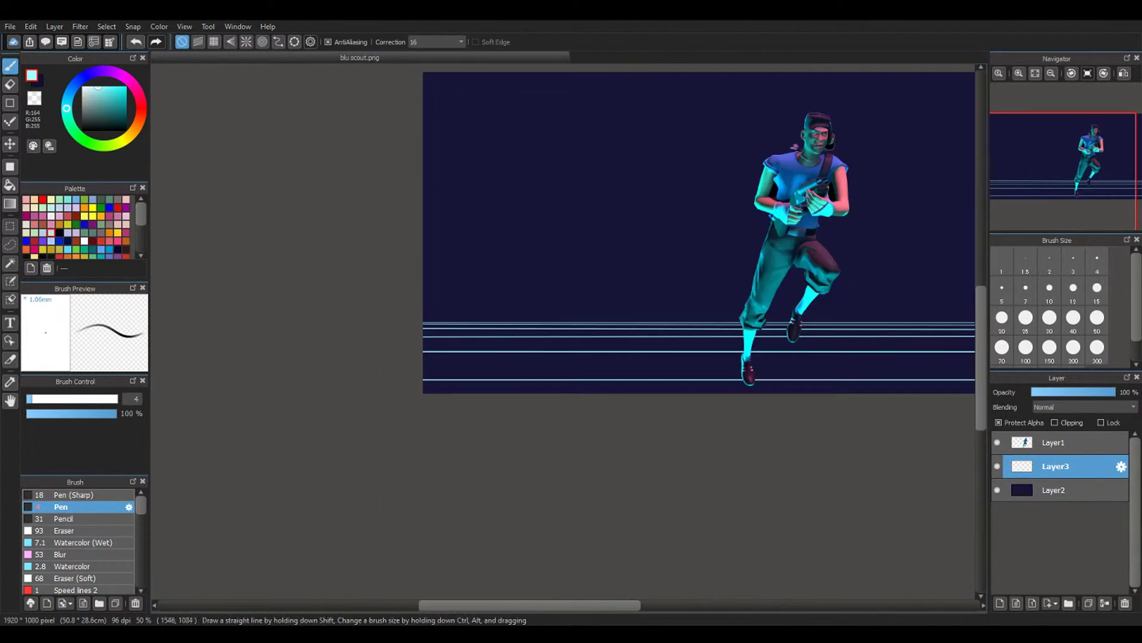
{"action": "scroll", "coordinate": [543, 335], "scroll_direction": "up", "scroll_amount": 3}
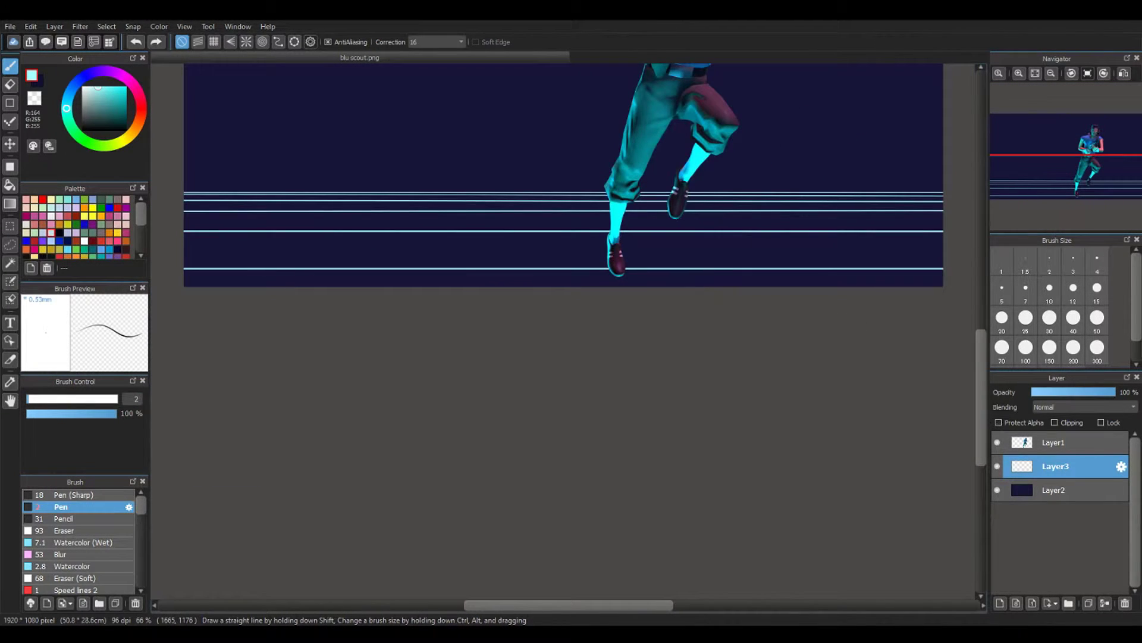
{"action": "key", "text": "ctrl+z"}
{"action": "key", "text": "ctrl+z"}
{"action": "key", "text": "ctrl+z"}
{"action": "key", "text": "ctrl+z"}
{"action": "key", "text": "ctrl+z"}
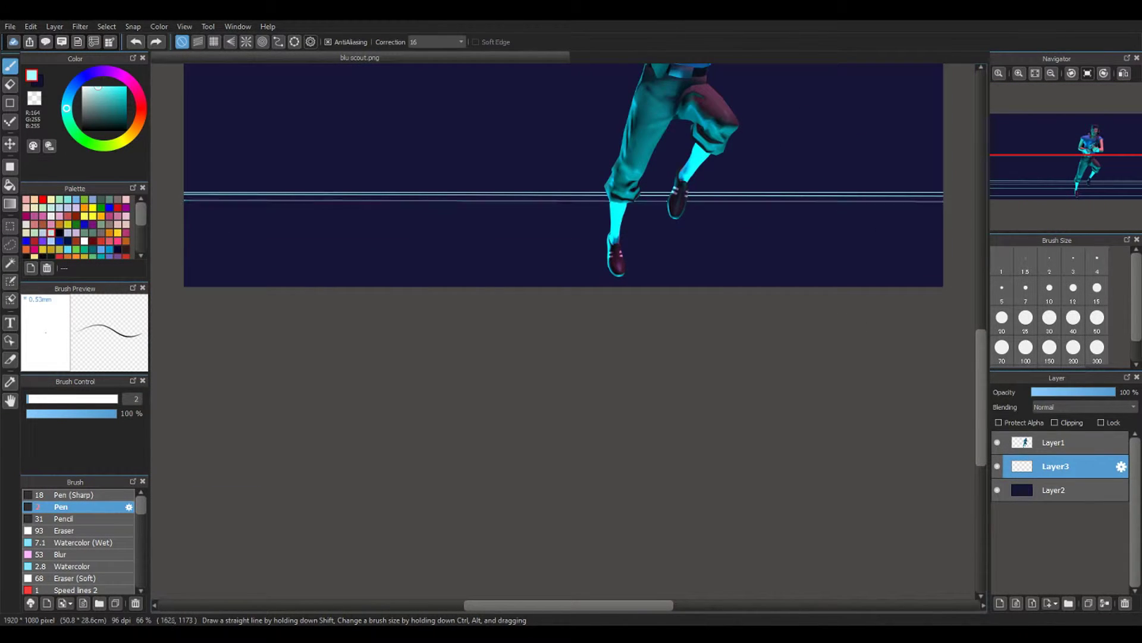
Draw a full-width horizontal line with Pen size 2 closely below the remaining horizon line
{"action": "left_click", "coordinate": [137, 399]}
{"action": "scroll", "coordinate": [184, 191], "scroll_direction": "up", "scroll_amount": 5}
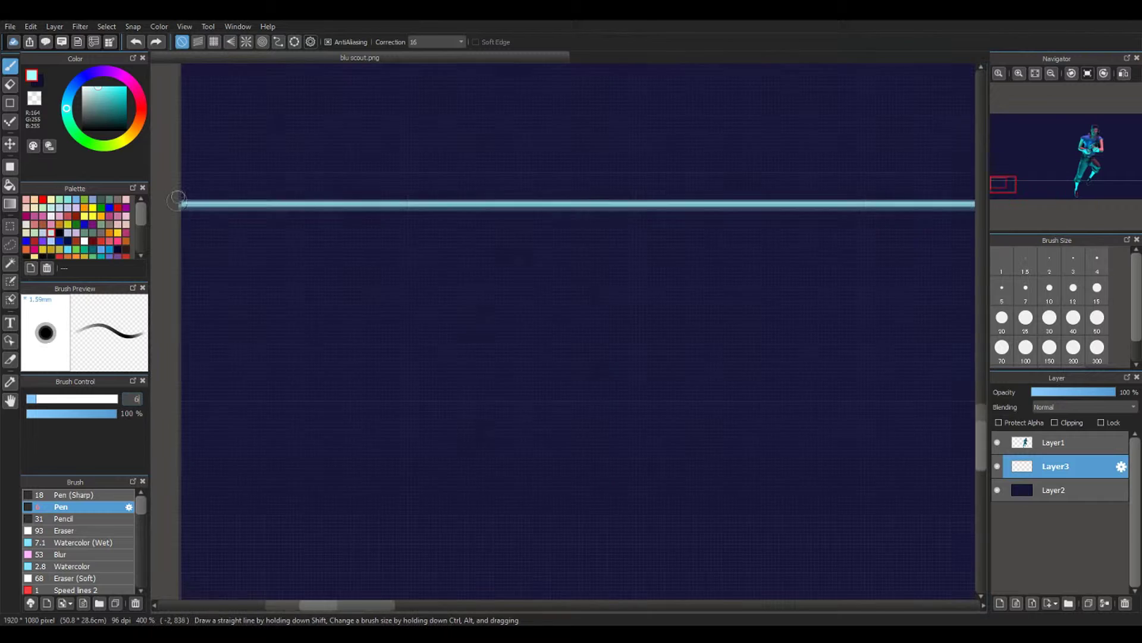
{"action": "scroll", "coordinate": [161, 206], "scroll_direction": "down", "scroll_amount": 6}
{"action": "type", "text": "2"}
{"action": "scroll", "coordinate": [78, 229], "scroll_direction": "down", "scroll_amount": 2}
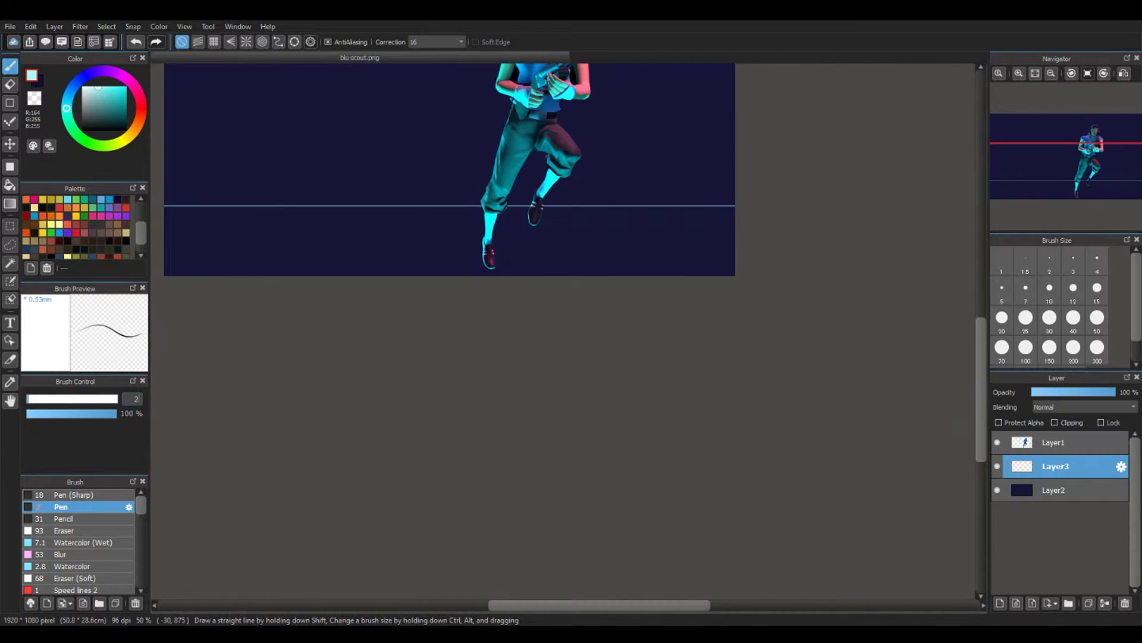
{"action": "scroll", "coordinate": [191, 265], "scroll_direction": "up", "scroll_amount": 1}
{"action": "mouse_move", "coordinate": [191, 265]}
{"action": "middle_mouse_down"}
{"action": "mouse_move", "coordinate": [340, 265]}
{"action": "mouse_move", "coordinate": [332, 452]}
{"action": "middle_mouse_up"}
{"action": "scroll", "coordinate": [515, 360], "scroll_direction": "up", "scroll_amount": 1}
{"action": "scroll", "coordinate": [188, 385], "scroll_direction": "up", "scroll_amount": 4}
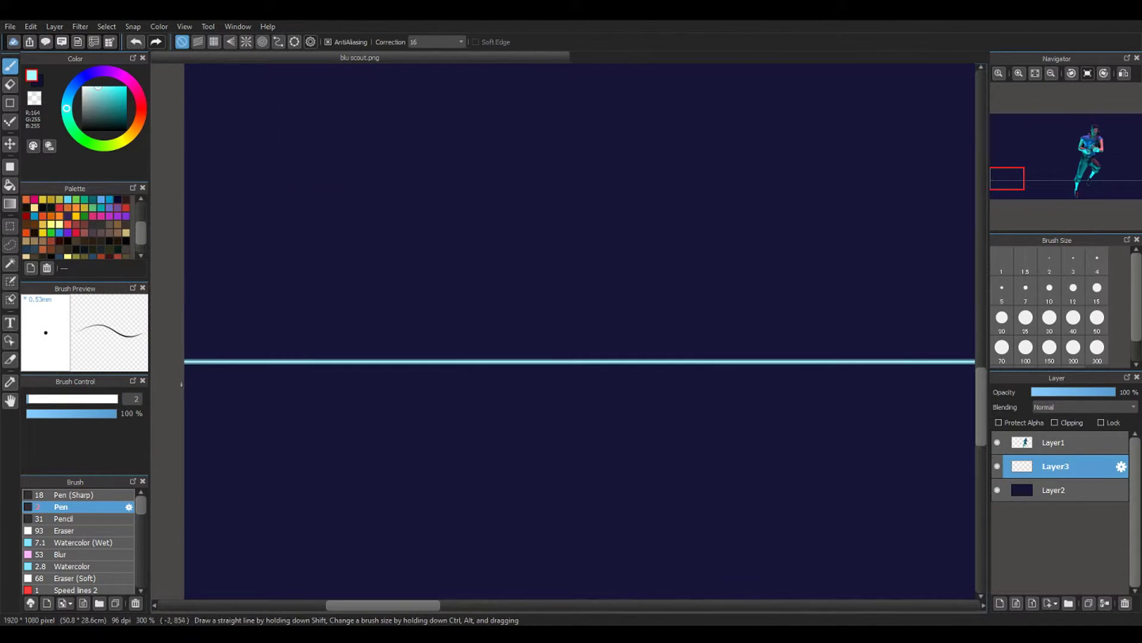
{"action": "left_click", "coordinate": [183, 379]}
{"action": "scroll", "coordinate": [184, 377], "scroll_direction": "down", "scroll_amount": 5}
{"action": "left_click_drag", "start_coordinate": [917, 384], "coordinate": [949, 378], "text": "shift"}
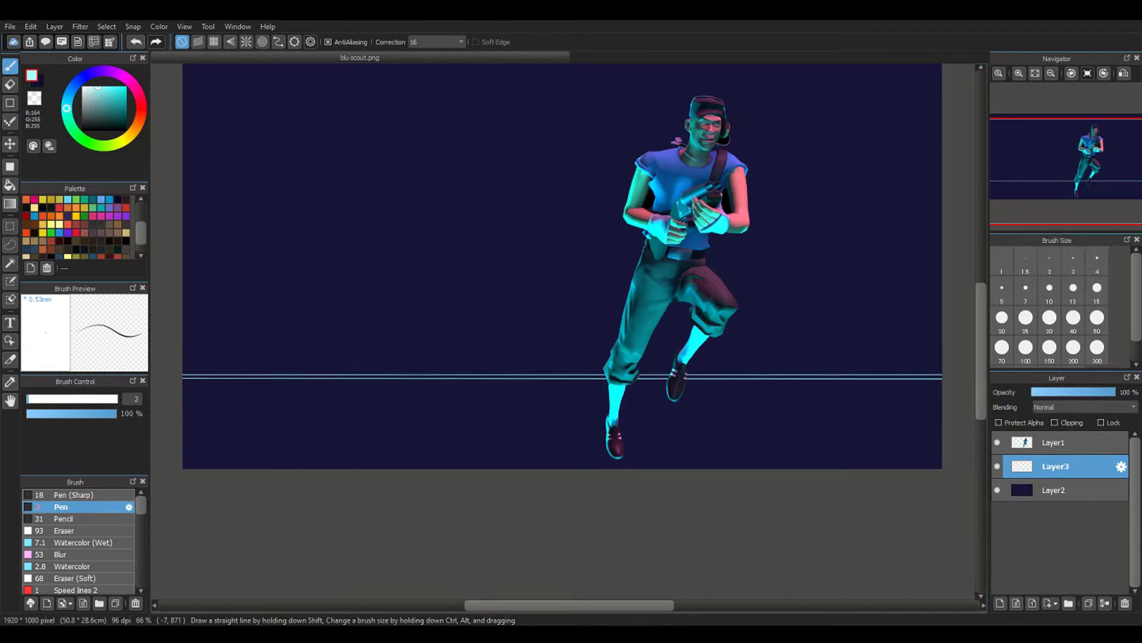
Draw three more full-width horizontal lines with Pen size 2, spaced progressively wider towards the bottom of the canvas
{"action": "left_click", "coordinate": [183, 386]}
{"action": "left_click", "coordinate": [957, 388], "text": "shift"}
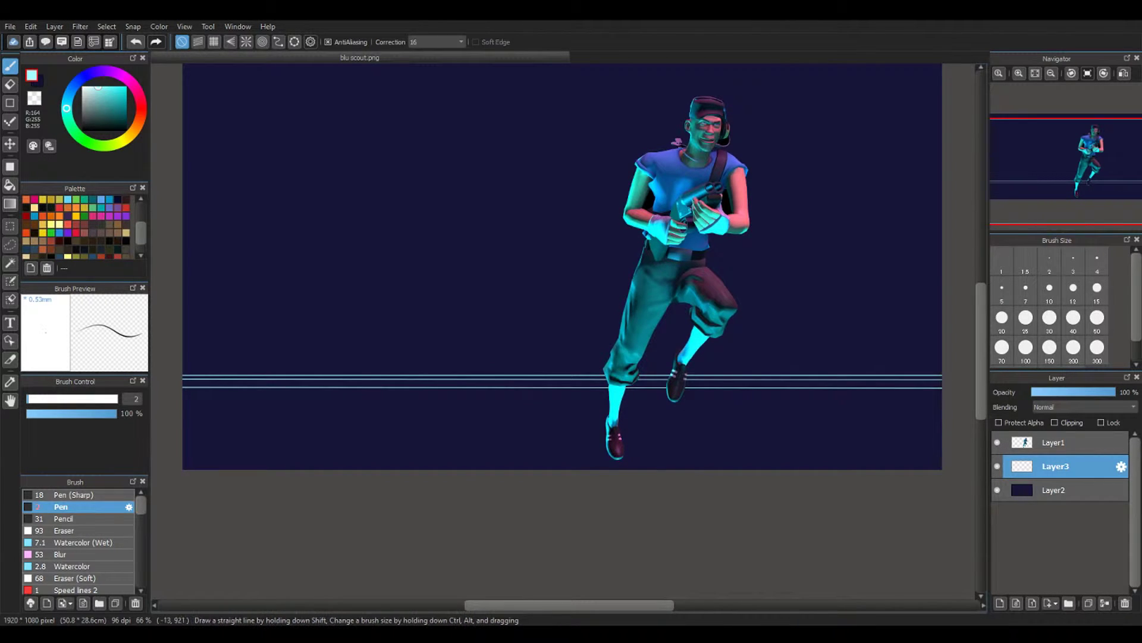
{"action": "left_click_drag", "start_coordinate": [180, 407], "coordinate": [946, 407], "text": "shift"}
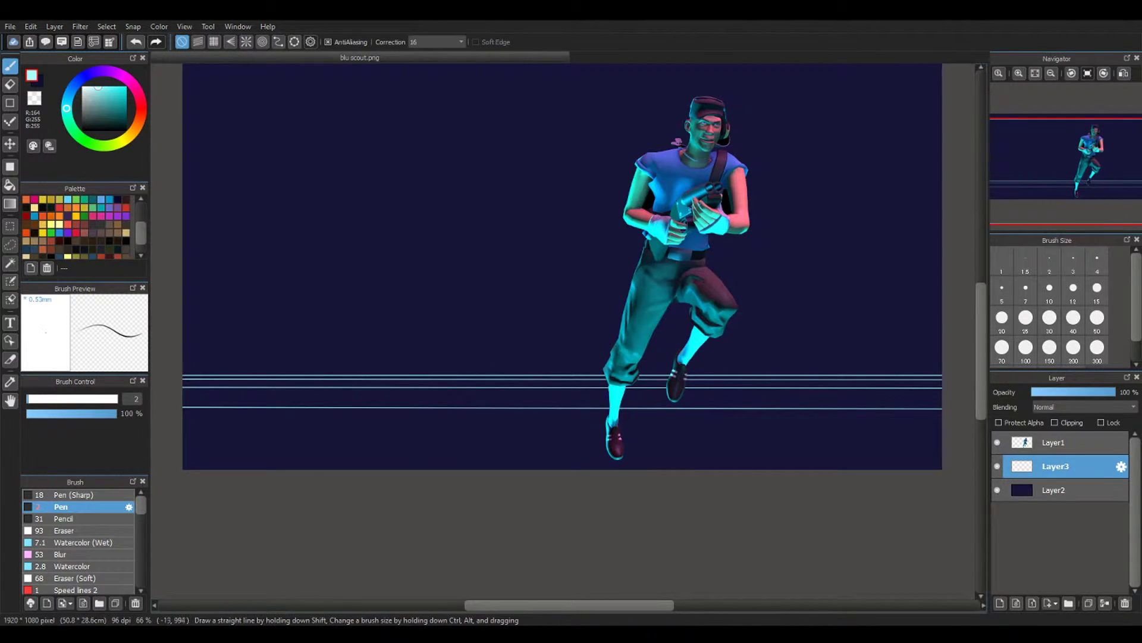
{"action": "left_click_drag", "start_coordinate": [180, 439], "coordinate": [946, 439], "text": "shift"}
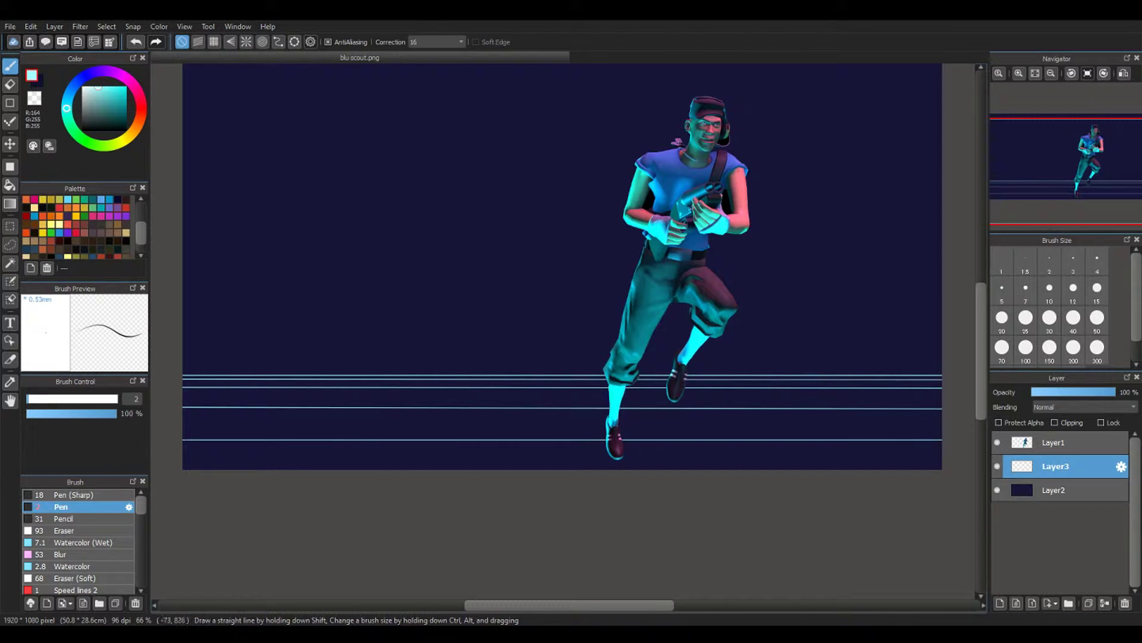
Erase the second horizontal line from the top across the whole canvas with the Eraser at size 8.4
{"action": "left_click", "coordinate": [65, 530]}
{"action": "left_click", "coordinate": [41, 399]}
{"action": "scroll", "coordinate": [199, 355], "scroll_direction": "up", "scroll_amount": 2}
{"action": "middle_click_drag", "start_coordinate": [200, 369], "coordinate": [299, 369]}
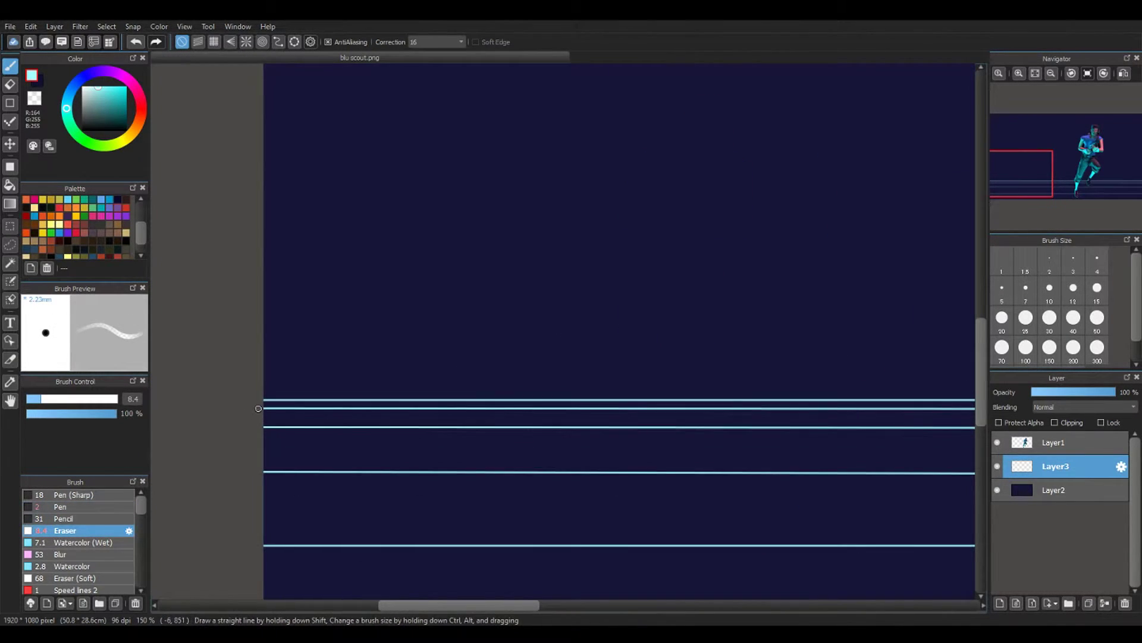
{"action": "left_click", "coordinate": [257, 409]}
{"action": "scroll", "coordinate": [257, 409], "scroll_direction": "down", "scroll_amount": 4}
{"action": "middle_click_drag", "start_coordinate": [639, 410], "coordinate": [735, 388]}
{"action": "scroll", "coordinate": [735, 388], "scroll_direction": "up", "scroll_amount": 4}
{"action": "left_click", "coordinate": [744, 386], "text": "shift"}
{"action": "scroll", "coordinate": [595, 360], "scroll_direction": "down", "scroll_amount": 5}
{"action": "middle_click_drag", "start_coordinate": [182, 379], "coordinate": [208, 369]}
{"action": "scroll", "coordinate": [209, 368], "scroll_direction": "up", "scroll_amount": 1}
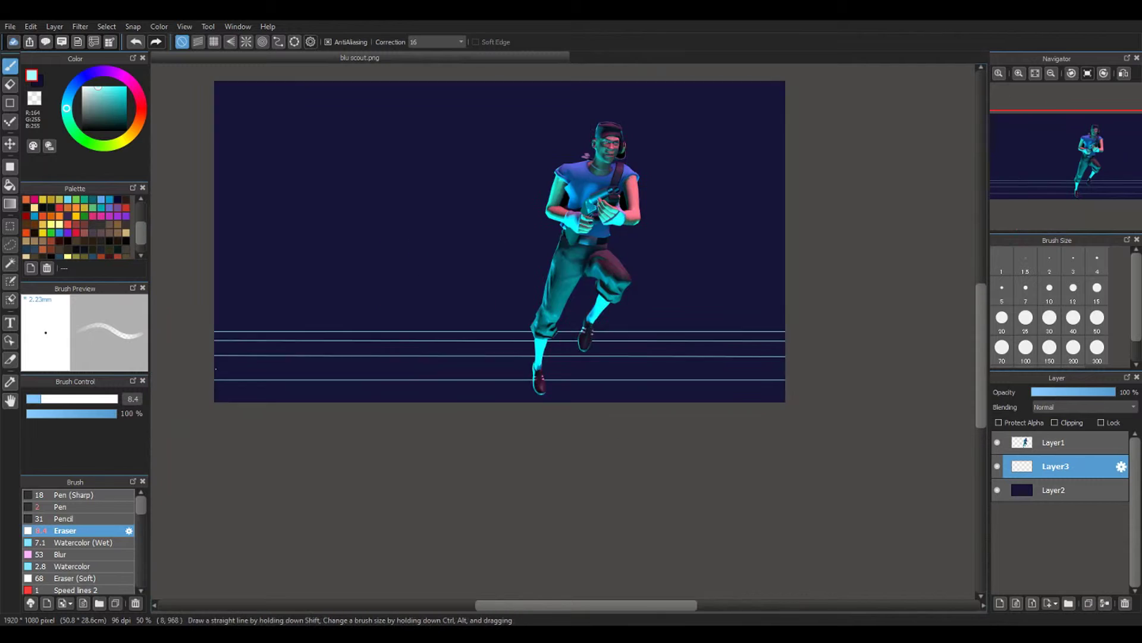
Draw a full-width horizontal line with Pen size 2 slightly above the four remaining lines
{"action": "scroll", "coordinate": [294, 319], "scroll_direction": "up", "scroll_amount": 1}
{"action": "left_click", "coordinate": [65, 507]}
{"action": "left_click", "coordinate": [185, 329]}
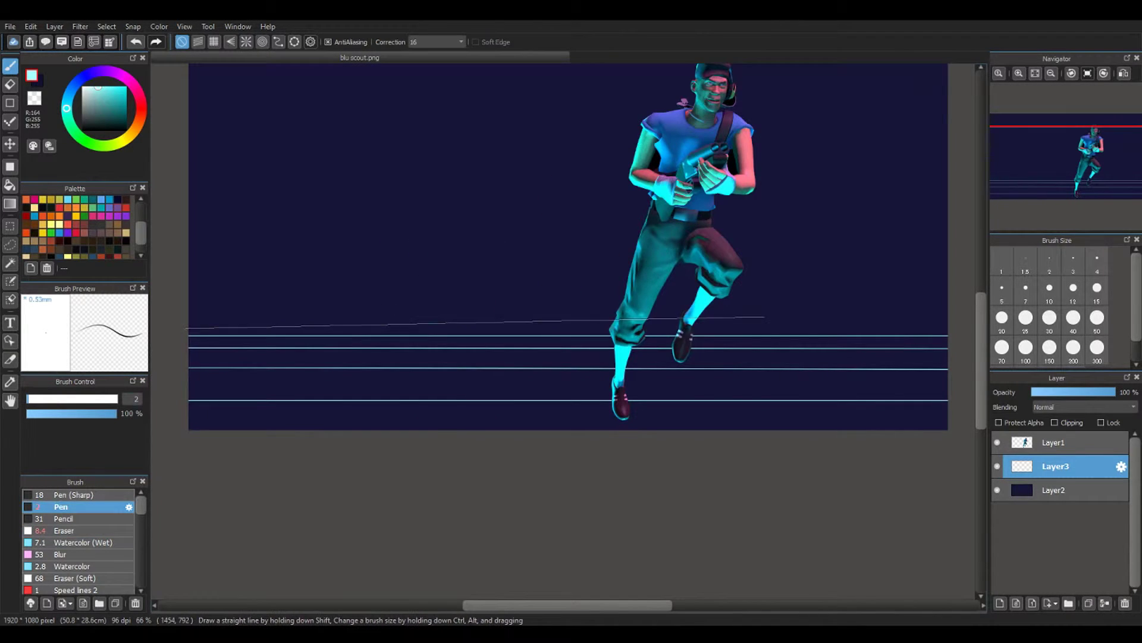
{"action": "scroll", "coordinate": [761, 314], "scroll_direction": "down", "scroll_amount": 1}
{"action": "left_click_drag", "start_coordinate": [958, 327], "coordinate": [958, 327], "text": "shift"}
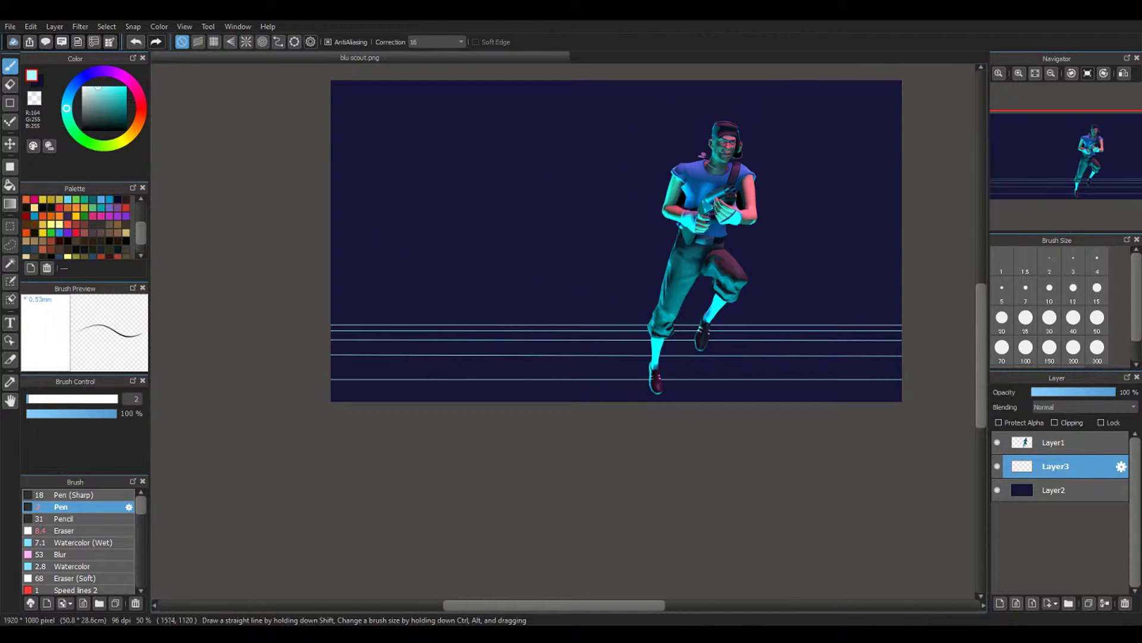
Draw three straight perspective lines from the top grid line to the canvas's bottom edge, fanning out to the right with increasing slant
{"action": "scroll", "coordinate": [508, 325], "scroll_direction": "up", "scroll_amount": 3}
{"action": "scroll", "coordinate": [480, 327], "scroll_direction": "down", "scroll_amount": 2}
{"action": "left_click", "coordinate": [498, 327]}
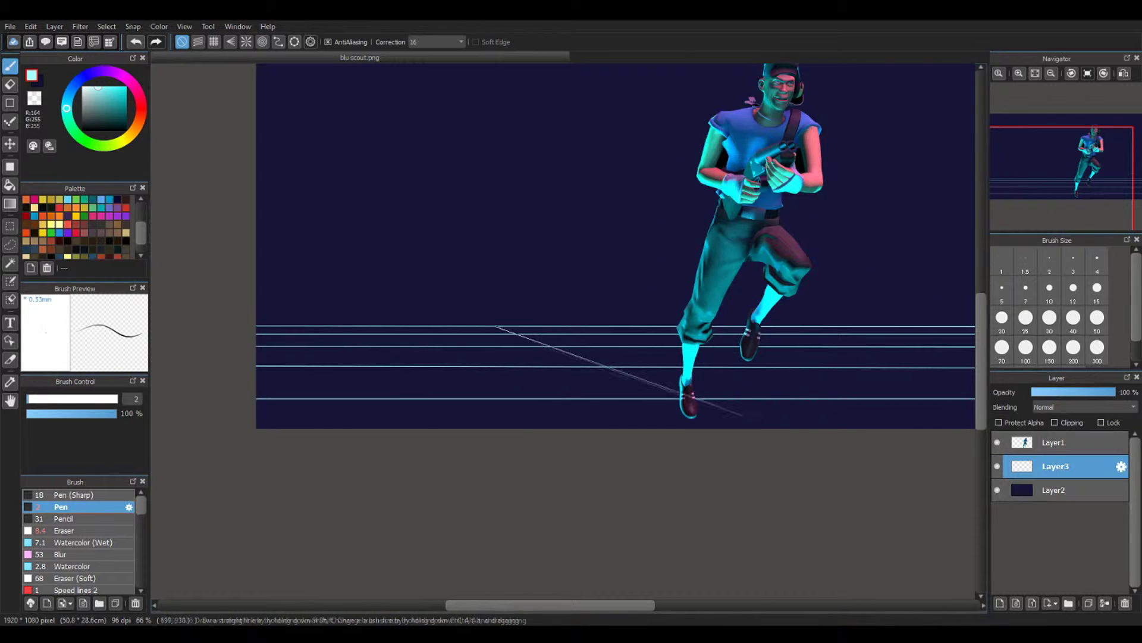
{"action": "left_click_drag", "start_coordinate": [740, 415], "coordinate": [924, 448], "text": "shift"}
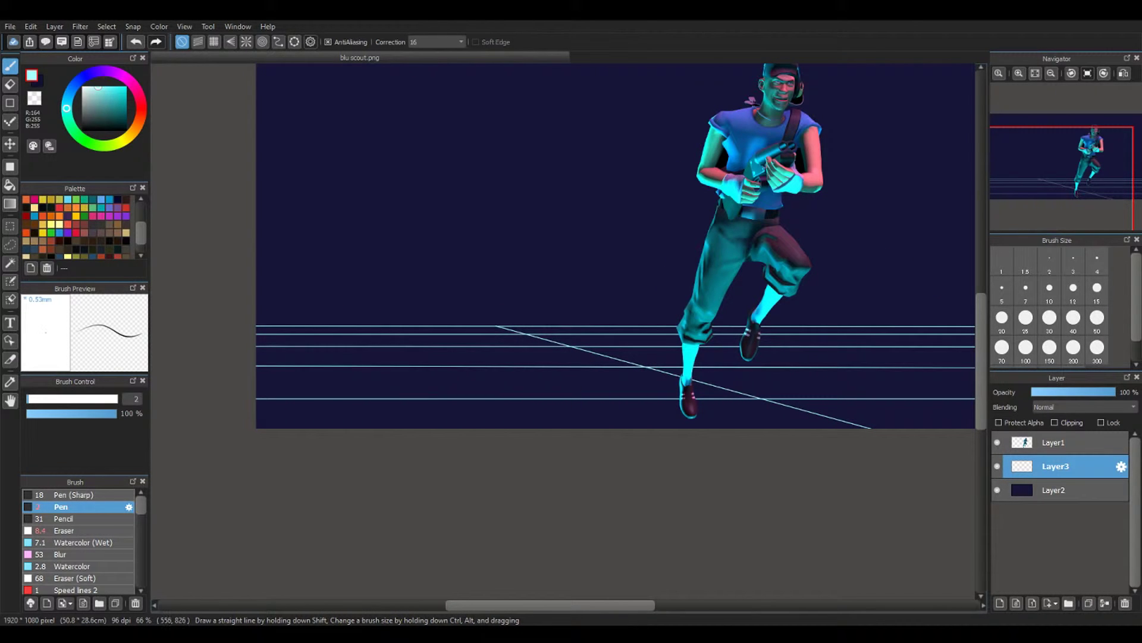
{"action": "left_click_drag", "start_coordinate": [477, 327], "coordinate": [677, 438], "text": "shift"}
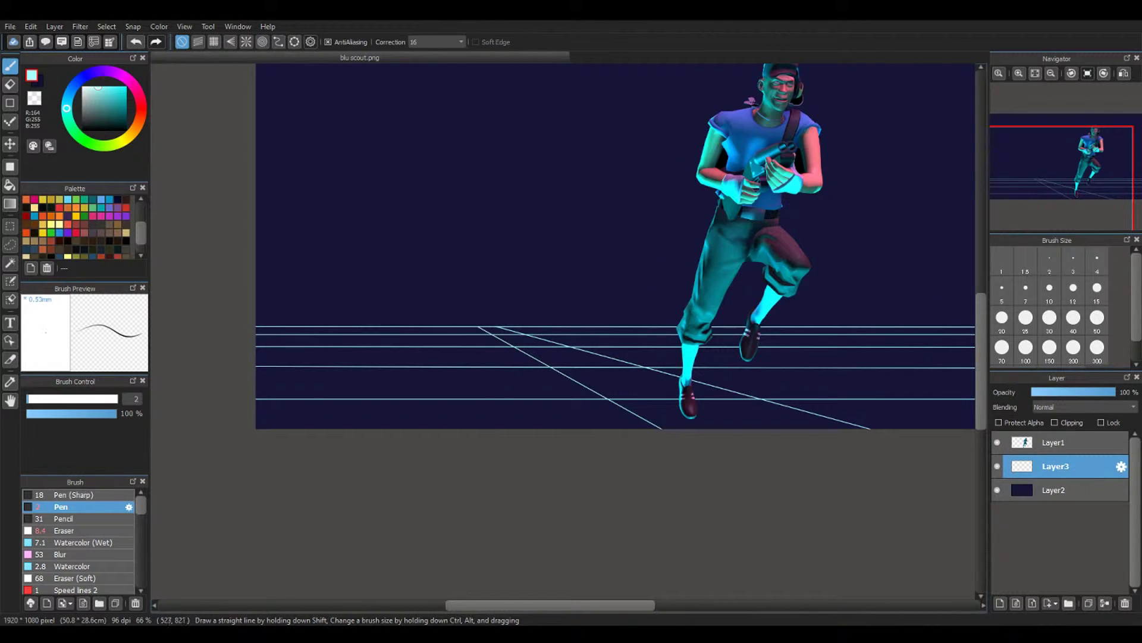
{"action": "left_click_drag", "start_coordinate": [464, 326], "coordinate": [502, 427], "text": "shift"}
Draw five straight perspective lines fanning out to the left from the top grid line, redoing the one aimed at the canvas's lower-left corner
{"action": "left_click_drag", "start_coordinate": [447, 327], "coordinate": [411, 434], "text": "shift"}
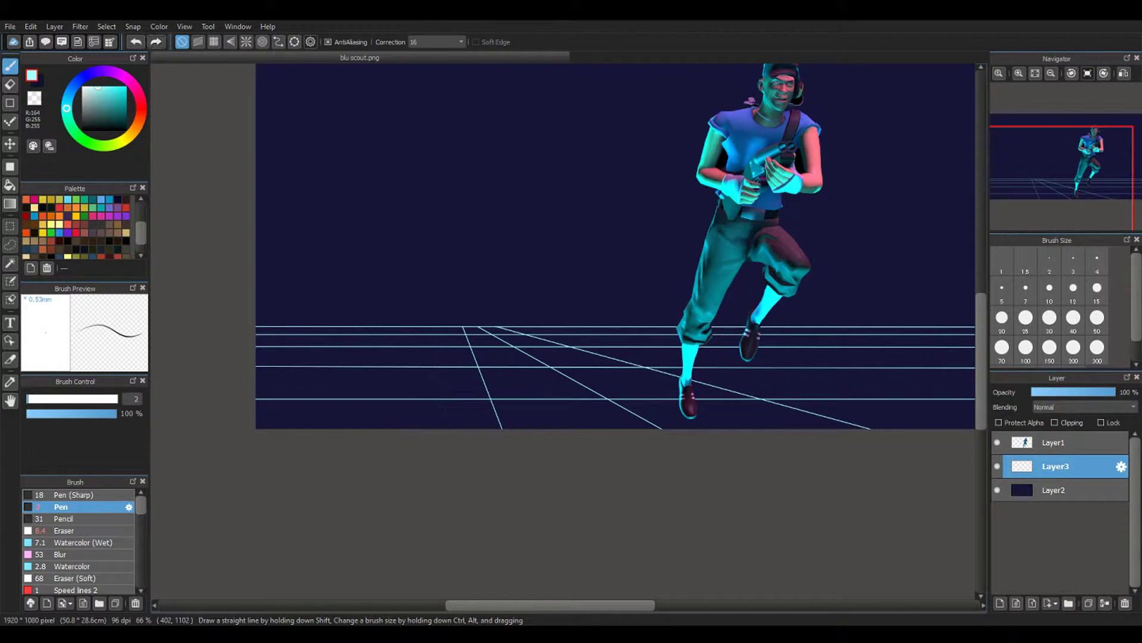
{"action": "left_click_drag", "start_coordinate": [447, 327], "coordinate": [396, 452], "text": "shift"}
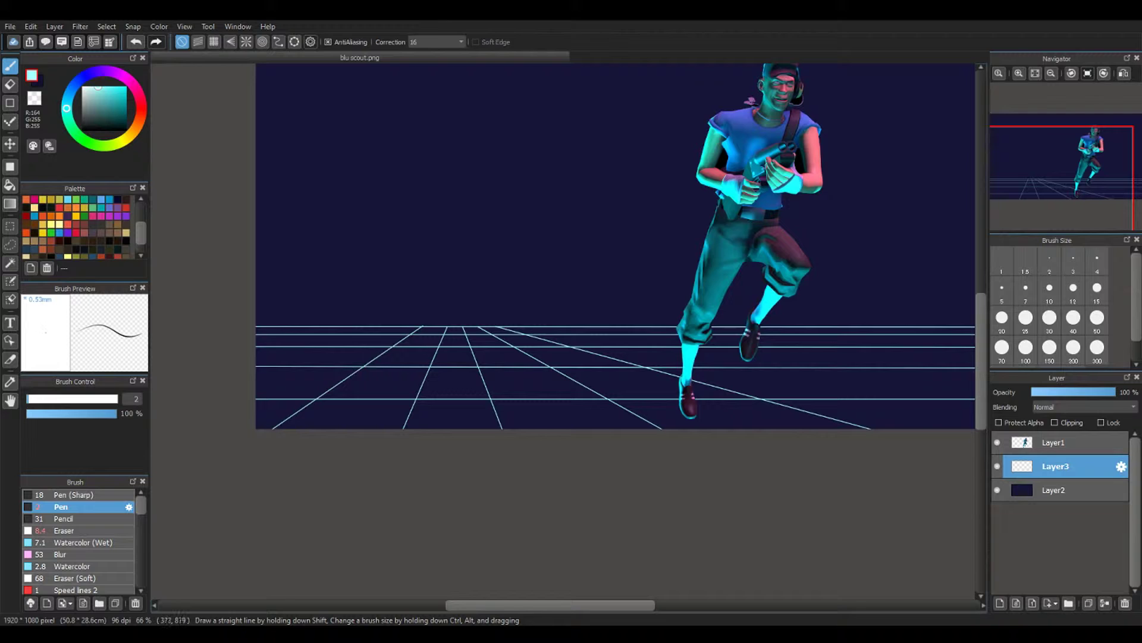
{"action": "key", "text": "ctrl+z"}
{"action": "left_click_drag", "start_coordinate": [432, 326], "coordinate": [250, 374], "text": "shift"}
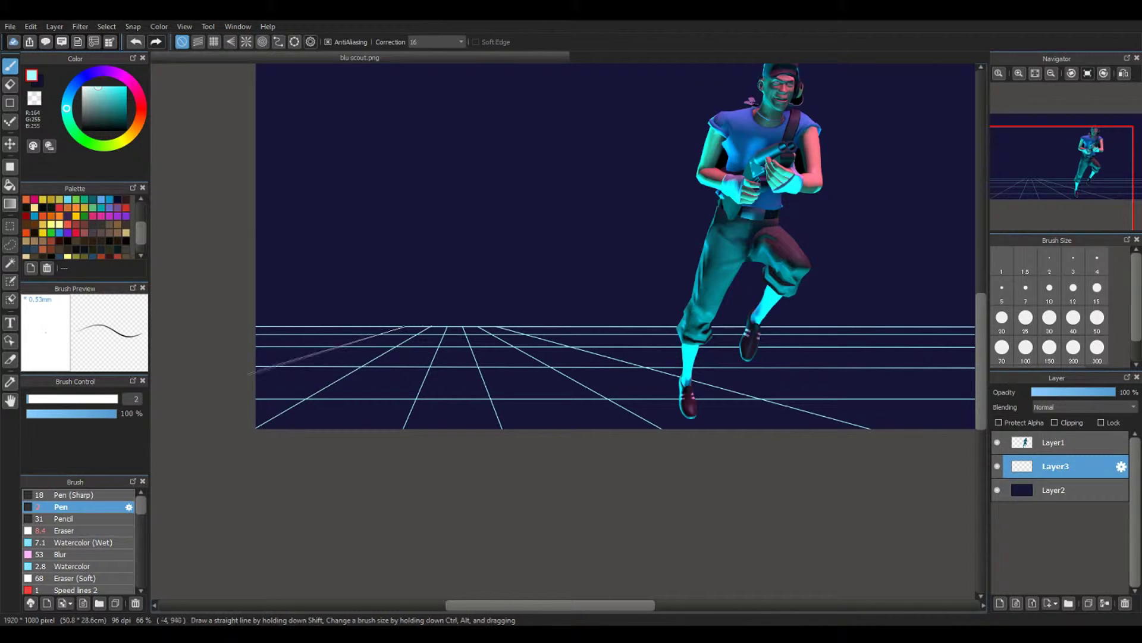
{"action": "left_click_drag", "start_coordinate": [370, 326], "coordinate": [201, 344], "text": "shift"}
{"action": "left_click_drag", "start_coordinate": [332, 326], "coordinate": [217, 332], "text": "shift"}
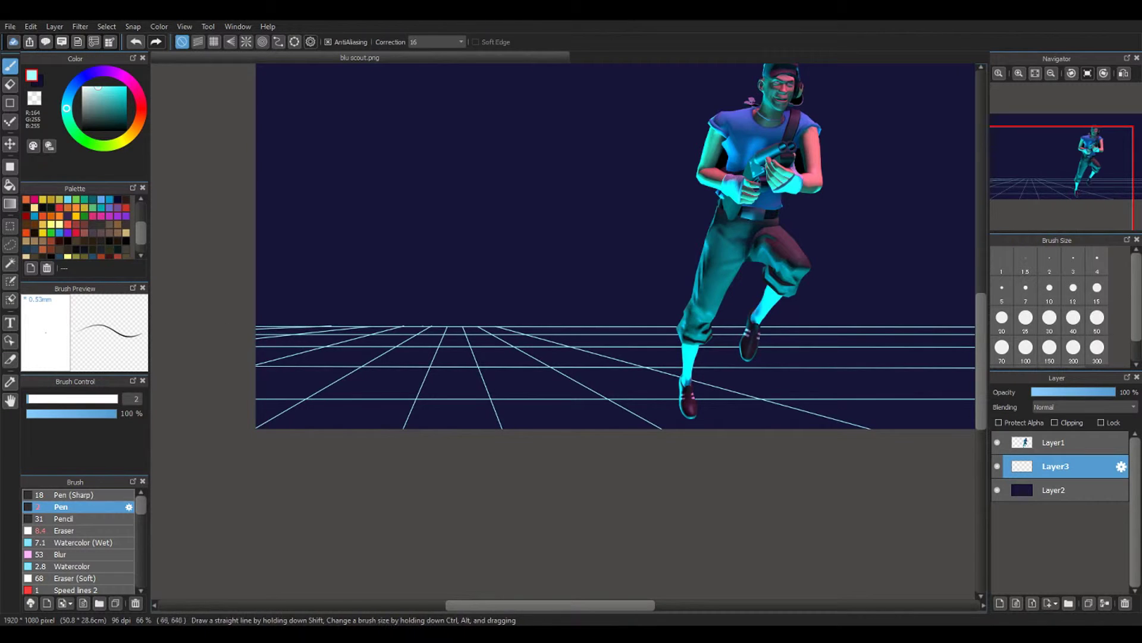
Erase the ends of the left-hand perspective lines that stick out above the top grid line, using the Eraser at size 8.4
{"action": "scroll", "coordinate": [275, 290], "scroll_direction": "up", "scroll_amount": 2}
{"action": "key", "text": "e"}
{"action": "scroll", "coordinate": [425, 381], "scroll_direction": "up", "scroll_amount": 1}
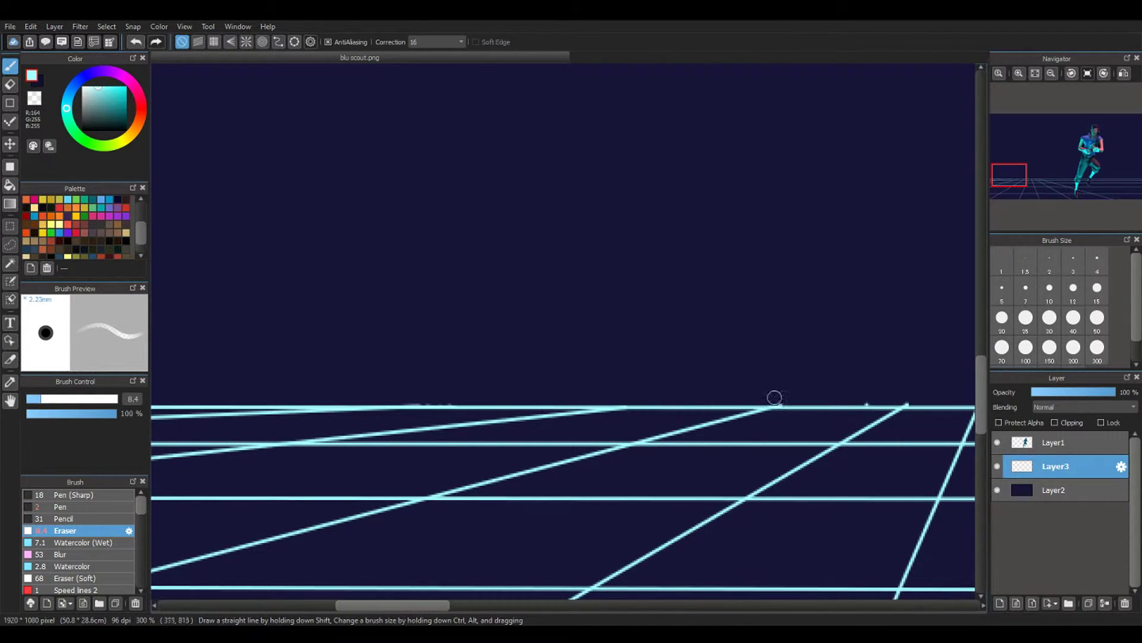
{"action": "scroll", "coordinate": [910, 398], "scroll_direction": "down", "scroll_amount": 5}
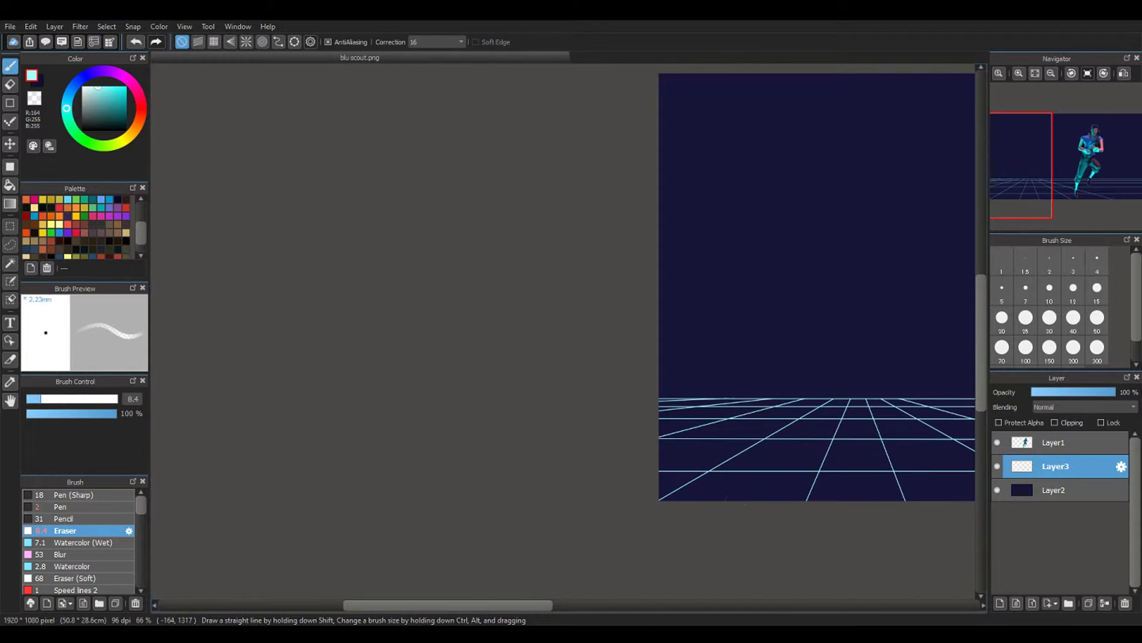
Draw the remaining perspective lines with Pen size 2, fanning from the top grid line to the canvas's right edge with ever flatter slant
{"action": "key", "text": "p"}
{"action": "scroll", "coordinate": [409, 390], "scroll_direction": "up", "scroll_amount": 5}
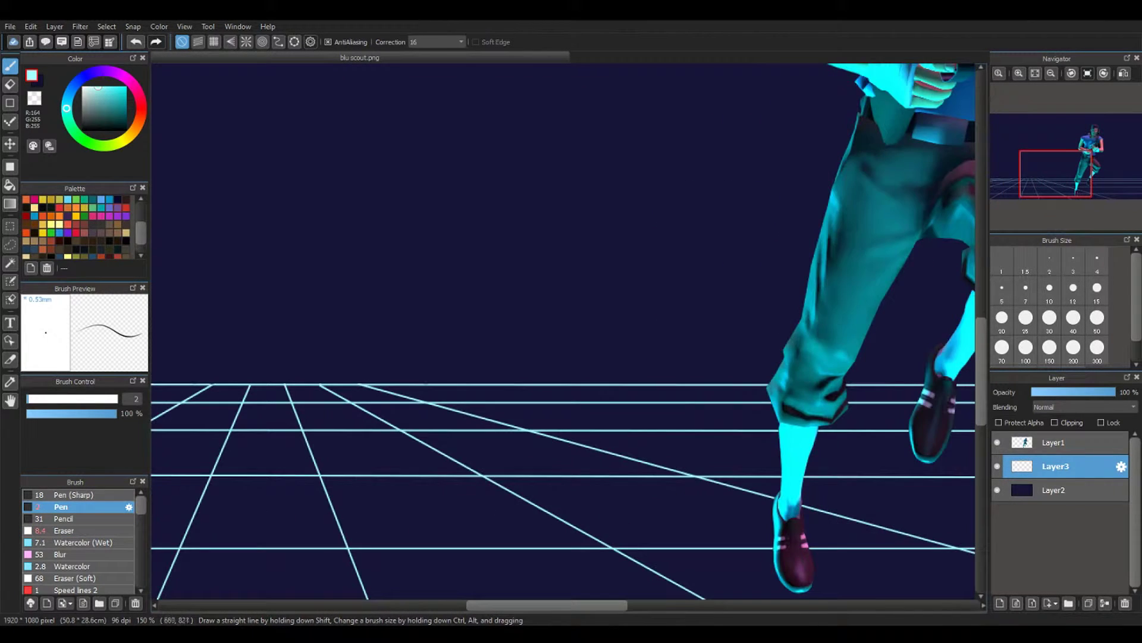
{"action": "scroll", "coordinate": [396, 383], "scroll_direction": "down", "scroll_amount": 6}
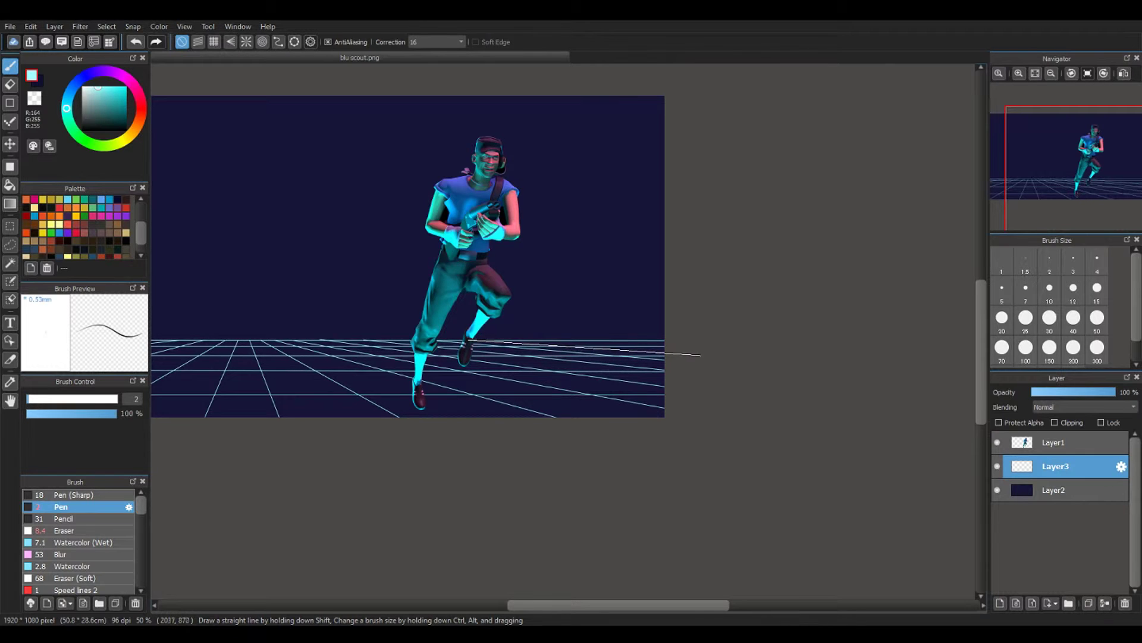
{"action": "scroll", "coordinate": [674, 325], "scroll_direction": "up", "scroll_amount": 3}
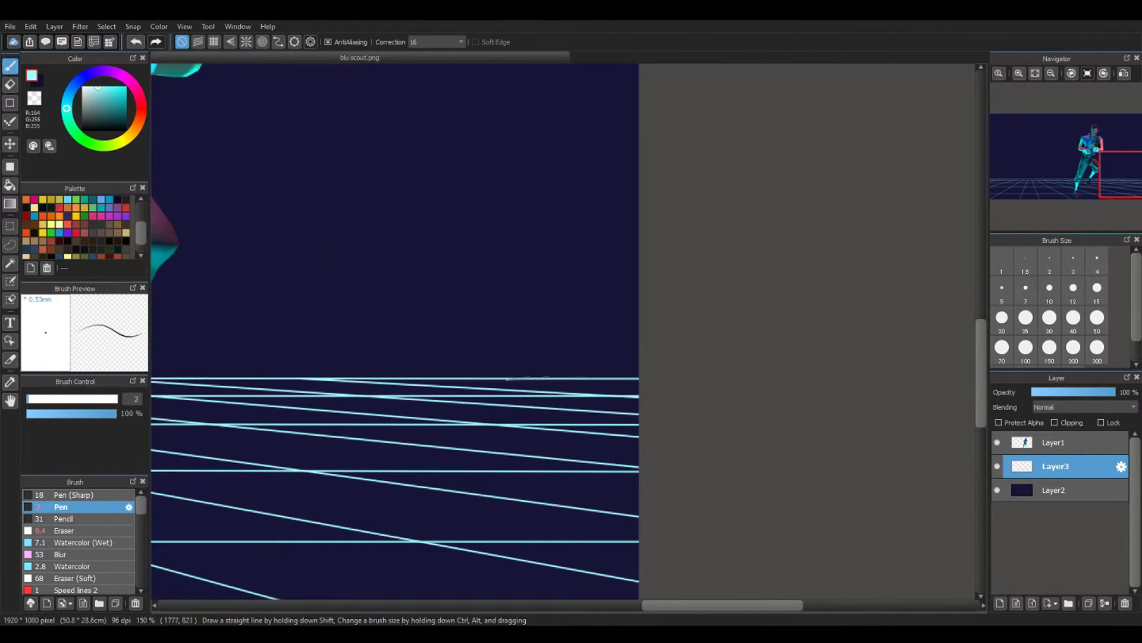
{"action": "scroll", "coordinate": [510, 377], "scroll_direction": "down", "scroll_amount": 3}
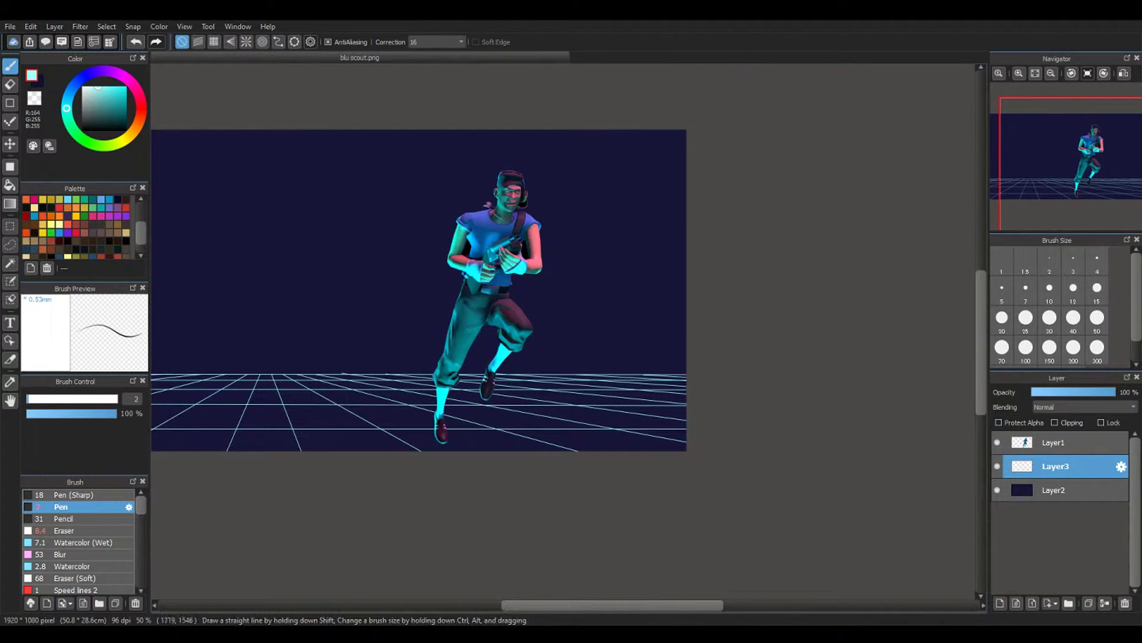
Erase the ends of the right-hand perspective lines that stick out above the top grid line
{"action": "scroll", "coordinate": [376, 361], "scroll_direction": "up", "scroll_amount": 5}
{"action": "left_click", "coordinate": [65, 530]}
{"action": "scroll", "coordinate": [276, 485], "scroll_direction": "up", "scroll_amount": 1}
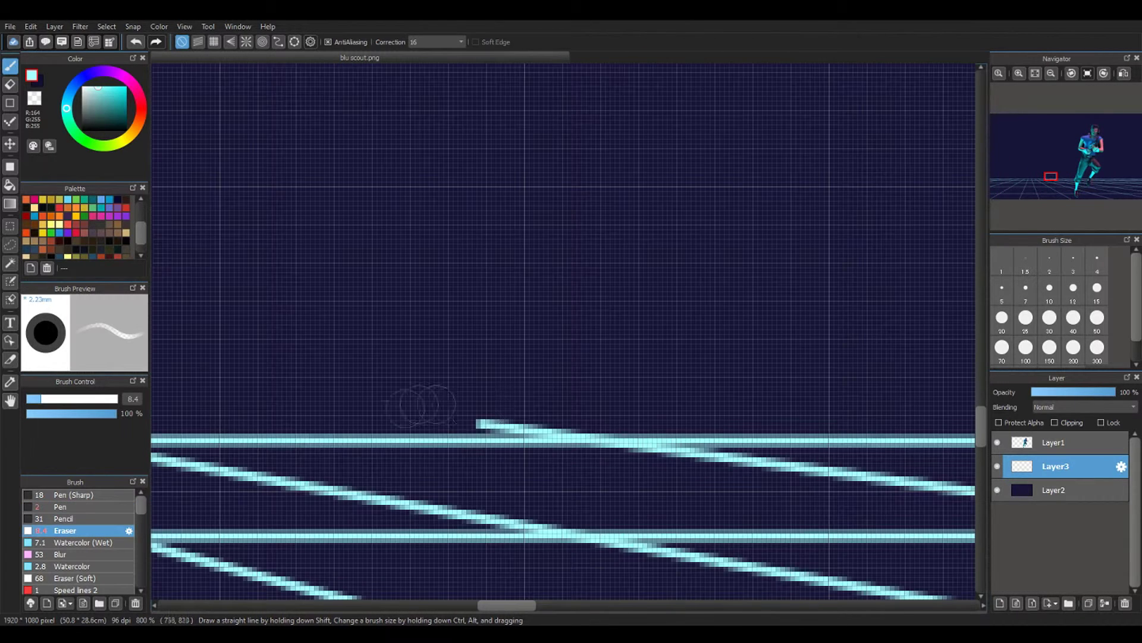
{"action": "left_click_drag", "start_coordinate": [482, 407], "coordinate": [563, 413]}
{"action": "scroll", "coordinate": [531, 364], "scroll_direction": "down", "scroll_amount": 1}
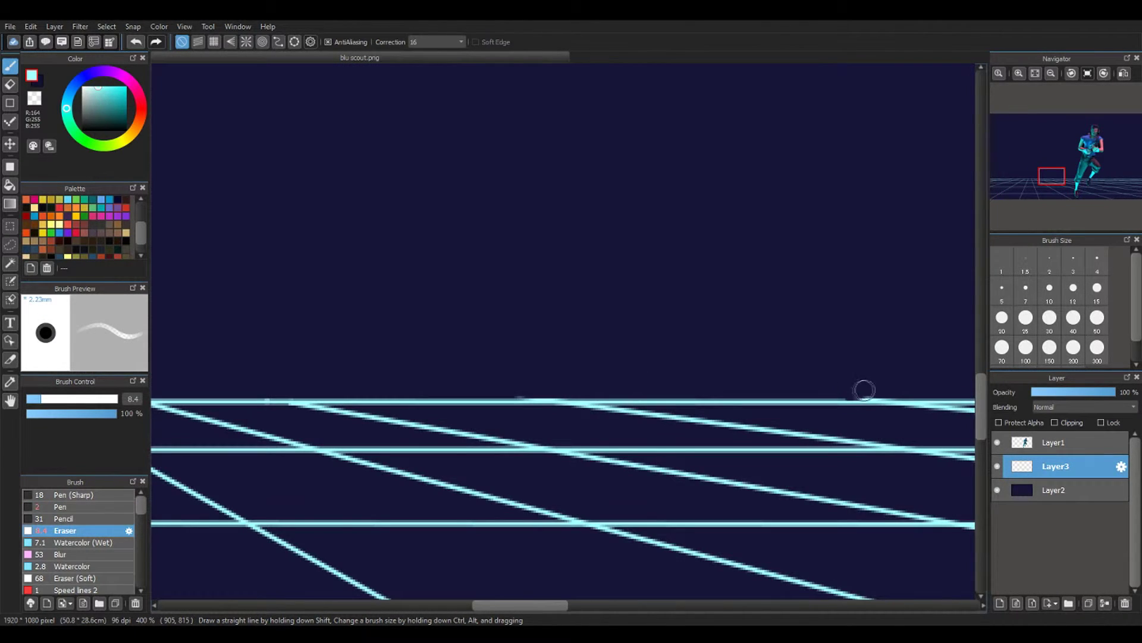
{"action": "left_click_drag", "start_coordinate": [865, 390], "coordinate": [875, 390]}
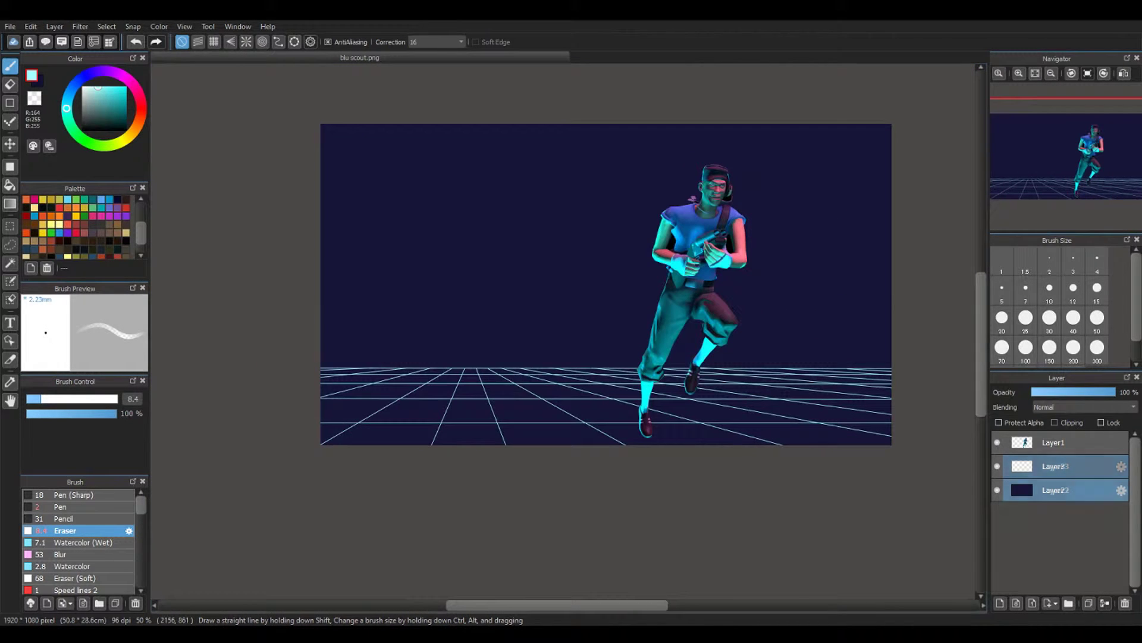
Add a new layer between the grid lines and the background, and prepare Pen size 15 with a cyan sampled from the Scout's lit leg
{"action": "left_click", "coordinate": [1054, 491]}
{"action": "left_click", "coordinate": [1000, 603]}
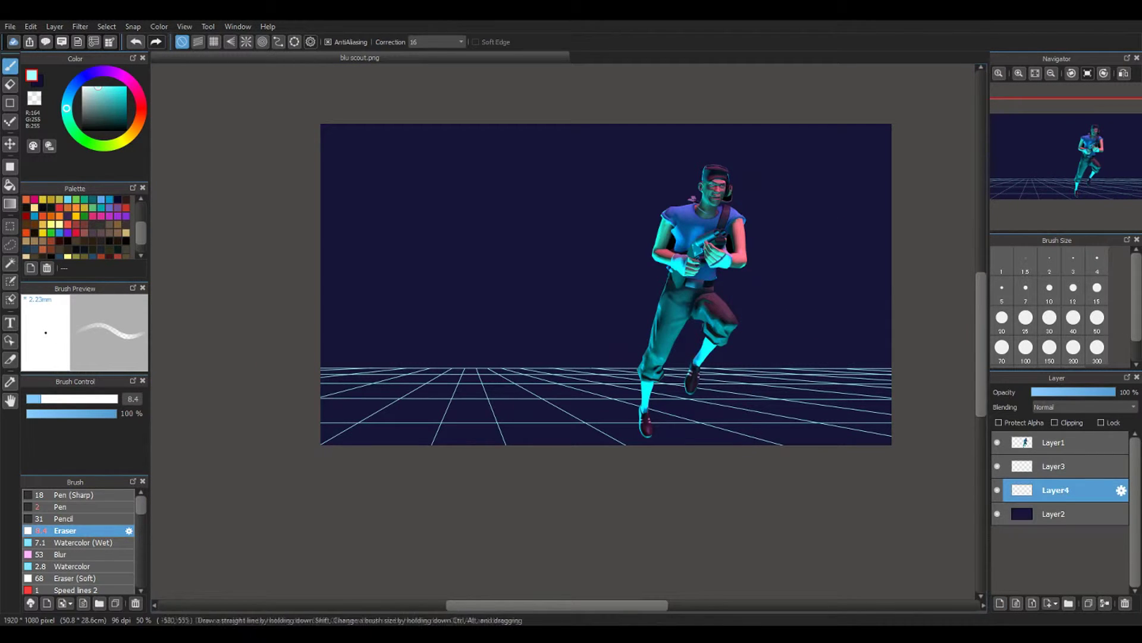
{"action": "left_click", "coordinate": [10, 382]}
{"action": "scroll", "coordinate": [681, 419], "scroll_direction": "up", "scroll_amount": 3}
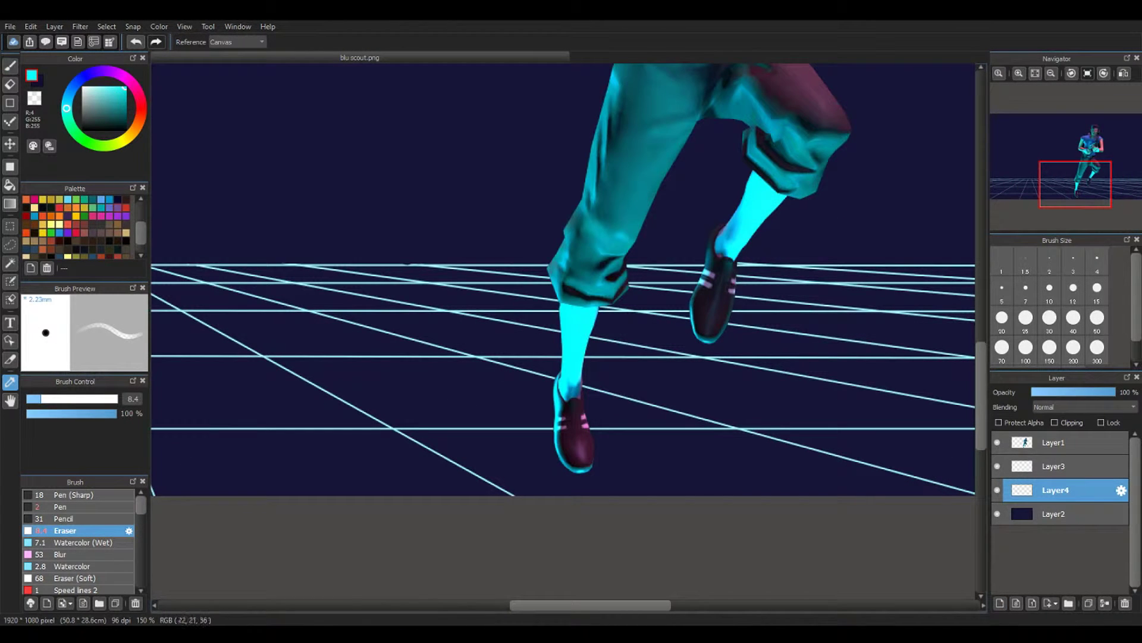
{"action": "left_click", "coordinate": [62, 507]}
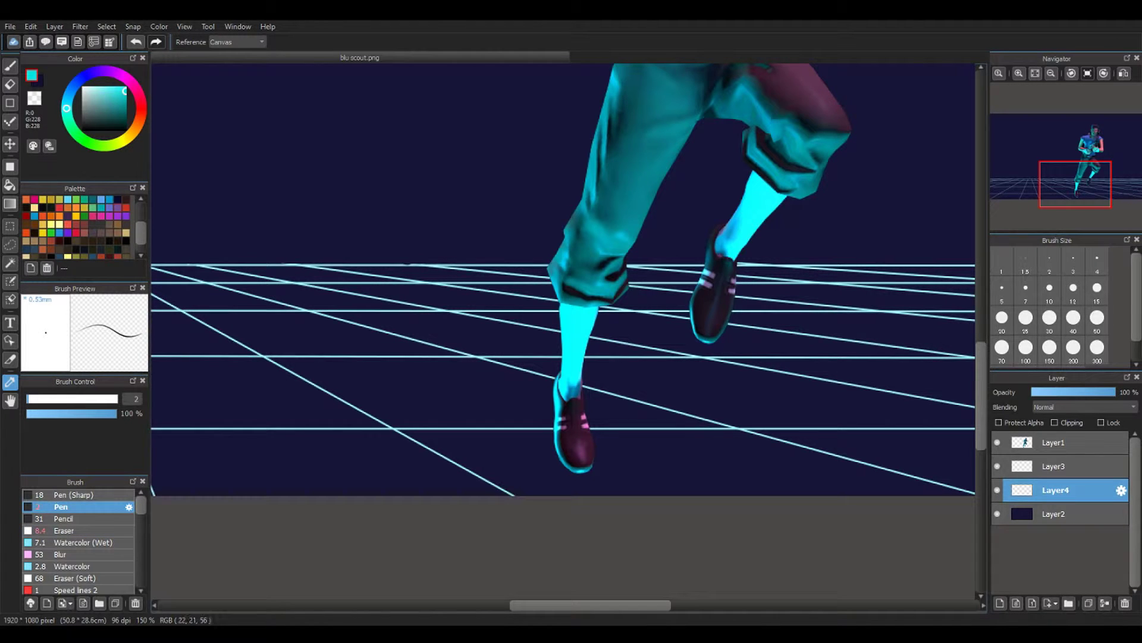
{"action": "left_click", "coordinate": [39, 399]}
{"action": "left_click", "coordinate": [10, 66]}
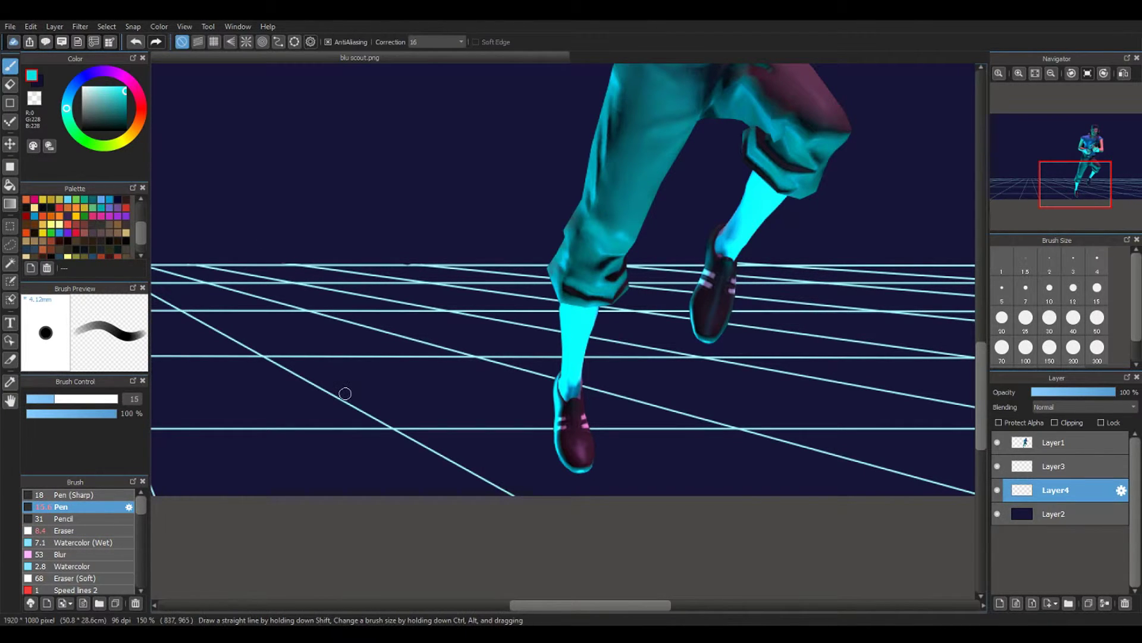
Trace the lowest horizontal grid line and the slanted lines below it in thick cyan, from near the Scout's front foot to the canvas's right edge
{"action": "mouse_move", "coordinate": [492, 485]}
{"action": "left_mouse_down"}
{"action": "mouse_move", "coordinate": [443, 456]}
{"action": "mouse_move", "coordinate": [653, 428]}
{"action": "left_mouse_up"}
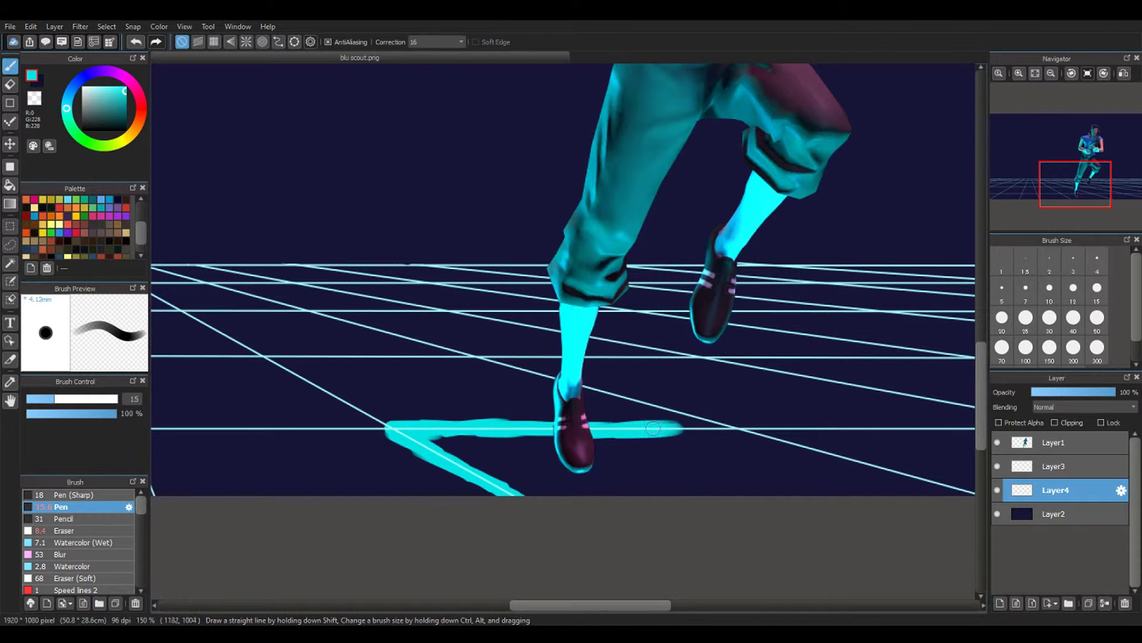
{"action": "scroll", "coordinate": [601, 509], "scroll_direction": "left", "scroll_amount": 3}
{"action": "scroll", "coordinate": [601, 509], "scroll_direction": "right", "scroll_amount": 6}
{"action": "left_click_drag", "start_coordinate": [394, 429], "coordinate": [617, 490]}
{"action": "left_click_drag", "start_coordinate": [405, 430], "coordinate": [723, 427]}
{"action": "scroll", "coordinate": [890, 489], "scroll_direction": "right", "scroll_amount": 3}
{"action": "left_click_drag", "start_coordinate": [553, 430], "coordinate": [753, 472]}
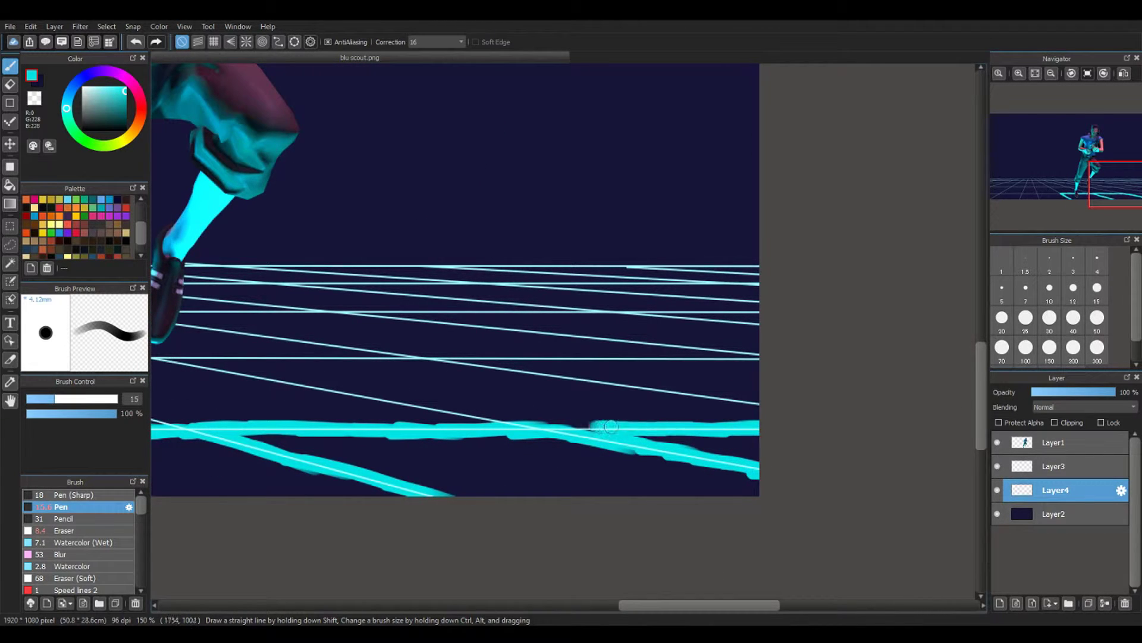
Trace the next two horizontal grid lines up and the slanted lines between them in cyan, at the canvas's right edge
{"action": "left_click_drag", "start_coordinate": [429, 360], "coordinate": [758, 407]}
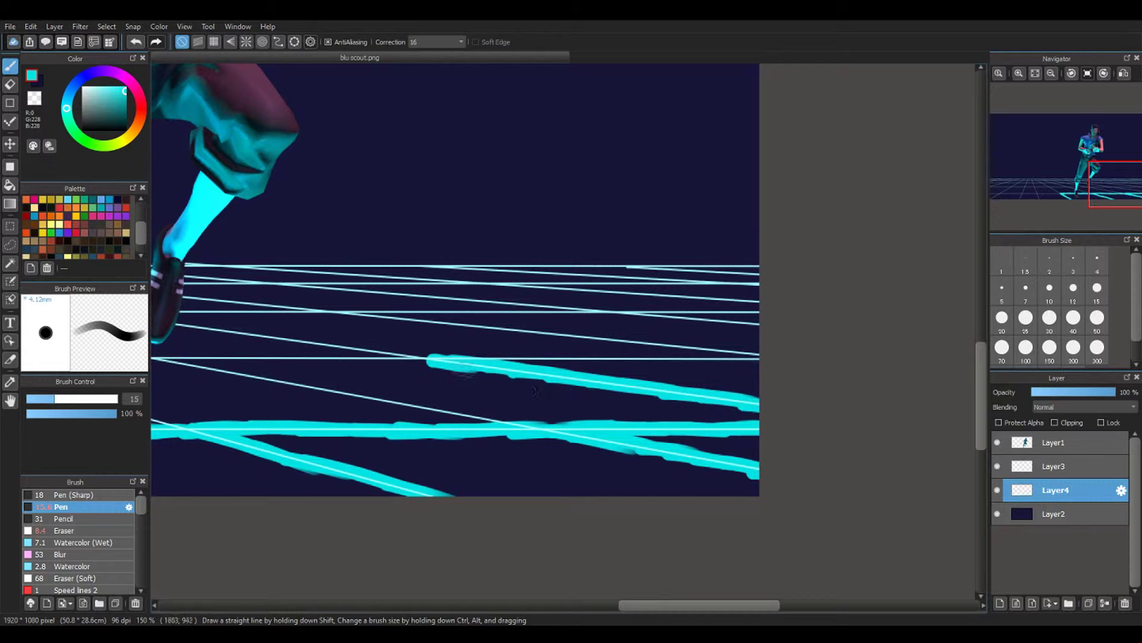
{"action": "left_click_drag", "start_coordinate": [542, 360], "coordinate": [693, 359]}
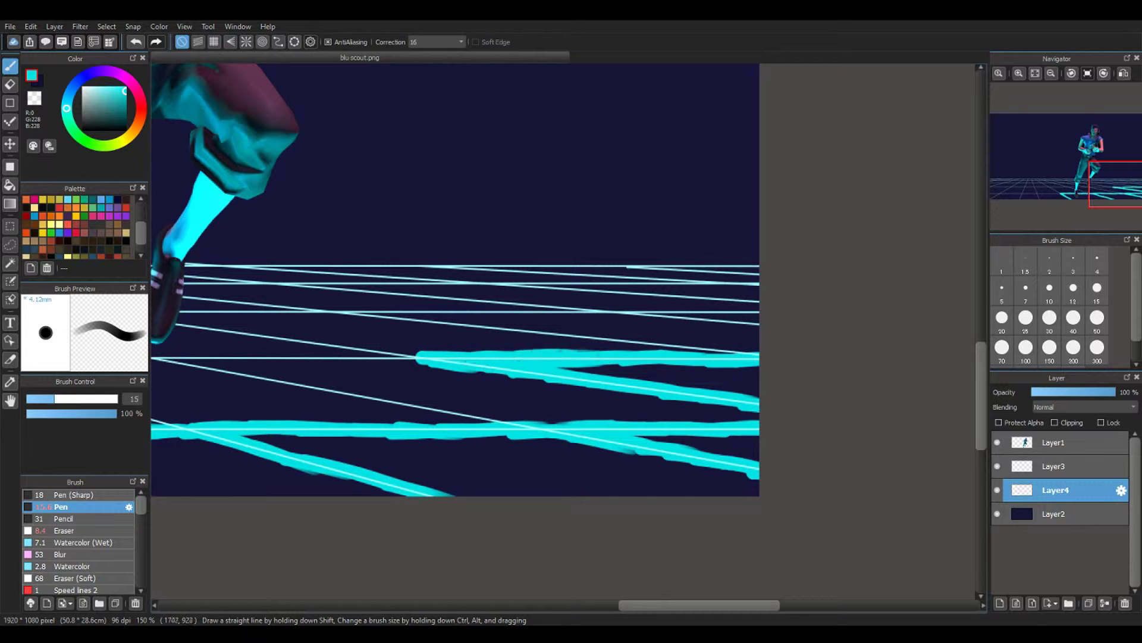
{"action": "left_click_drag", "start_coordinate": [325, 310], "coordinate": [758, 352]}
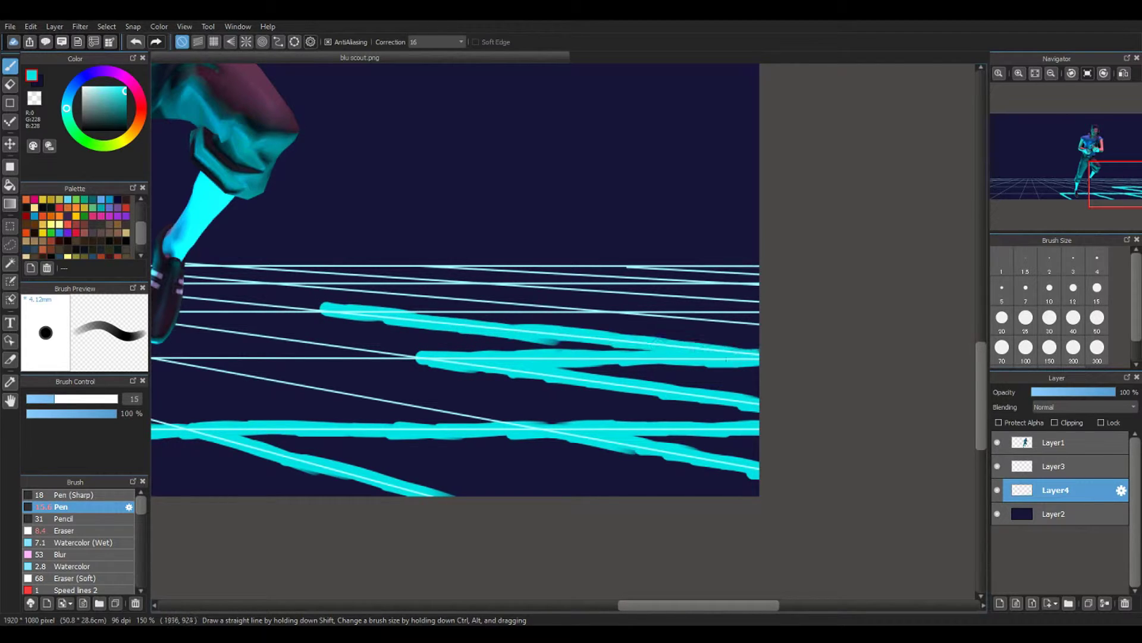
{"action": "left_click_drag", "start_coordinate": [405, 309], "coordinate": [695, 311]}
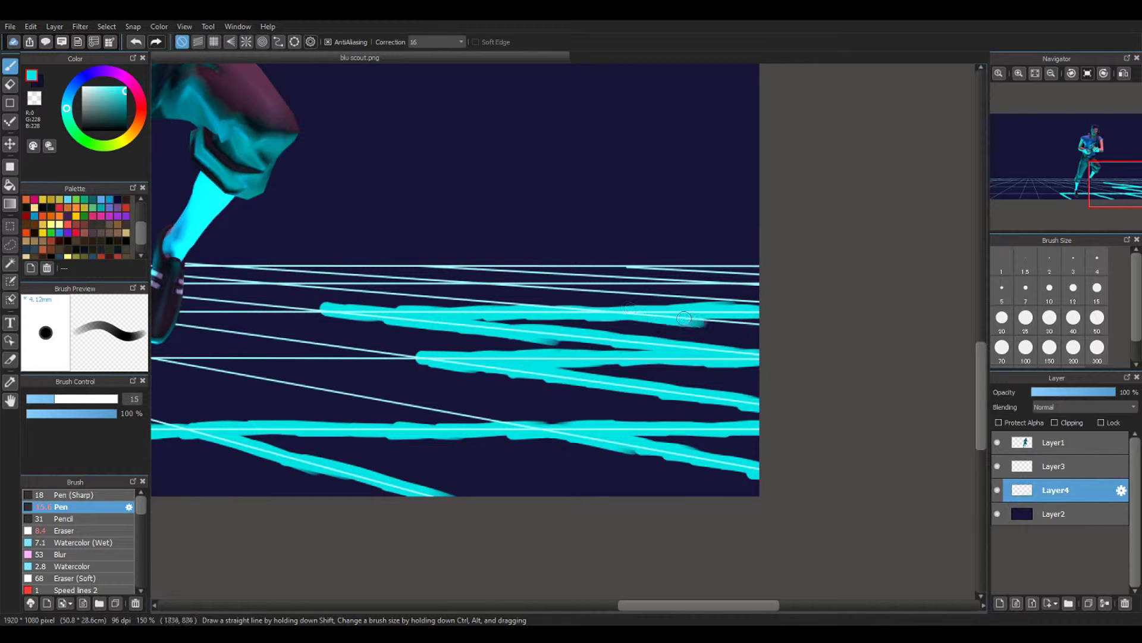
Trace the top two horizontal grid lines and their slanted lines in cyan between the Scout's rear foot and the canvas's right edge
{"action": "left_click_drag", "start_coordinate": [481, 283], "coordinate": [750, 305]}
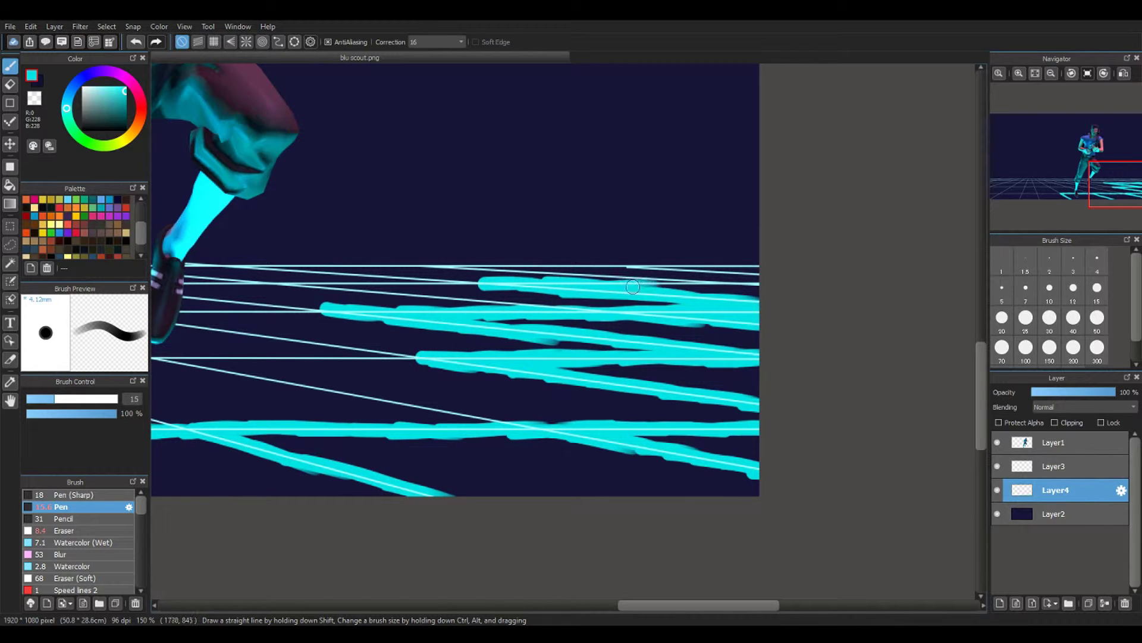
{"action": "left_click_drag", "start_coordinate": [632, 286], "coordinate": [757, 290]}
{"action": "left_click_drag", "start_coordinate": [470, 263], "coordinate": [741, 262]}
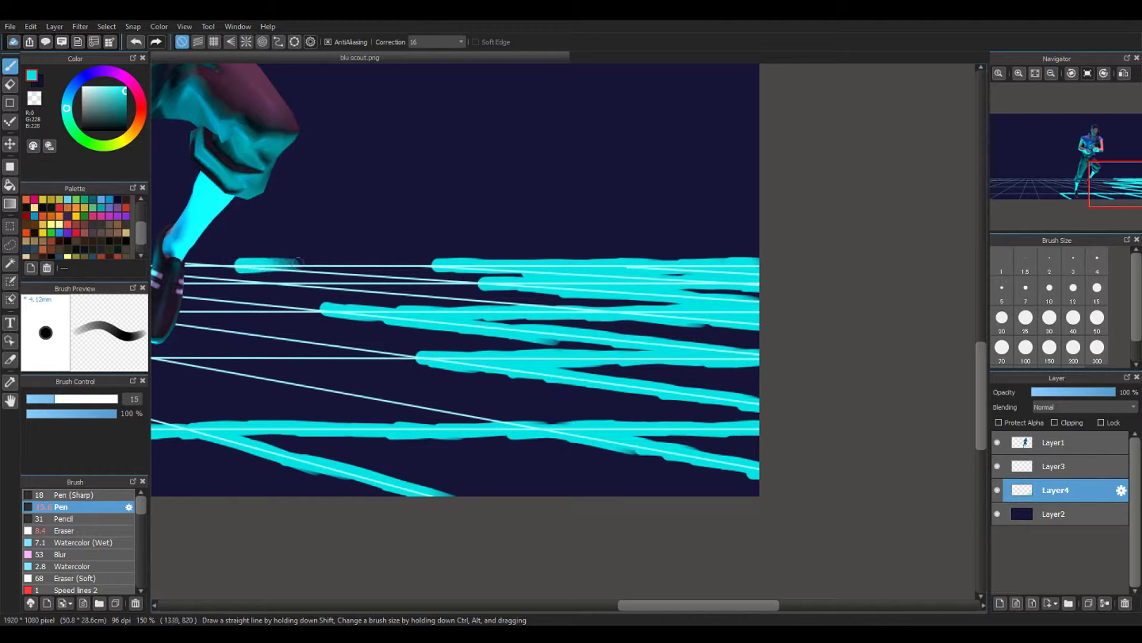
{"action": "left_click_drag", "start_coordinate": [297, 262], "coordinate": [400, 265]}
{"action": "mouse_move", "coordinate": [303, 276]}
{"action": "left_mouse_down"}
{"action": "mouse_move", "coordinate": [488, 280]}
{"action": "mouse_move", "coordinate": [301, 285]}
{"action": "mouse_move", "coordinate": [549, 307]}
{"action": "left_mouse_up"}
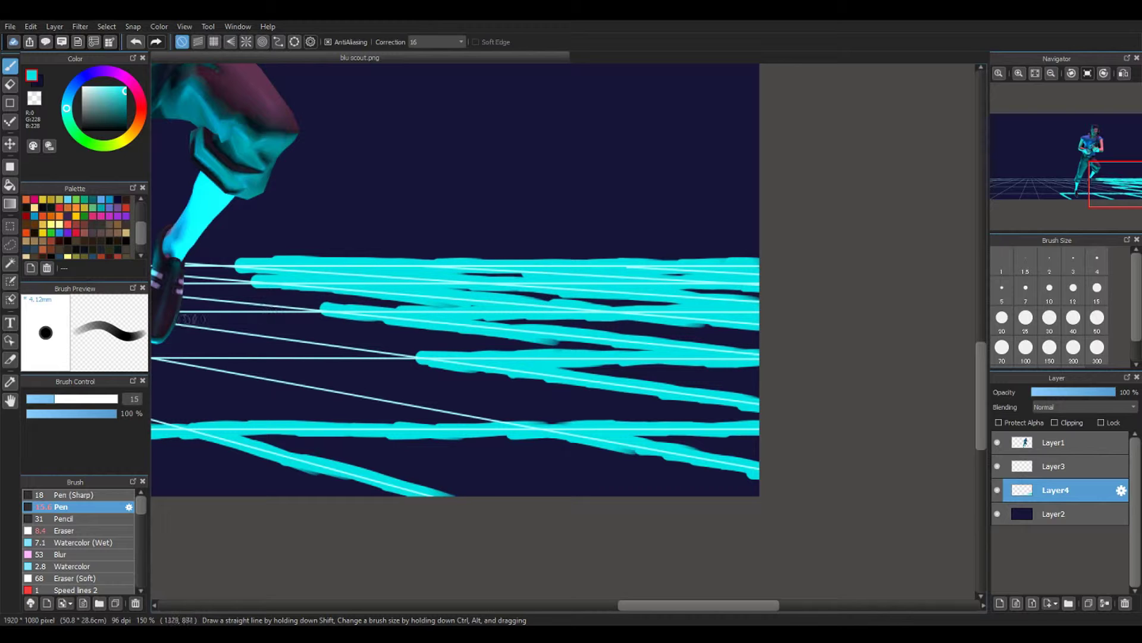
{"action": "left_click_drag", "start_coordinate": [170, 310], "coordinate": [335, 315]}
Hide the Scout's layer and extend the cyan tracing along the grid lines he covered, down to the lowest horizontal line
{"action": "left_click_drag", "start_coordinate": [672, 605], "coordinate": [635, 605]}
{"action": "left_click", "coordinate": [997, 442]}
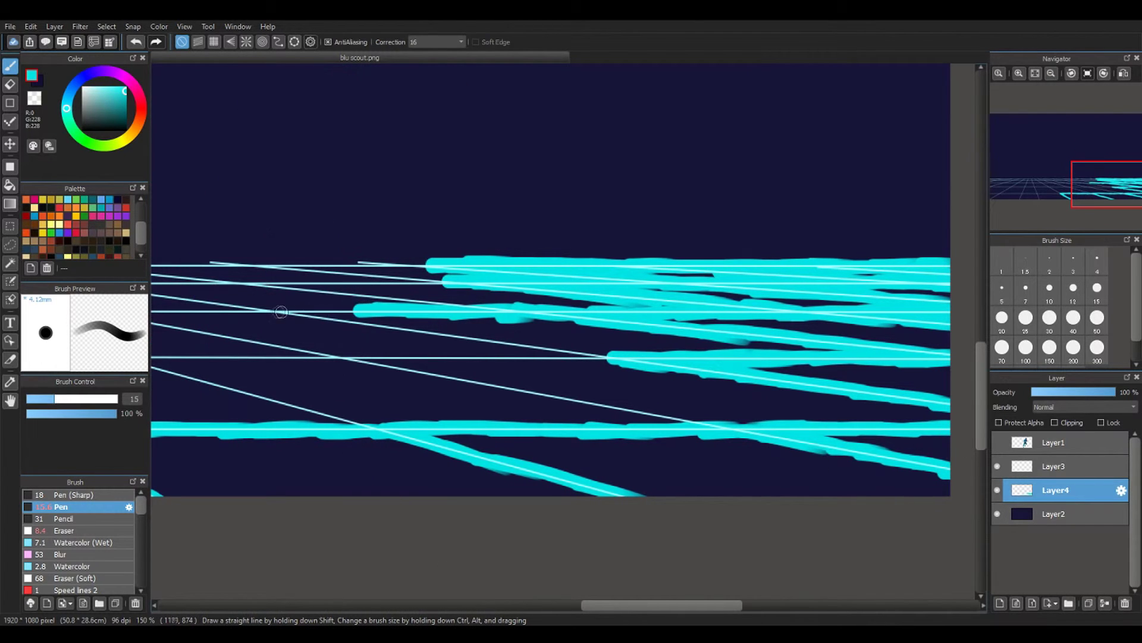
{"action": "left_click_drag", "start_coordinate": [357, 310], "coordinate": [269, 312]}
{"action": "left_click_drag", "start_coordinate": [342, 319], "coordinate": [616, 361]}
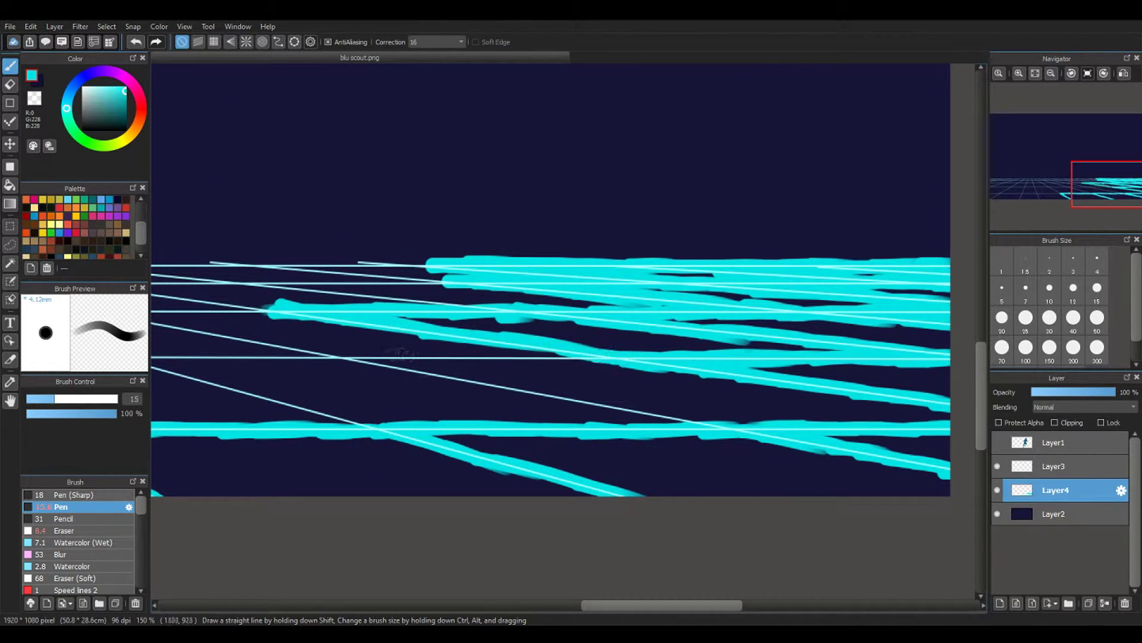
{"action": "mouse_move", "coordinate": [328, 357]}
{"action": "left_mouse_down"}
{"action": "mouse_move", "coordinate": [580, 358]}
{"action": "mouse_move", "coordinate": [470, 384]}
{"action": "mouse_move", "coordinate": [714, 428]}
{"action": "left_mouse_up"}
Trace the top three horizontal grid lines and the slanted lines crossing them in cyan over the middle of the floor
{"action": "left_click_drag", "start_coordinate": [635, 605], "coordinate": [570, 605]}
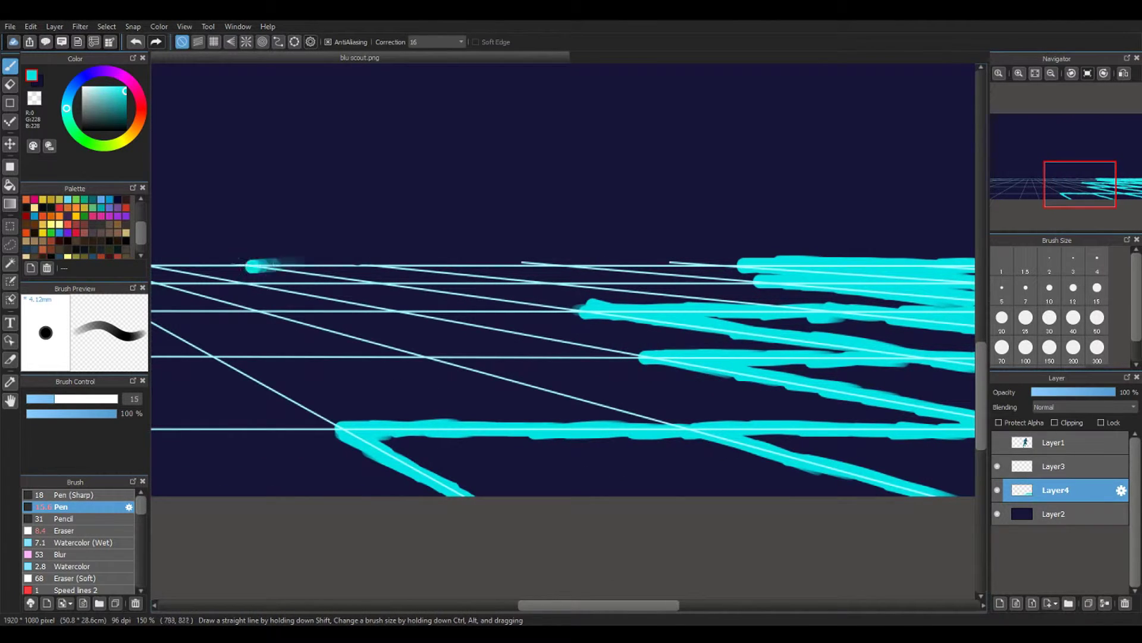
{"action": "left_click_drag", "start_coordinate": [281, 265], "coordinate": [735, 266]}
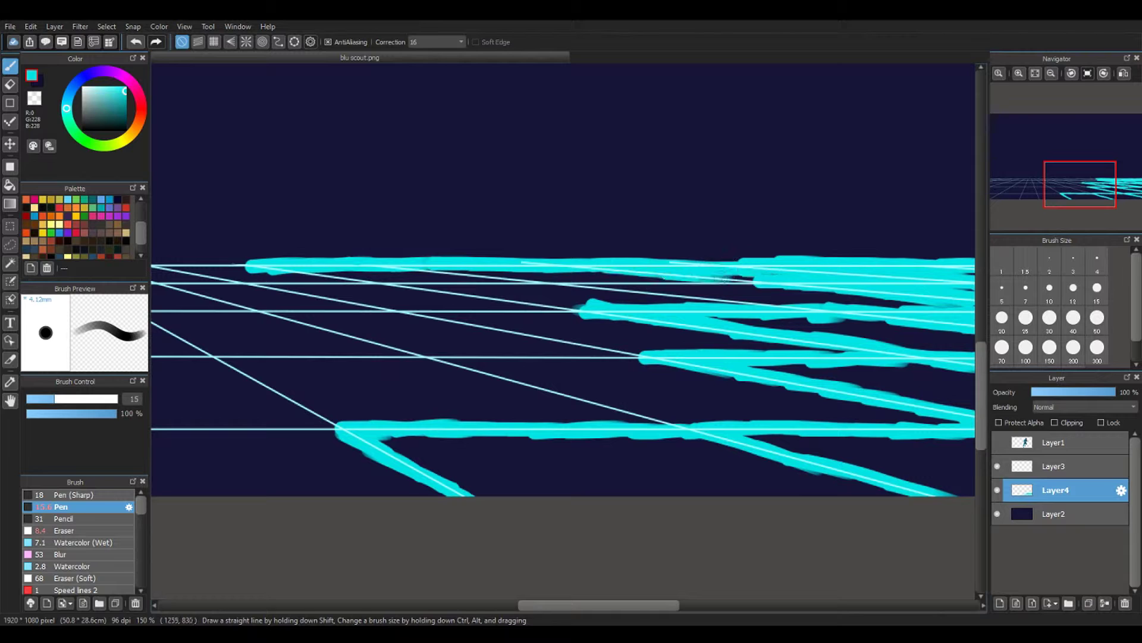
{"action": "mouse_move", "coordinate": [663, 283]}
{"action": "left_mouse_down"}
{"action": "mouse_move", "coordinate": [411, 272]}
{"action": "mouse_move", "coordinate": [705, 294]}
{"action": "left_mouse_up"}
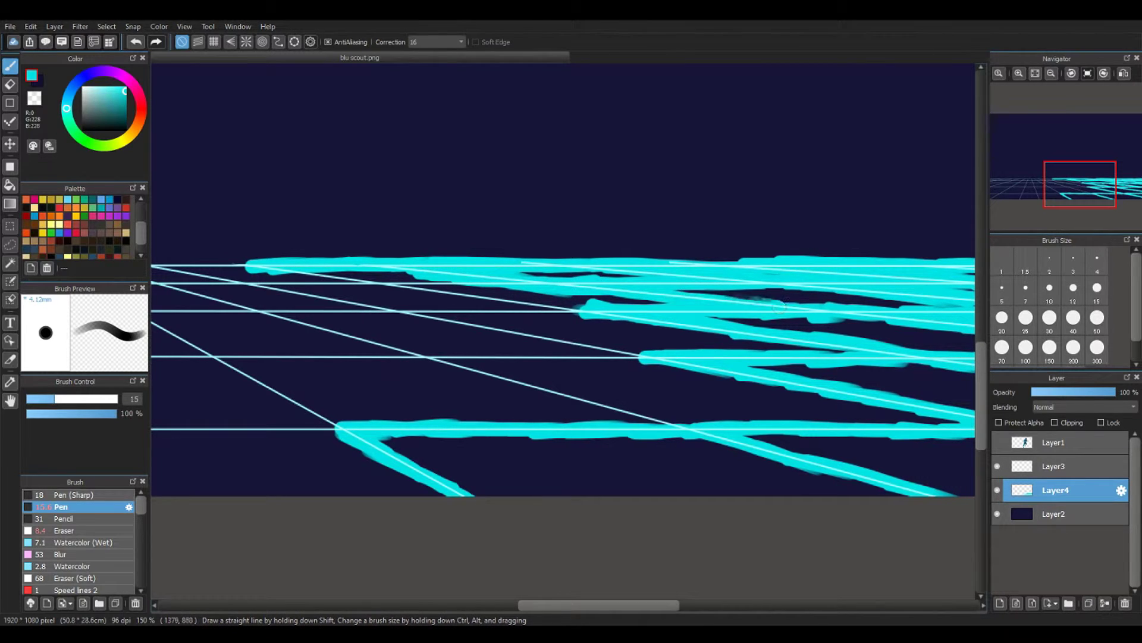
{"action": "left_click_drag", "start_coordinate": [271, 265], "coordinate": [586, 315]}
{"action": "left_click_drag", "start_coordinate": [381, 308], "coordinate": [590, 313]}
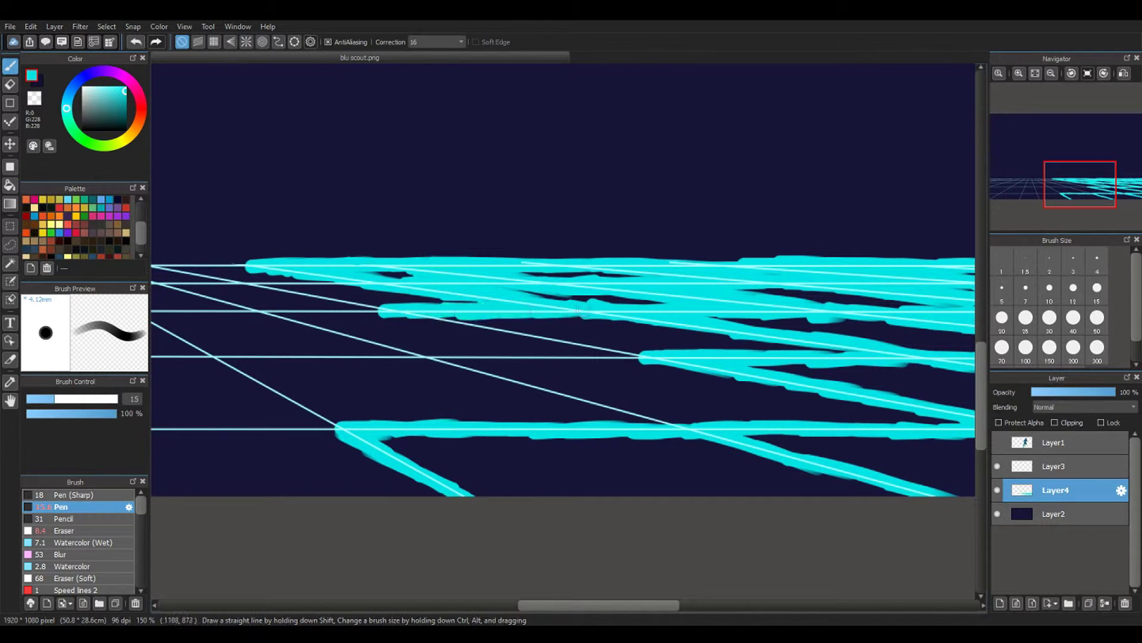
{"action": "mouse_move", "coordinate": [240, 283]}
{"action": "left_mouse_down"}
{"action": "mouse_move", "coordinate": [374, 288]}
{"action": "mouse_move", "coordinate": [364, 310]}
{"action": "mouse_move", "coordinate": [586, 337]}
{"action": "left_mouse_up"}
{"action": "left_click_drag", "start_coordinate": [515, 334], "coordinate": [648, 358]}
Trace the steep perspective line left of the traced area up to the horizon, and the grid lines between it and the existing cyan strokes
{"action": "left_click_drag", "start_coordinate": [596, 605], "coordinate": [545, 605]}
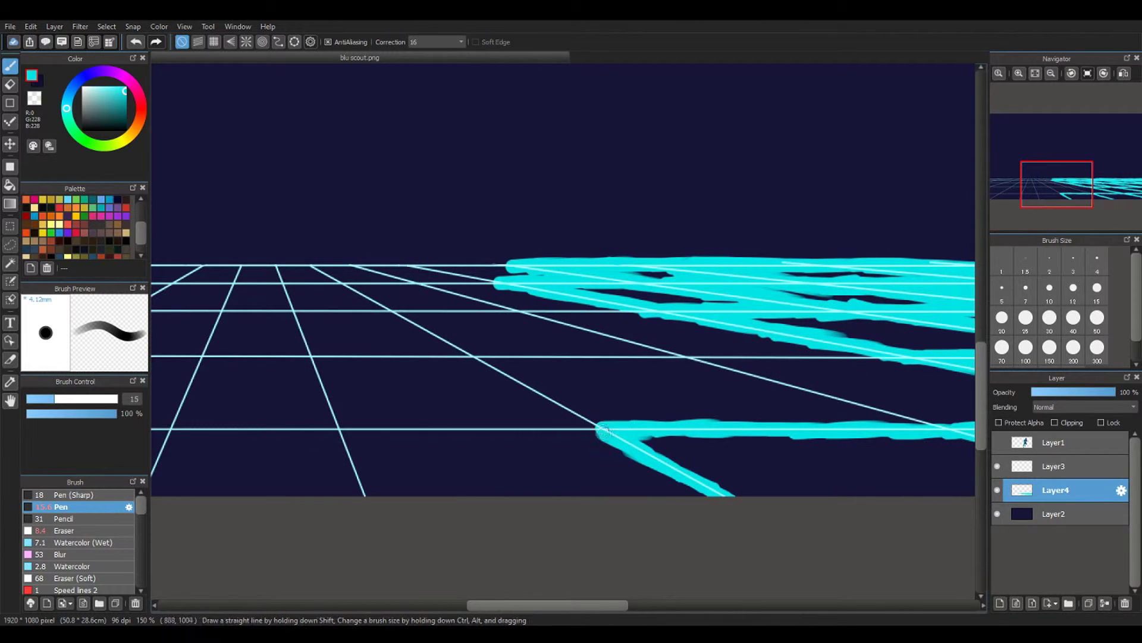
{"action": "left_click_drag", "start_coordinate": [598, 429], "coordinate": [357, 294]}
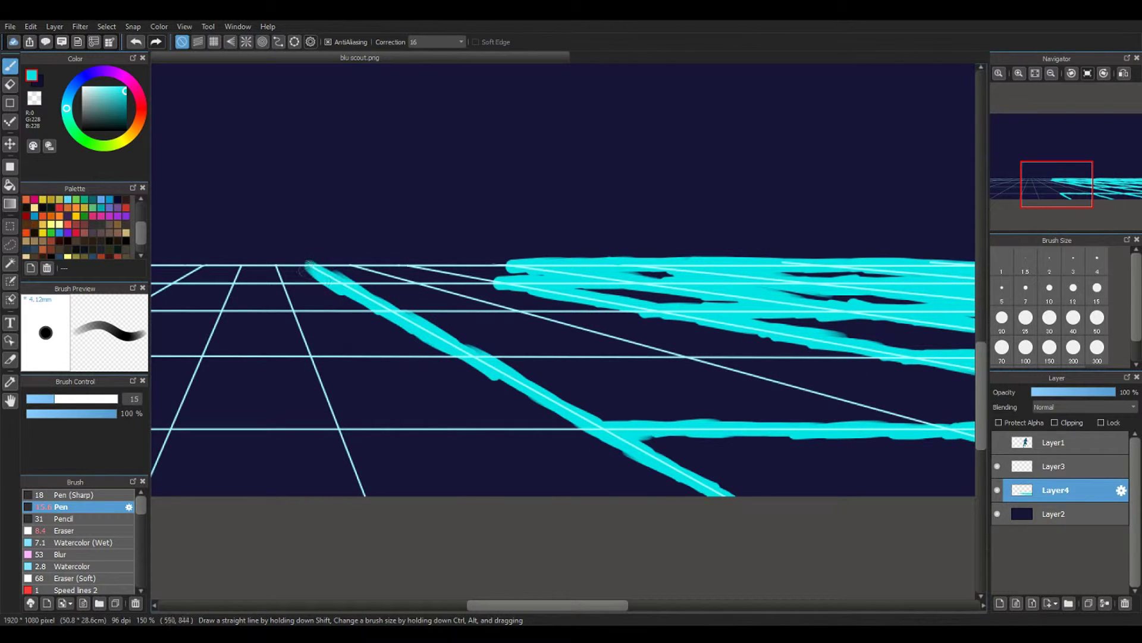
{"action": "left_click_drag", "start_coordinate": [300, 264], "coordinate": [526, 266]}
{"action": "left_click_drag", "start_coordinate": [364, 273], "coordinate": [970, 428]}
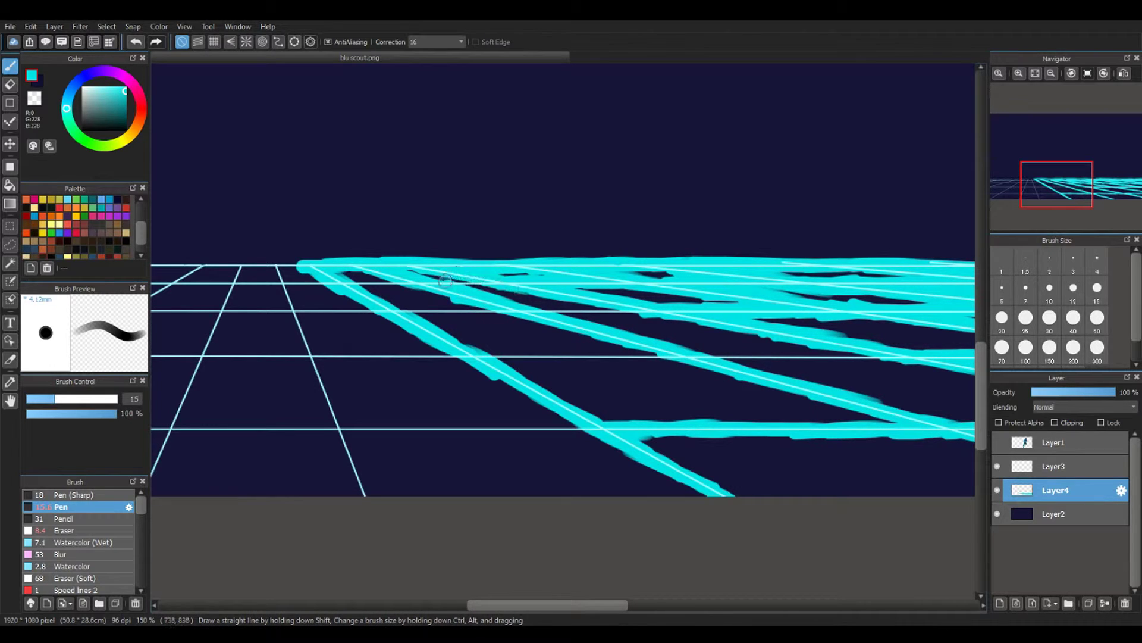
{"action": "left_click_drag", "start_coordinate": [699, 355], "coordinate": [911, 359]}
{"action": "left_click_drag", "start_coordinate": [476, 356], "coordinate": [689, 357]}
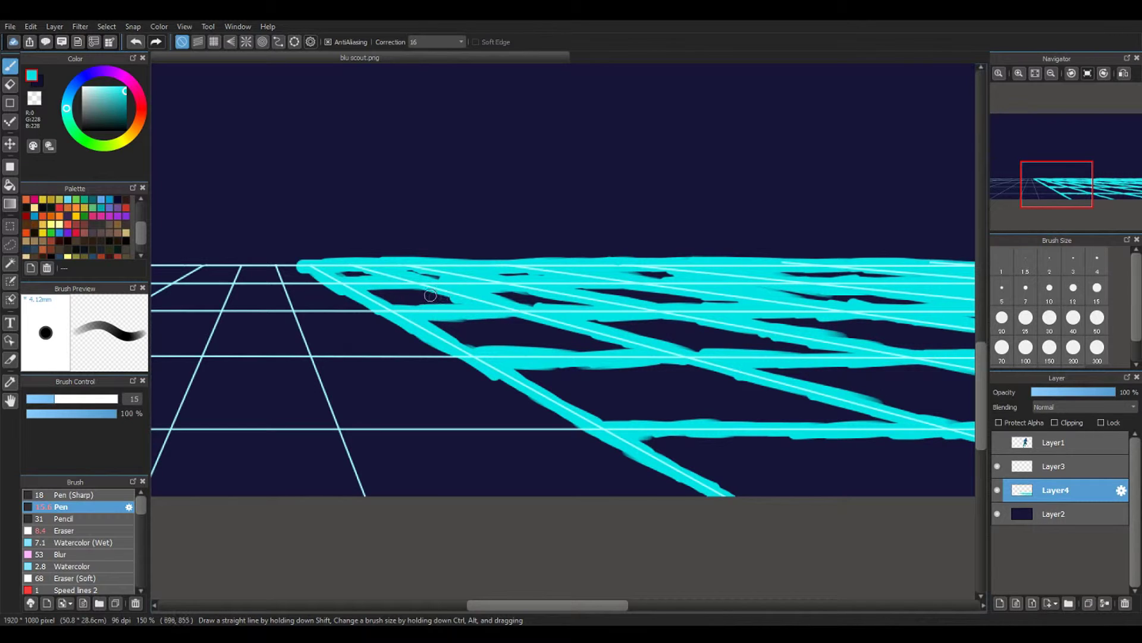
Trace the top two horizontal lines across the left part of the floor and the slanted lines running to the canvas's left edge
{"action": "left_click_drag", "start_coordinate": [542, 605], "coordinate": [473, 605]}
{"action": "left_click_drag", "start_coordinate": [160, 272], "coordinate": [644, 268]}
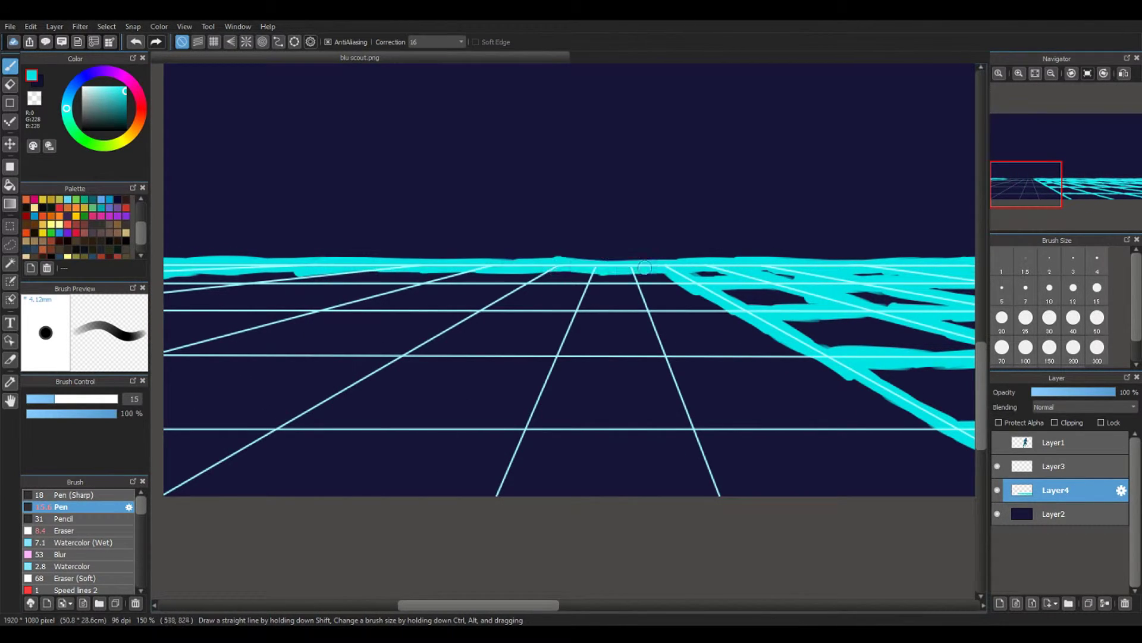
{"action": "left_click_drag", "start_coordinate": [163, 296], "coordinate": [379, 269]}
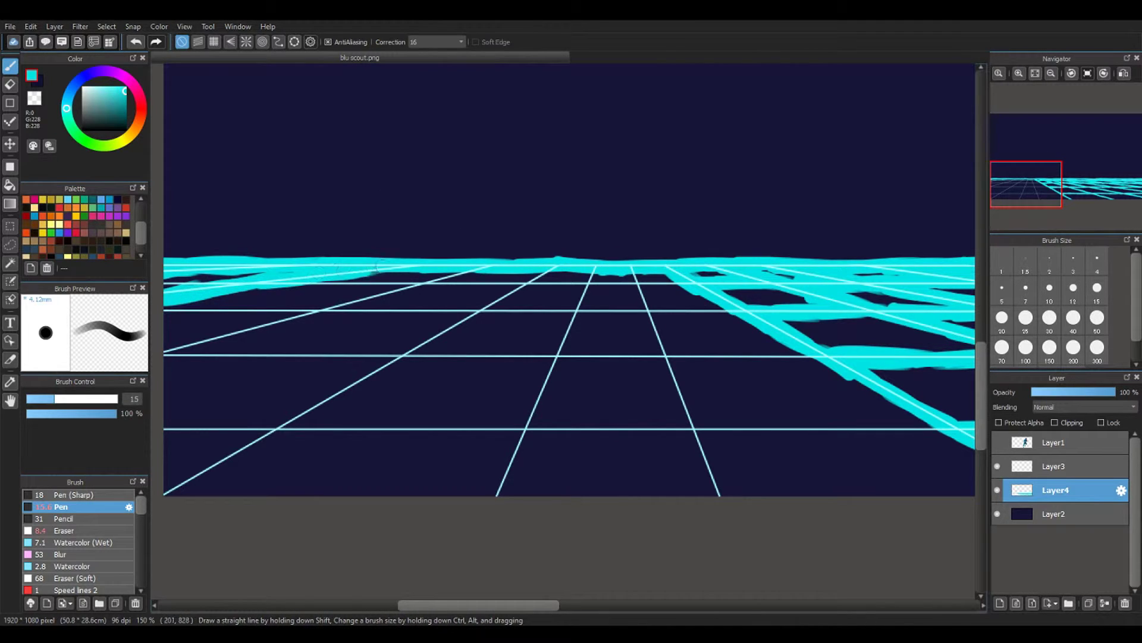
{"action": "left_click_drag", "start_coordinate": [165, 281], "coordinate": [424, 288]}
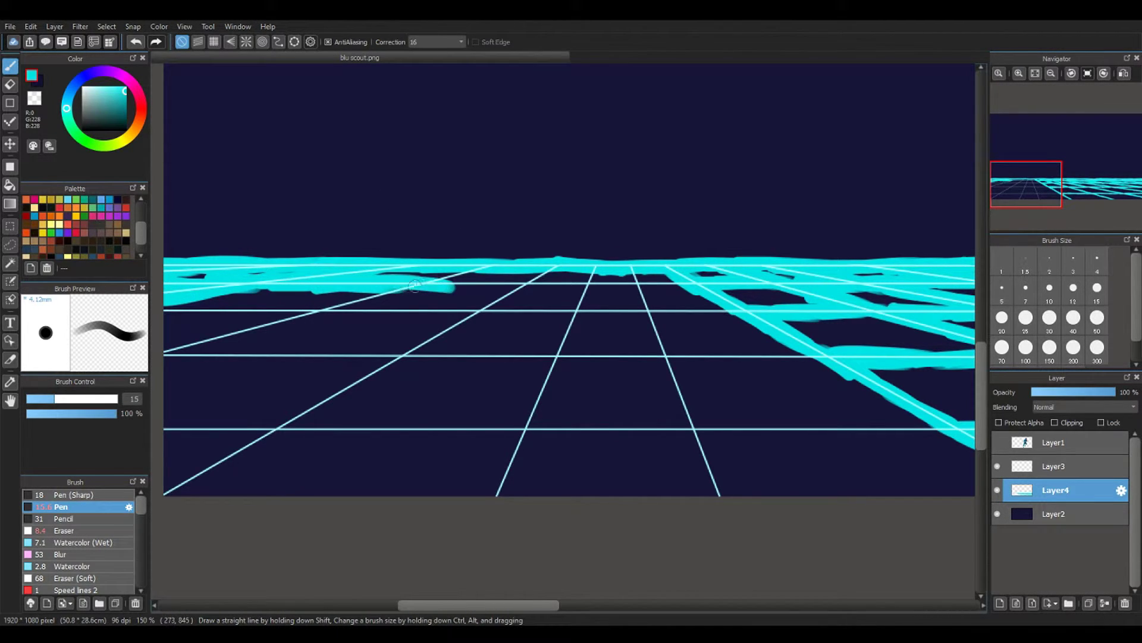
{"action": "left_click_drag", "start_coordinate": [539, 286], "coordinate": [673, 283]}
{"action": "left_click_drag", "start_coordinate": [166, 355], "coordinate": [437, 281]}
{"action": "mouse_move", "coordinate": [559, 267]}
{"action": "left_mouse_down"}
{"action": "mouse_move", "coordinate": [169, 491]}
{"action": "mouse_move", "coordinate": [196, 479]}
{"action": "left_mouse_up"}
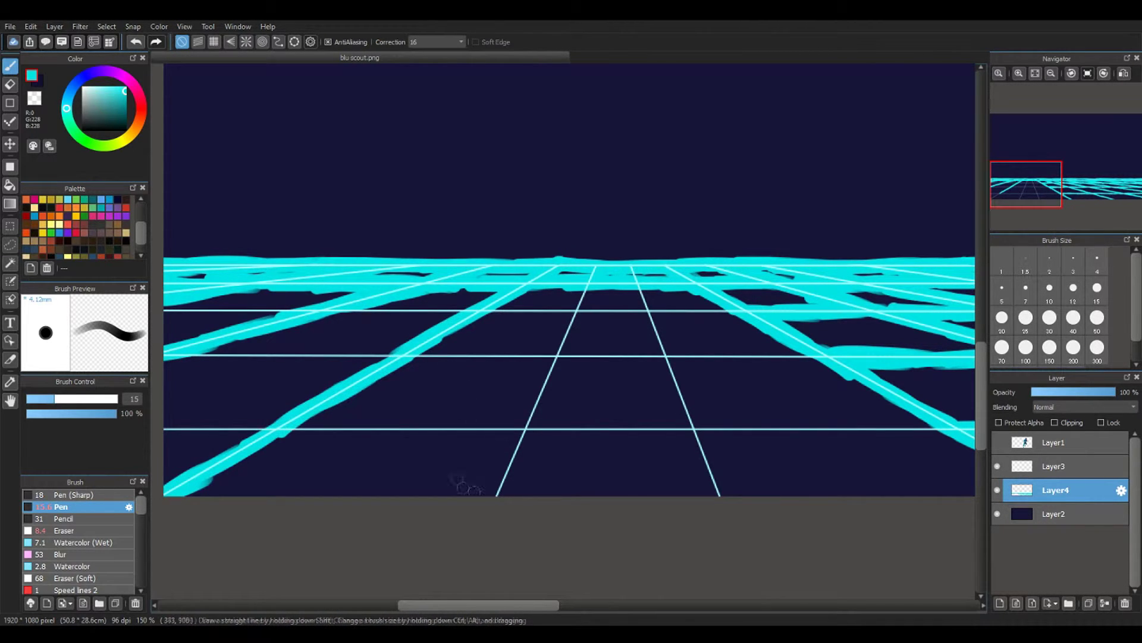
Trace the two steep central perspective lines and the three lower horizontal lines in cyan on the left part of the floor
{"action": "mouse_move", "coordinate": [493, 495]}
{"action": "left_mouse_down"}
{"action": "mouse_move", "coordinate": [583, 303]}
{"action": "mouse_move", "coordinate": [668, 381]}
{"action": "mouse_move", "coordinate": [721, 497]}
{"action": "left_mouse_up"}
{"action": "mouse_move", "coordinate": [164, 426]}
{"action": "left_mouse_down"}
{"action": "mouse_move", "coordinate": [231, 440]}
{"action": "mouse_move", "coordinate": [964, 429]}
{"action": "left_mouse_up"}
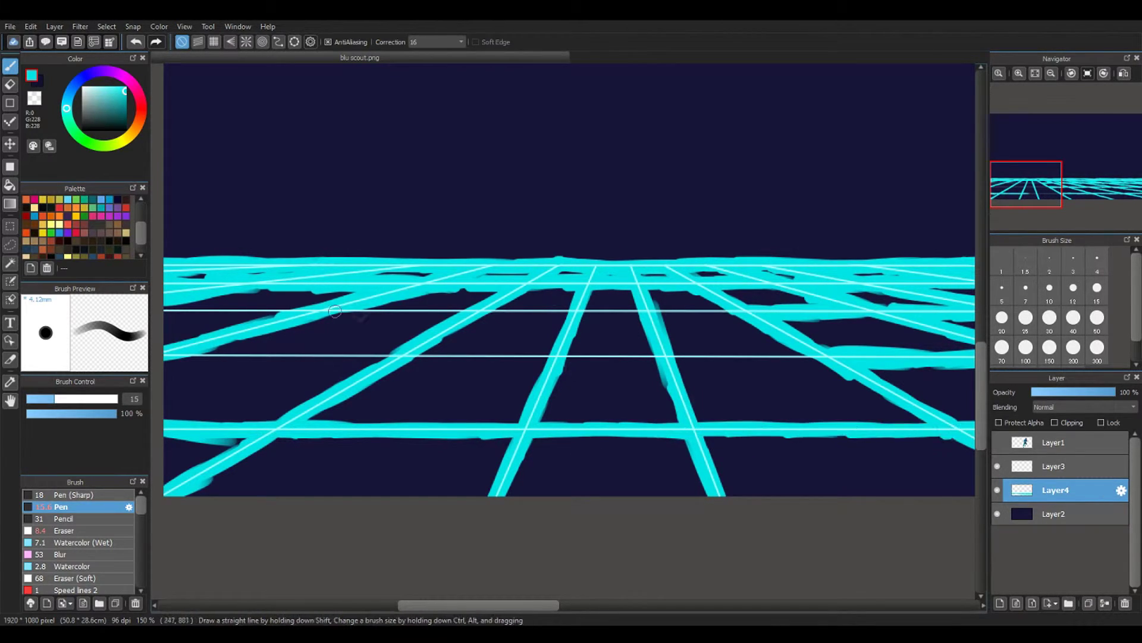
{"action": "left_click_drag", "start_coordinate": [165, 355], "coordinate": [819, 356]}
{"action": "left_click_drag", "start_coordinate": [156, 310], "coordinate": [745, 314]}
Hide the cyan strokes layer and erase the line ends sticking out above the top grid line on Layer3 with the Eraser at size 8.4
{"action": "left_click_drag", "start_coordinate": [506, 605], "coordinate": [690, 605]}
{"action": "left_click", "coordinate": [998, 490]}
{"action": "left_click", "coordinate": [1056, 466]}
{"action": "scroll", "coordinate": [266, 238], "scroll_direction": "up", "scroll_amount": 3}
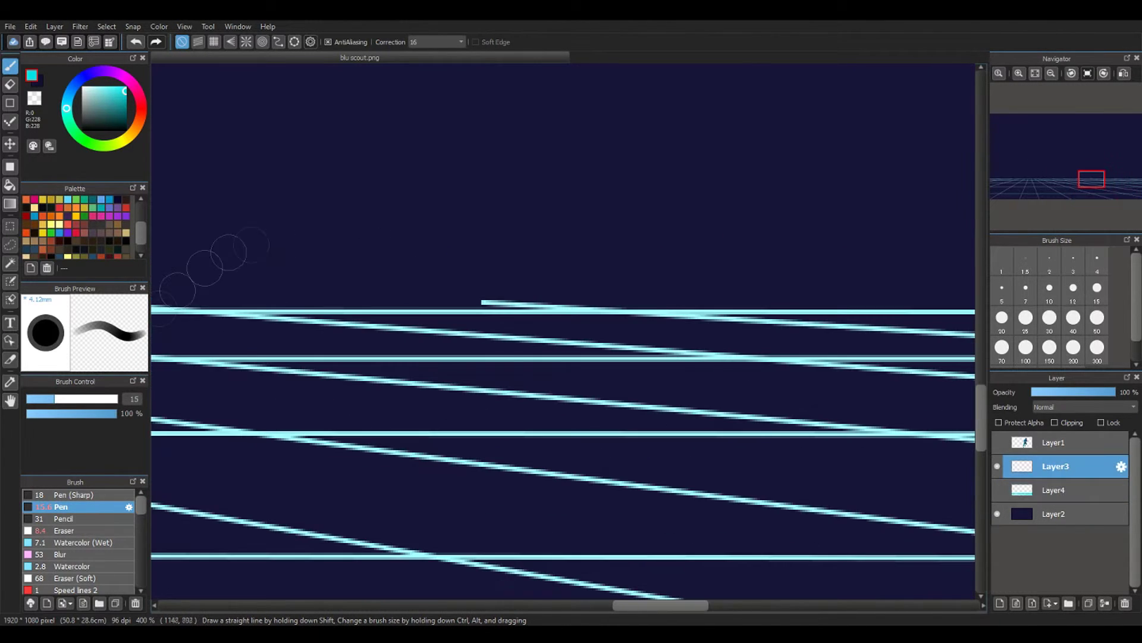
{"action": "left_click", "coordinate": [67, 530]}
{"action": "scroll", "coordinate": [600, 298], "scroll_direction": "left", "scroll_amount": 5}
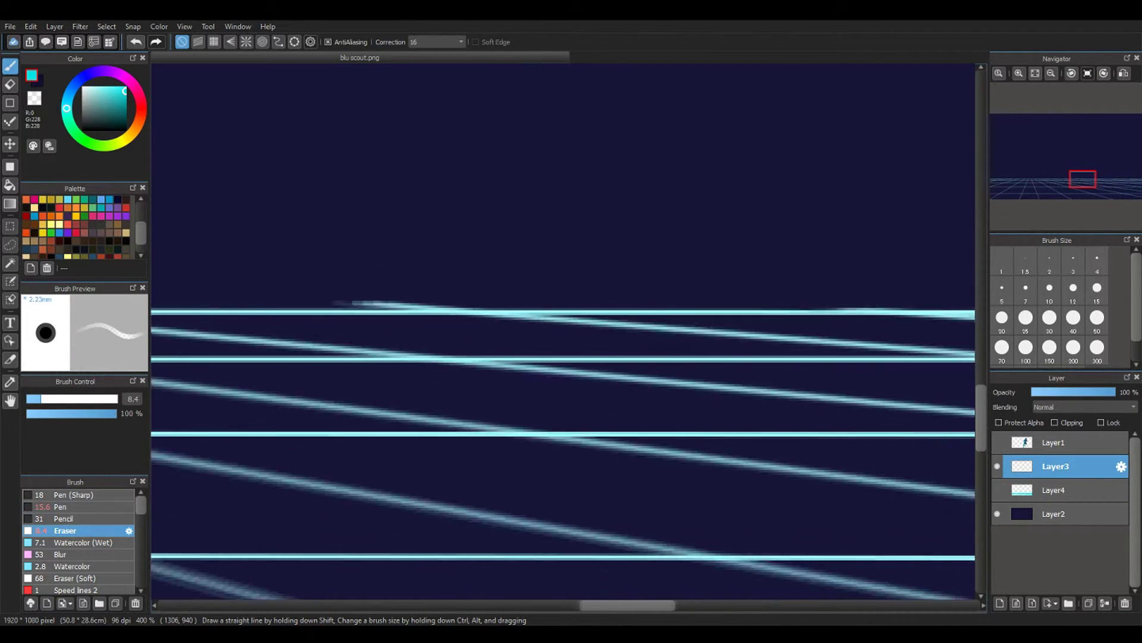
Show Layer4 again, blur its cyan strokes across the whole floor into a glow with Blur size 95, and show the Scout's layer again
{"action": "scroll", "coordinate": [565, 322], "scroll_direction": "down", "scroll_amount": 6}
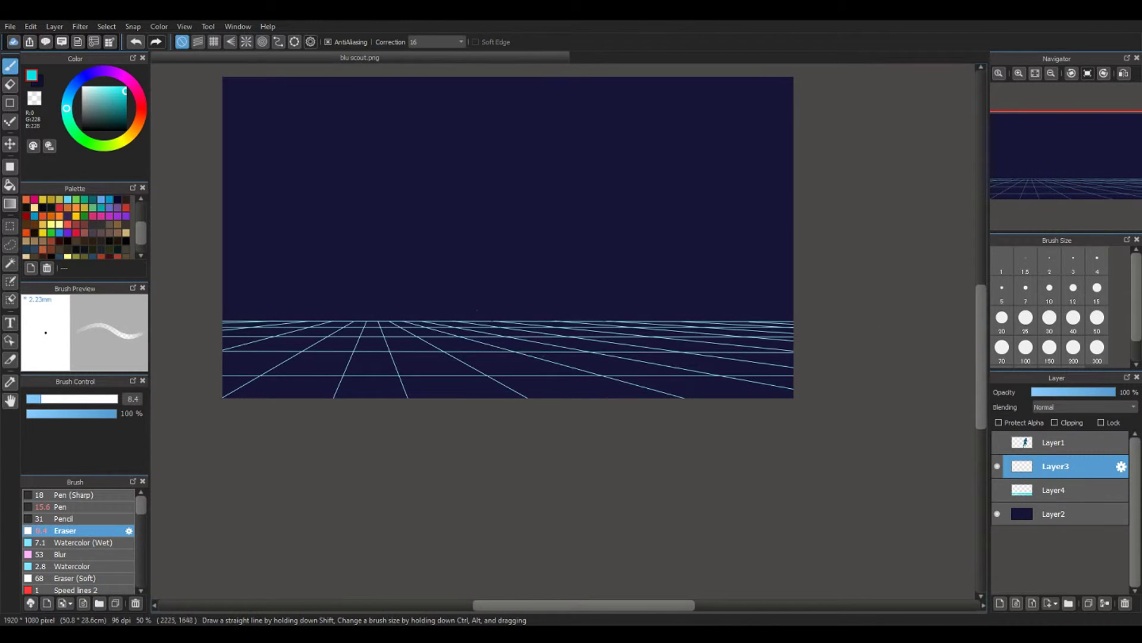
{"action": "left_click", "coordinate": [998, 490]}
{"action": "left_click", "coordinate": [65, 554]}
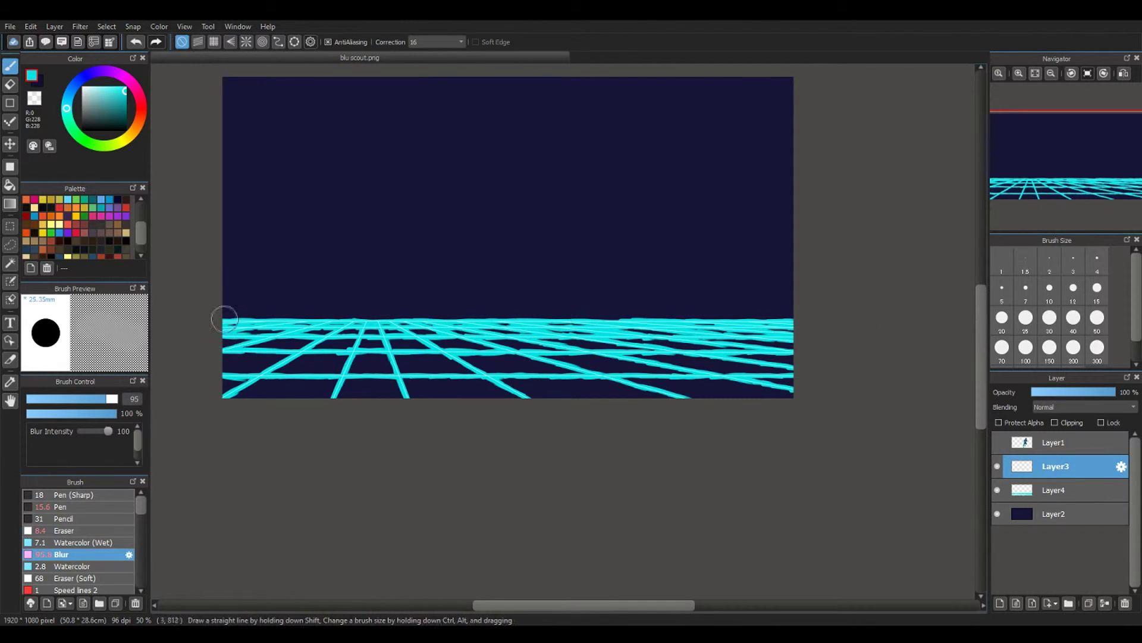
{"action": "left_click_drag", "start_coordinate": [222, 316], "coordinate": [349, 319]}
{"action": "left_click", "coordinate": [998, 490]}
{"action": "left_click", "coordinate": [997, 490]}
{"action": "left_click", "coordinate": [1054, 490]}
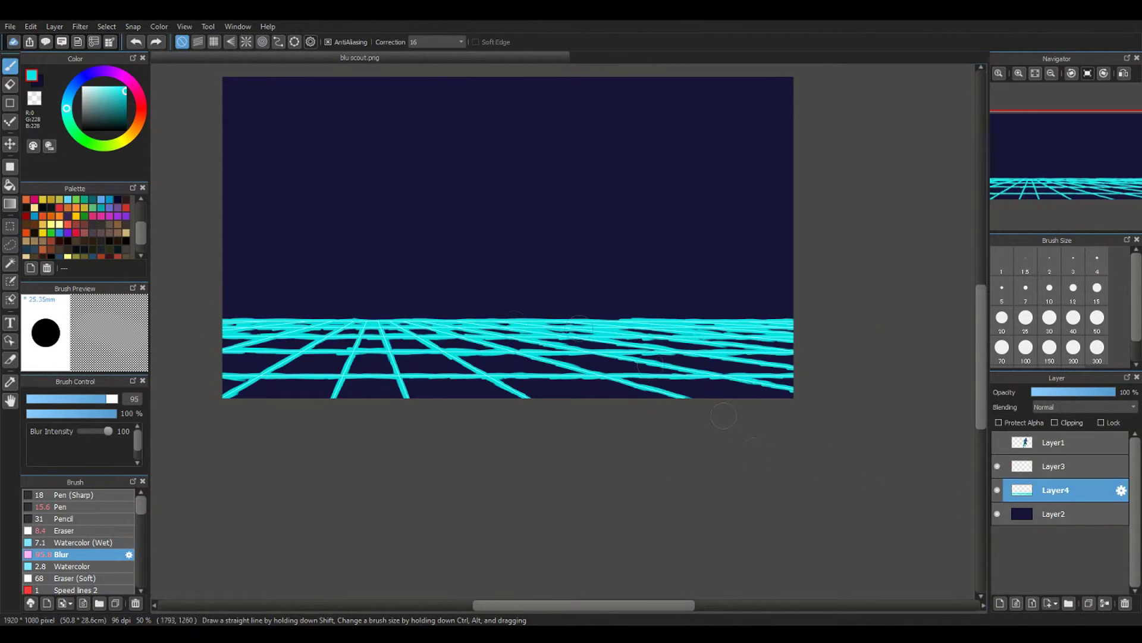
{"action": "mouse_move", "coordinate": [226, 321]}
{"action": "left_mouse_down"}
{"action": "mouse_move", "coordinate": [250, 304]}
{"action": "mouse_move", "coordinate": [365, 305]}
{"action": "mouse_move", "coordinate": [238, 337]}
{"action": "mouse_move", "coordinate": [625, 357]}
{"action": "mouse_move", "coordinate": [303, 377]}
{"action": "mouse_move", "coordinate": [568, 333]}
{"action": "mouse_move", "coordinate": [432, 300]}
{"action": "left_mouse_up"}
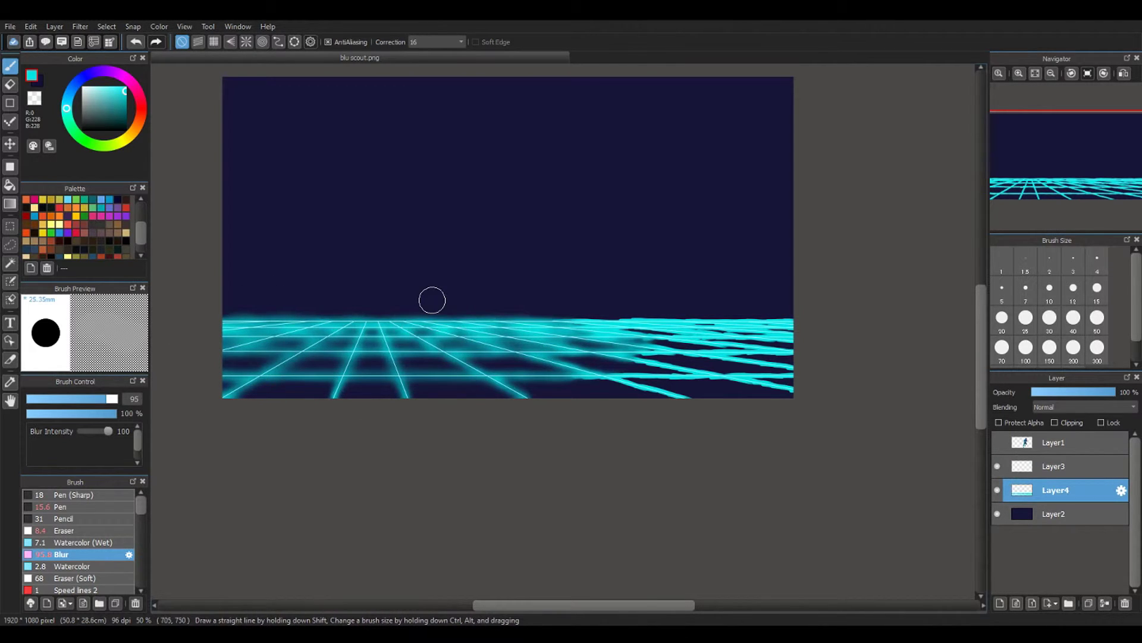
{"action": "mouse_move", "coordinate": [571, 320]}
{"action": "left_mouse_down"}
{"action": "mouse_move", "coordinate": [613, 321]}
{"action": "mouse_move", "coordinate": [684, 381]}
{"action": "mouse_move", "coordinate": [785, 344]}
{"action": "mouse_move", "coordinate": [523, 355]}
{"action": "mouse_move", "coordinate": [655, 381]}
{"action": "mouse_move", "coordinate": [452, 339]}
{"action": "left_mouse_up"}
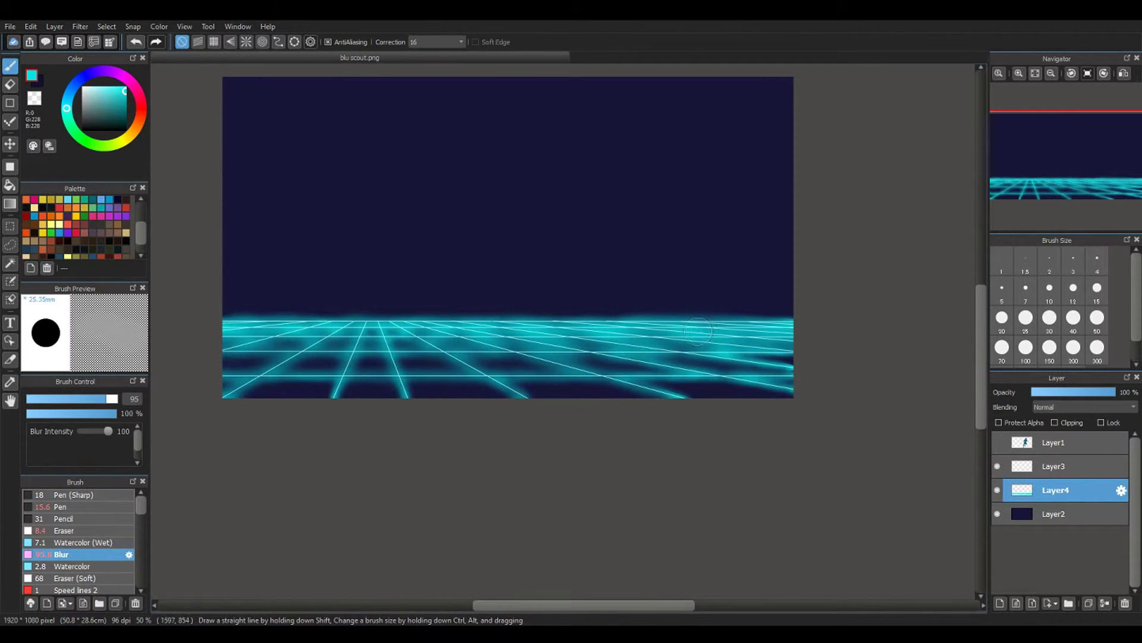
{"action": "left_click", "coordinate": [997, 442]}
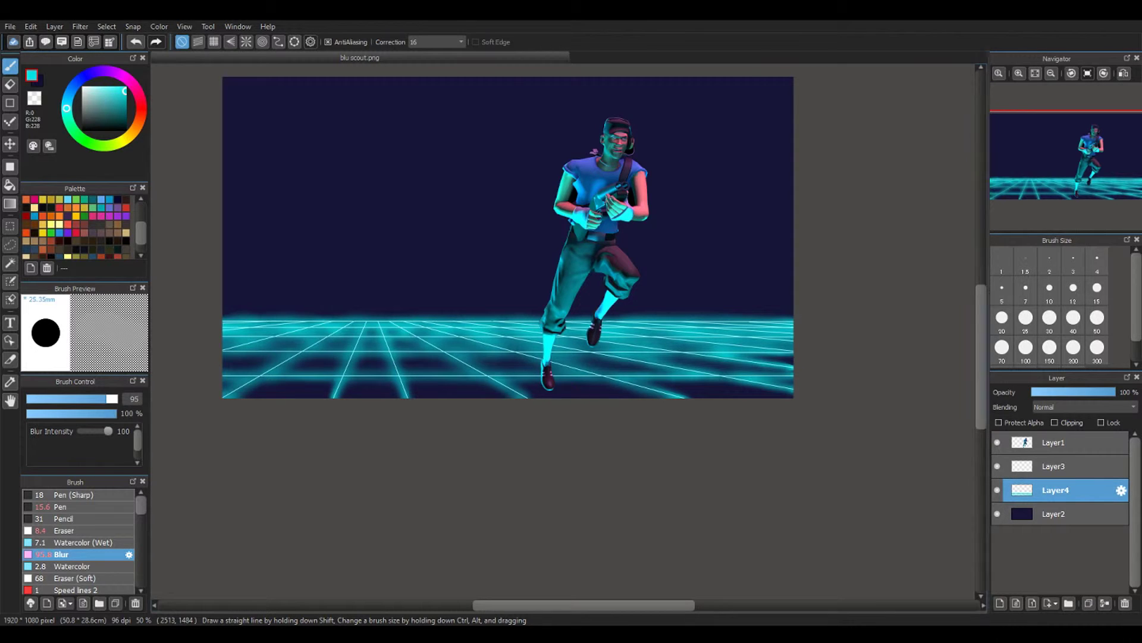
Fill Layer2 with a linear foreground-to-background gradient running from pink (R 255, G 0, B 171) at the upper-right corner to the sampled navy
{"action": "scroll", "coordinate": [961, 396], "scroll_direction": "up", "scroll_amount": 3}
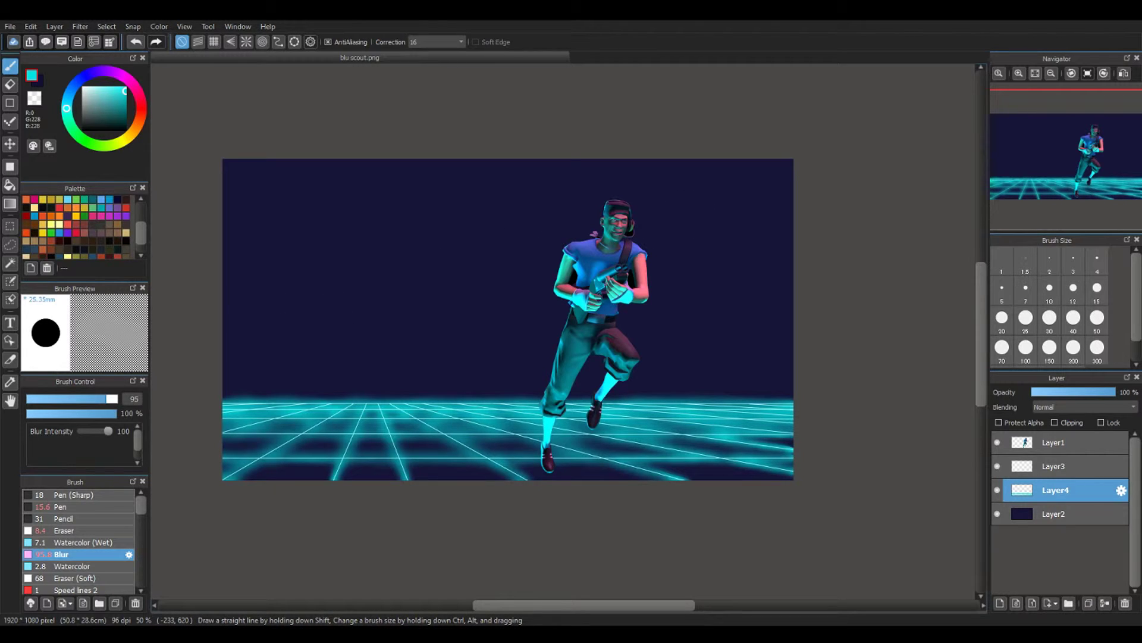
{"action": "left_click", "coordinate": [11, 204]}
{"action": "left_click", "coordinate": [10, 382]}
{"action": "left_click", "coordinate": [279, 339]}
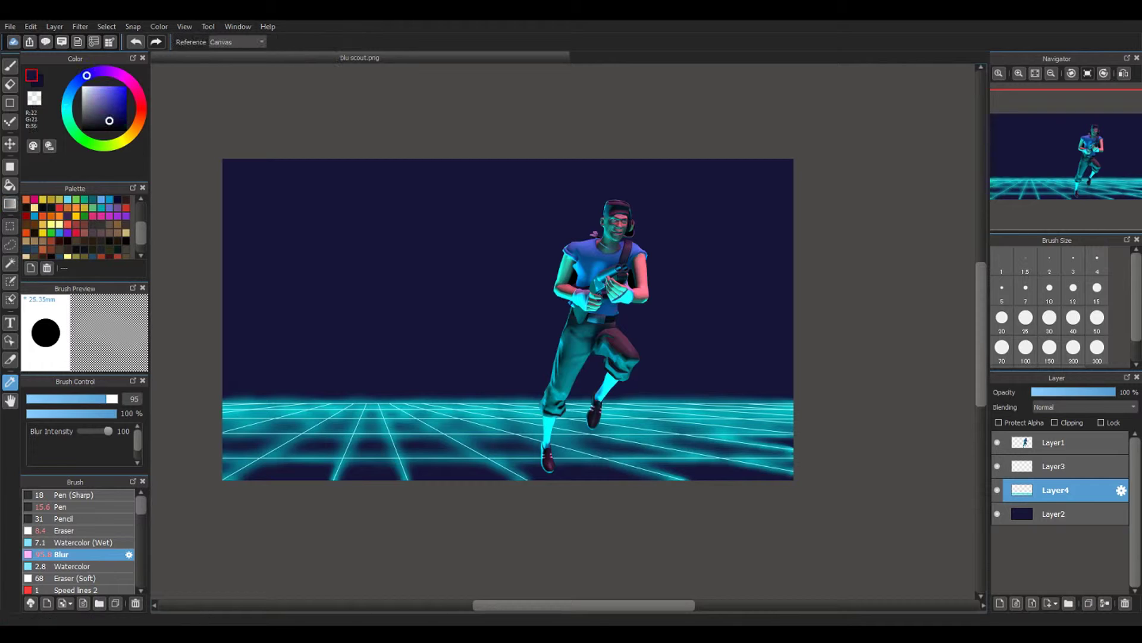
{"action": "left_click", "coordinate": [643, 278]}
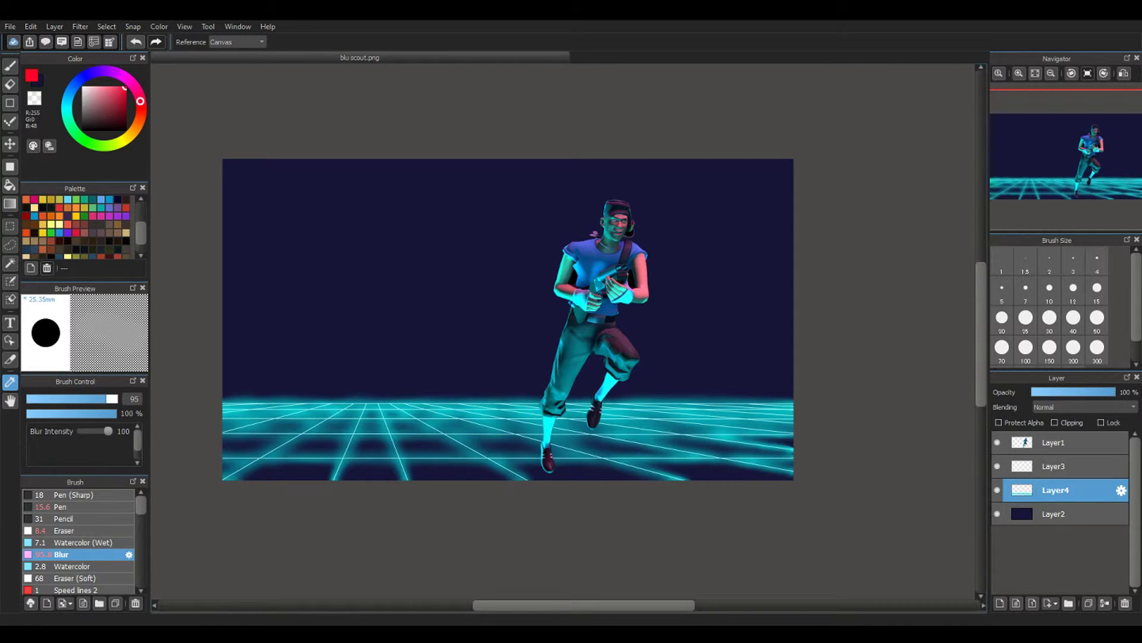
{"action": "left_click", "coordinate": [10, 204]}
{"action": "left_click", "coordinate": [1065, 514]}
{"action": "left_click_drag", "start_coordinate": [885, 91], "coordinate": [442, 402]}
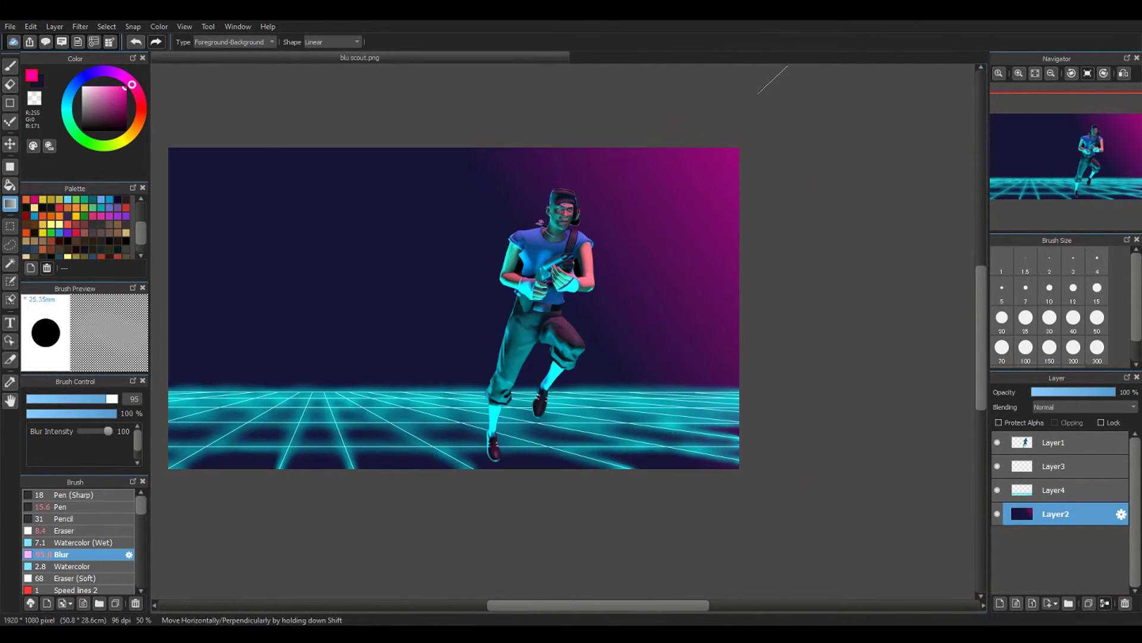
{"action": "scroll", "coordinate": [795, 116], "scroll_direction": "down", "scroll_amount": 3}
{"action": "left_click_drag", "start_coordinate": [862, 73], "coordinate": [659, 203]}
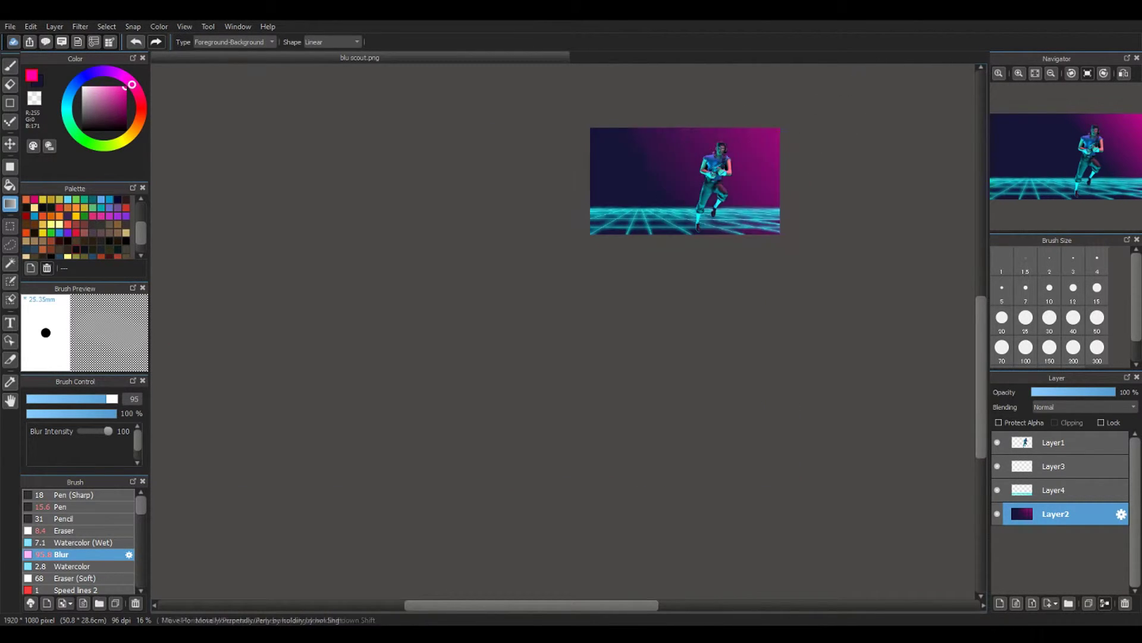
{"action": "scroll", "coordinate": [706, 152], "scroll_direction": "up", "scroll_amount": 2}
{"action": "middle_click_drag", "start_coordinate": [681, 151], "coordinate": [681, 271]}
Paint navy over the pink tint beneath the floor grid's lower-right area on Layer2 with the Pen at size 186
{"action": "left_click", "coordinate": [10, 382]}
{"action": "key", "text": "x"}
{"action": "left_click", "coordinate": [61, 506]}
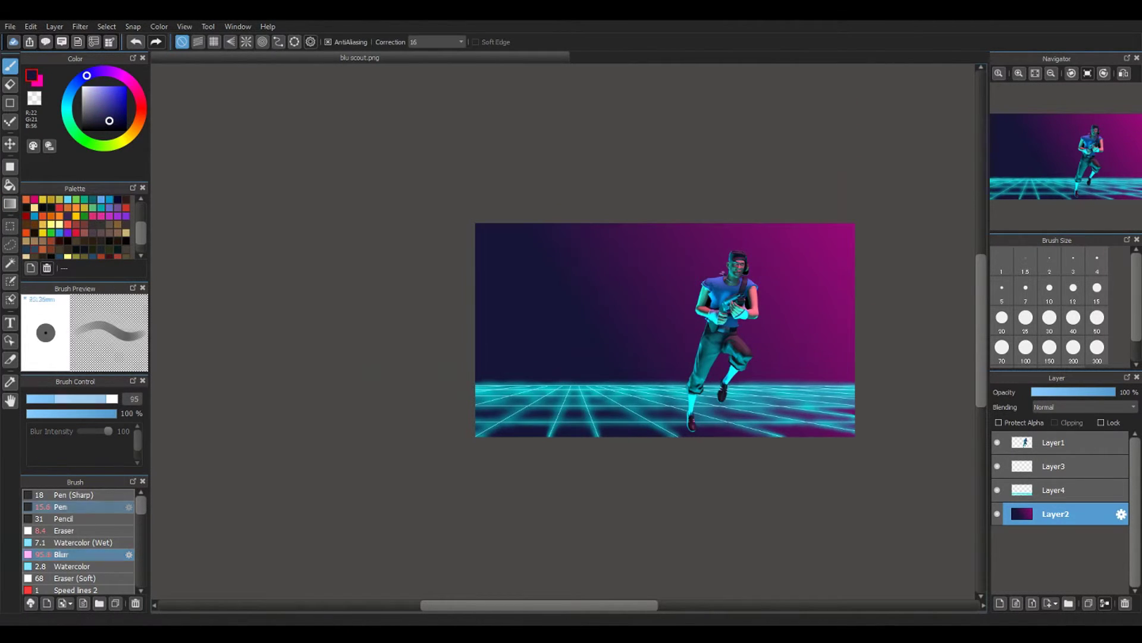
{"action": "scroll", "coordinate": [804, 406], "scroll_direction": "up", "scroll_amount": 2}
{"action": "left_click_drag", "start_coordinate": [566, 331], "coordinate": [642, 331], "text": "ctrl+alt"}
{"action": "left_click_drag", "start_coordinate": [684, 473], "coordinate": [896, 452]}
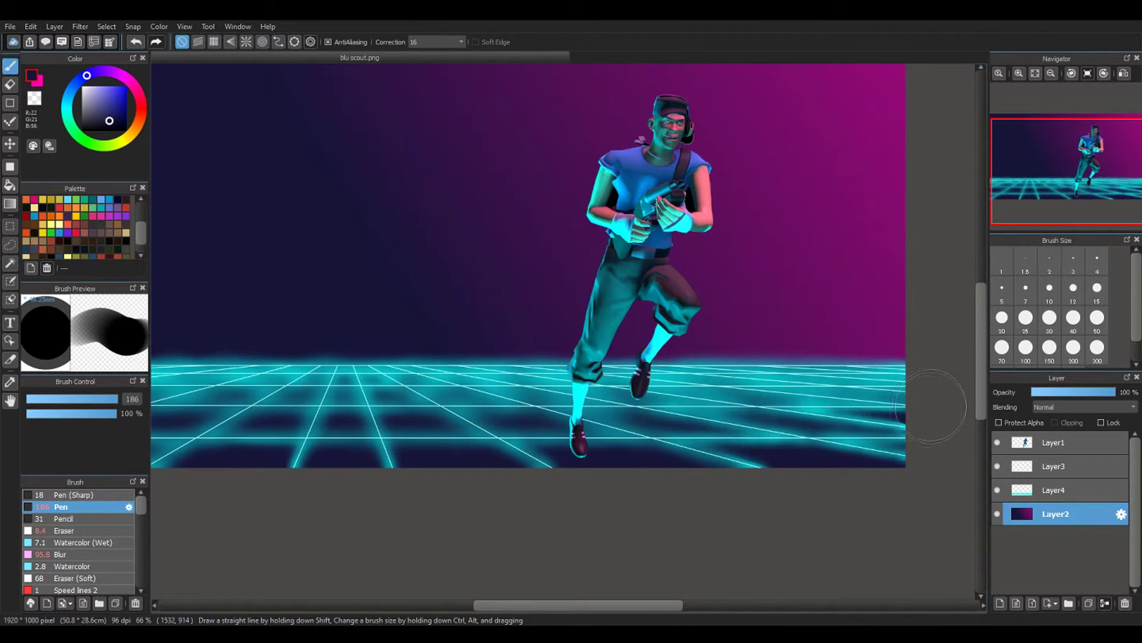
{"action": "scroll", "coordinate": [930, 407], "scroll_direction": "down", "scroll_amount": 2}
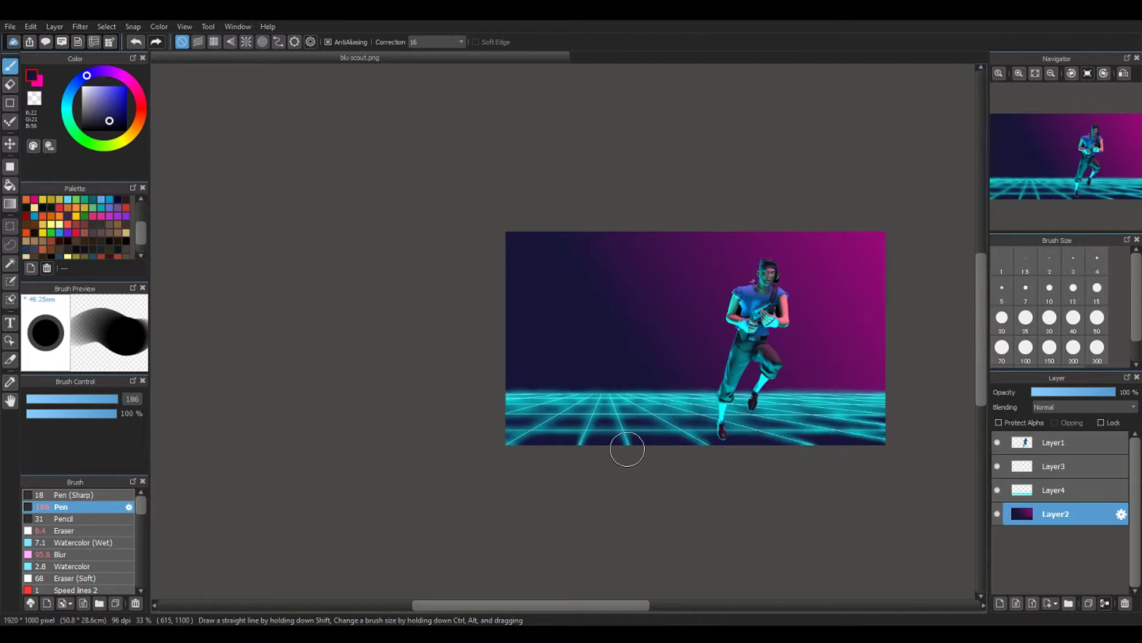
Sample light cyan from a floor grid line and add a new empty layer directly above Layer2
{"action": "left_click", "coordinate": [10, 382]}
{"action": "scroll", "coordinate": [702, 427], "scroll_direction": "up", "scroll_amount": 6}
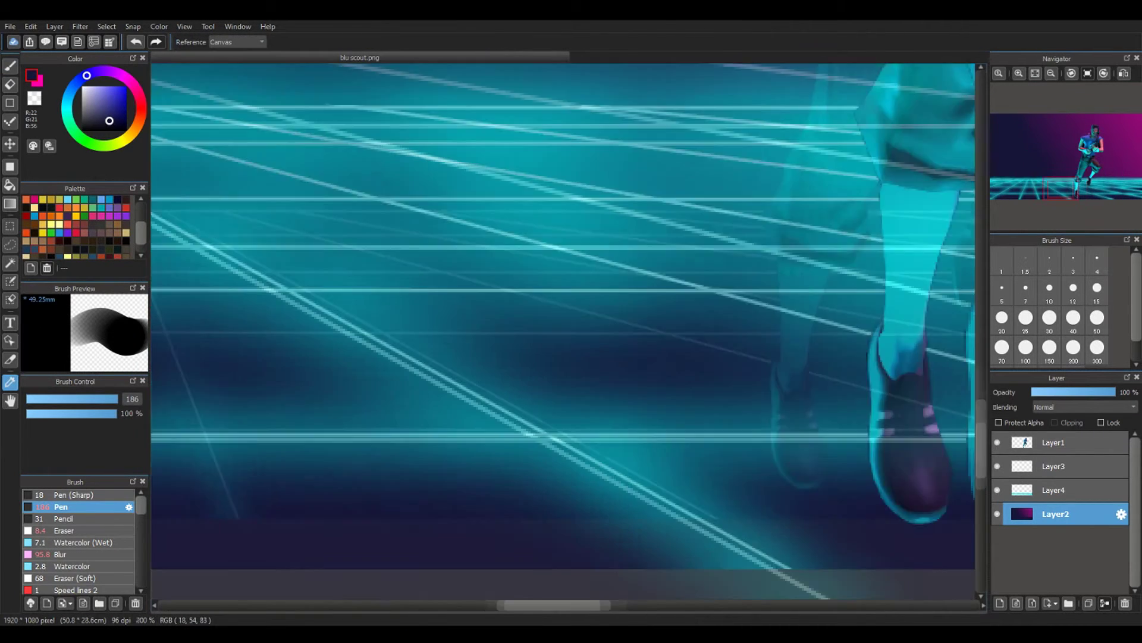
{"action": "scroll", "coordinate": [556, 429], "scroll_direction": "up", "scroll_amount": 1}
{"action": "left_click", "coordinate": [543, 439]}
{"action": "scroll", "coordinate": [403, 382], "scroll_direction": "down", "scroll_amount": 6}
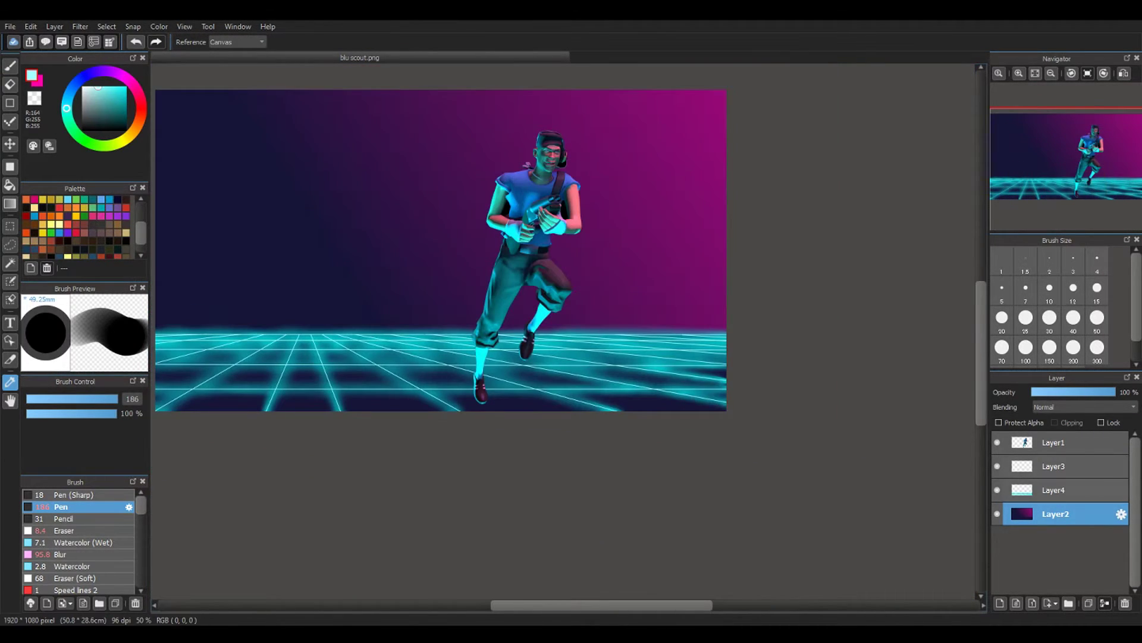
{"action": "left_click", "coordinate": [1054, 490]}
{"action": "left_click", "coordinate": [1055, 513]}
{"action": "left_click", "coordinate": [1000, 603]}
{"action": "left_click_drag", "start_coordinate": [602, 605], "coordinate": [552, 605]}
{"action": "left_click_drag", "start_coordinate": [981, 353], "coordinate": [981, 328]}
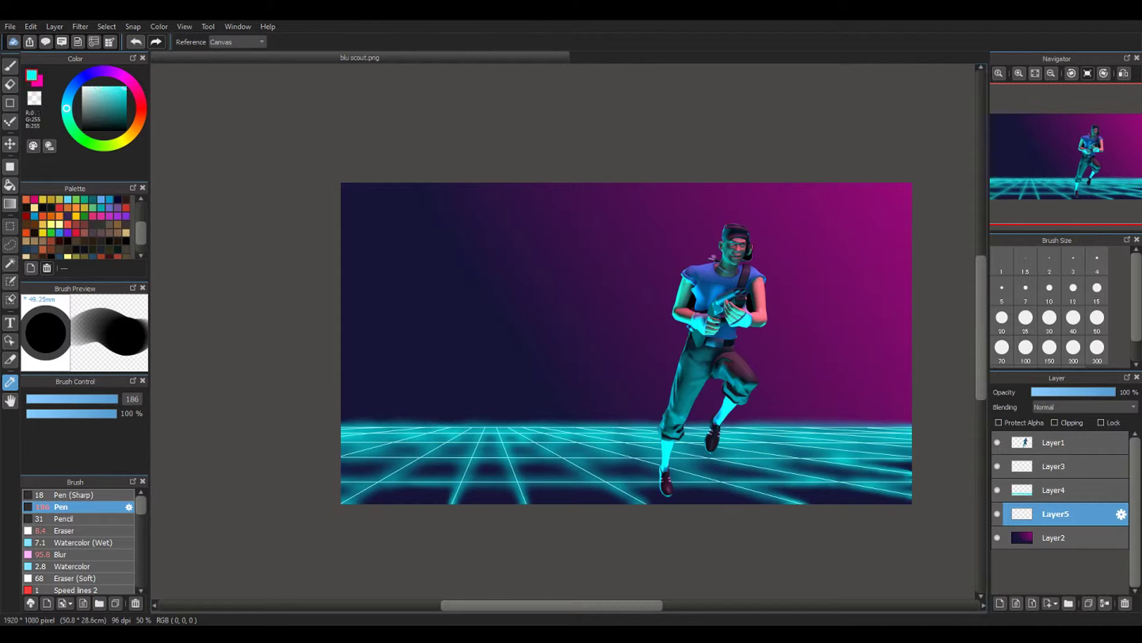
Paint blue haze (R 0, G 189, B 255) across the floor on Layer5 with the Cloud 2 brush at size 204
{"action": "left_click_drag", "start_coordinate": [66, 109], "coordinate": [69, 96]}
{"action": "left_click_drag", "start_coordinate": [141, 505], "coordinate": [141, 540]}
{"action": "left_click", "coordinate": [71, 560]}
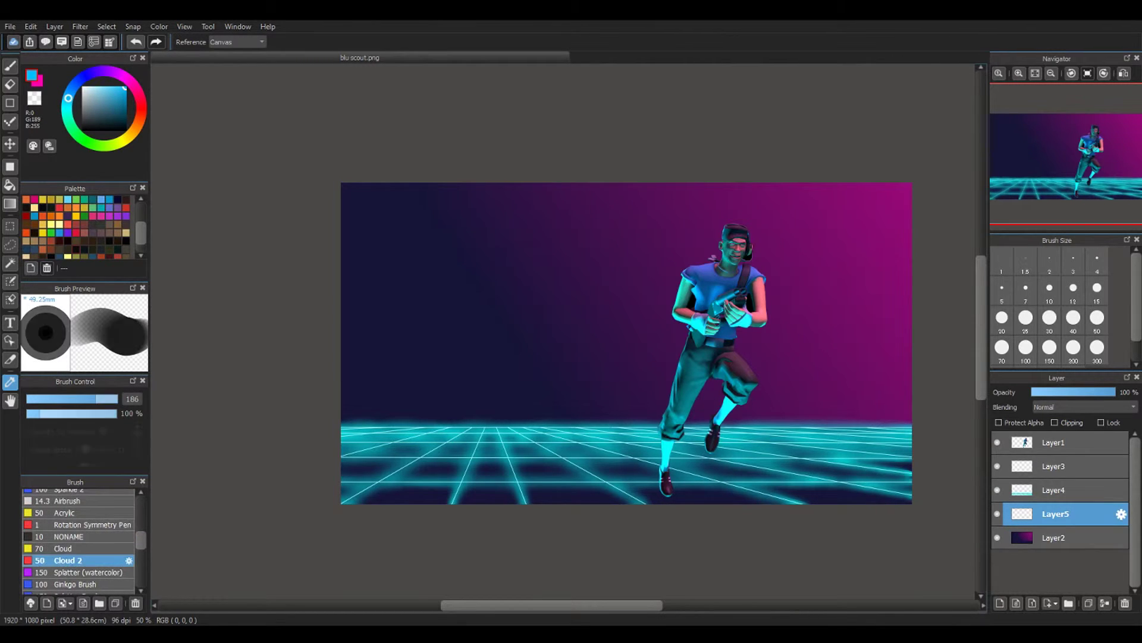
{"action": "left_click", "coordinate": [72, 548]}
{"action": "left_click", "coordinate": [71, 560]}
{"action": "left_click_drag", "start_coordinate": [562, 331], "coordinate": [608, 332], "text": "ctrl+alt"}
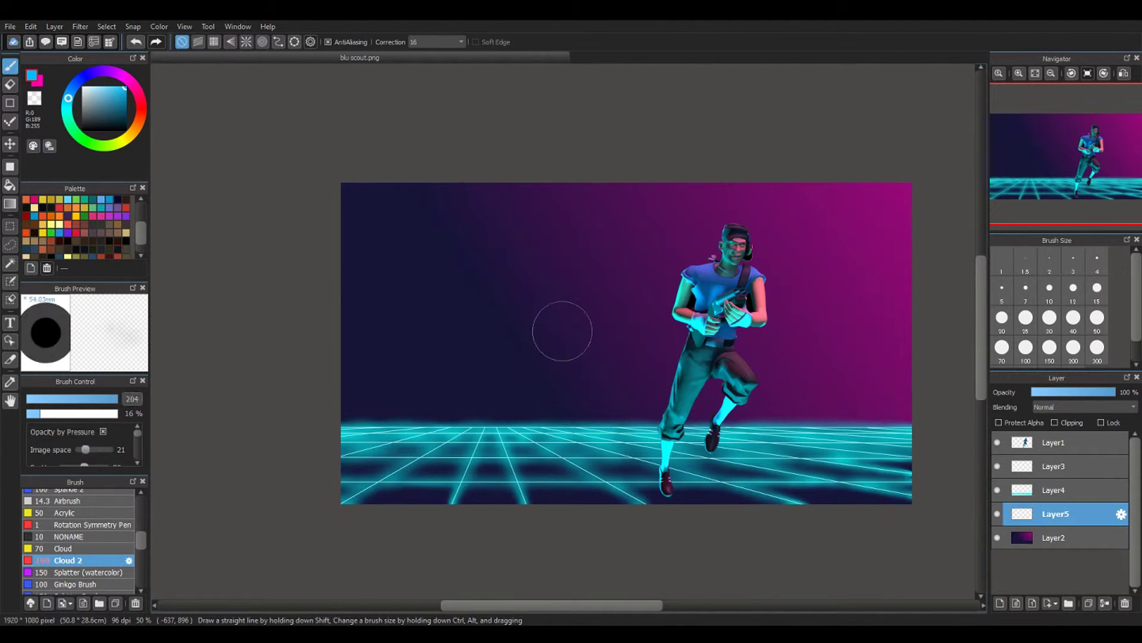
{"action": "left_click_drag", "start_coordinate": [351, 499], "coordinate": [756, 403]}
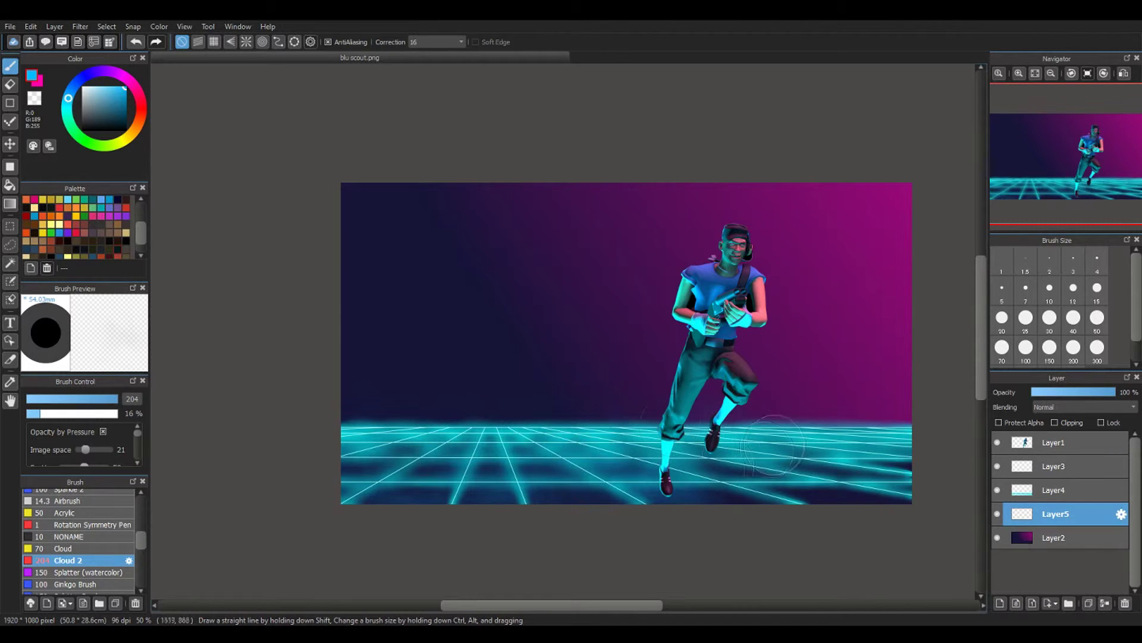
Move Layer5 above the Scout's layer and build up more cloud haze across the floor, horizon and feet
{"action": "left_click_drag", "start_coordinate": [1056, 513], "coordinate": [1056, 440]}
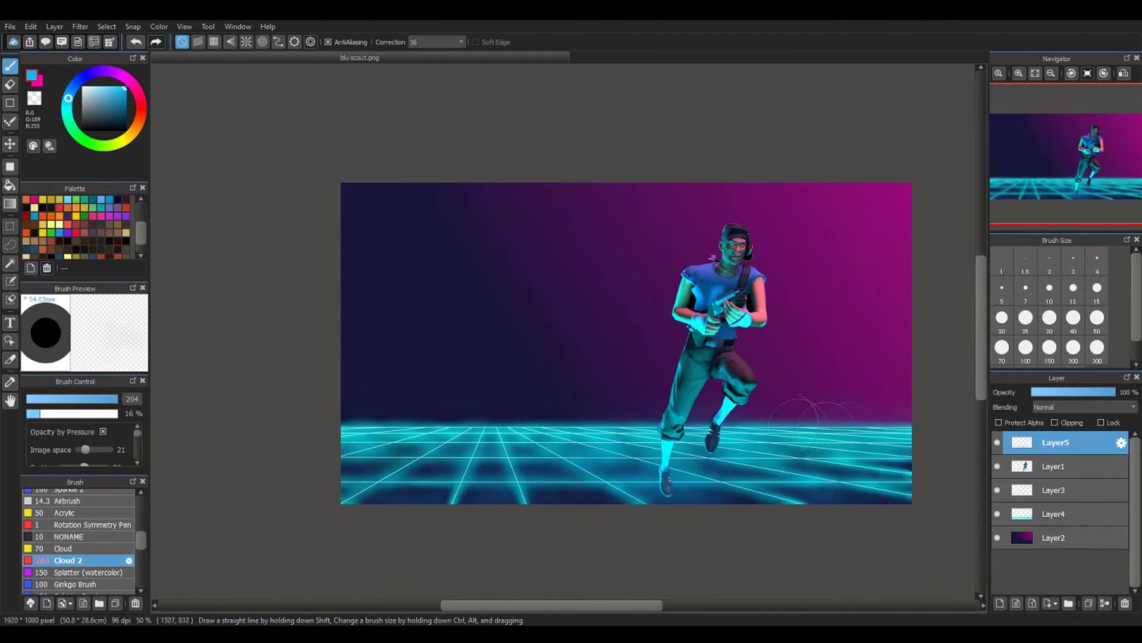
{"action": "mouse_move", "coordinate": [826, 432]}
{"action": "left_mouse_down"}
{"action": "mouse_move", "coordinate": [471, 489]}
{"action": "mouse_move", "coordinate": [566, 432]}
{"action": "mouse_move", "coordinate": [758, 494]}
{"action": "mouse_move", "coordinate": [394, 442]}
{"action": "left_mouse_up"}
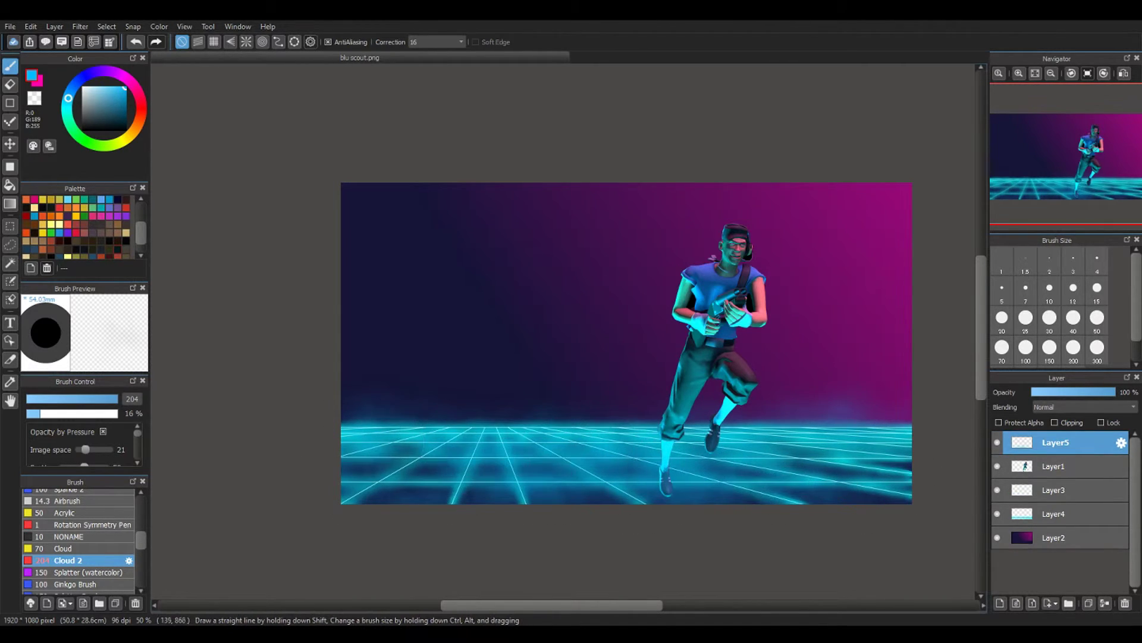
{"action": "scroll", "coordinate": [662, 455], "scroll_direction": "up", "scroll_amount": 4}
{"action": "scroll", "coordinate": [652, 382], "scroll_direction": "down", "scroll_amount": 3}
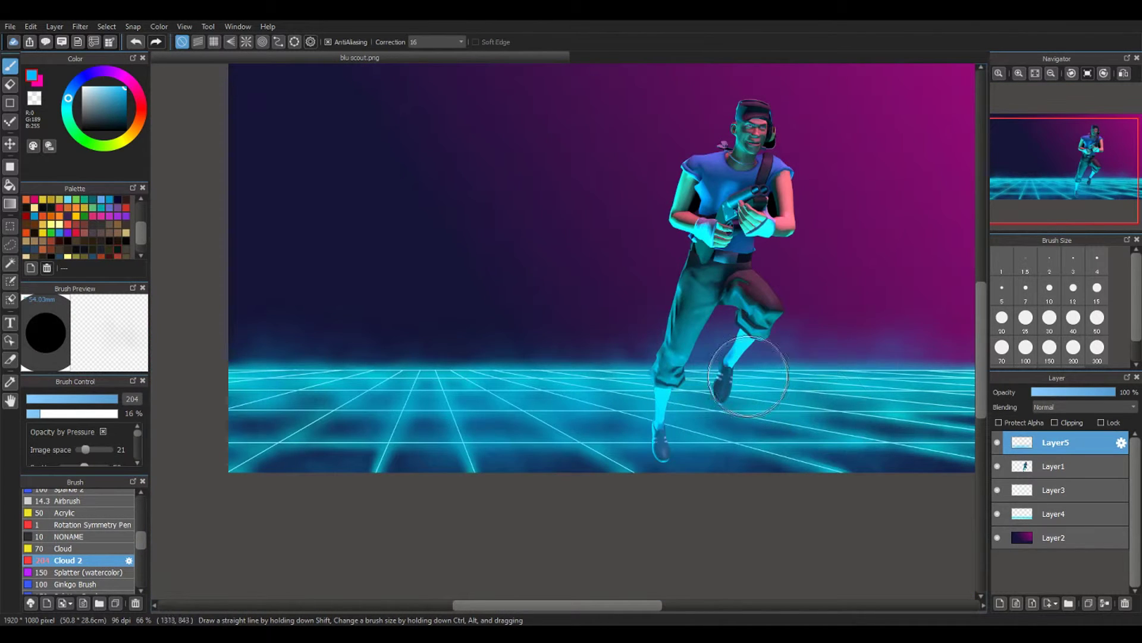
{"action": "left_click_drag", "start_coordinate": [421, 349], "coordinate": [247, 403]}
{"action": "middle_click_drag", "start_coordinate": [946, 549], "coordinate": [622, 551]}
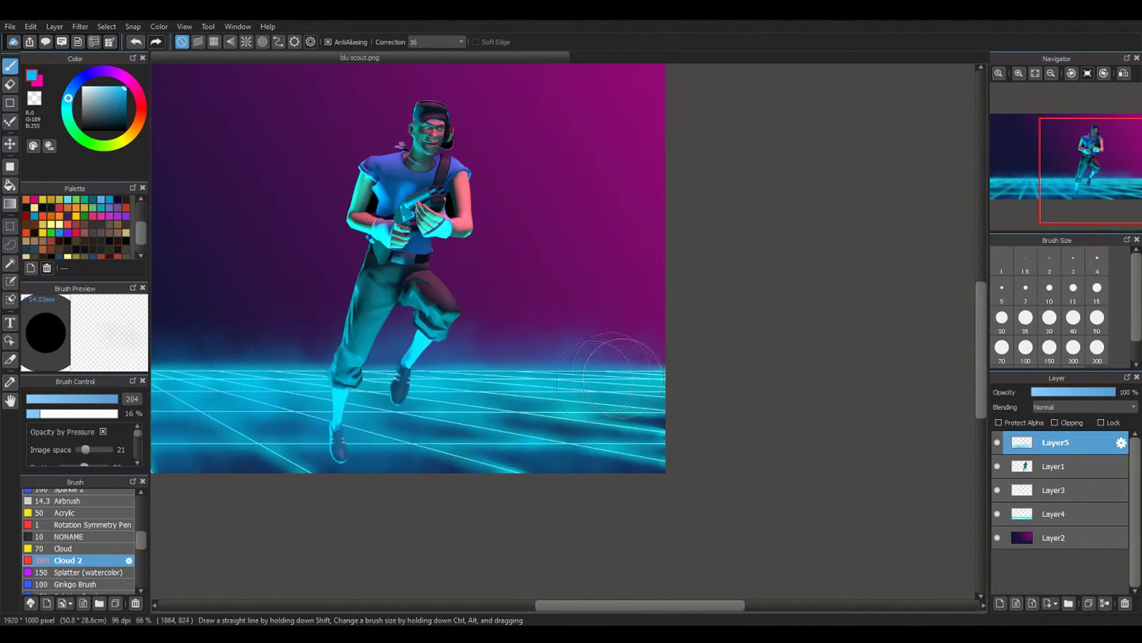
{"action": "scroll", "coordinate": [461, 434], "scroll_direction": "down", "scroll_amount": 2}
{"action": "left_click_drag", "start_coordinate": [551, 605], "coordinate": [521, 605]}
{"action": "scroll", "coordinate": [400, 259], "scroll_direction": "up", "scroll_amount": 1}
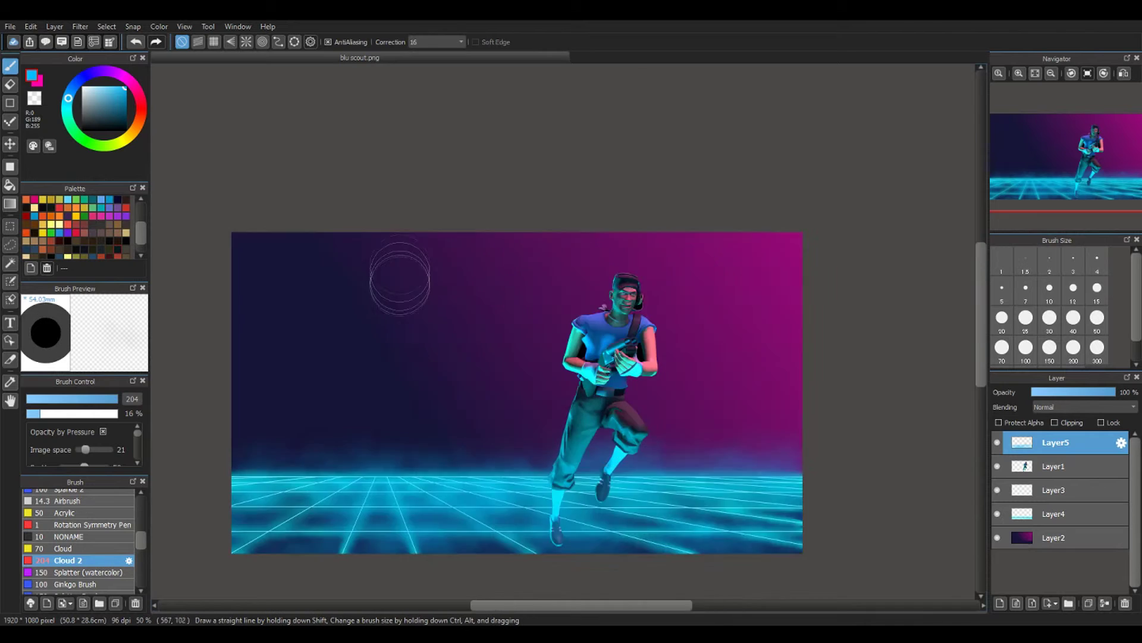
Stamp pale blue and white sparkles over the floor's centre and left part with the Sparkle 2 brush at size 100
{"action": "scroll", "coordinate": [399, 289], "scroll_direction": "down", "scroll_amount": 1}
{"action": "scroll", "coordinate": [77, 536], "scroll_direction": "up", "scroll_amount": 3}
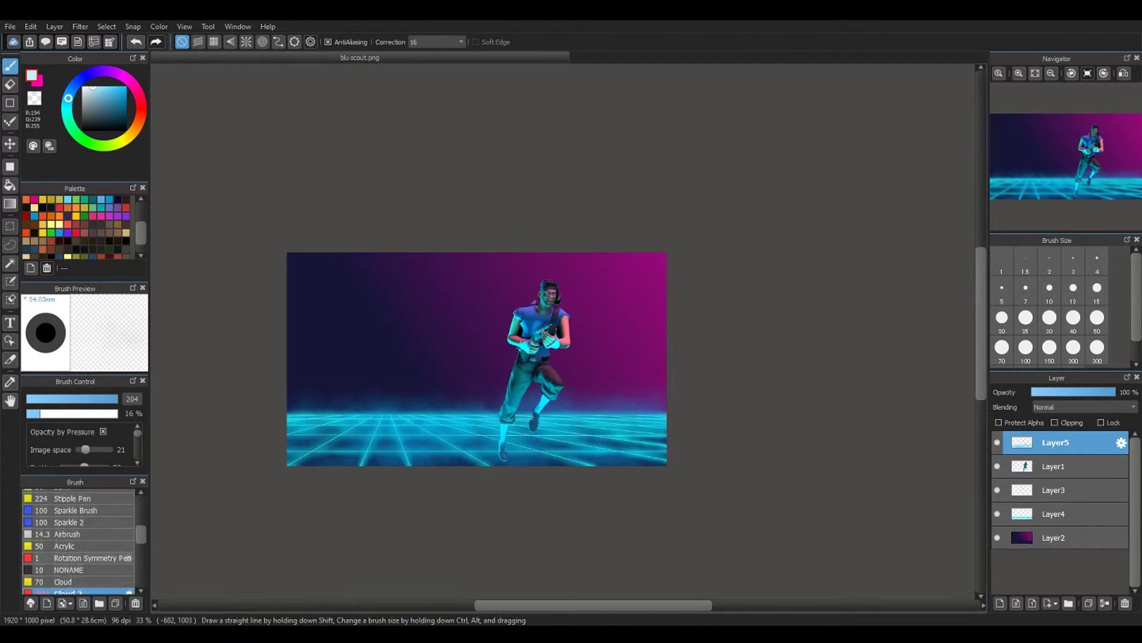
{"action": "left_click", "coordinate": [69, 528]}
{"action": "scroll", "coordinate": [494, 440], "scroll_direction": "up", "scroll_amount": 3}
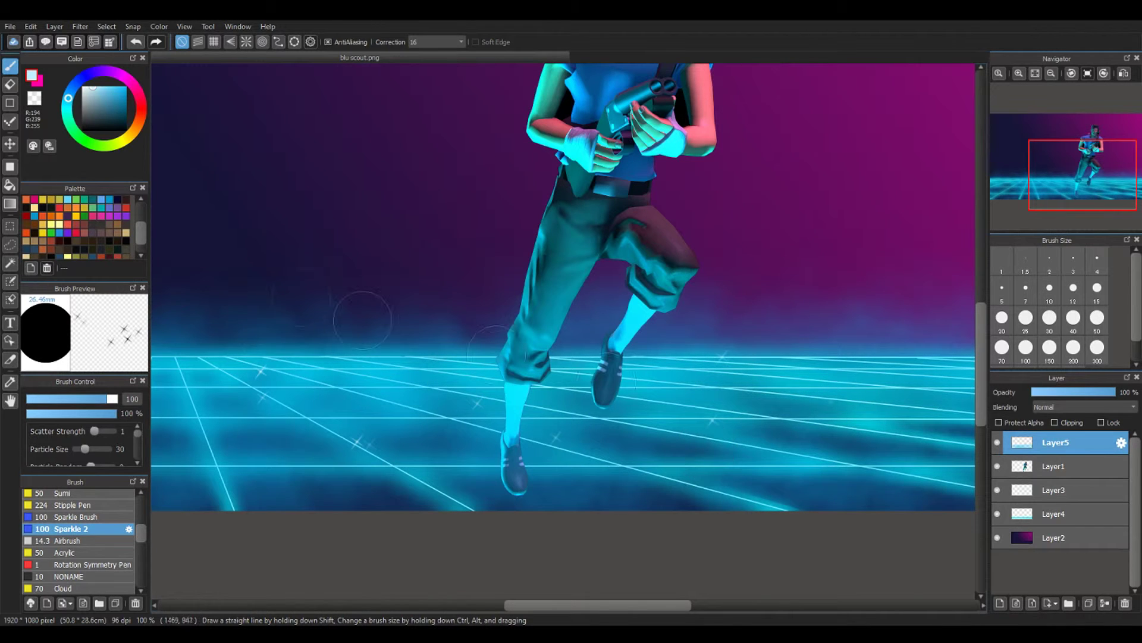
{"action": "left_click", "coordinate": [83, 88]}
{"action": "left_click", "coordinate": [368, 501]}
{"action": "left_click", "coordinate": [407, 429]}
{"action": "left_click", "coordinate": [379, 389]}
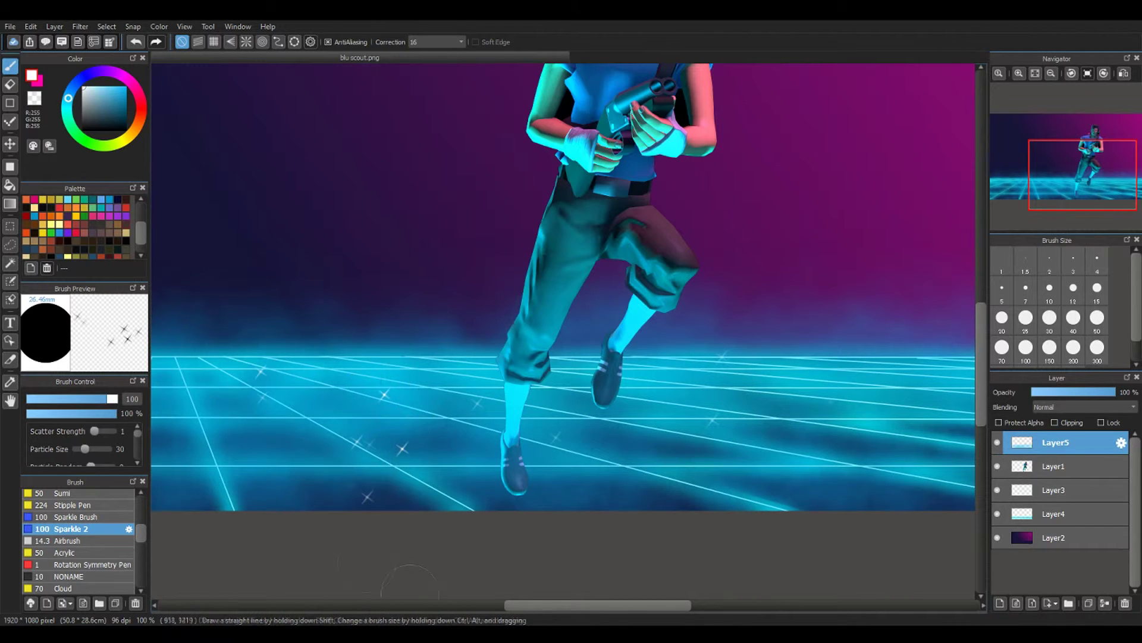
{"action": "left_click_drag", "start_coordinate": [519, 605], "coordinate": [448, 605]}
{"action": "left_click", "coordinate": [225, 350]}
{"action": "left_click", "coordinate": [216, 465]}
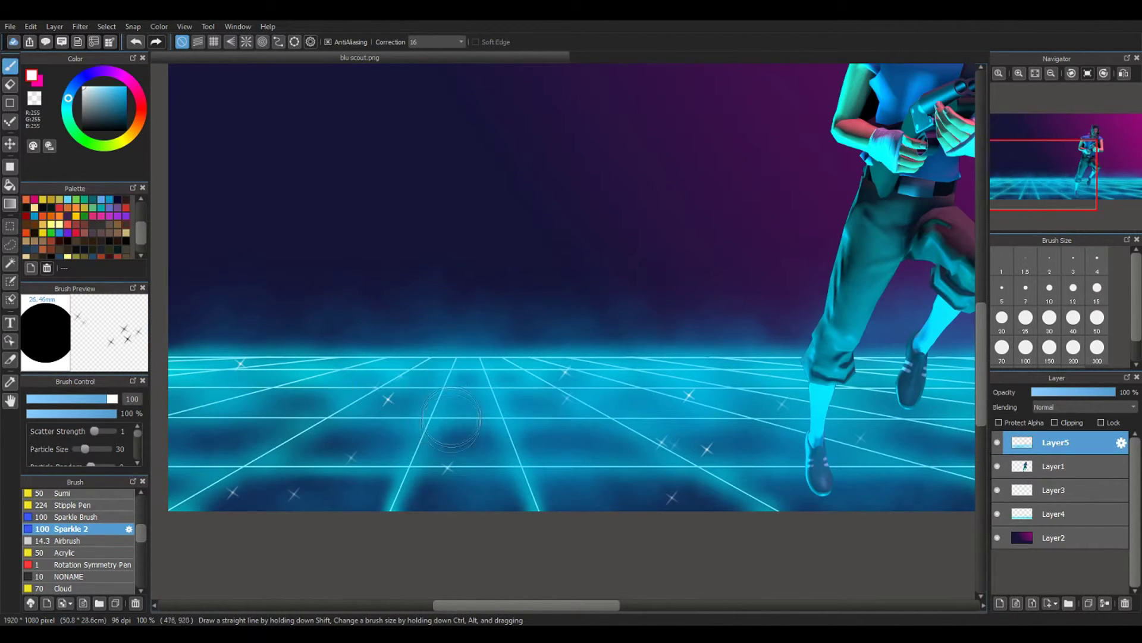
Stamp more white size 100 sparkles over the part of the floor to the right of the Scout's legs
{"action": "scroll", "coordinate": [621, 418], "scroll_direction": "down", "scroll_amount": 3}
{"action": "scroll", "coordinate": [749, 377], "scroll_direction": "up", "scroll_amount": 1}
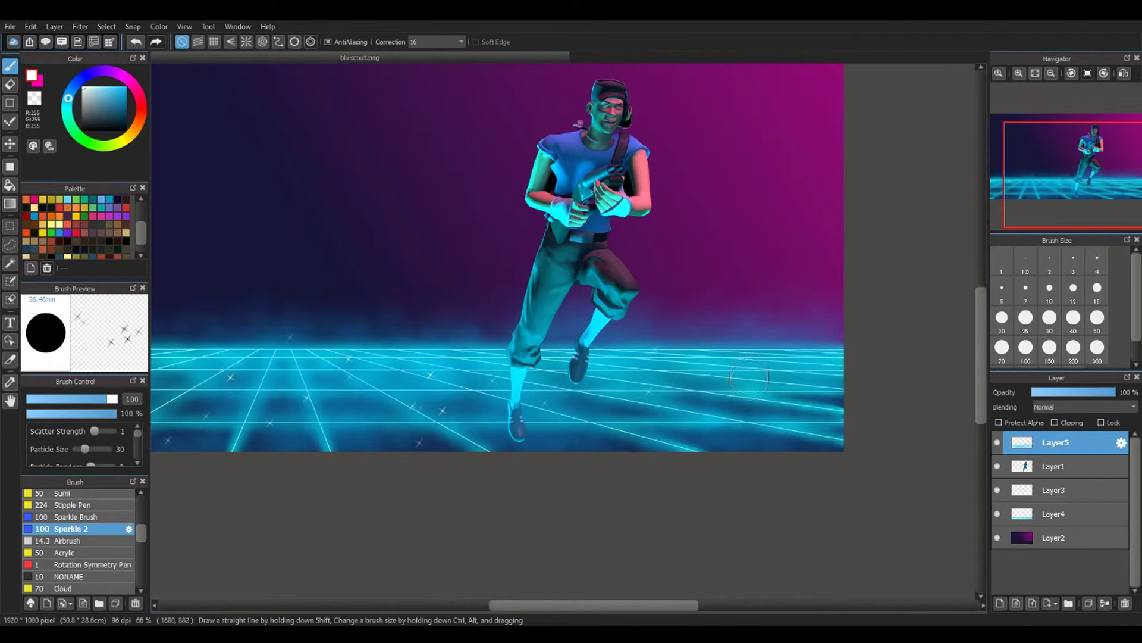
{"action": "left_click", "coordinate": [774, 368]}
{"action": "left_click", "coordinate": [801, 404]}
{"action": "left_click", "coordinate": [650, 368]}
{"action": "left_click", "coordinate": [709, 409]}
{"action": "left_click", "coordinate": [627, 438]}
Reduce Sparkle 2 to size 38 and scatter small white sparkles around the Scout's feet and over the floor's right part
{"action": "left_click", "coordinate": [85, 399]}
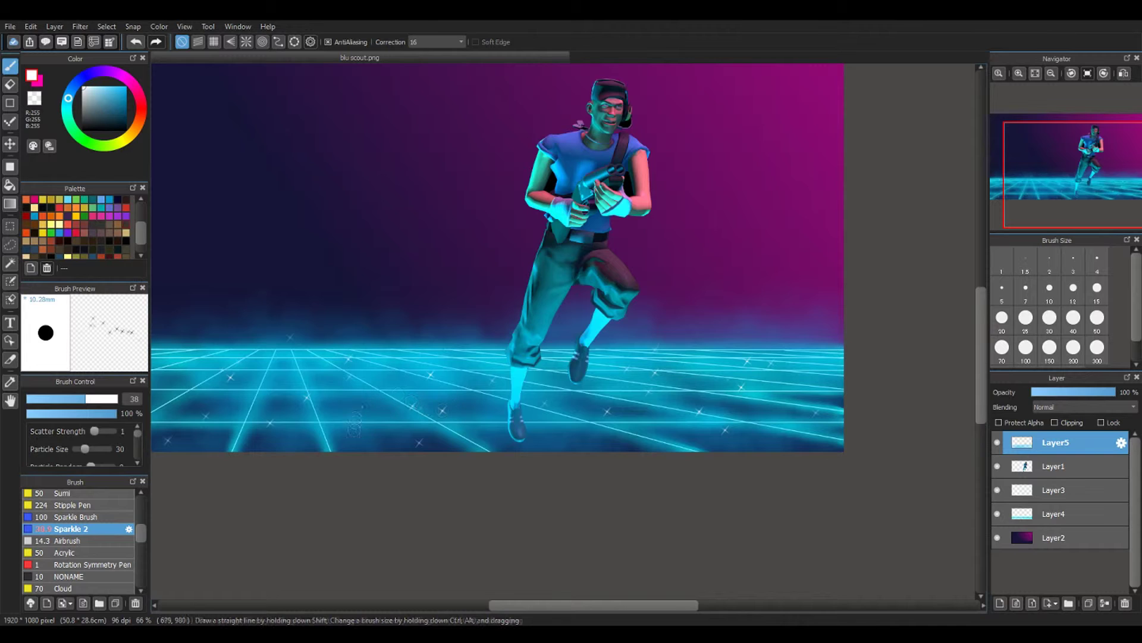
{"action": "left_click", "coordinate": [355, 435]}
{"action": "left_click", "coordinate": [578, 444]}
{"action": "left_click", "coordinate": [492, 379]}
{"action": "left_click", "coordinate": [488, 346]}
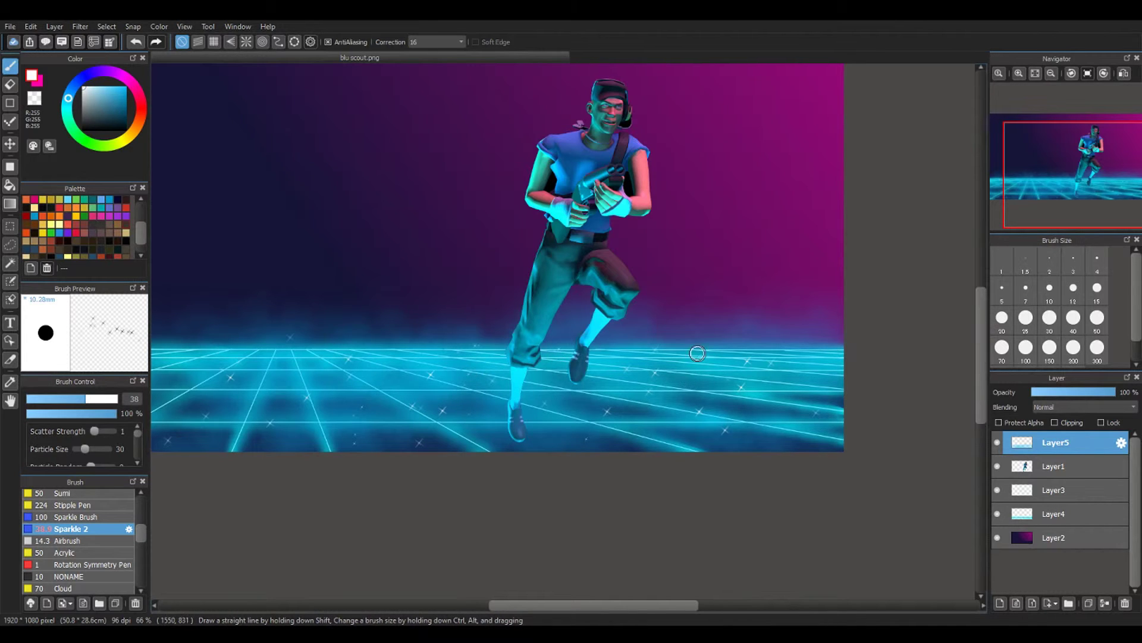
{"action": "left_click", "coordinate": [764, 409]}
{"action": "left_click", "coordinate": [748, 451]}
{"action": "left_click", "coordinate": [777, 442]}
Scatter more small white sparkles over the middle of the floor, just left of the Scout
{"action": "scroll", "coordinate": [722, 351], "scroll_direction": "down", "scroll_amount": 1}
{"action": "scroll", "coordinate": [313, 397], "scroll_direction": "up", "scroll_amount": 2}
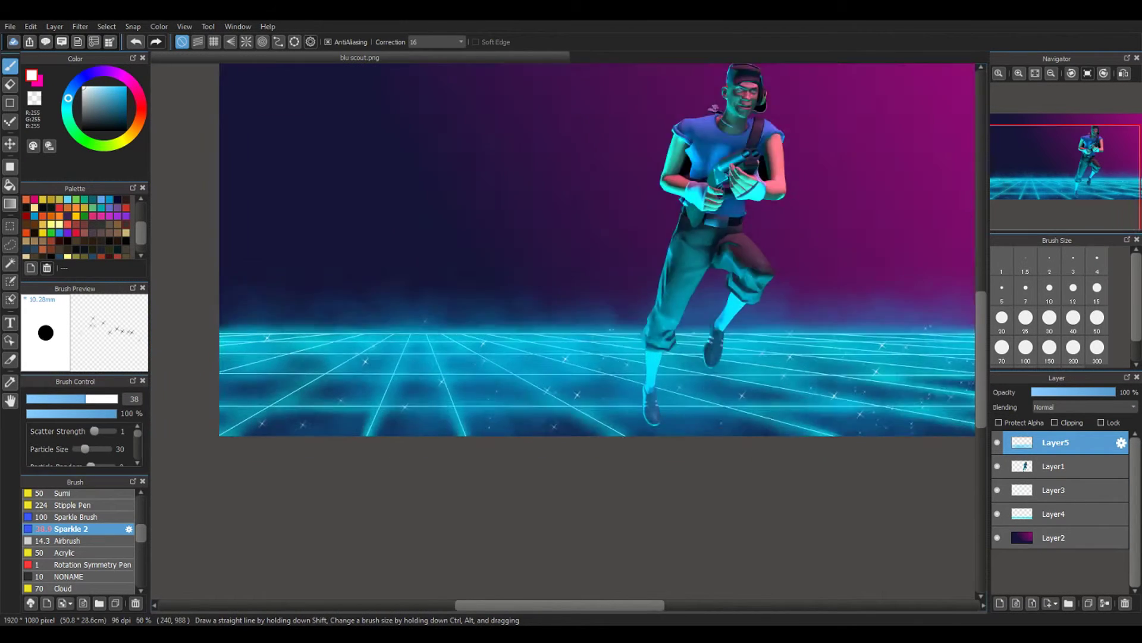
{"action": "left_click", "coordinate": [565, 379]}
{"action": "left_click", "coordinate": [614, 388]}
{"action": "left_click", "coordinate": [639, 427]}
{"action": "left_click", "coordinate": [692, 436]}
{"action": "left_click", "coordinate": [628, 345]}
Scatter small white sparkles over the far left part of the floor grid
{"action": "middle_click_drag", "start_coordinate": [311, 357], "coordinate": [438, 358]}
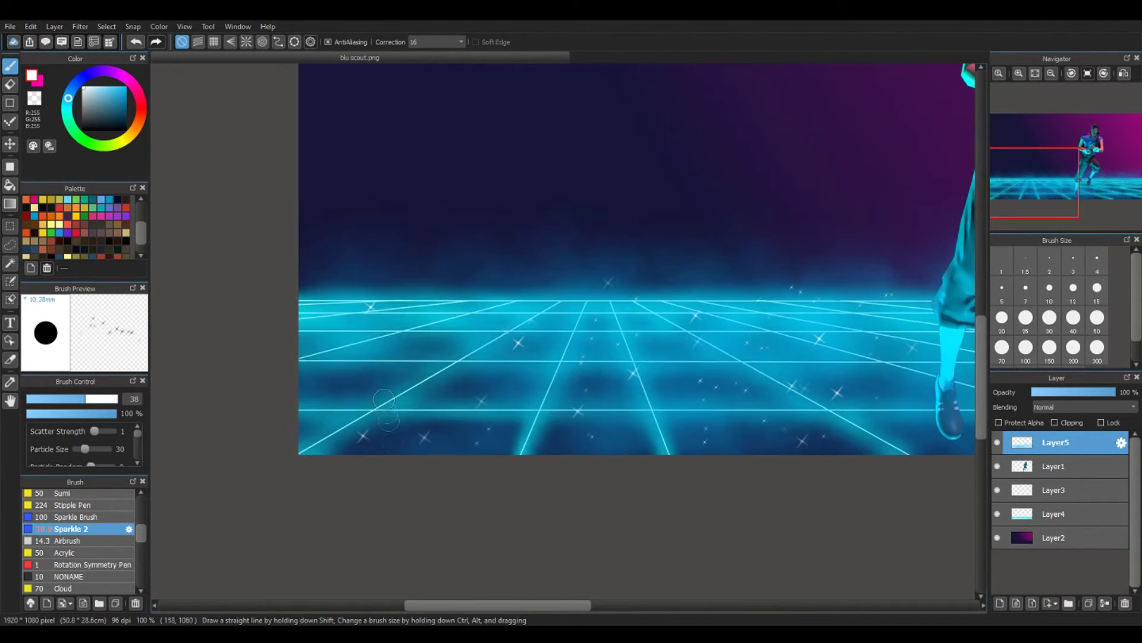
{"action": "left_click", "coordinate": [364, 384]}
{"action": "left_click", "coordinate": [339, 344]}
{"action": "left_click", "coordinate": [367, 324]}
{"action": "left_click", "coordinate": [403, 338]}
{"action": "left_click", "coordinate": [445, 340]}
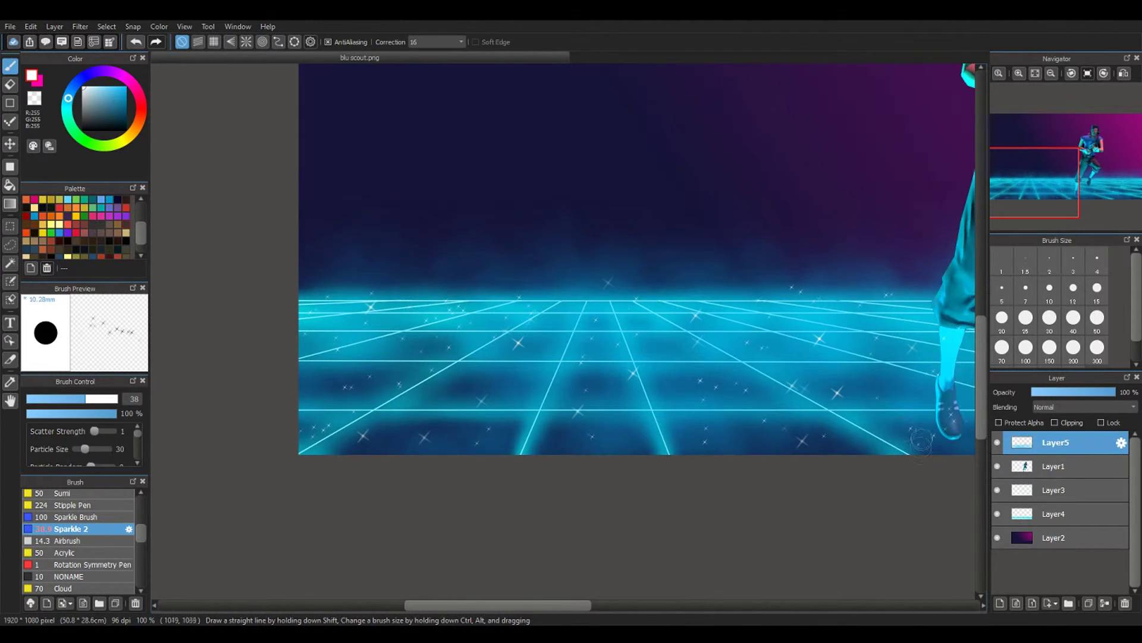
Scatter small white size 38 sparkles as stars across the sky behind the Scout
{"action": "left_click_drag", "start_coordinate": [566, 606], "coordinate": [645, 605]}
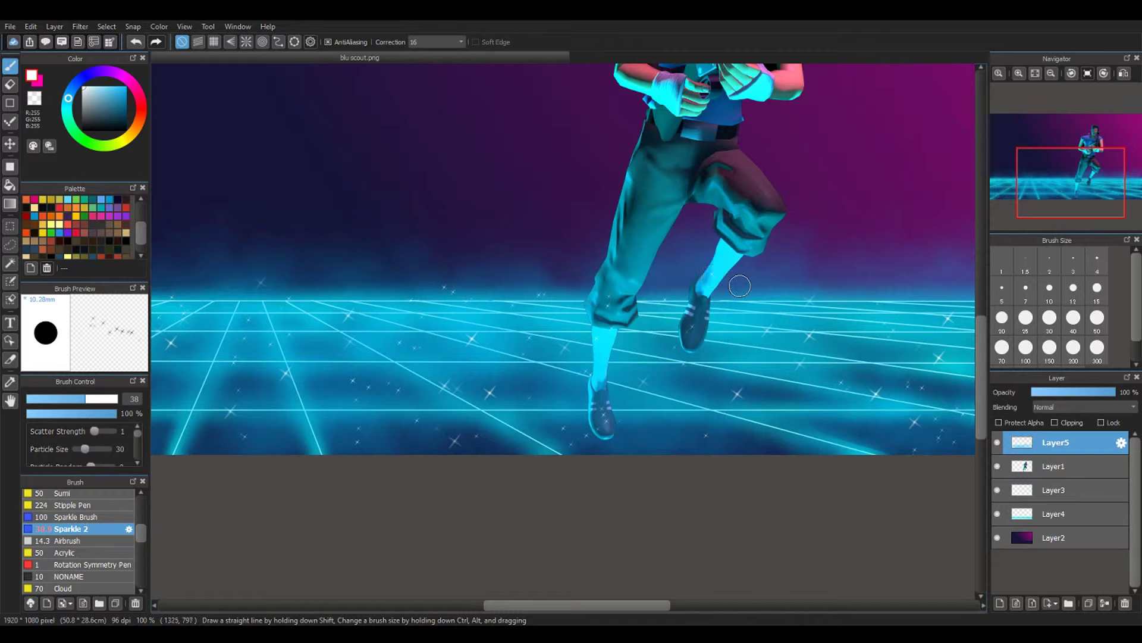
{"action": "scroll", "coordinate": [642, 313], "scroll_direction": "down", "scroll_amount": 3}
{"action": "left_click_drag", "start_coordinate": [979, 426], "coordinate": [980, 394]}
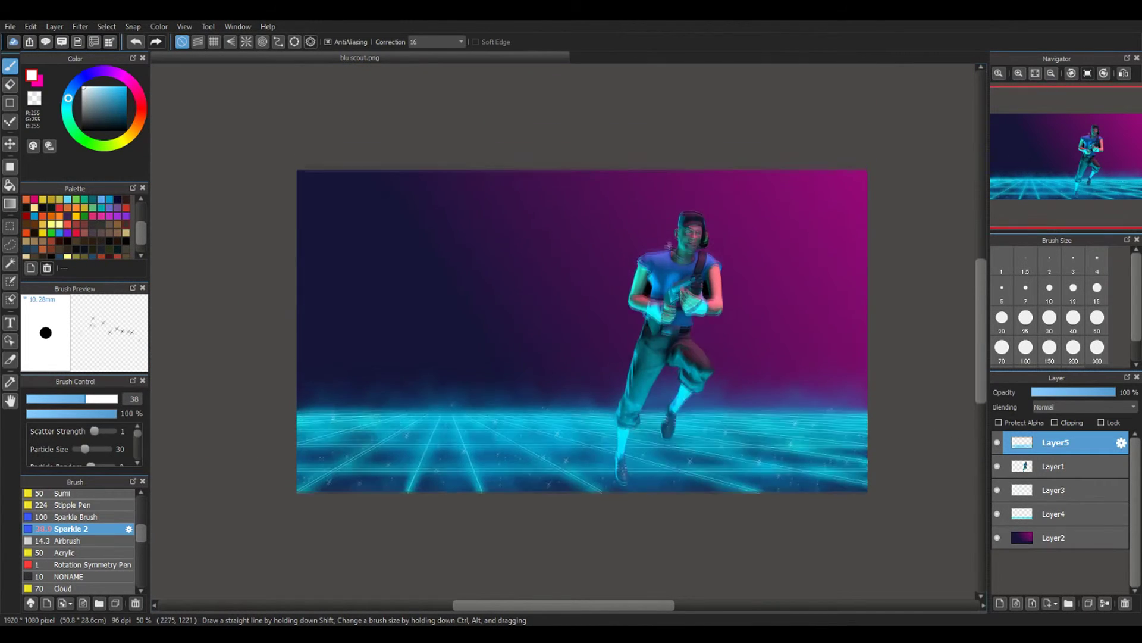
{"action": "scroll", "coordinate": [348, 324], "scroll_direction": "up", "scroll_amount": 1}
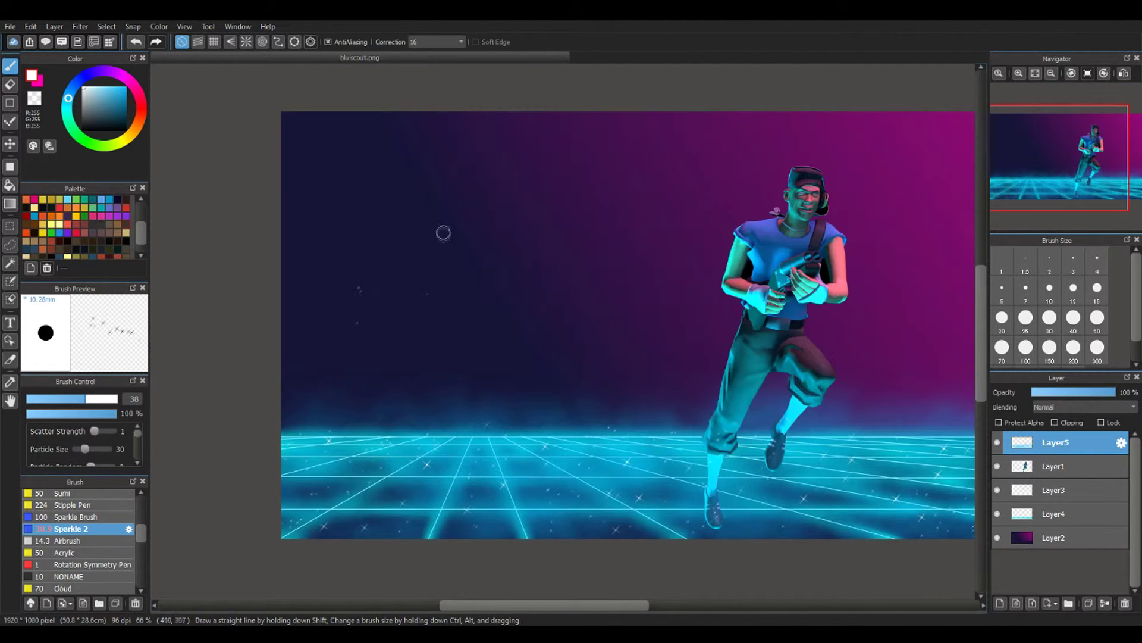
{"action": "left_click_drag", "start_coordinate": [536, 200], "coordinate": [339, 143]}
Enlarge Sparkle 2 to size 131 and stamp bigger white stars across the navy and purple sky
{"action": "left_click_drag", "start_coordinate": [562, 330], "coordinate": [613, 331], "text": "ctrl+alt"}
{"action": "left_click", "coordinate": [549, 209]}
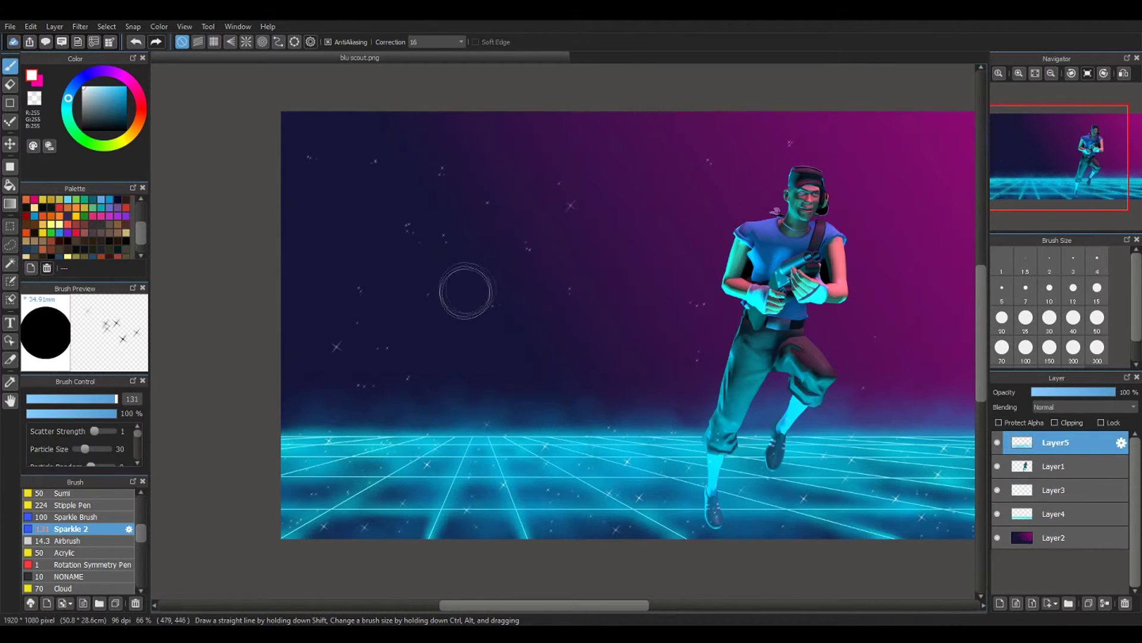
{"action": "left_click", "coordinate": [467, 290]}
{"action": "left_click", "coordinate": [675, 197]}
{"action": "left_click", "coordinate": [670, 346]}
{"action": "left_click", "coordinate": [315, 135]}
{"action": "scroll", "coordinate": [421, 114], "scroll_direction": "down", "scroll_amount": 2}
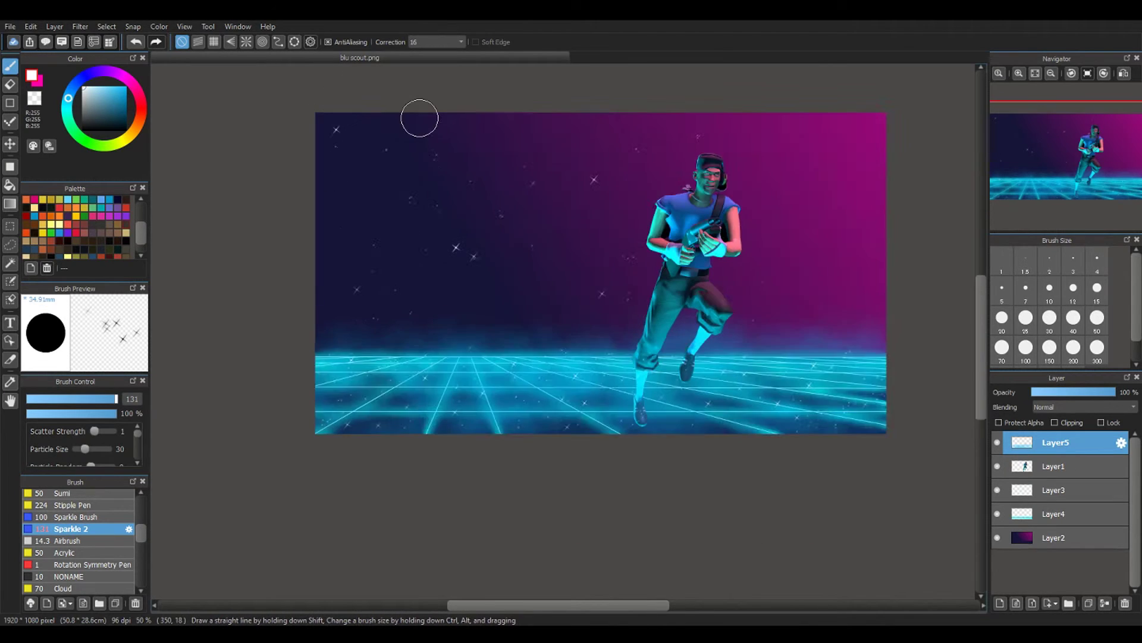
{"action": "left_click", "coordinate": [374, 174]}
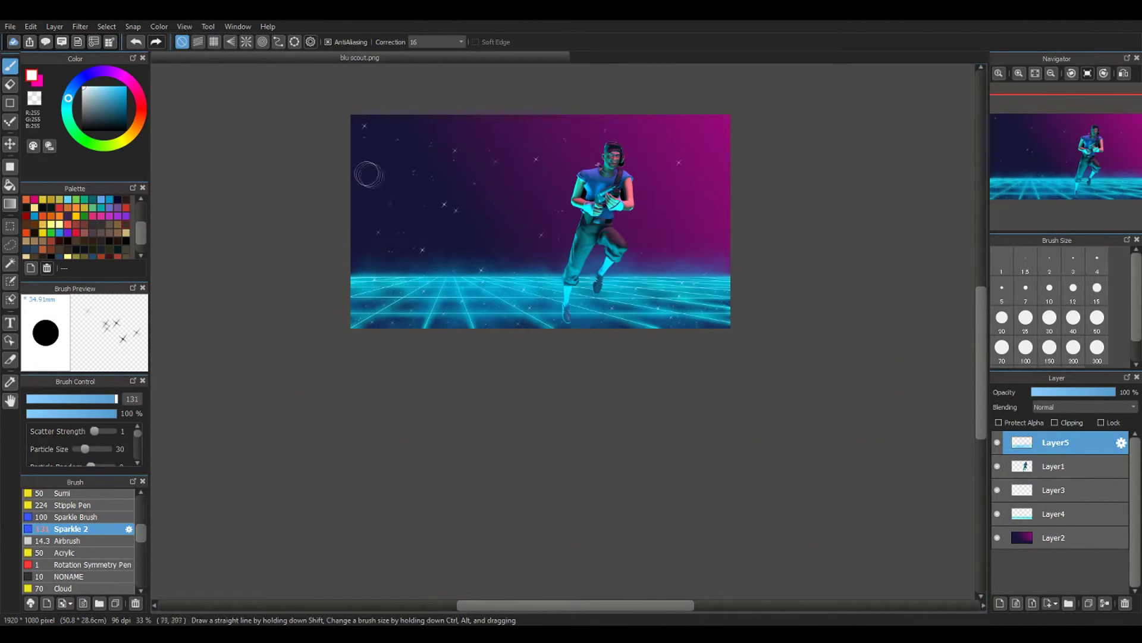
Stamp brighter four-pointed white stars across the sky with the Sparkle Brush at size 100
{"action": "left_click", "coordinate": [77, 517]}
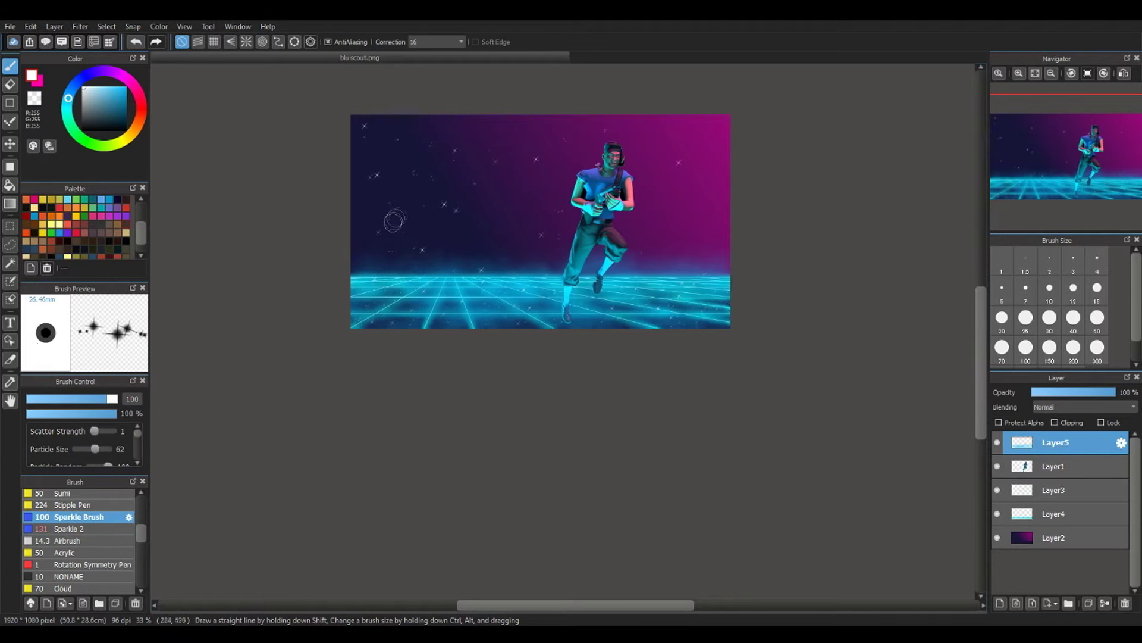
{"action": "left_click", "coordinate": [447, 154]}
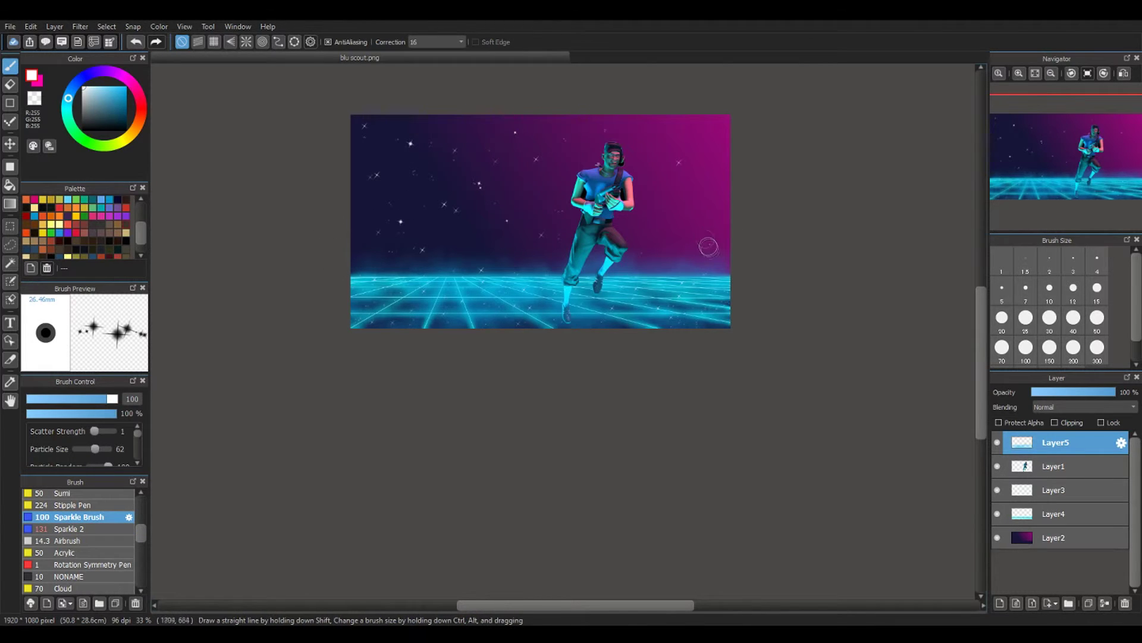
{"action": "left_click", "coordinate": [374, 260]}
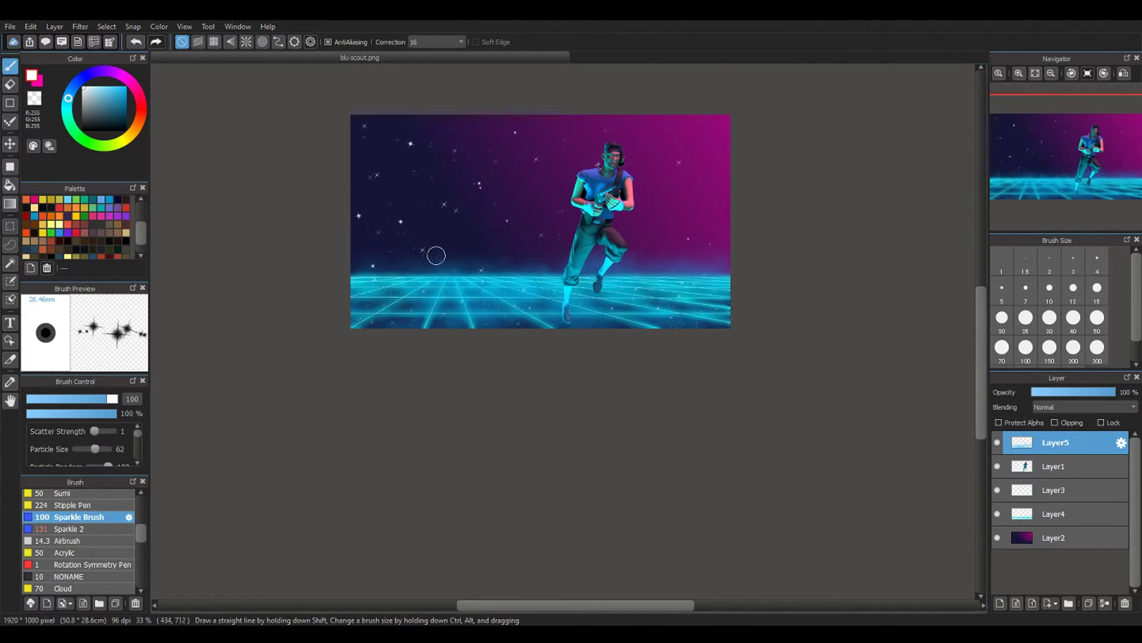
{"action": "scroll", "coordinate": [436, 252], "scroll_direction": "up", "scroll_amount": 1}
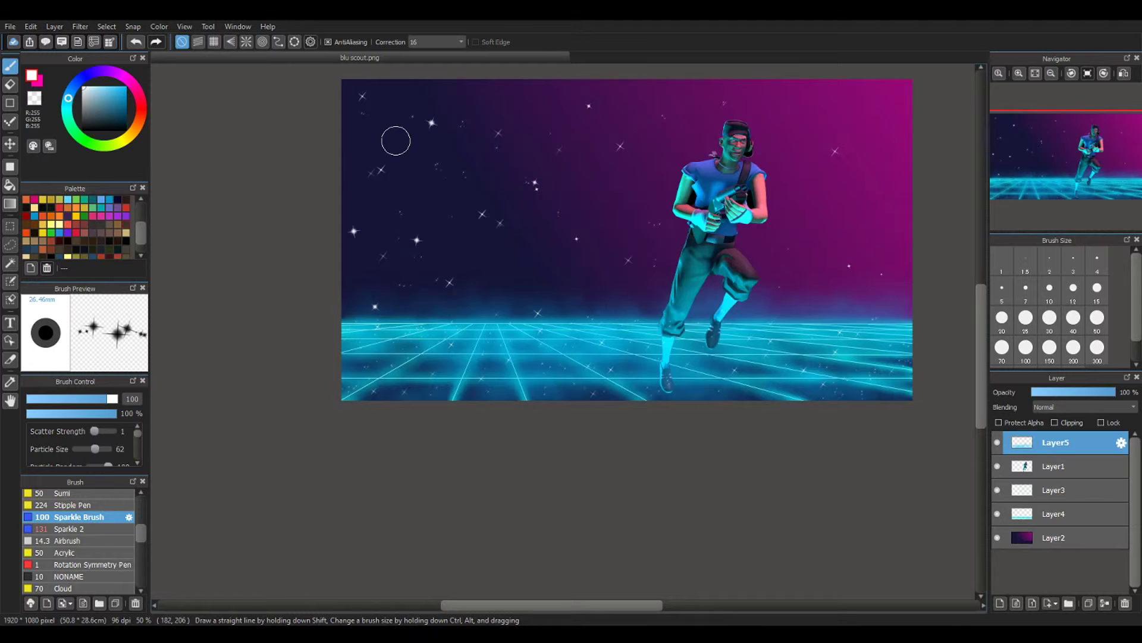
{"action": "left_click", "coordinate": [520, 269]}
{"action": "scroll", "coordinate": [563, 321], "scroll_direction": "up", "scroll_amount": 2}
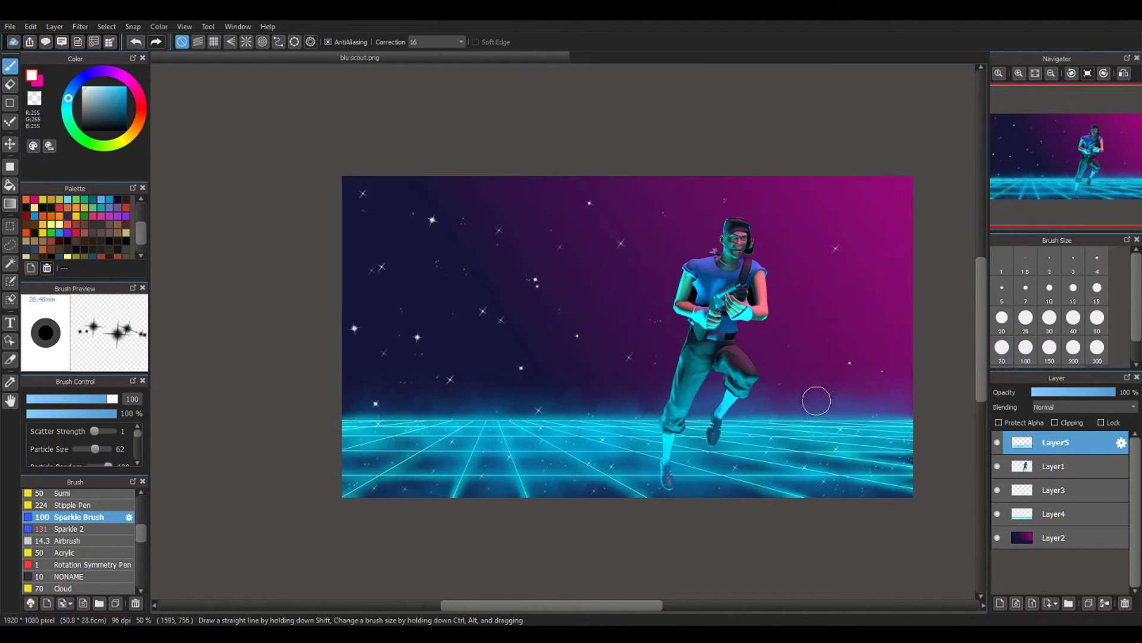
On a new layer above Layer5, sign the artwork at the floor's lower-right corner with a size 2.2 Pen in magenta (R 255, G 0, B 208)
{"action": "scroll", "coordinate": [77, 512], "scroll_direction": "up", "scroll_amount": 5}
{"action": "left_click", "coordinate": [77, 507]}
{"action": "key", "text": "i"}
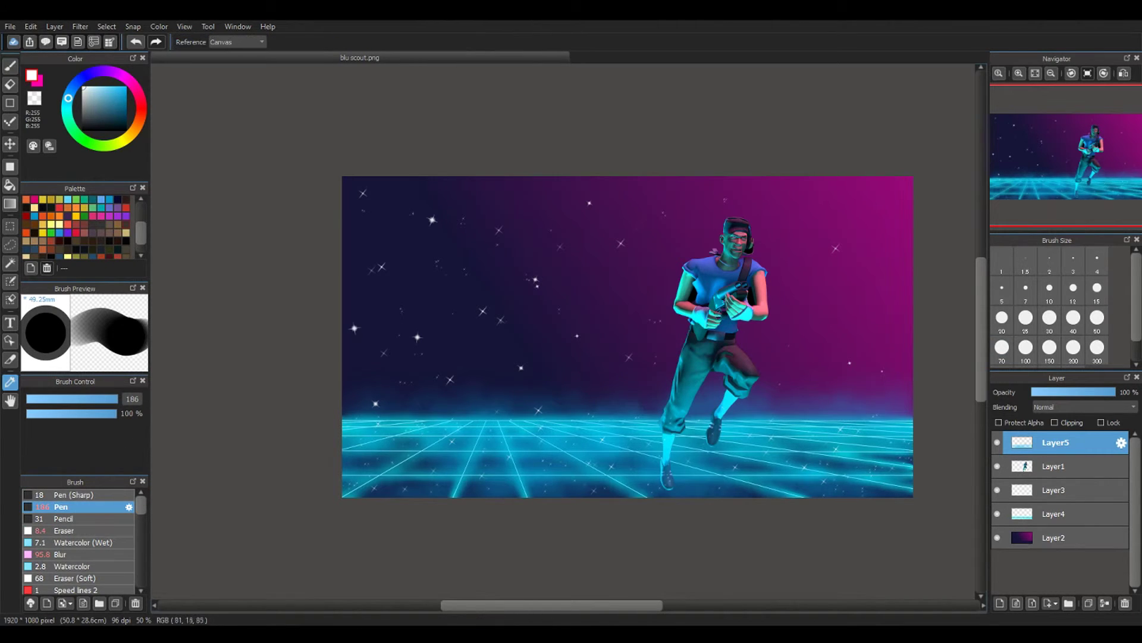
{"action": "left_click", "coordinate": [818, 262]}
{"action": "left_click", "coordinate": [126, 87]}
{"action": "left_click", "coordinate": [35, 398]}
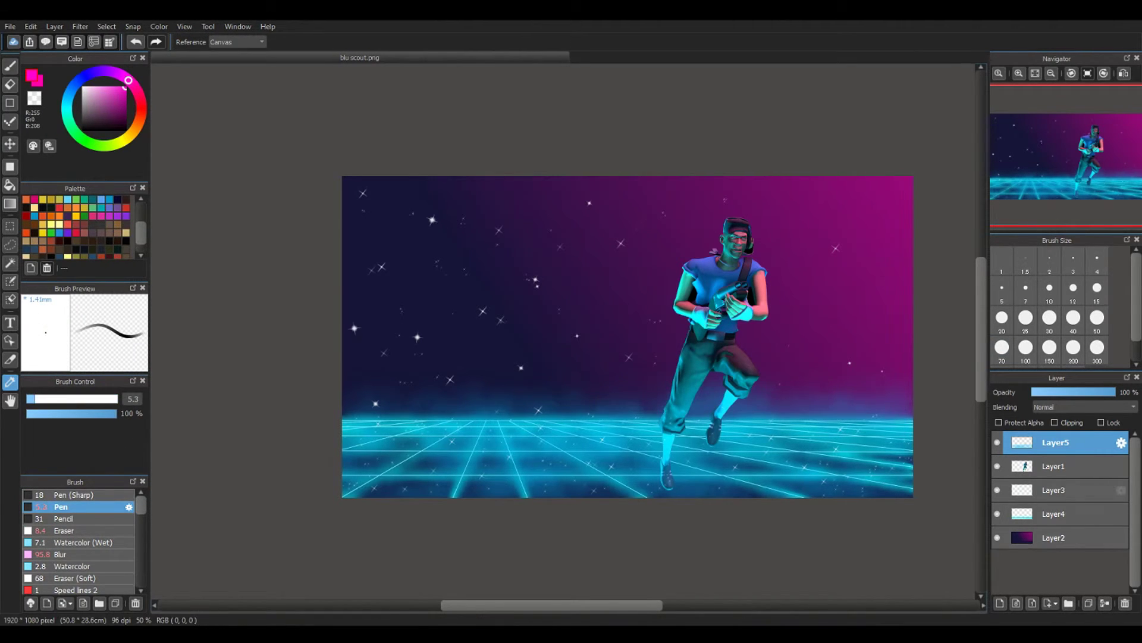
{"action": "left_click", "coordinate": [1001, 603]}
{"action": "key", "text": "b"}
{"action": "scroll", "coordinate": [887, 481], "scroll_direction": "up", "scroll_amount": 4}
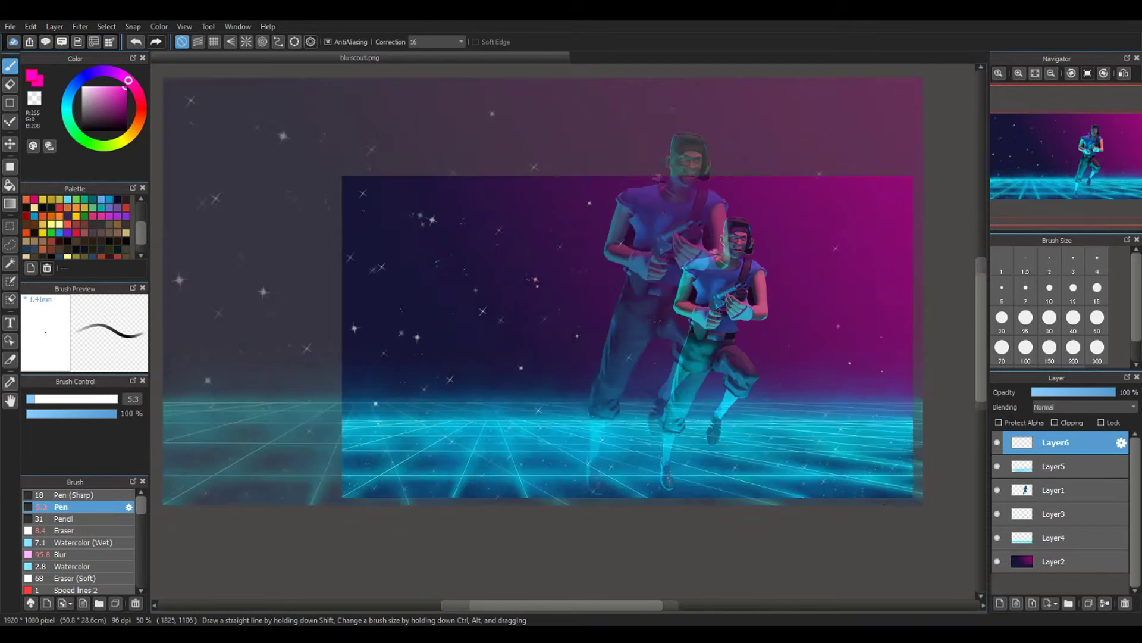
{"action": "scroll", "coordinate": [708, 597], "scroll_direction": "up", "scroll_amount": 3}
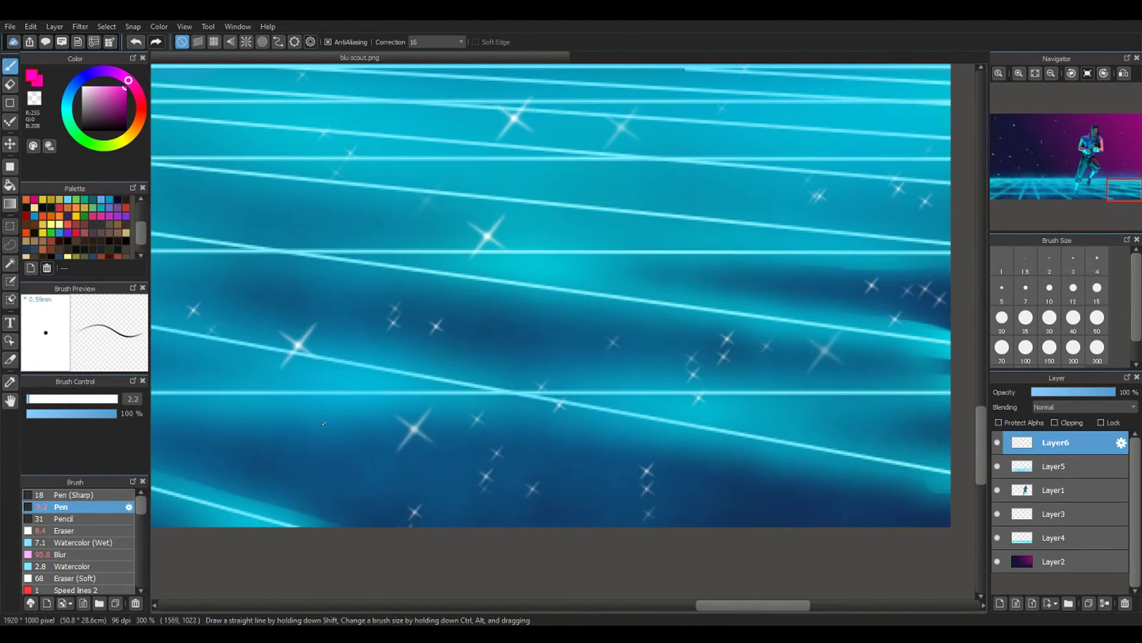
{"action": "mouse_move", "coordinate": [391, 491]}
{"action": "left_mouse_down"}
{"action": "mouse_move", "coordinate": [454, 476]}
{"action": "mouse_move", "coordinate": [503, 505]}
{"action": "mouse_move", "coordinate": [708, 475]}
{"action": "mouse_move", "coordinate": [677, 463]}
{"action": "left_mouse_up"}
Position the magenta signature in the artwork's bottom-right corner and save the file as blu scout 80's.psd
{"action": "scroll", "coordinate": [669, 497], "scroll_direction": "down", "scroll_amount": 5}
{"action": "key", "text": "ctrl+t"}
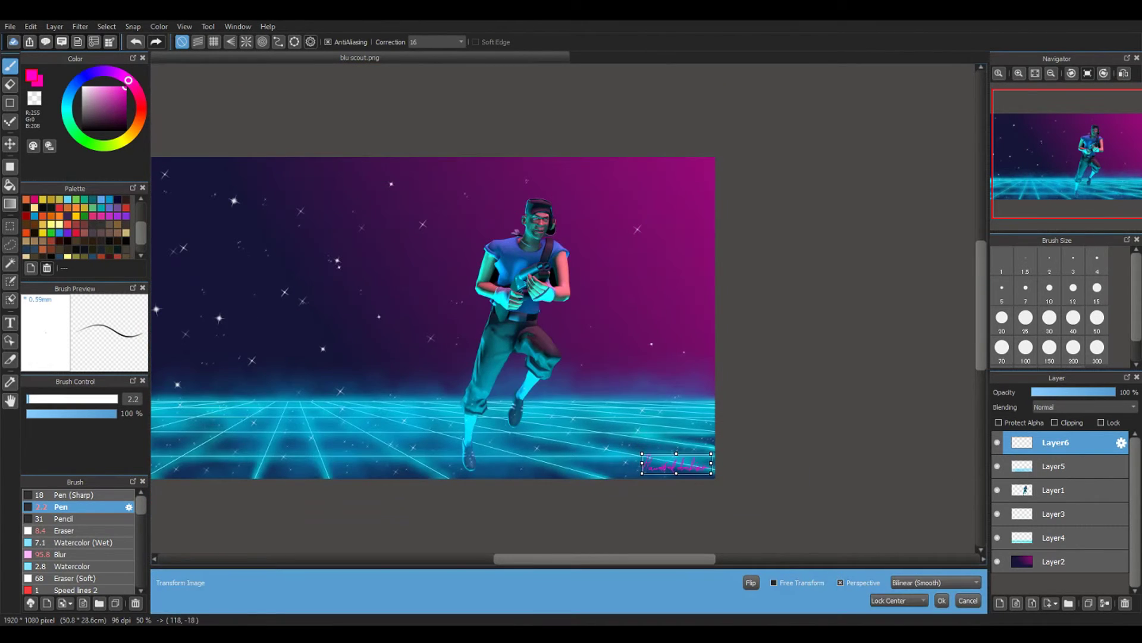
{"action": "key", "text": "Return"}
{"action": "key", "text": "ctrl+minus"}
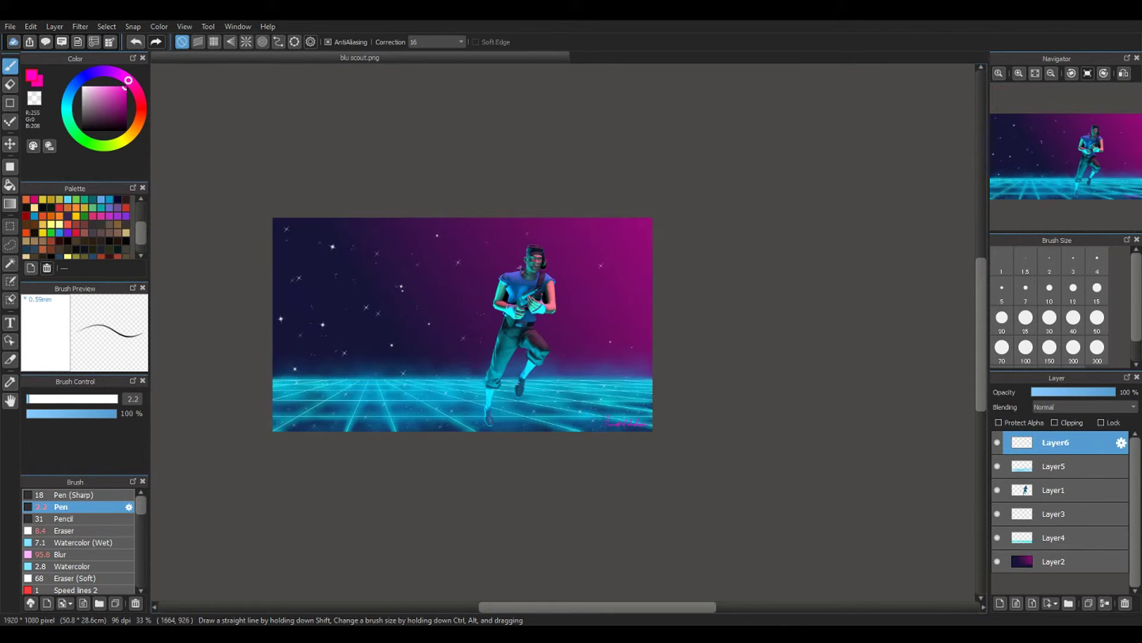
{"action": "key", "text": "ctrl+plus"}
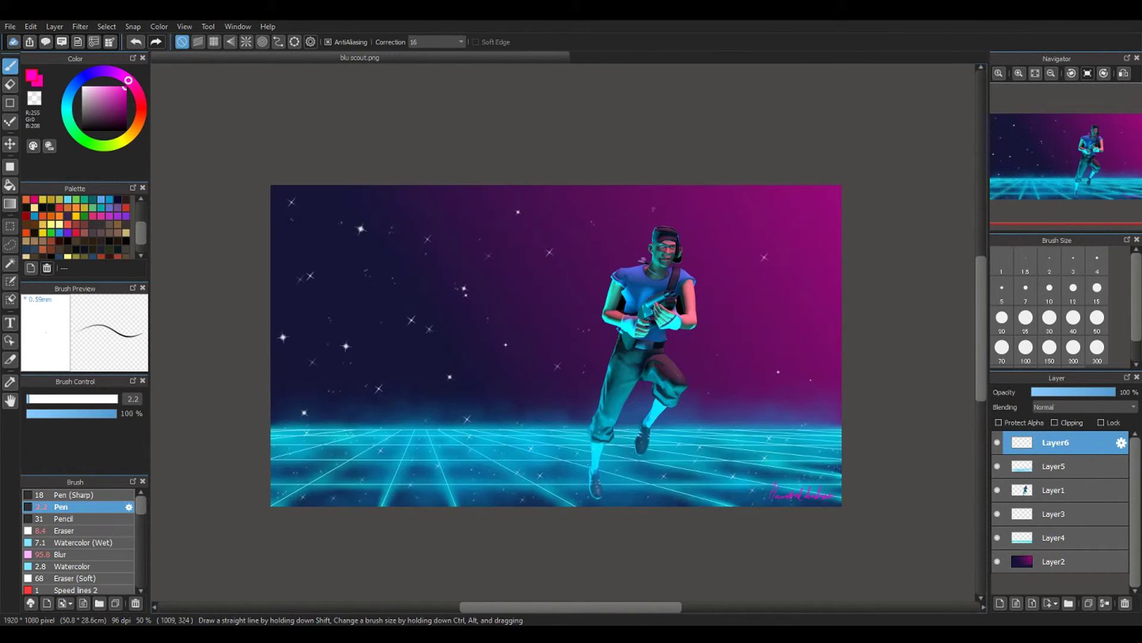
{"action": "key", "text": "alt"}
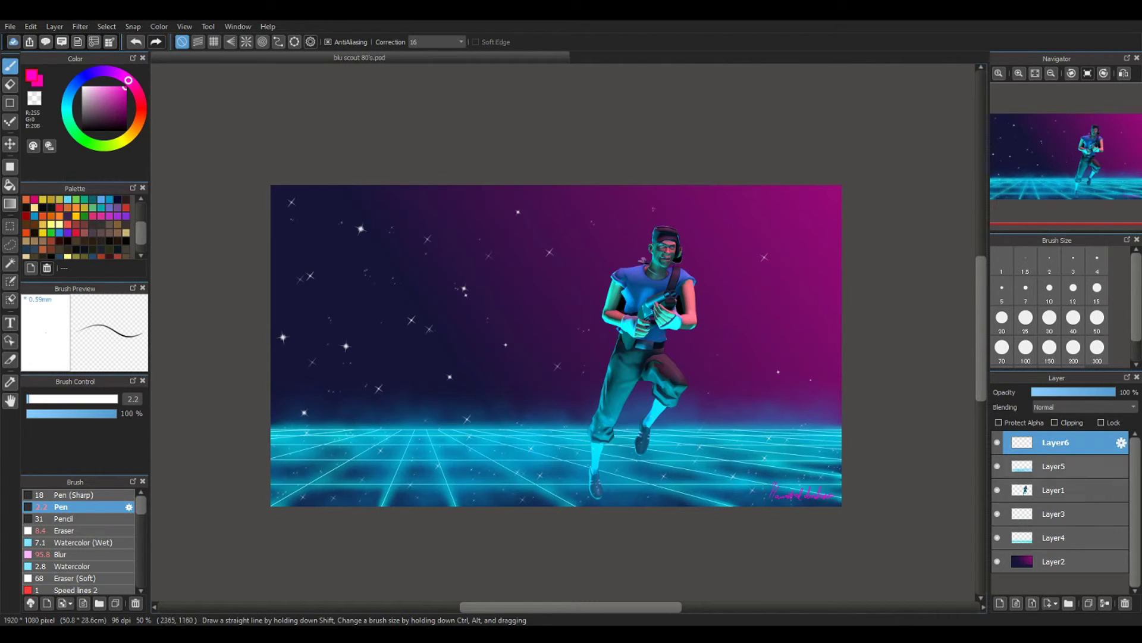
On a new layer above Layer5, paint soft magenta haze over the sky beside the Scout with Cloud 2 at size 204 and 16% opacity
{"action": "left_click", "coordinate": [1069, 466]}
{"action": "left_click", "coordinate": [1001, 604]}
{"action": "left_click_drag", "start_coordinate": [140, 505], "coordinate": [140, 578]}
{"action": "scroll", "coordinate": [78, 540], "scroll_direction": "up", "scroll_amount": 6}
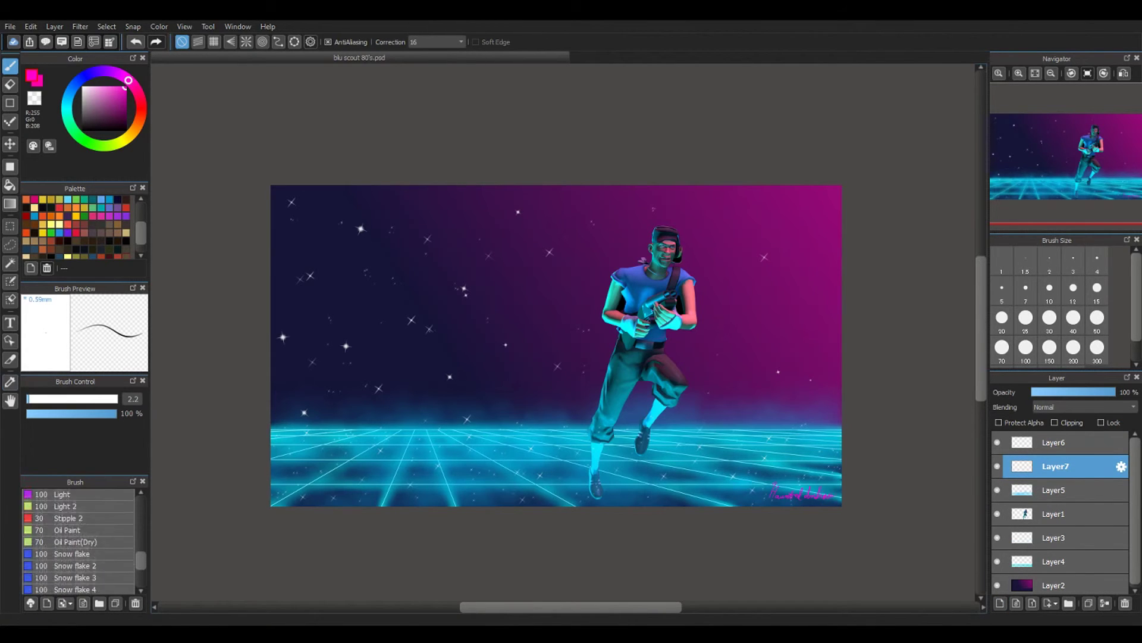
{"action": "left_click", "coordinate": [78, 530]}
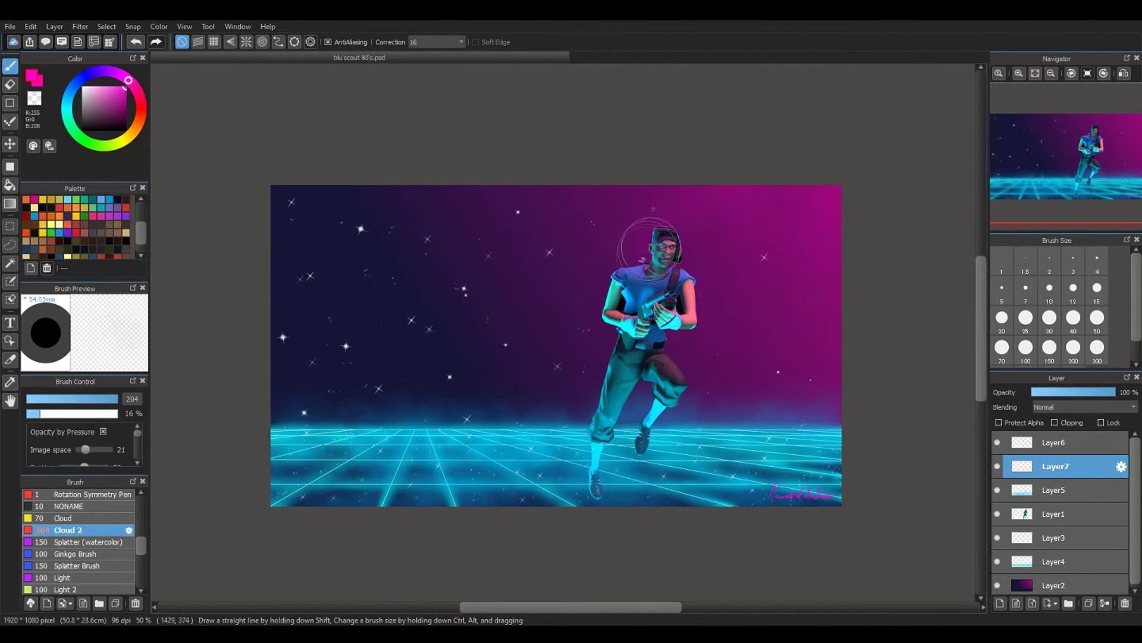
{"action": "scroll", "coordinate": [705, 256], "scroll_direction": "up", "scroll_amount": 2}
{"action": "scroll", "coordinate": [693, 261], "scroll_direction": "down", "scroll_amount": 2}
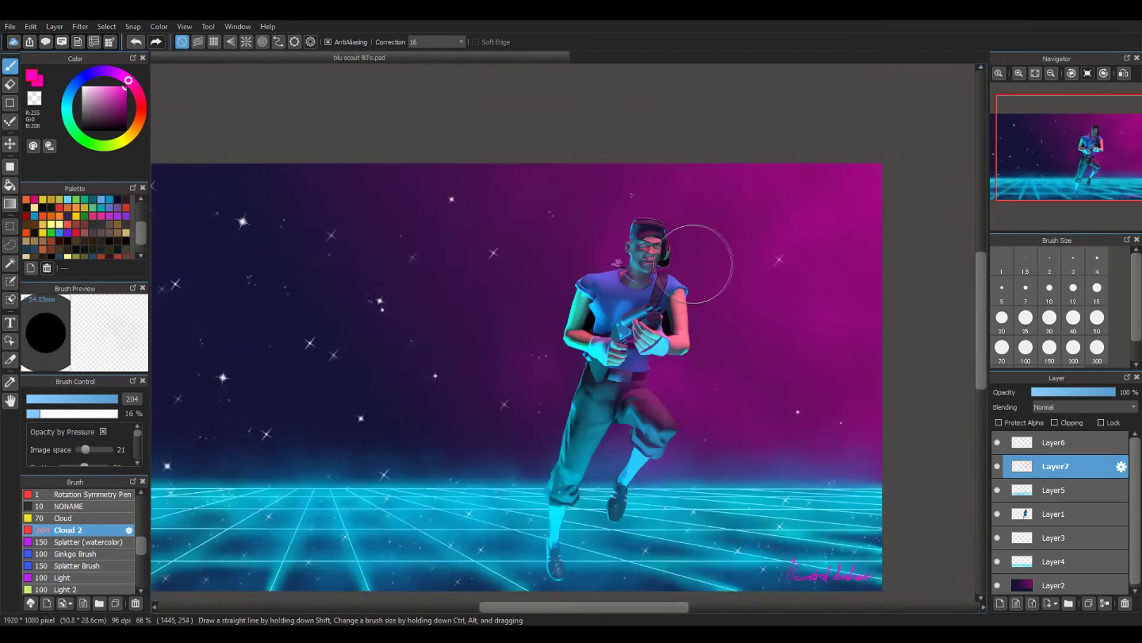
Extend the magenta cloud haze over the Scout and down across the right side of the horizon and floor grid
{"action": "mouse_move", "coordinate": [686, 272]}
{"action": "left_mouse_down"}
{"action": "mouse_move", "coordinate": [765, 439]}
{"action": "mouse_move", "coordinate": [827, 454]}
{"action": "left_mouse_up"}
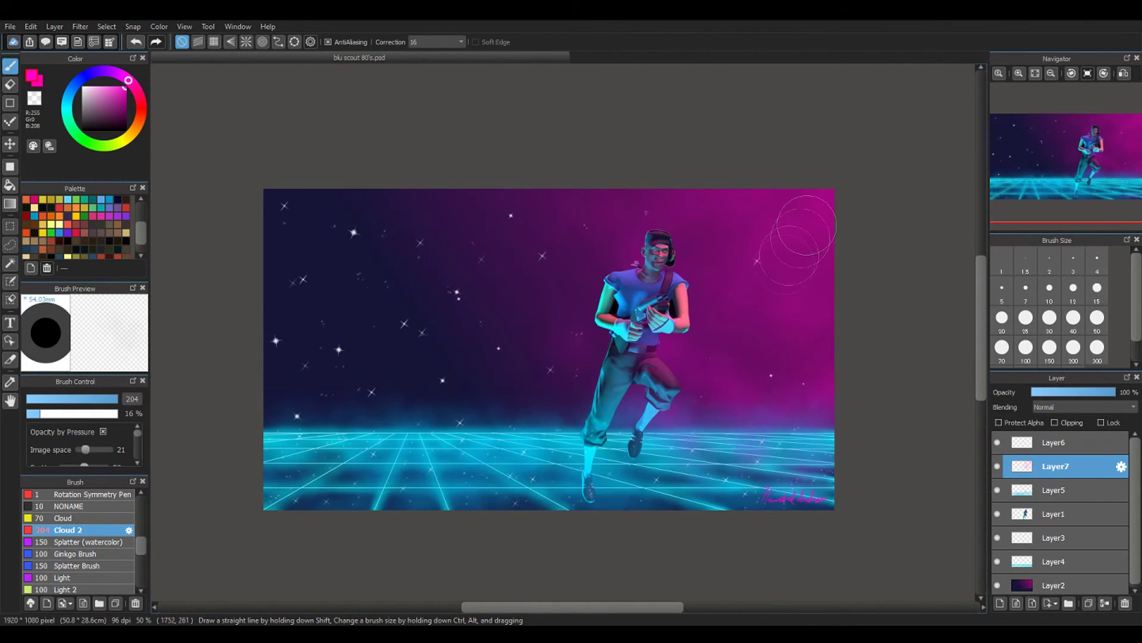
{"action": "scroll", "coordinate": [708, 286], "scroll_direction": "up", "scroll_amount": 3}
{"action": "scroll", "coordinate": [714, 343], "scroll_direction": "down", "scroll_amount": 1}
{"action": "scroll", "coordinate": [731, 321], "scroll_direction": "down", "scroll_amount": 2}
{"action": "scroll", "coordinate": [789, 373], "scroll_direction": "up", "scroll_amount": 2}
{"action": "scroll", "coordinate": [790, 373], "scroll_direction": "down", "scroll_amount": 1}
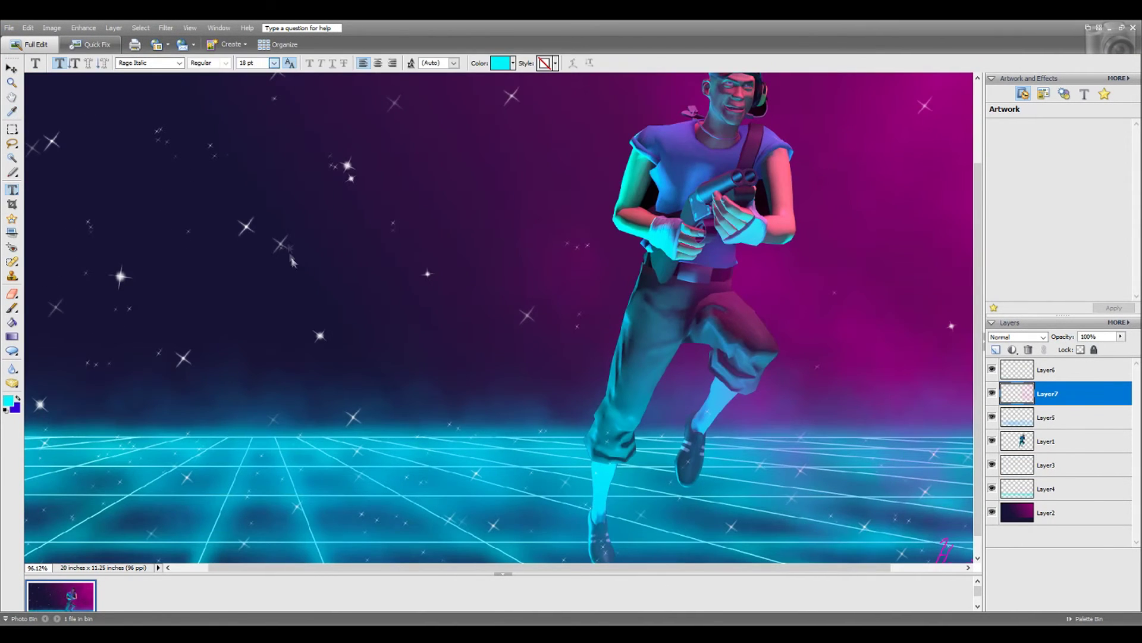
Switch to Photoshop Elements and add cyan 72 pt text over the dark sky: "The" in Rage Italic and "Scout" in outrun future below it
{"action": "left_click", "coordinate": [176, 192]}
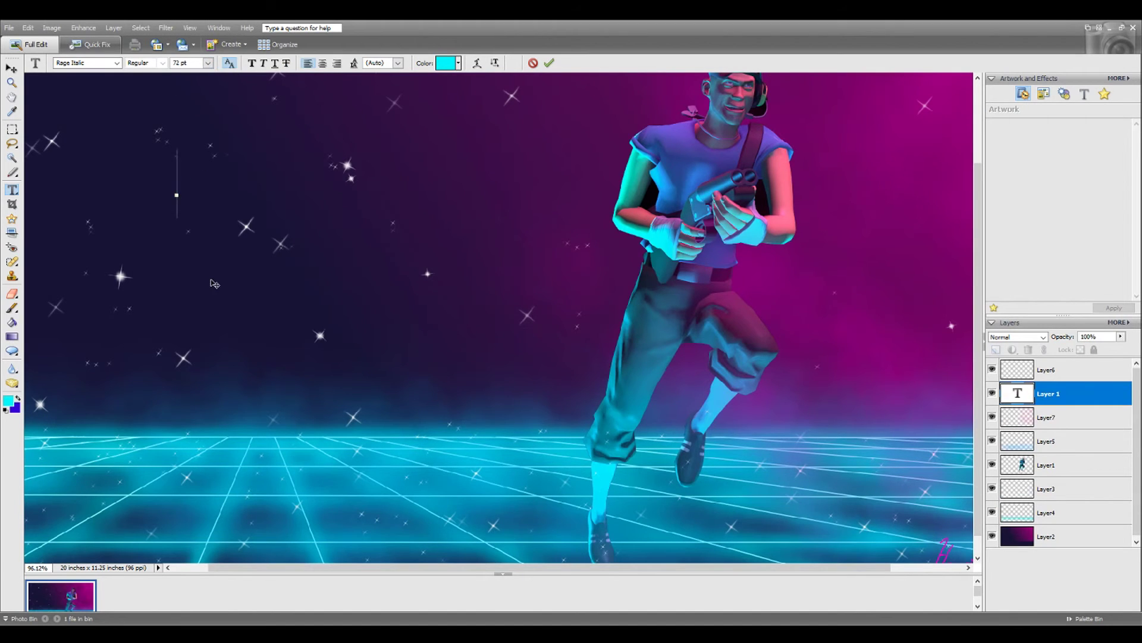
{"action": "type", "text": "The"}
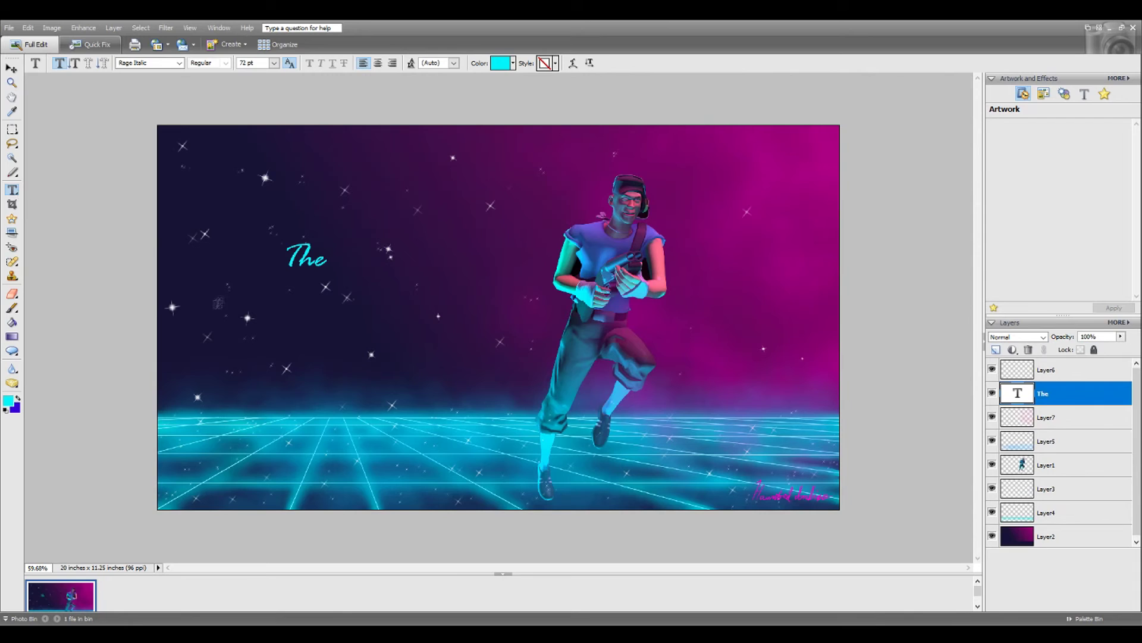
{"action": "left_click", "coordinate": [217, 304]}
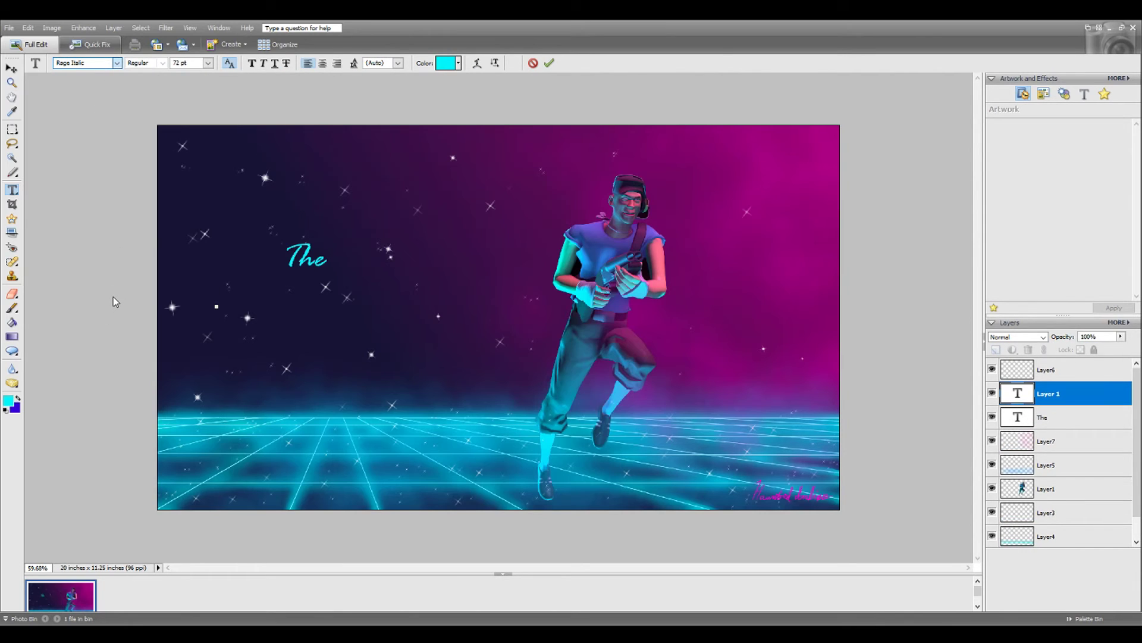
{"action": "left_click", "coordinate": [151, 256]}
{"action": "type", "text": "Scout"}
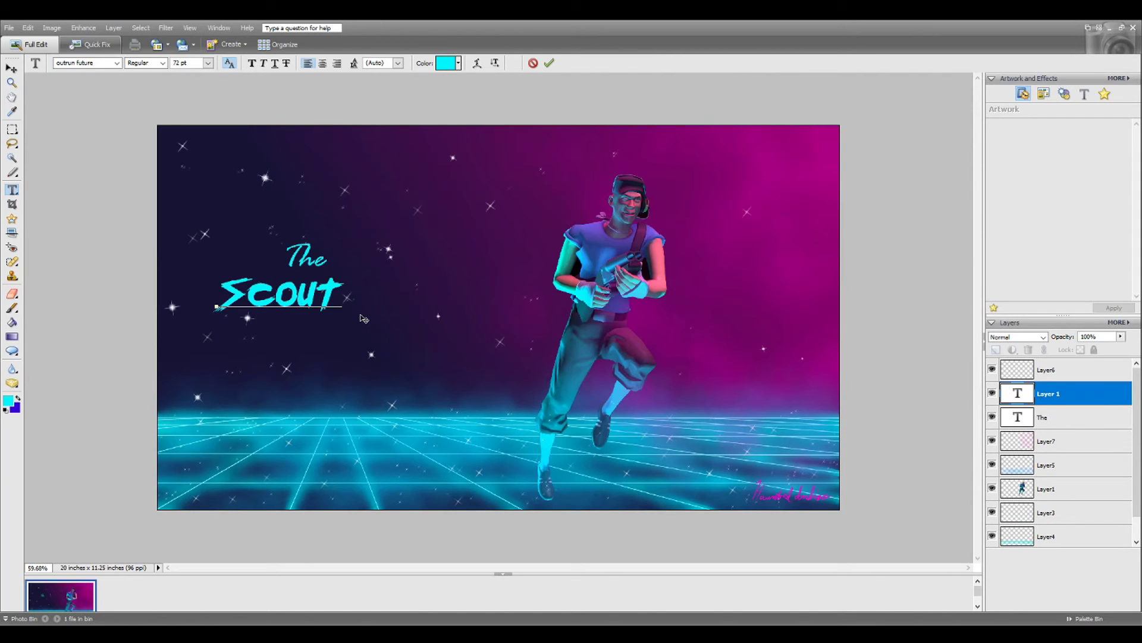
{"action": "key", "text": "ctrl+Return"}
Simplify the "The" text layer, then enlarge and tilt the word so it overlaps the top of "Scout"
{"action": "key", "text": "v"}
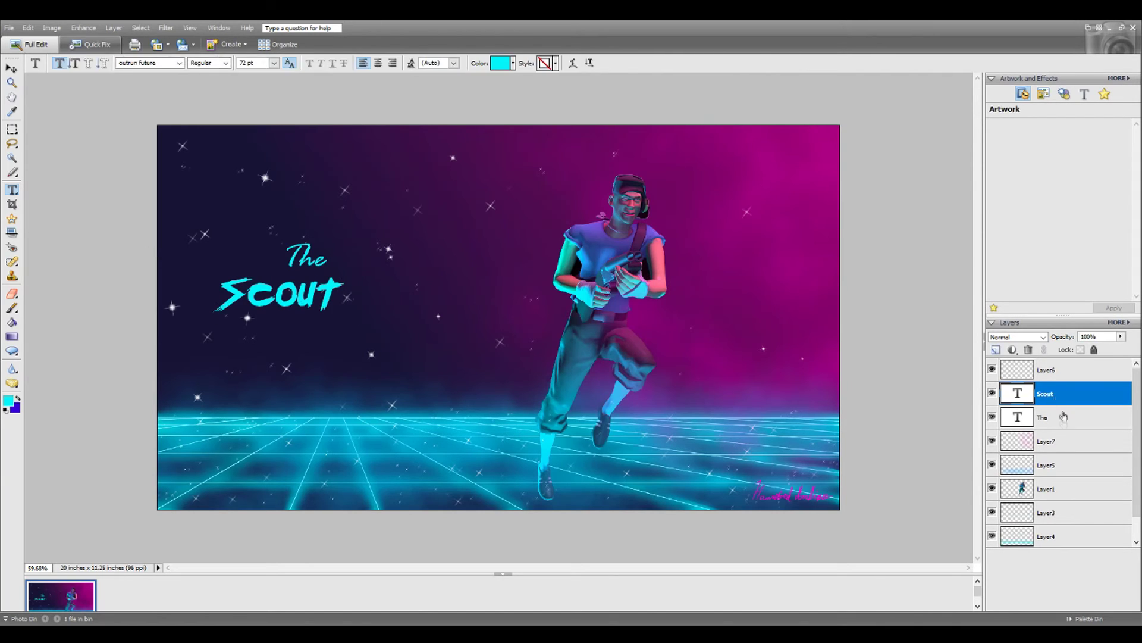
{"action": "left_click", "coordinate": [1065, 417]}
{"action": "mouse_move", "coordinate": [334, 269]}
{"action": "left_mouse_down"}
{"action": "mouse_move", "coordinate": [379, 256]}
{"action": "mouse_move", "coordinate": [338, 285]}
{"action": "left_mouse_up"}
{"action": "left_click", "coordinate": [311, 298]}
Simplify the Scout text layer and move it below the "The" layer
{"action": "left_click", "coordinate": [1065, 394]}
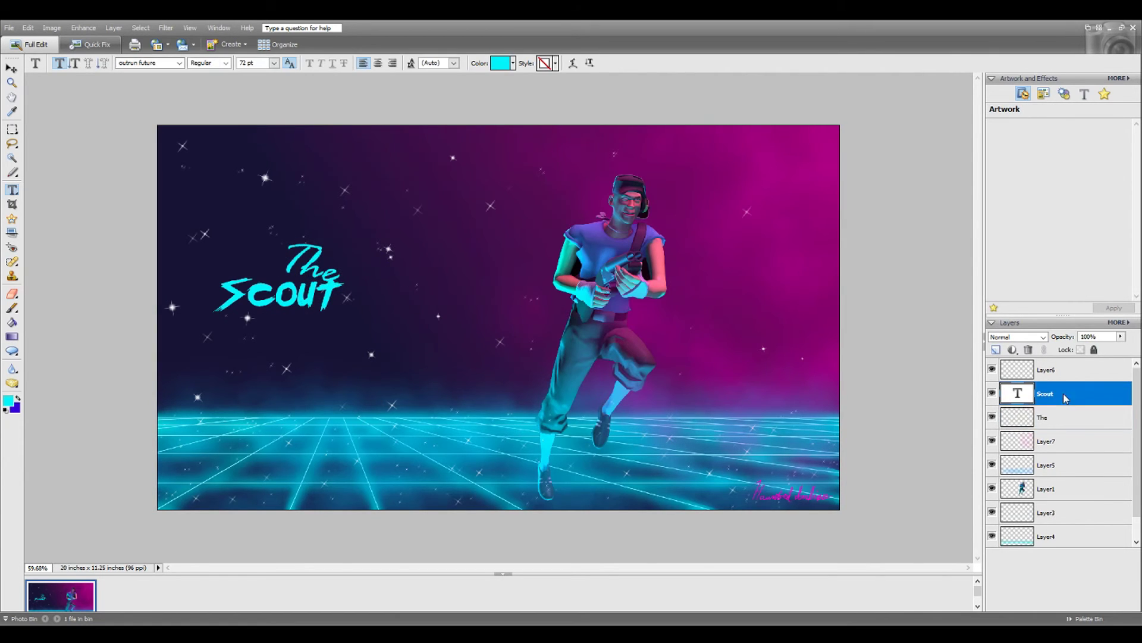
{"action": "right_click", "coordinate": [1066, 395]}
{"action": "left_click", "coordinate": [1096, 483]}
{"action": "left_click_drag", "start_coordinate": [1065, 395], "coordinate": [1066, 428]}
Enlarge the Scout lettering proportionally and position it beneath "The" as the main title word
{"action": "key", "text": "ctrl+t"}
{"action": "left_click_drag", "start_coordinate": [345, 313], "coordinate": [373, 304]}
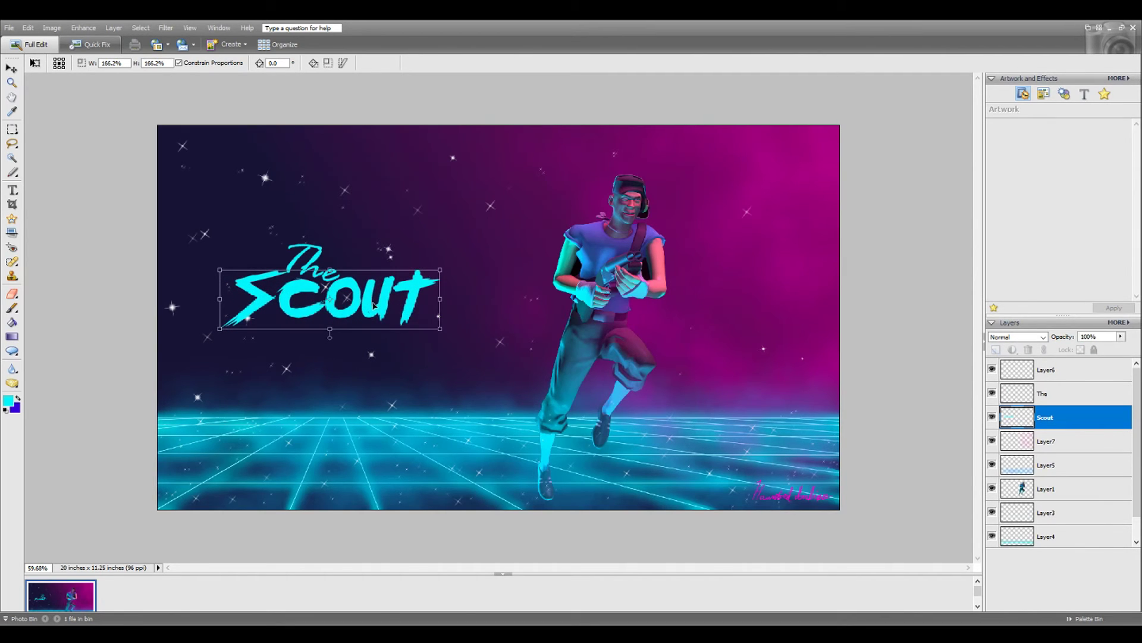
{"action": "left_click_drag", "start_coordinate": [441, 330], "coordinate": [451, 334]}
{"action": "left_click_drag", "start_coordinate": [359, 299], "coordinate": [353, 297]}
{"action": "left_click", "coordinate": [419, 342]}
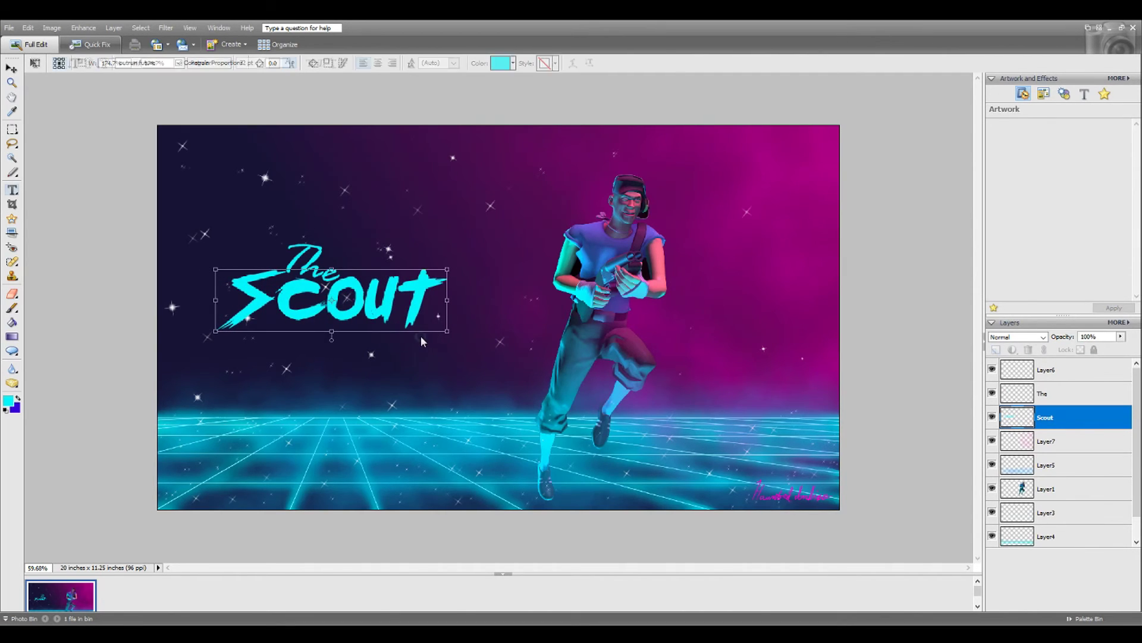
Load the Scout lettering as a selection and activate the Gradient tool
{"action": "left_click", "coordinate": [1023, 415], "text": "ctrl"}
{"action": "left_click", "coordinate": [10, 337]}
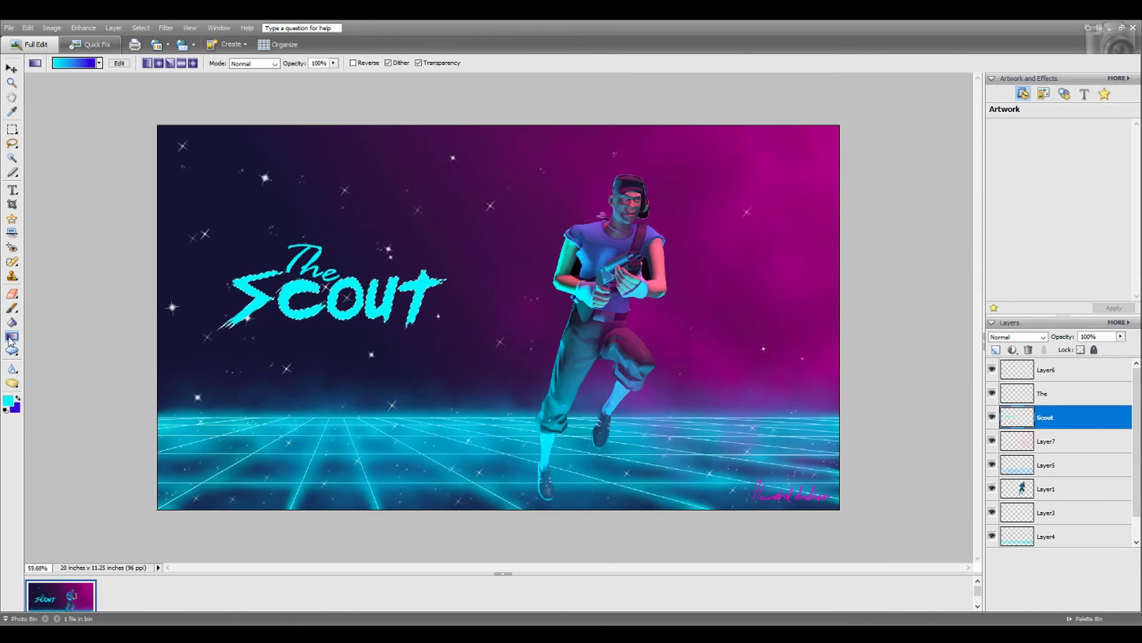
Try filling the selected Scout lettering with a vertical rainbow gradient
{"action": "left_click", "coordinate": [124, 63]}
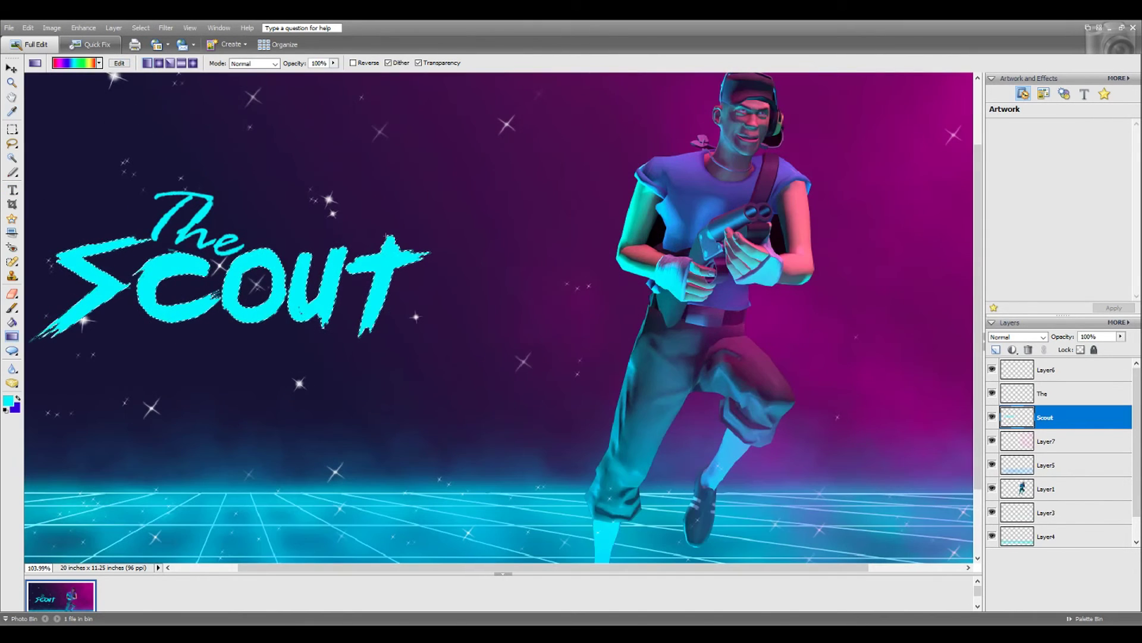
{"action": "left_click_drag", "start_coordinate": [384, 258], "coordinate": [384, 338]}
{"action": "key", "text": "ctrl+z"}
Fill the Scout lettering with a vertical blue, white and gold chrome gradient, then make the "The" layer active and deselect
{"action": "left_click", "coordinate": [118, 64]}
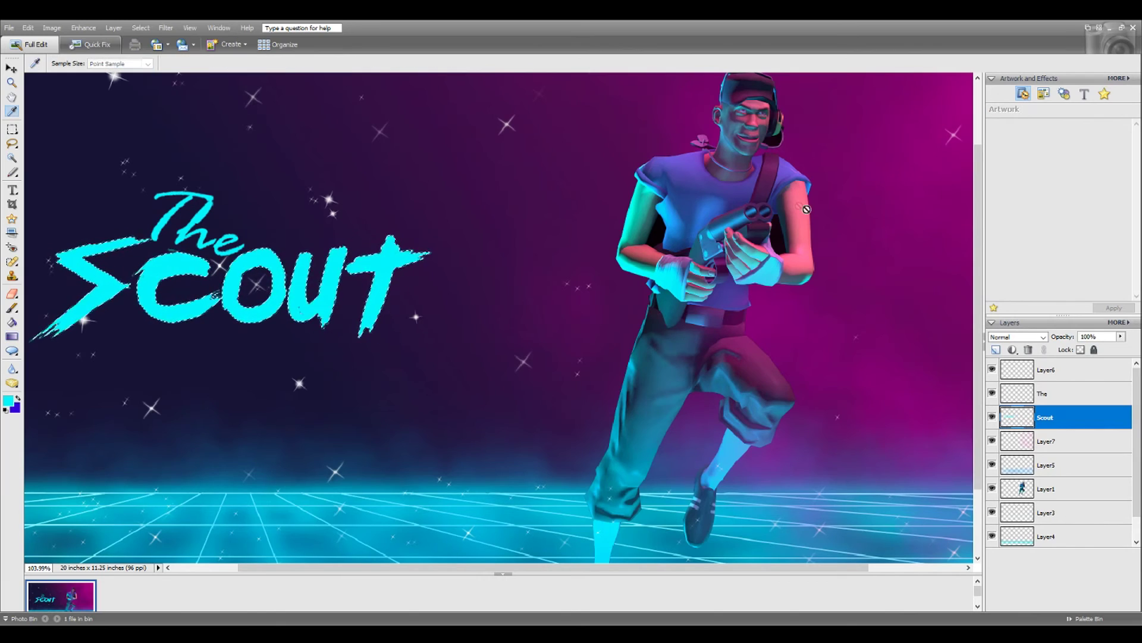
{"action": "left_click", "coordinate": [730, 197]}
{"action": "left_click_drag", "start_coordinate": [346, 285], "coordinate": [346, 342]}
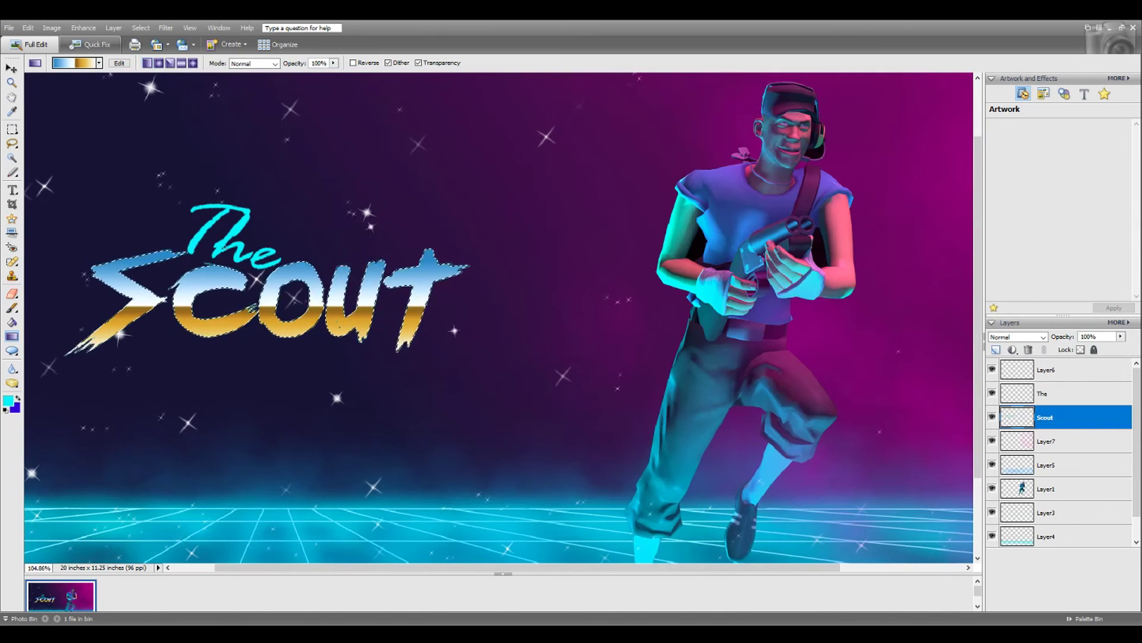
{"action": "left_click", "coordinate": [1044, 395]}
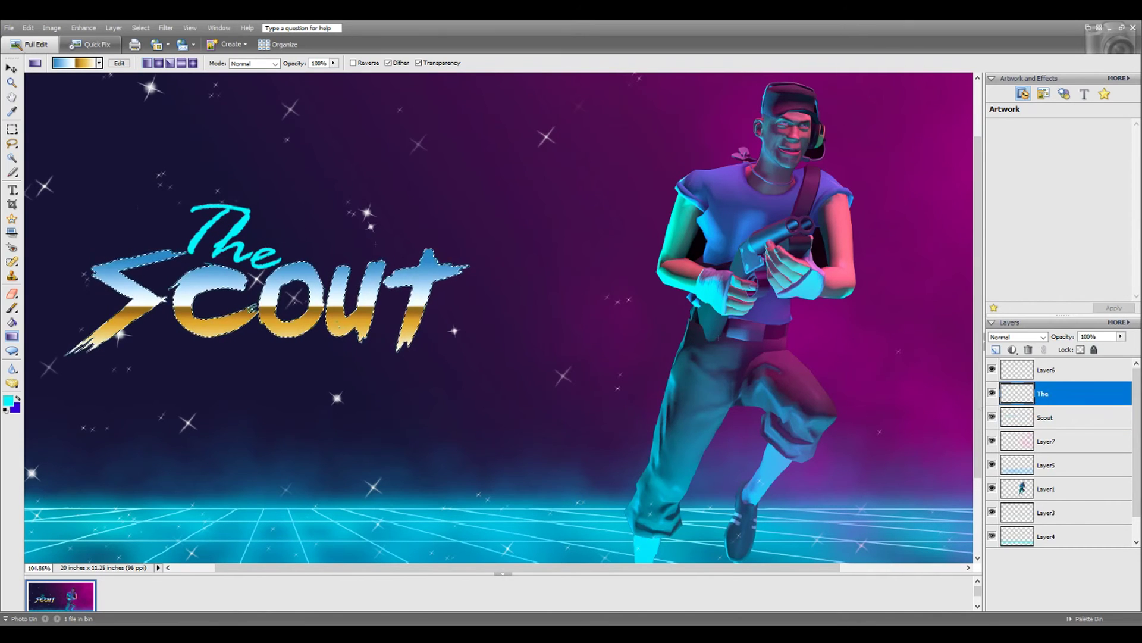
{"action": "left_click", "coordinate": [12, 129]}
{"action": "left_click", "coordinate": [133, 131]}
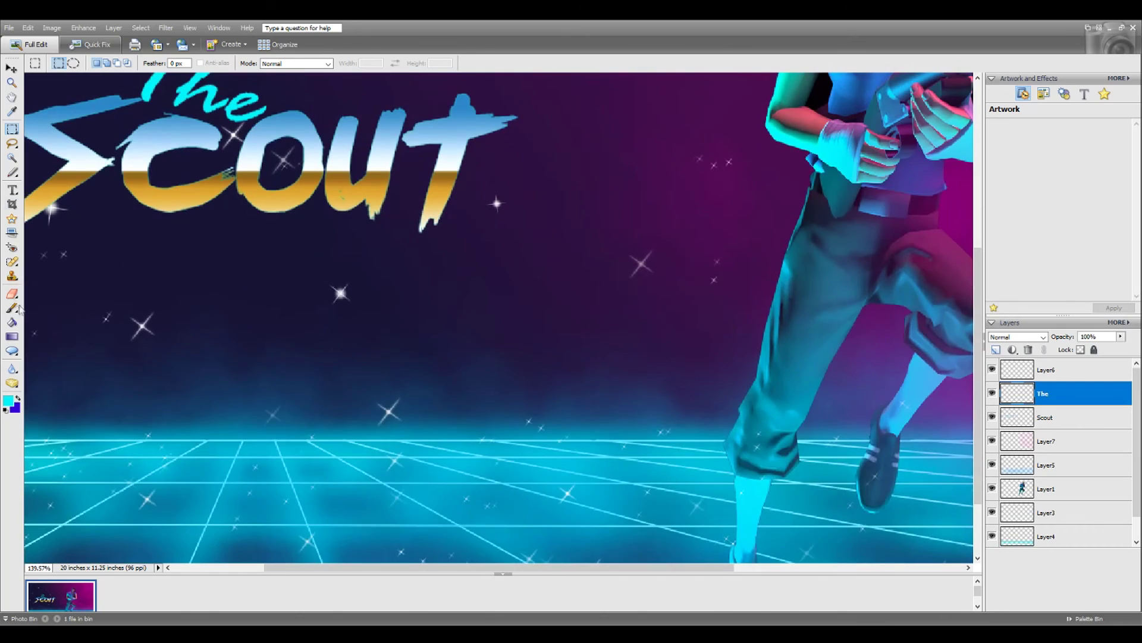
On a new layer above Layer7, paint a thicker darker-cyan outline behind "The" with an 11 px brush at 100% opacity
{"action": "left_click", "coordinate": [12, 111]}
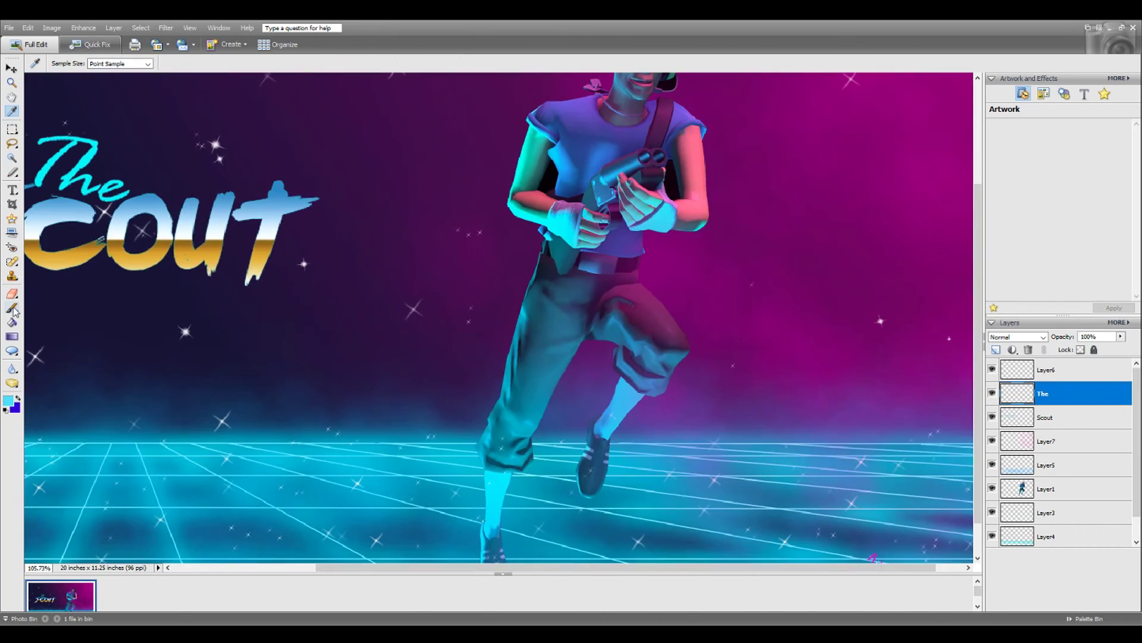
{"action": "key", "text": "b"}
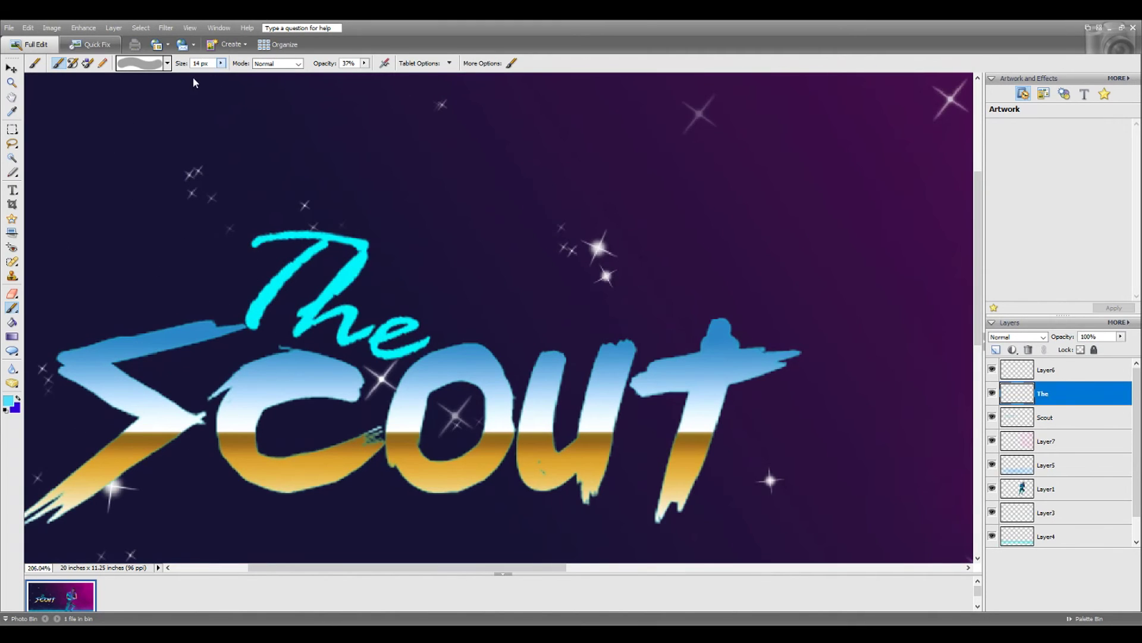
{"action": "left_click", "coordinate": [1012, 447]}
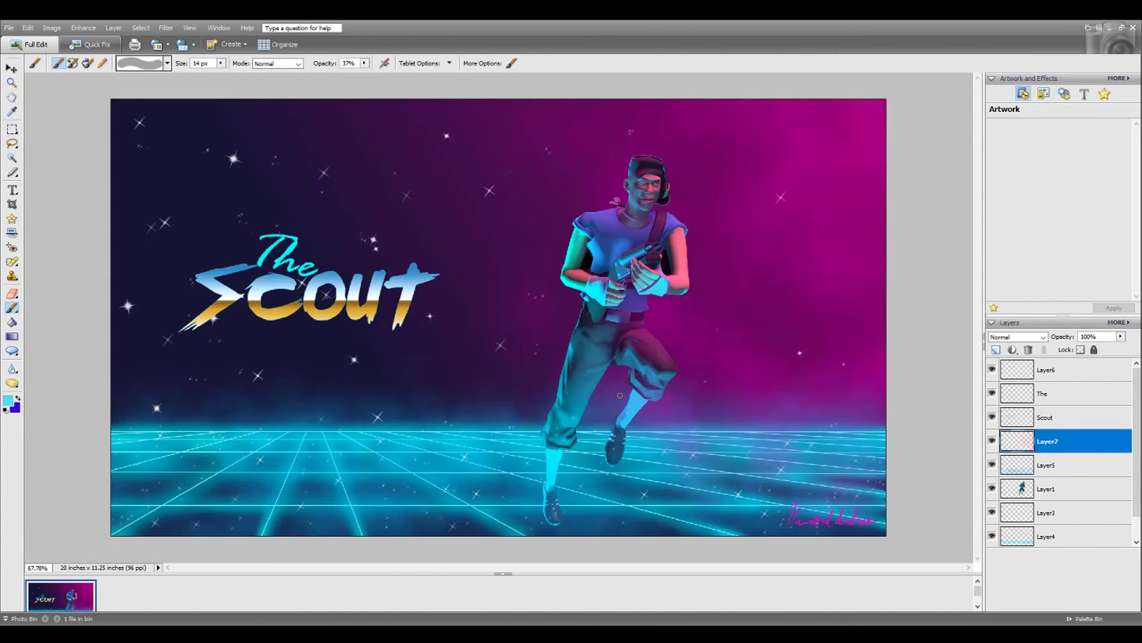
{"action": "left_click", "coordinate": [996, 350]}
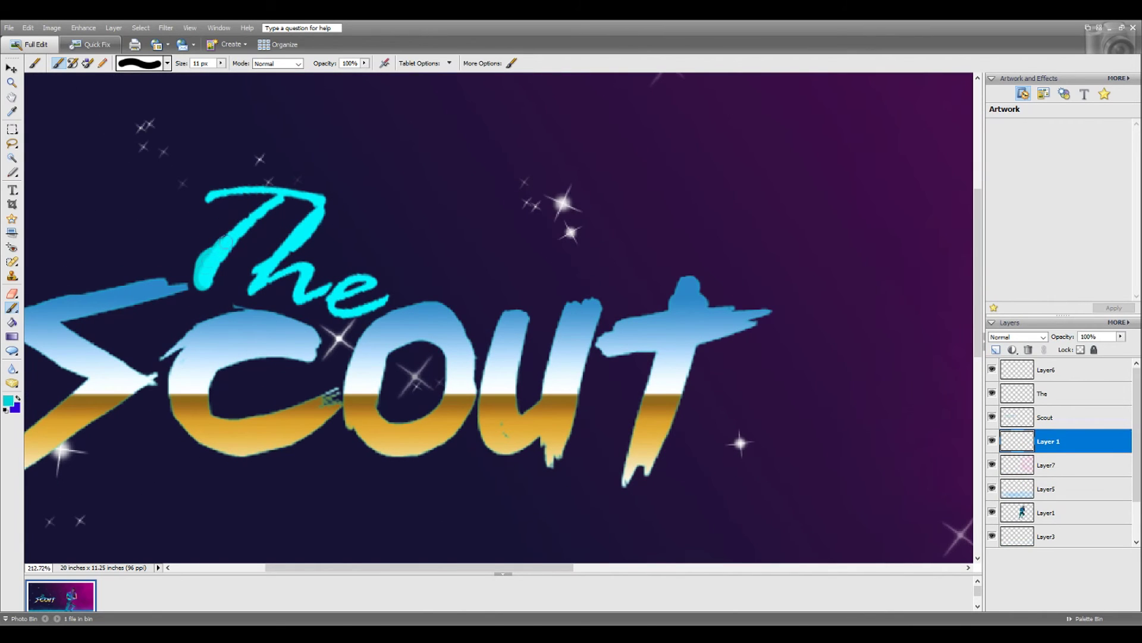
{"action": "mouse_move", "coordinate": [225, 242]}
{"action": "left_mouse_down"}
{"action": "mouse_move", "coordinate": [279, 197]}
{"action": "mouse_move", "coordinate": [315, 192]}
{"action": "mouse_move", "coordinate": [333, 205]}
{"action": "mouse_move", "coordinate": [275, 268]}
{"action": "left_mouse_up"}
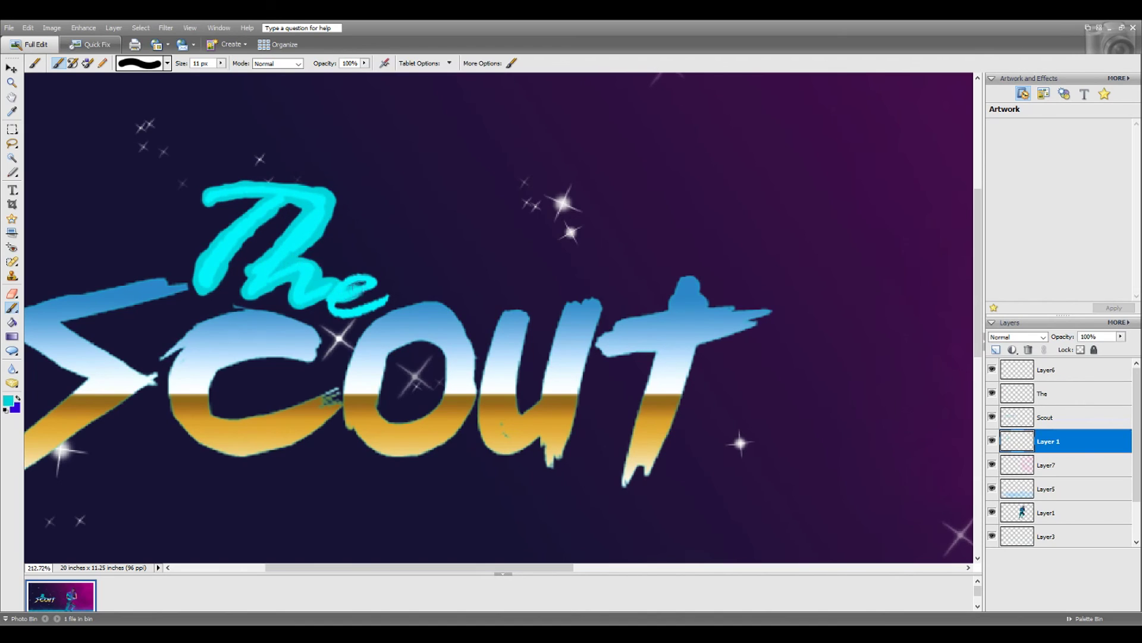
{"action": "left_click_drag", "start_coordinate": [366, 292], "coordinate": [393, 298]}
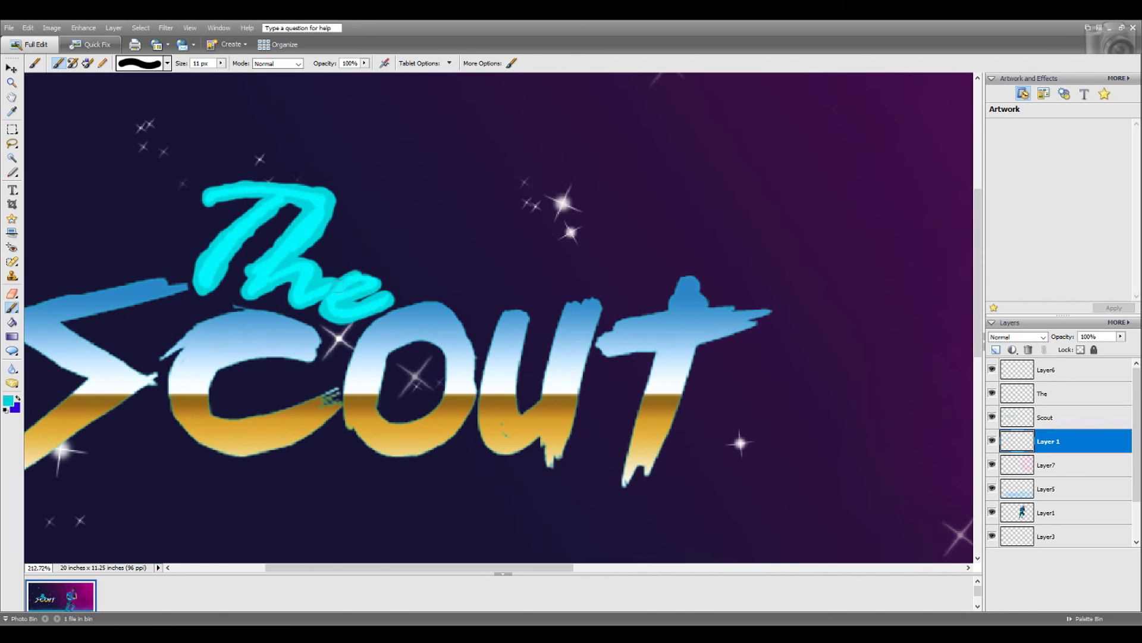
Soften the cyan outline around "The" into a neon glow with the Blur tool at 69 px and 100% strength
{"action": "left_click", "coordinate": [10, 364]}
{"action": "mouse_move", "coordinate": [209, 199]}
{"action": "left_mouse_down"}
{"action": "mouse_move", "coordinate": [250, 255]}
{"action": "mouse_move", "coordinate": [319, 173]}
{"action": "mouse_move", "coordinate": [375, 191]}
{"action": "mouse_move", "coordinate": [371, 377]}
{"action": "left_mouse_up"}
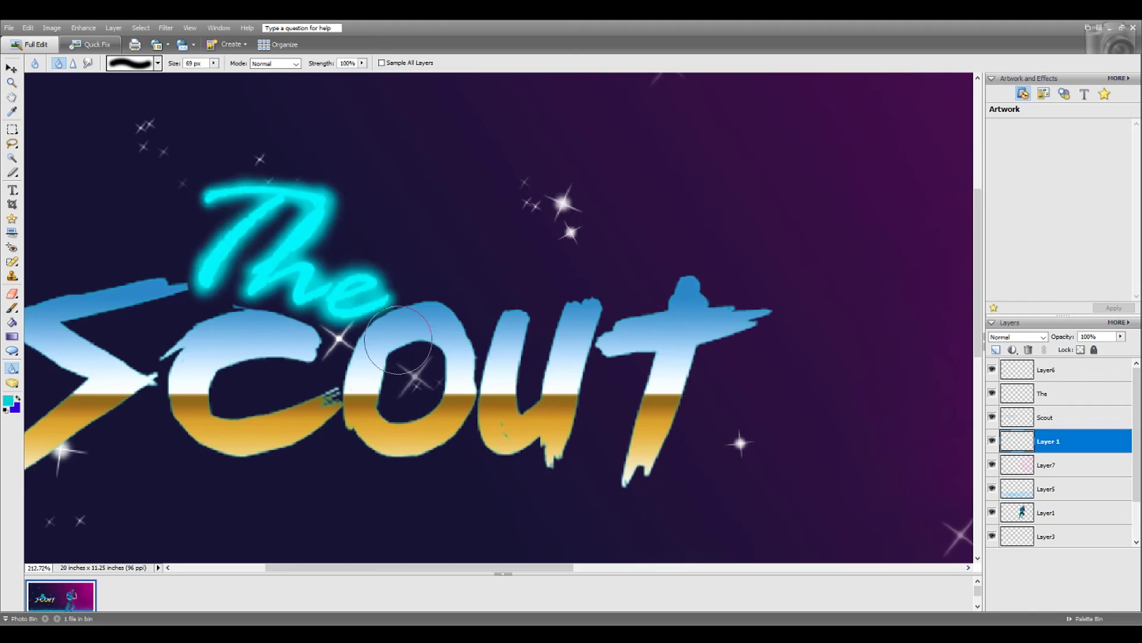